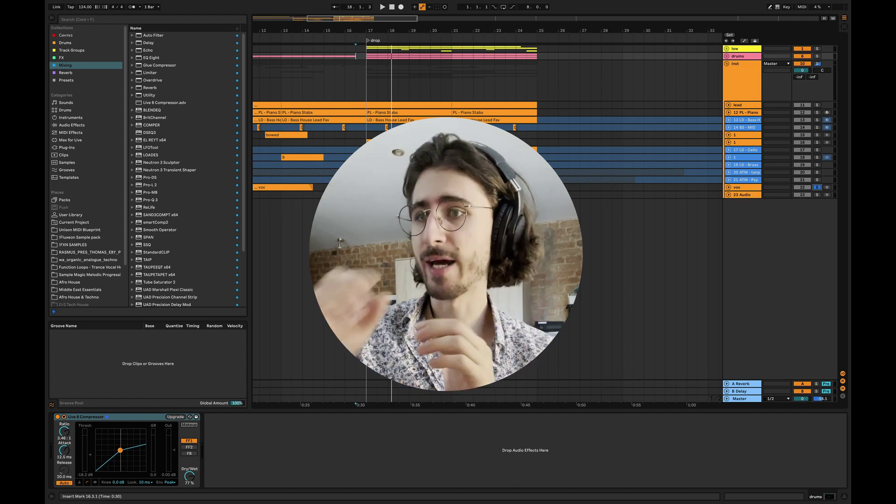
Fold the inst group and play back the drop section from bar 17.
{"action": "scroll", "coordinate": [446, 187], "scroll_direction": "left", "scroll_amount": 3}
{"action": "scroll", "coordinate": [445, 187], "scroll_direction": "down", "scroll_amount": 5}
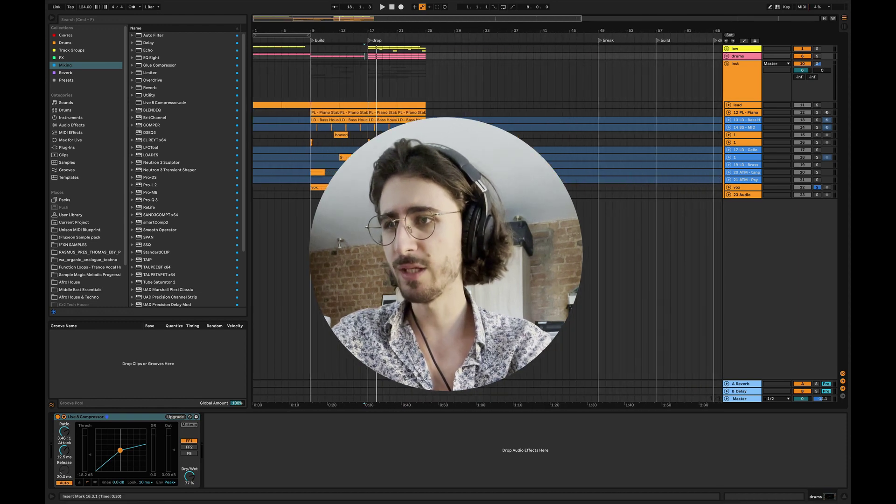
{"action": "scroll", "coordinate": [378, 92], "scroll_direction": "up", "scroll_amount": 3}
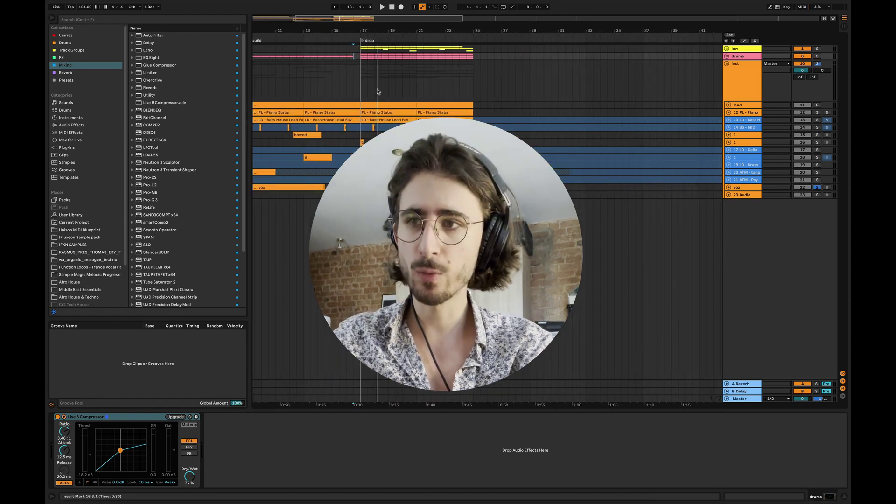
{"action": "left_click", "coordinate": [378, 91]}
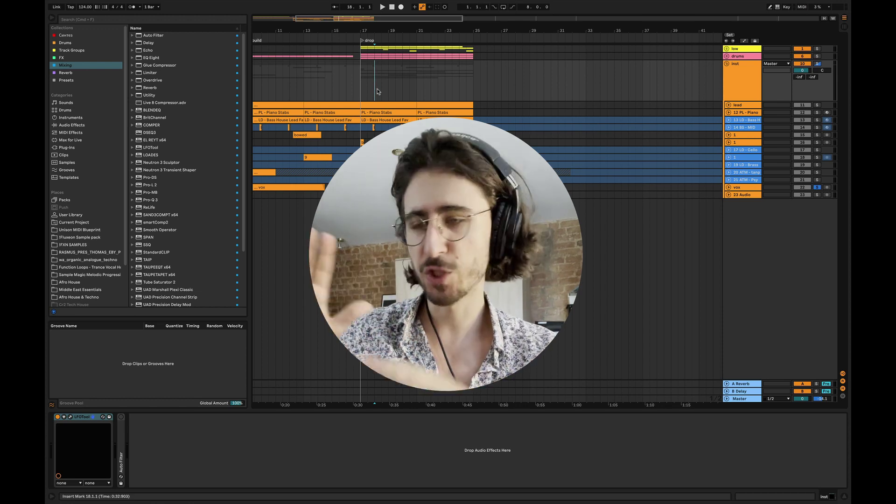
{"action": "left_click", "coordinate": [363, 88]}
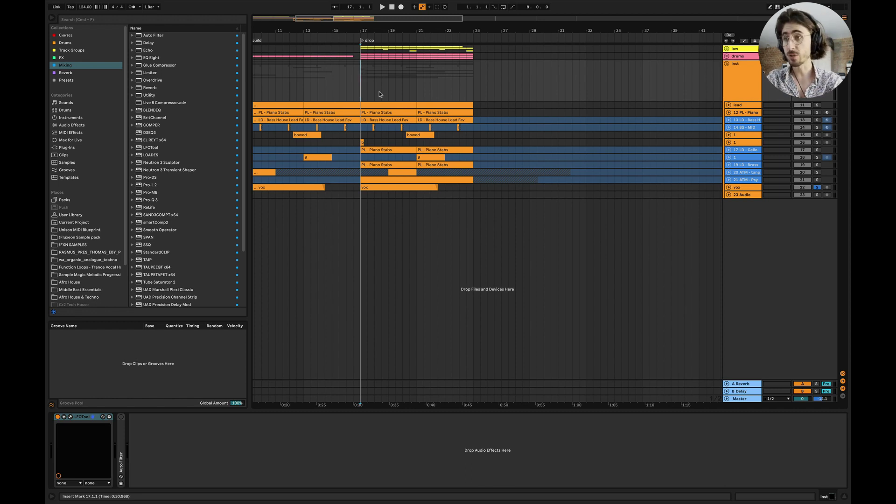
{"action": "scroll", "coordinate": [381, 96], "scroll_direction": "up", "scroll_amount": 3}
{"action": "scroll", "coordinate": [382, 96], "scroll_direction": "left", "scroll_amount": 1}
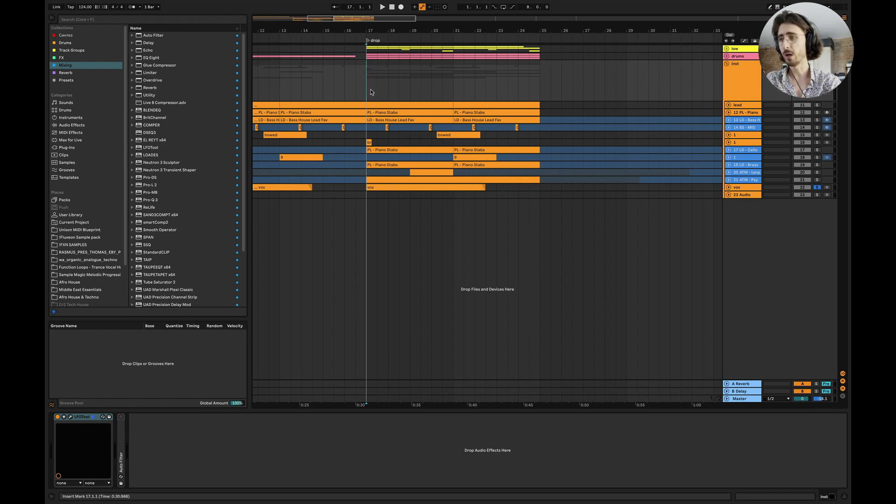
{"action": "left_click", "coordinate": [727, 64]}
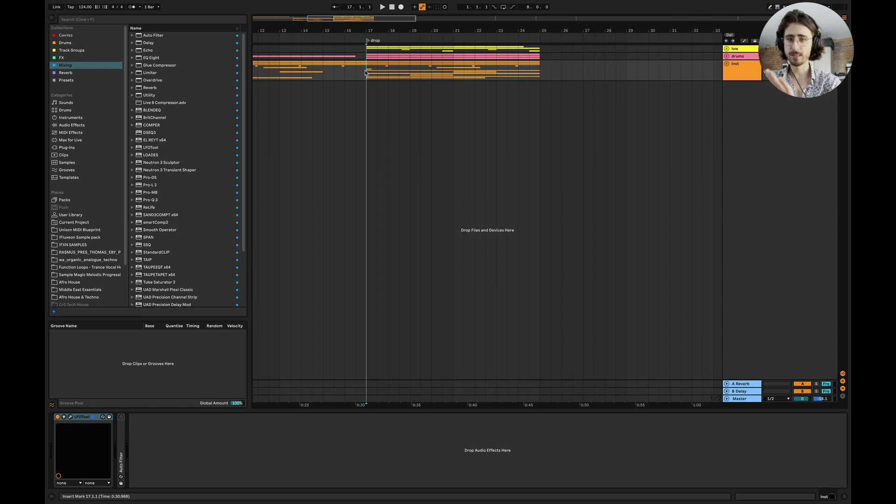
{"action": "key", "text": "space"}
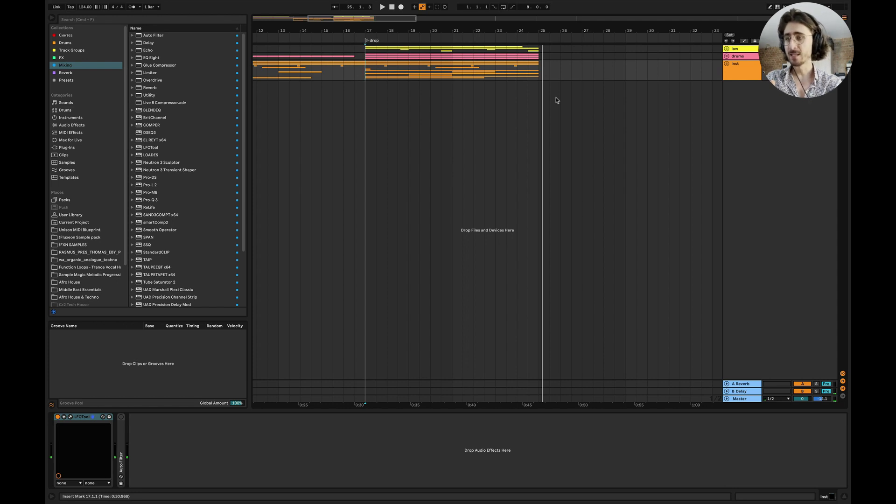
Duplicate the eight-bar drop (bars 17 to 25) of the low, drums and inst groups repeatedly until the arrangement reaches bar 121.
{"action": "scroll", "coordinate": [529, 97], "scroll_direction": "left", "scroll_amount": 5}
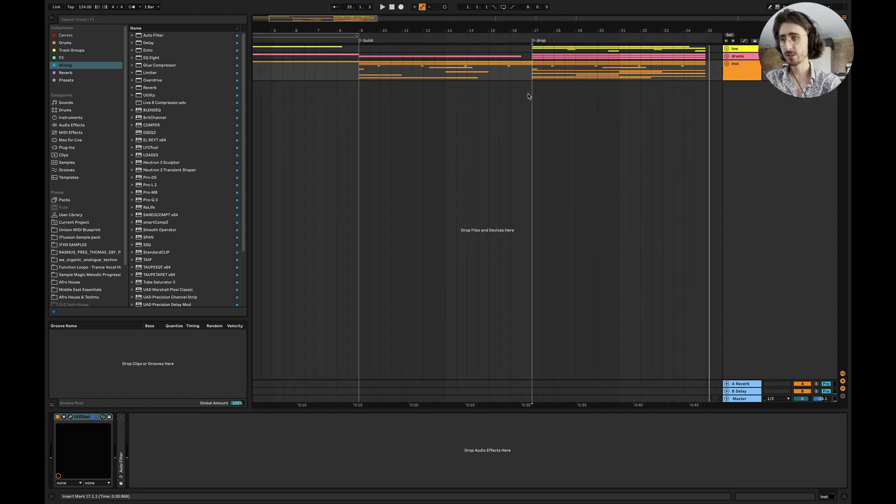
{"action": "scroll", "coordinate": [530, 96], "scroll_direction": "down", "scroll_amount": 5}
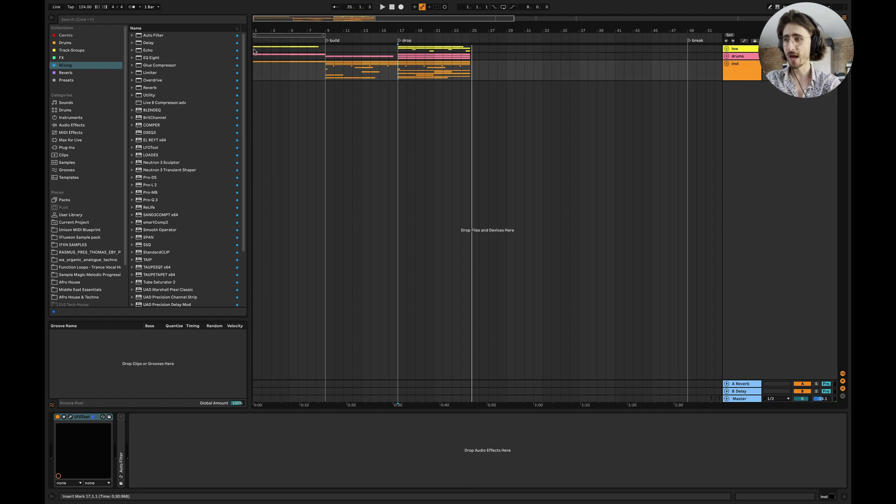
{"action": "left_click_drag", "start_coordinate": [253, 49], "coordinate": [371, 65]}
{"action": "scroll", "coordinate": [425, 109], "scroll_direction": "down", "scroll_amount": 3}
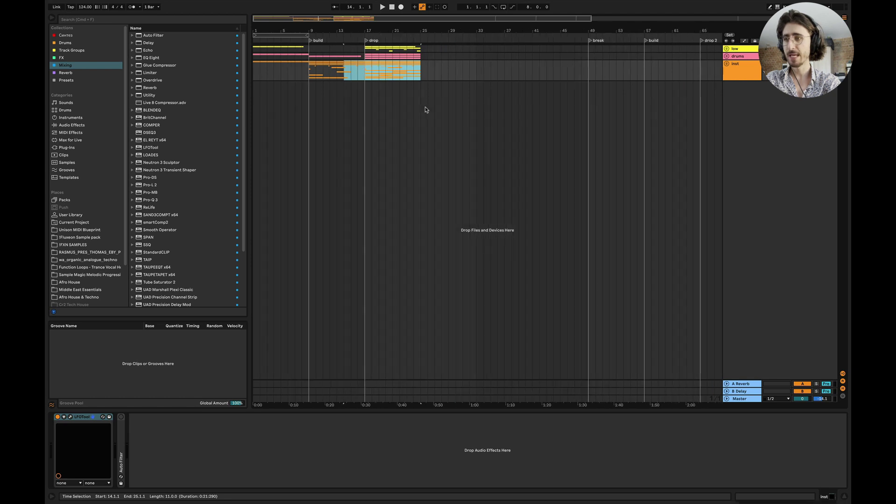
{"action": "scroll", "coordinate": [426, 109], "scroll_direction": "down", "scroll_amount": 3}
{"action": "mouse_move", "coordinate": [392, 80]}
{"action": "left_mouse_down"}
{"action": "mouse_move", "coordinate": [351, 44]}
{"action": "mouse_move", "coordinate": [392, 77]}
{"action": "left_mouse_up"}
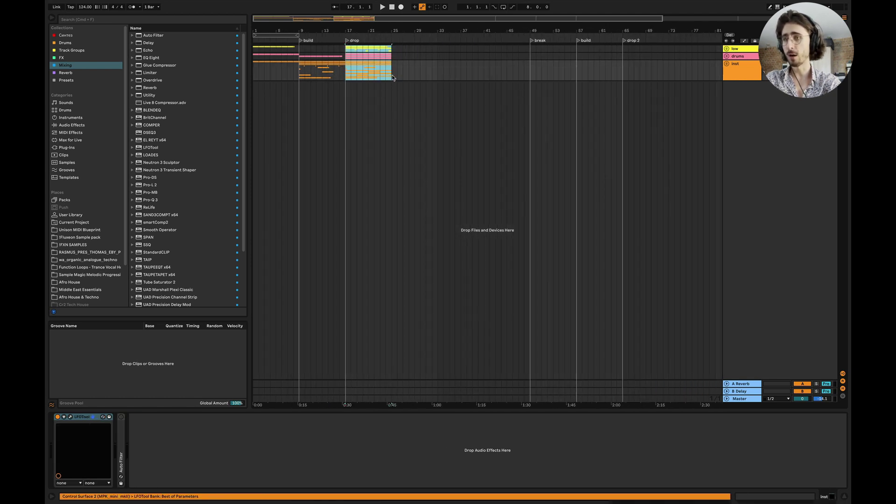
{"action": "scroll", "coordinate": [392, 77], "scroll_direction": "down", "scroll_amount": 2}
{"action": "key", "text": "ctrl+d"}
{"action": "key", "text": "ctrl+d"}
{"action": "key", "text": "ctrl+d"}
{"action": "key", "text": "ctrl+d"}
{"action": "key", "text": "ctrl+d"}
{"action": "key", "text": "ctrl+d"}
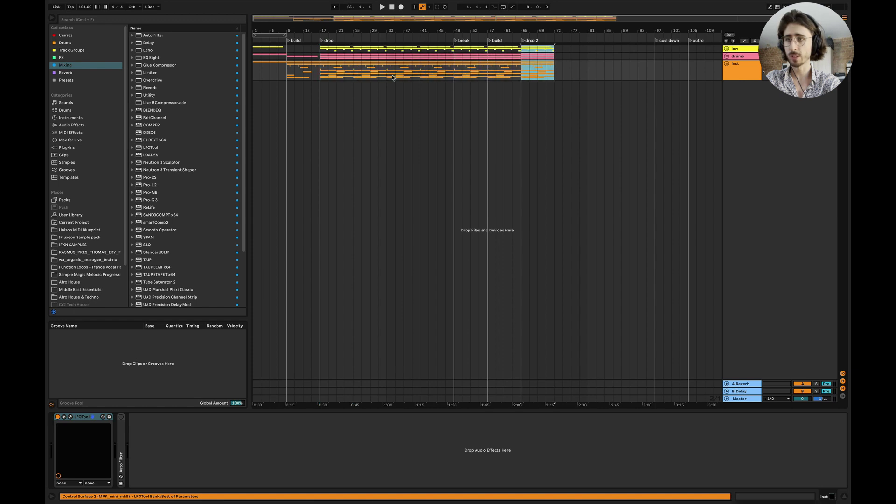
{"action": "key", "text": "ctrl+d"}
{"action": "key", "text": "ctrl+d"}
{"action": "key", "text": "ctrl+d"}
{"action": "key", "text": "ctrl+d"}
{"action": "key", "text": "ctrl+d"}
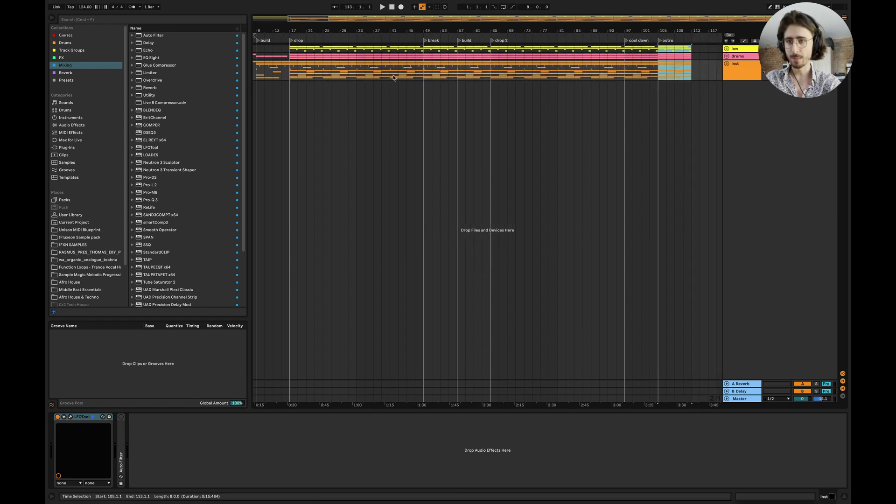
{"action": "key", "text": "ctrl+d"}
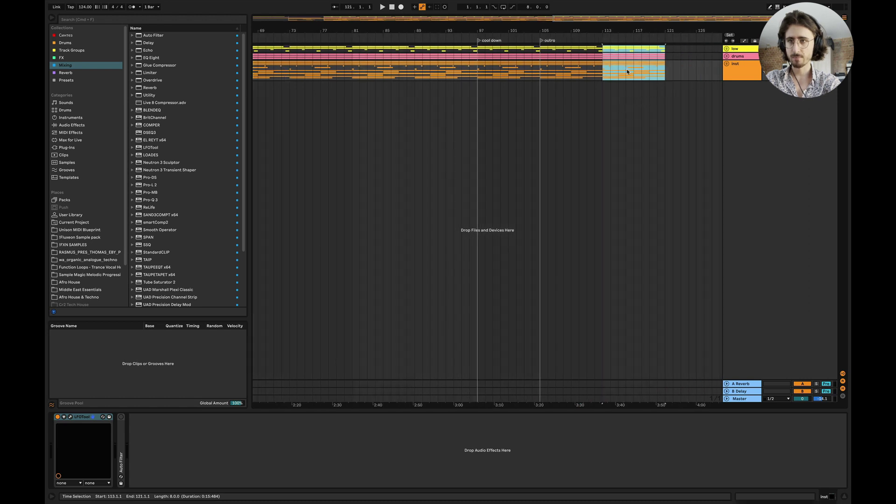
Delete the inst group's clips in the final eight bars, from bar 113 to 121.
{"action": "scroll", "coordinate": [627, 71], "scroll_direction": "down", "scroll_amount": 2}
{"action": "left_click_drag", "start_coordinate": [690, 74], "coordinate": [654, 69]}
{"action": "key", "text": "Delete"}
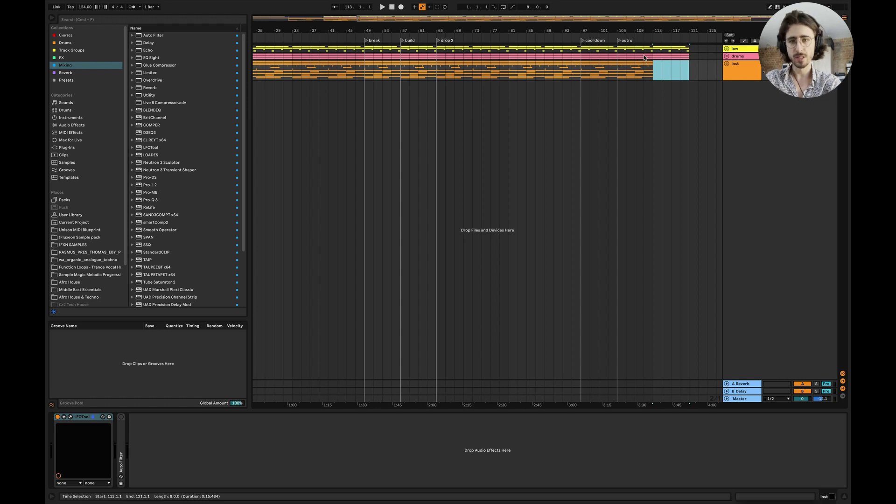
Delete the low group's clips from the break section, bars 49 to 57.
{"action": "scroll", "coordinate": [415, 70], "scroll_direction": "down", "scroll_amount": 3}
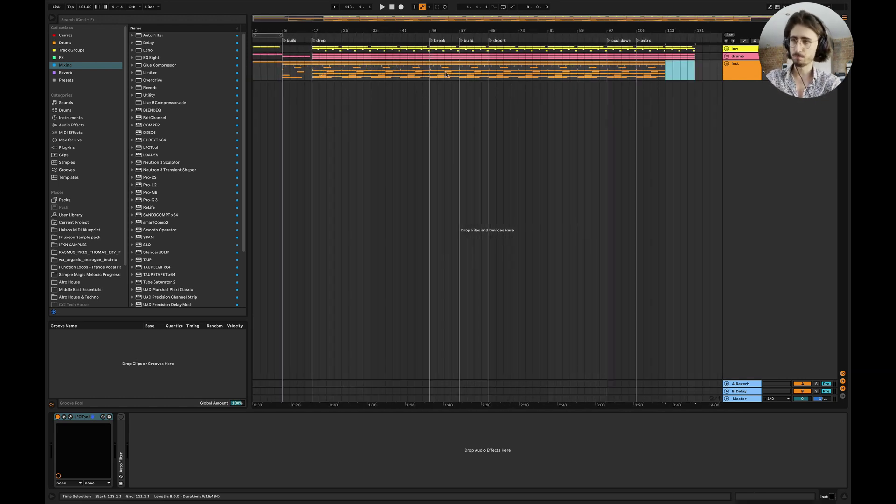
{"action": "left_click_drag", "start_coordinate": [323, 69], "coordinate": [697, 69]}
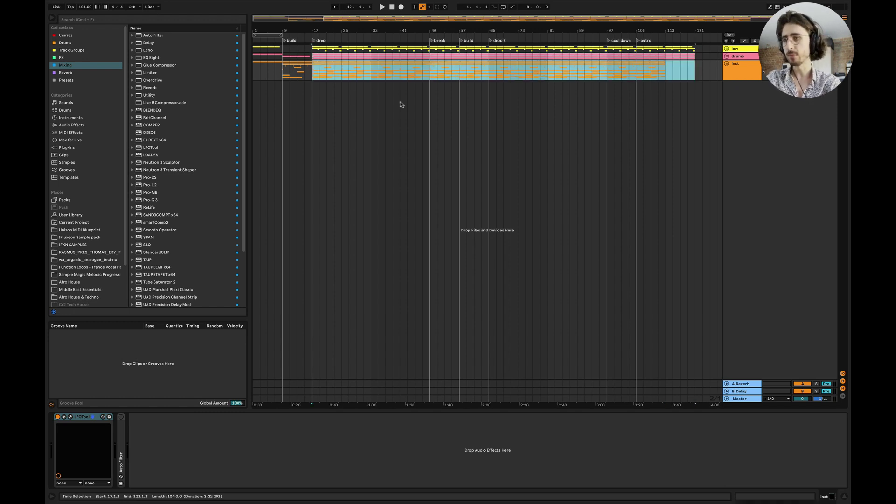
{"action": "left_click", "coordinate": [314, 76]}
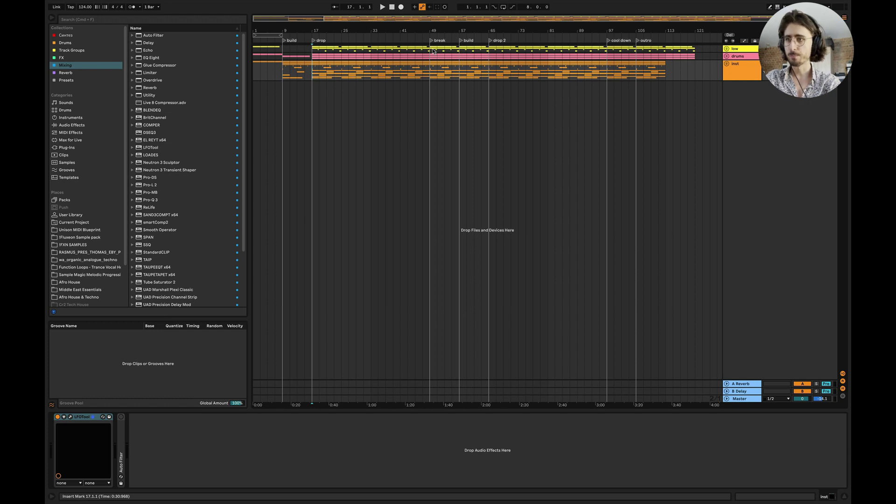
{"action": "left_click_drag", "start_coordinate": [433, 50], "coordinate": [516, 59]}
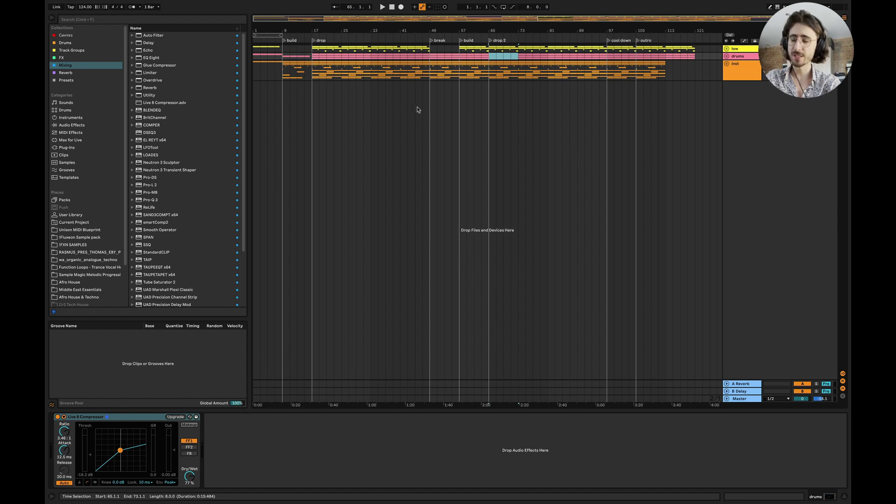
Place the insert marker at bar 1 on the inst group and slightly narrow the browser.
{"action": "scroll", "coordinate": [290, 76], "scroll_direction": "up", "scroll_amount": 3}
{"action": "scroll", "coordinate": [313, 86], "scroll_direction": "up", "scroll_amount": 5}
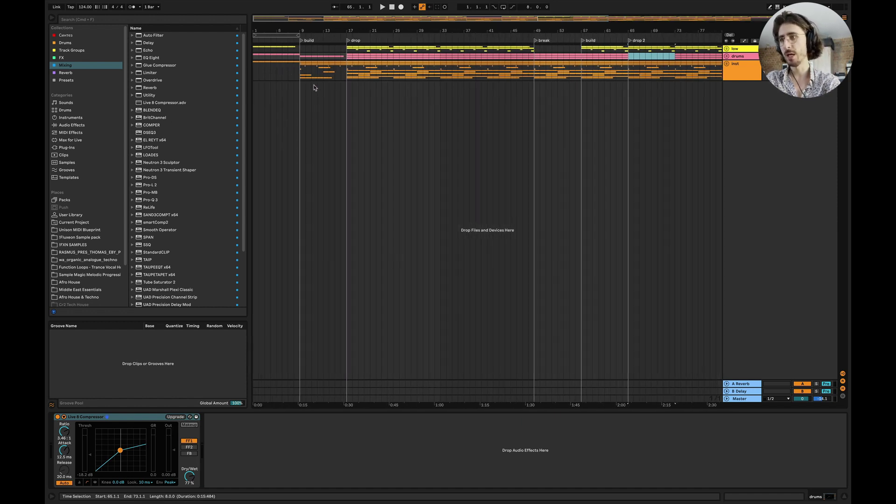
{"action": "left_click", "coordinate": [254, 74]}
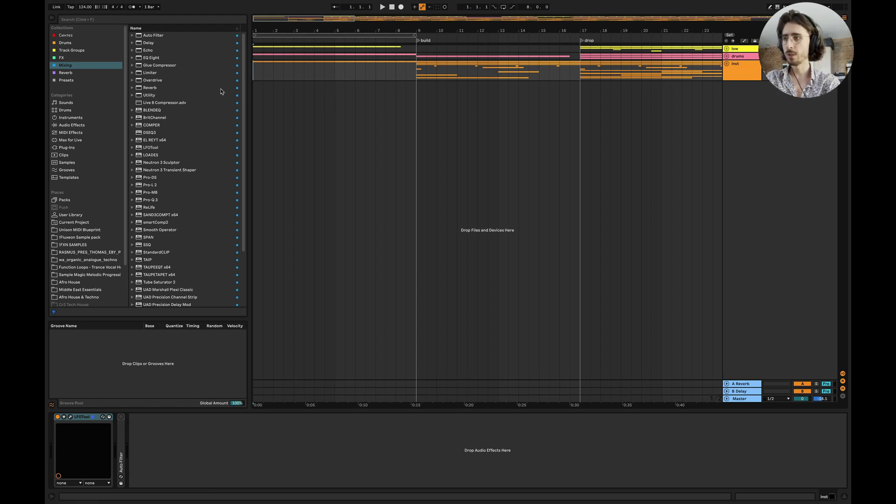
{"action": "left_click_drag", "start_coordinate": [250, 94], "coordinate": [237, 93]}
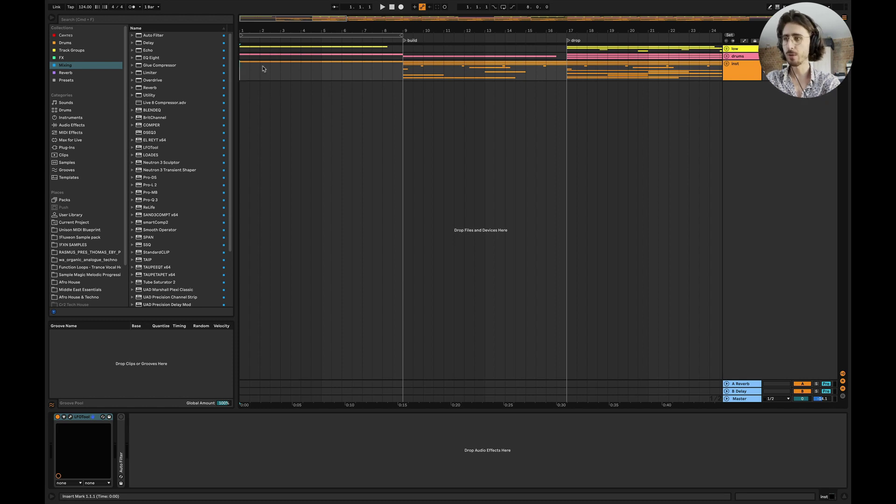
Unfold the inst group, then solo and unfold the lead track and play it from the song start.
{"action": "left_click", "coordinate": [726, 64]}
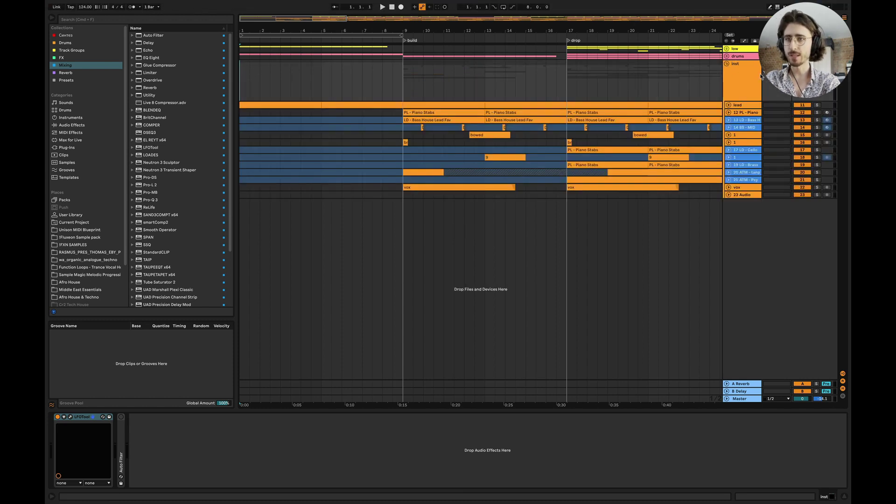
{"action": "left_click", "coordinate": [743, 107]}
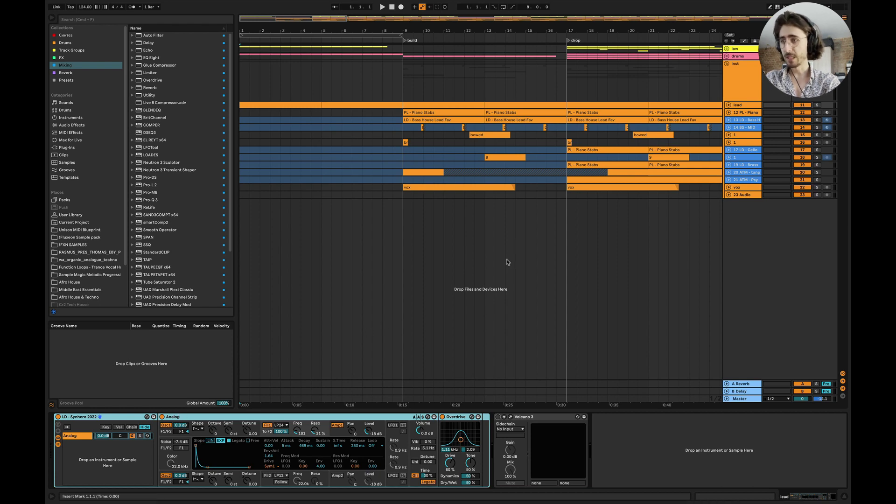
{"action": "left_click", "coordinate": [818, 106]}
{"action": "key", "text": "space"}
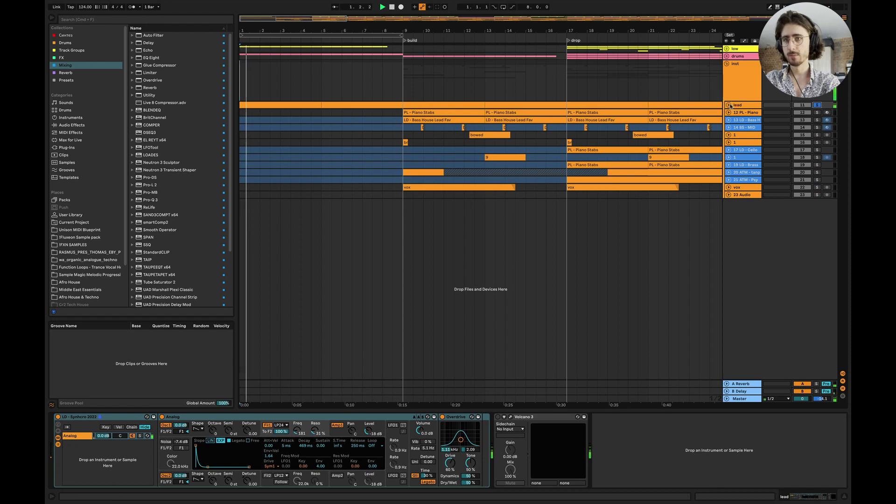
{"action": "left_click", "coordinate": [728, 105]}
{"action": "key", "text": "space"}
{"action": "key", "text": "space"}
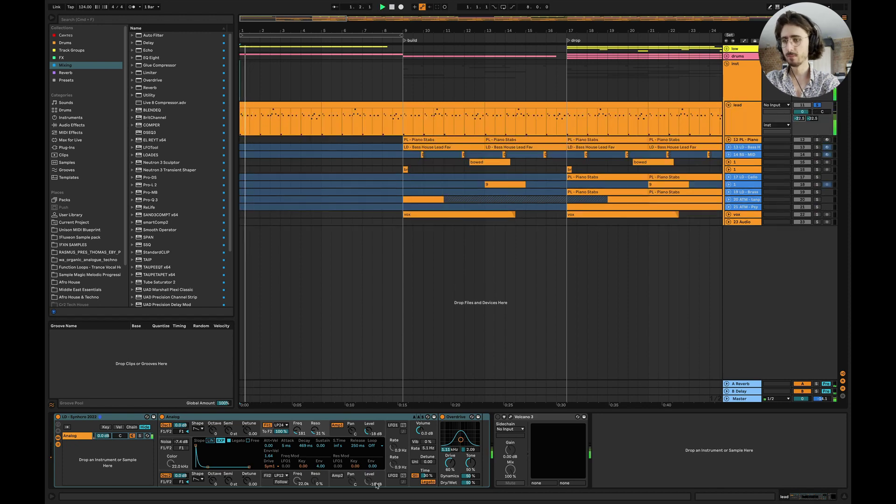
{"action": "key", "text": "space"}
{"action": "key", "text": "space"}
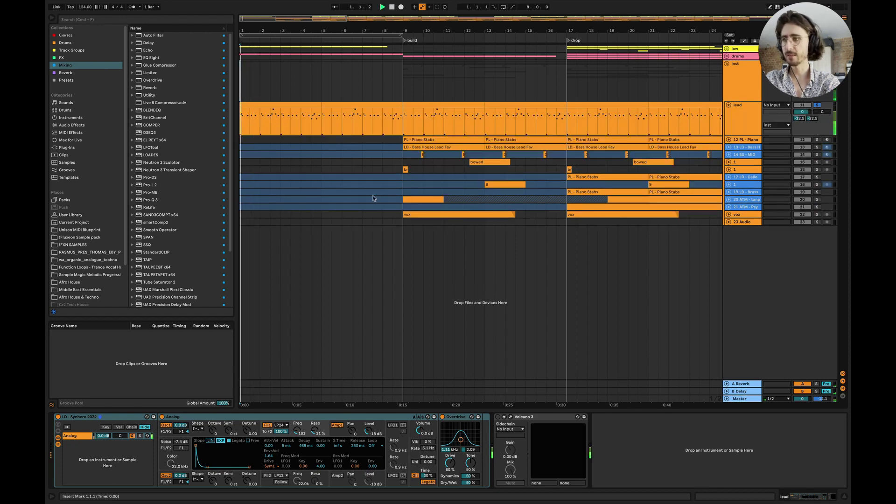
Lower the filter 1 frequency of the lead's Analog synth to 139 during playback, then stop.
{"action": "left_click_drag", "start_coordinate": [297, 431], "coordinate": [298, 434]}
{"action": "key", "text": "space"}
{"action": "scroll", "coordinate": [280, 178], "scroll_direction": "up", "scroll_amount": 1}
{"action": "scroll", "coordinate": [280, 179], "scroll_direction": "up", "scroll_amount": 2}
{"action": "scroll", "coordinate": [280, 178], "scroll_direction": "left", "scroll_amount": 1}
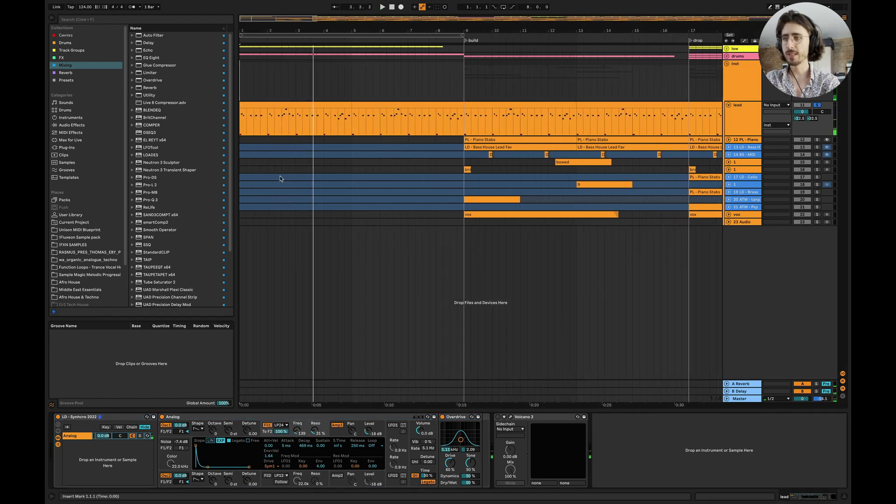
Turn off the lead track's solo and fold the inst and low groups.
{"action": "left_click", "coordinate": [816, 105]}
{"action": "left_click", "coordinate": [727, 64]}
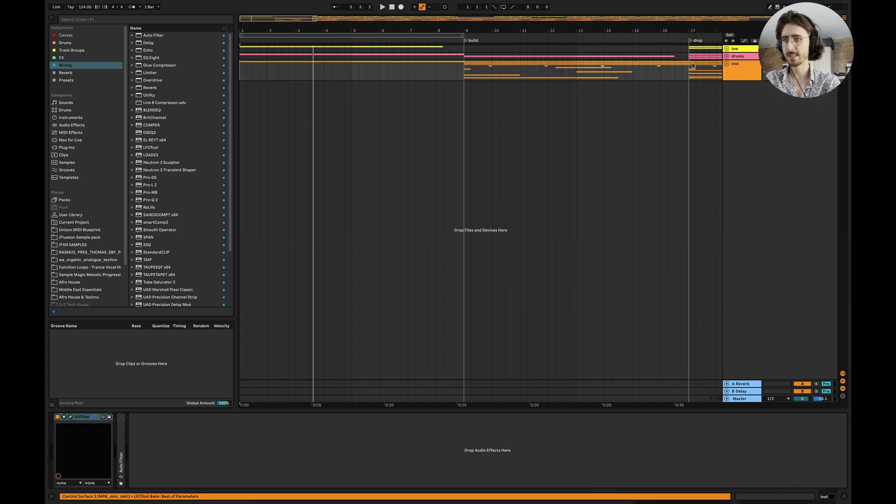
{"action": "left_click", "coordinate": [727, 48]}
{"action": "left_click", "coordinate": [726, 49]}
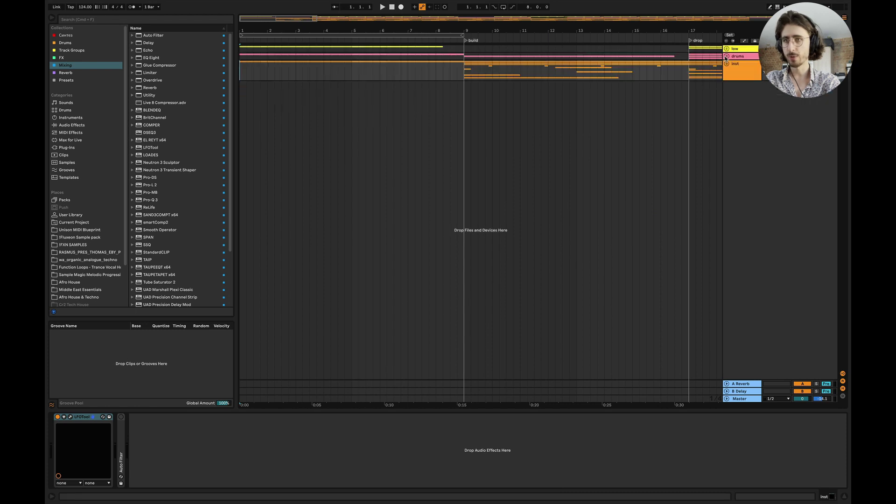
Unfold the drums group, deactivate the two STFI_124_HAT_LOOP_15 clips before the build, and play the intro from bar 1.
{"action": "left_click", "coordinate": [727, 56]}
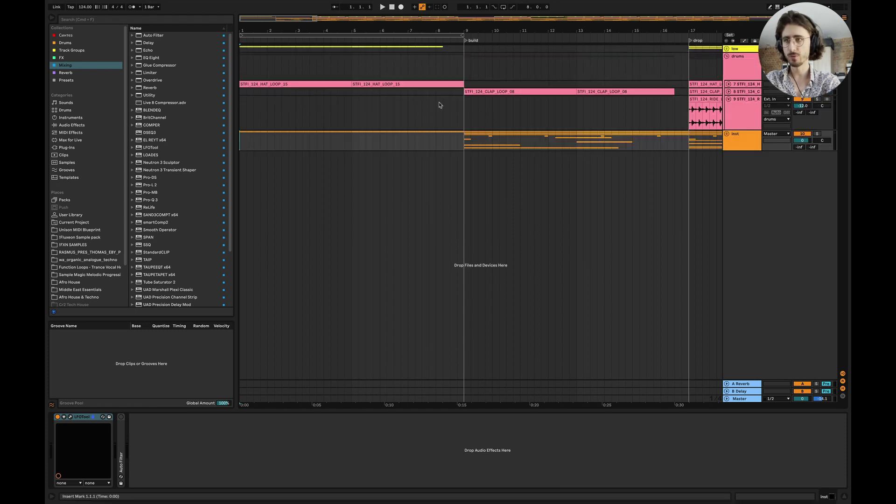
{"action": "left_click", "coordinate": [493, 77]}
{"action": "left_click_drag", "start_coordinate": [390, 82], "coordinate": [224, 82]}
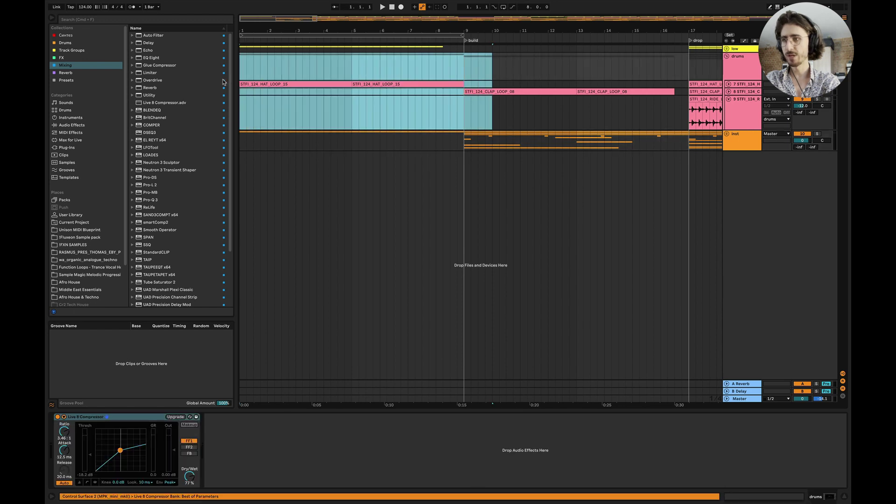
{"action": "left_click", "coordinate": [471, 86]}
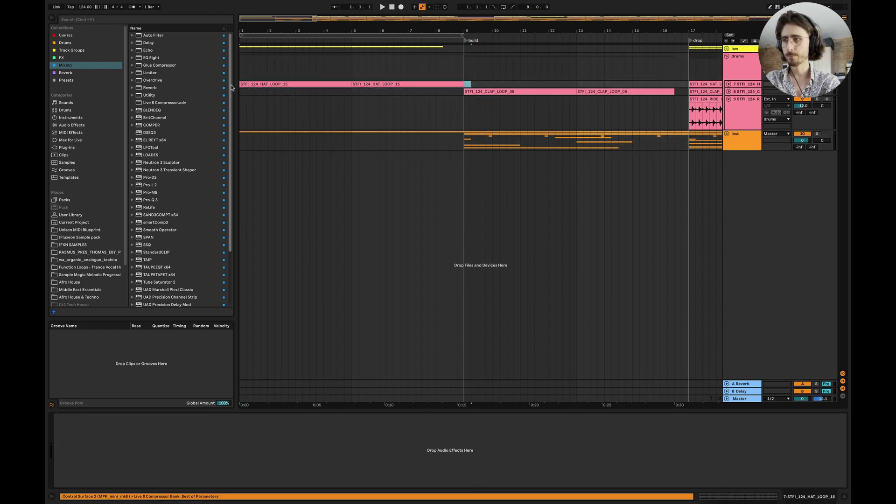
{"action": "left_click", "coordinate": [248, 85], "text": "shift"}
{"action": "left_click", "coordinate": [250, 109]}
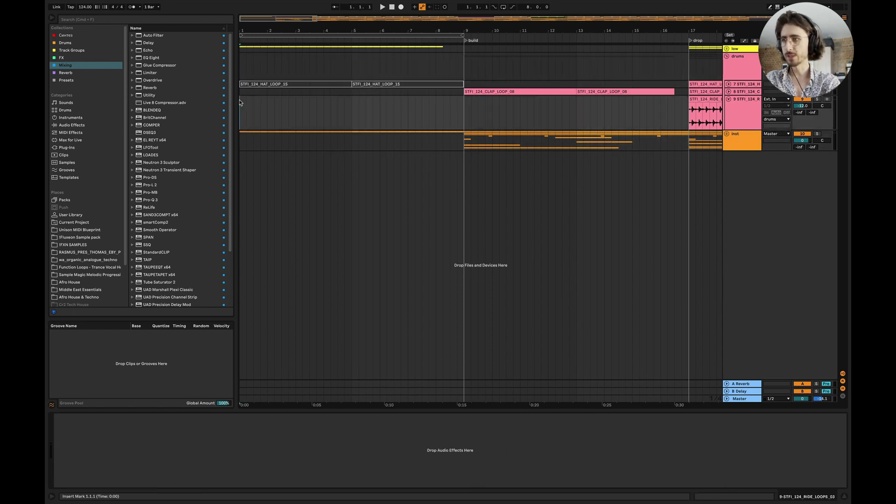
{"action": "key", "text": "space"}
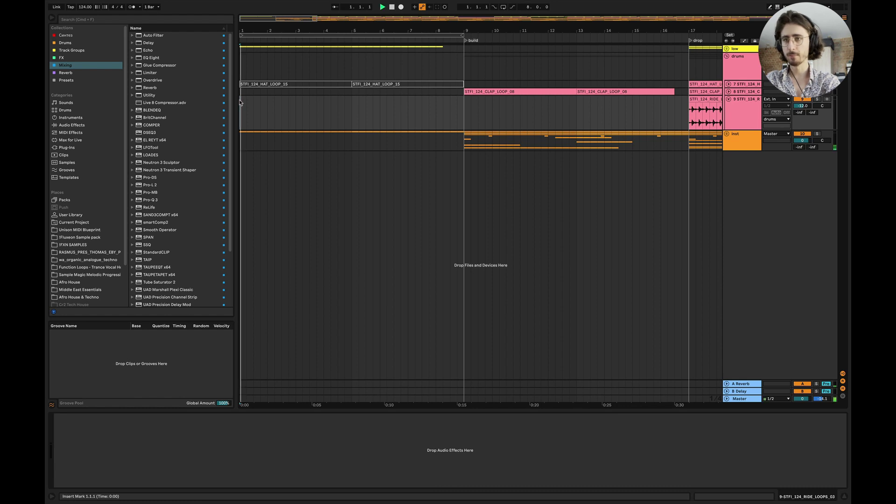
Fold drums, unfold inst, show the F1 Freq automation of the lead's Analog synth, and make the lead track taller.
{"action": "left_click", "coordinate": [727, 57]}
{"action": "left_click", "coordinate": [726, 64]}
{"action": "left_click", "coordinate": [740, 106]}
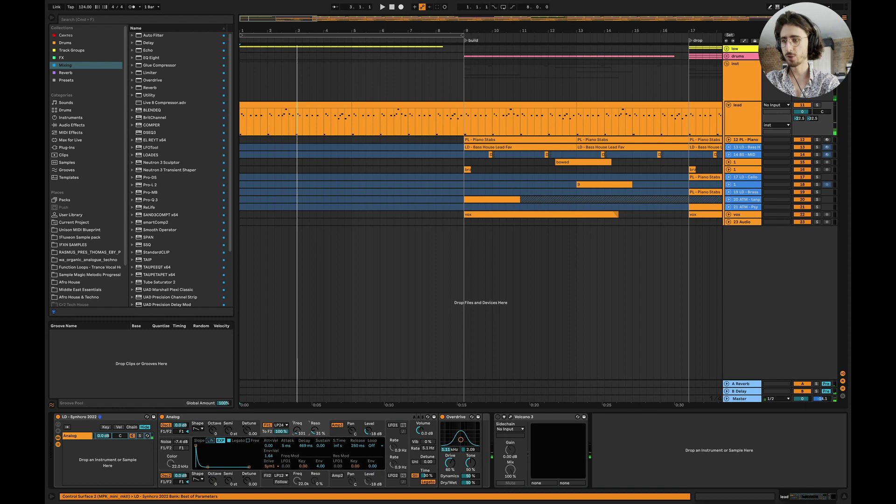
{"action": "right_click", "coordinate": [297, 432]}
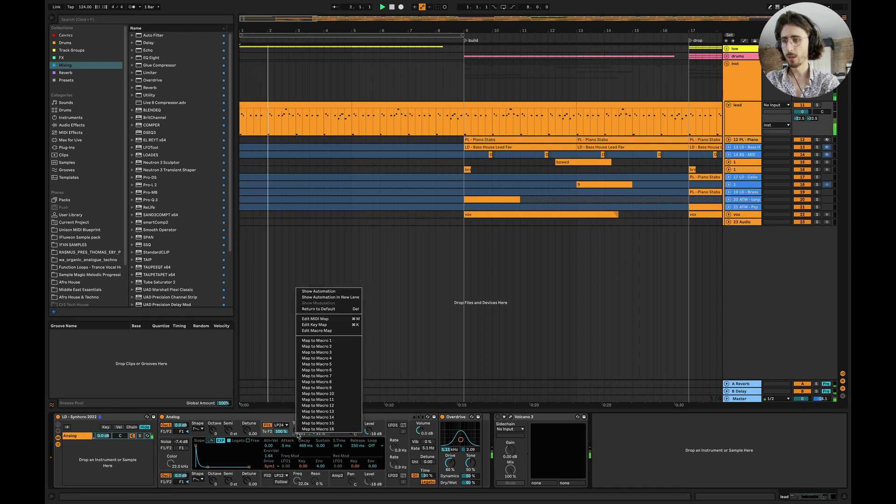
{"action": "left_click", "coordinate": [318, 291]}
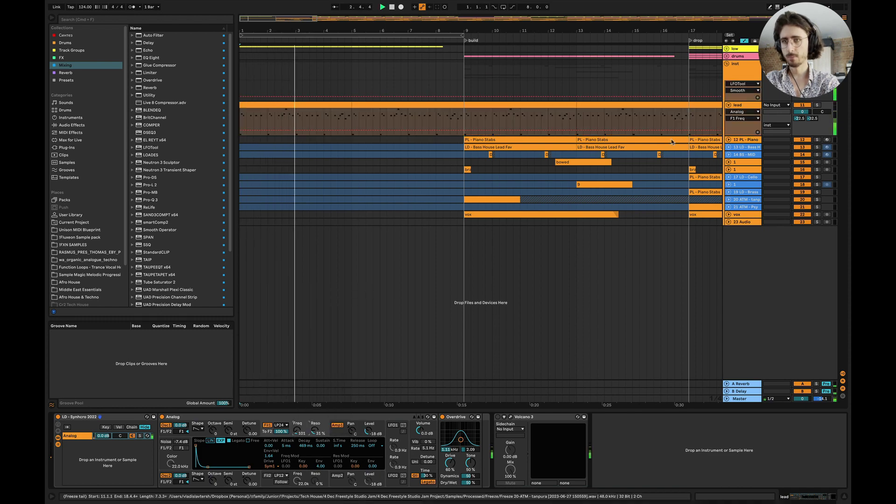
{"action": "key", "text": "space"}
{"action": "key", "text": "space"}
{"action": "left_click_drag", "start_coordinate": [736, 135], "coordinate": [736, 149]}
{"action": "key", "text": "space"}
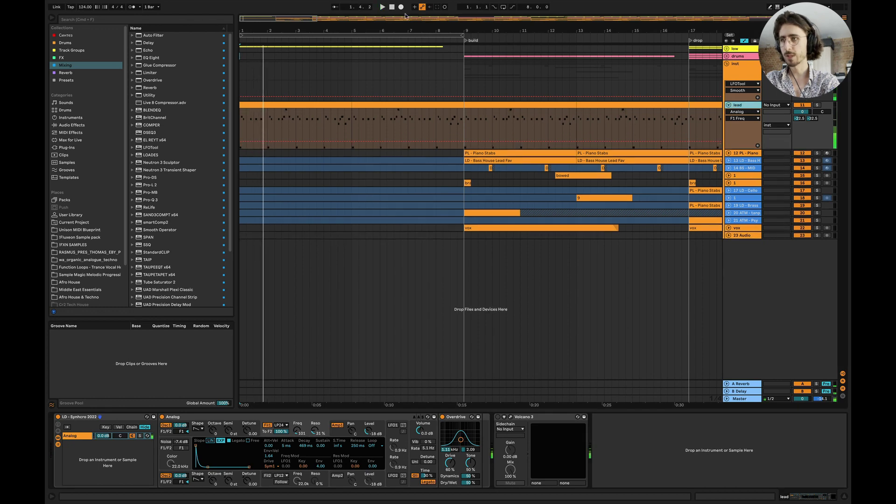
{"action": "left_click", "coordinate": [401, 7]}
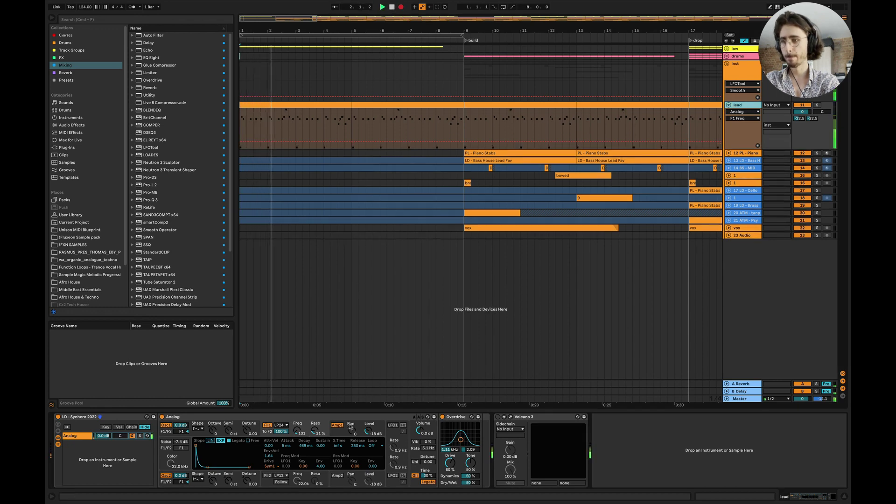
{"action": "key", "text": "space"}
{"action": "left_click_drag", "start_coordinate": [297, 430], "coordinate": [298, 430]}
{"action": "key", "text": "F9"}
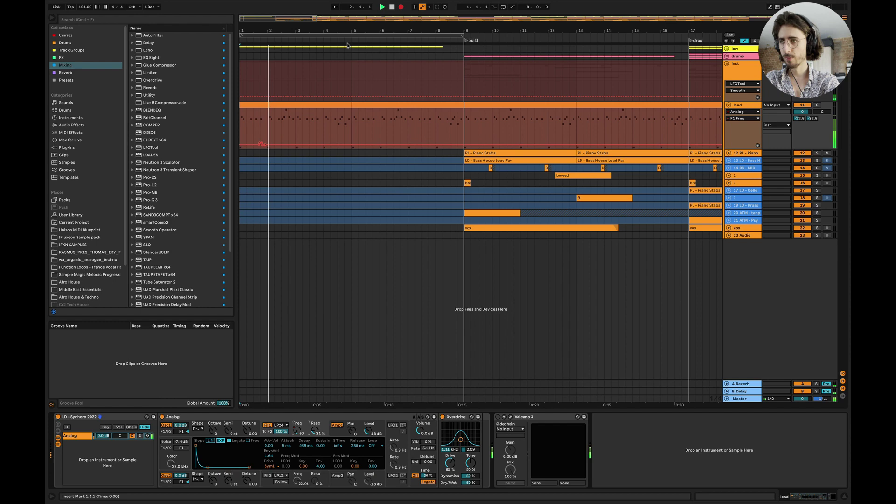
{"action": "left_click", "coordinate": [382, 7]}
{"action": "key", "text": "space"}
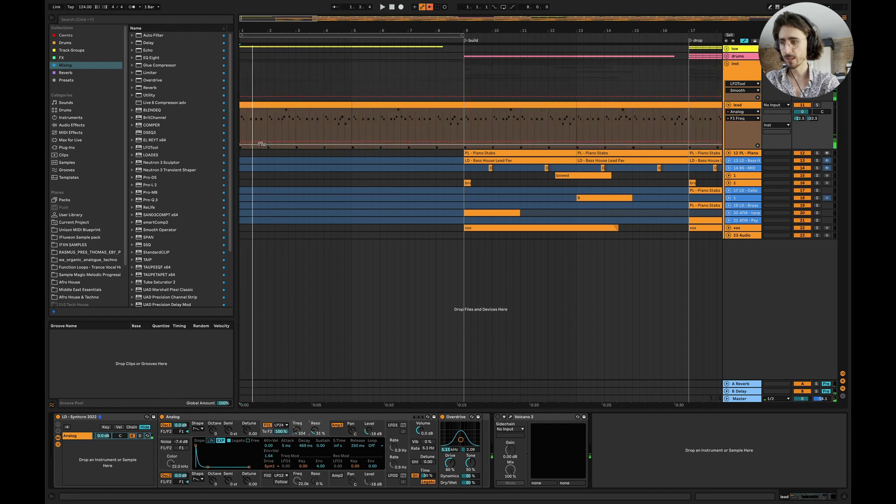
Record a rising F1 Freq automation sweep on the lead's Analog synth from bar 1 to the build, reaching about 2.4 kHz.
{"action": "key", "text": "F9"}
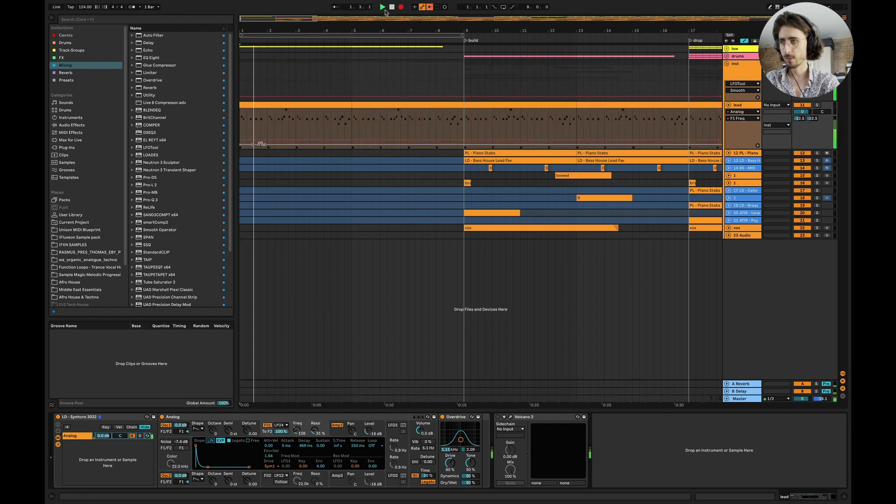
{"action": "left_click_drag", "start_coordinate": [297, 431], "coordinate": [297, 435]}
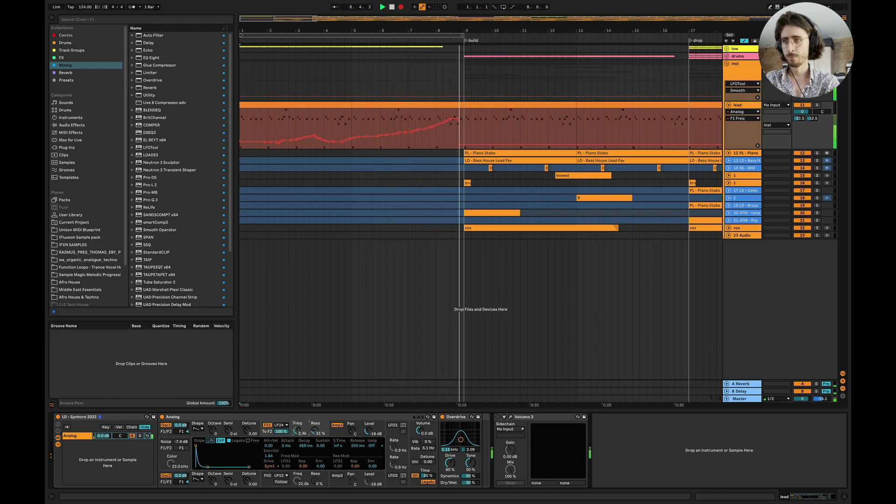
{"action": "key", "text": "space"}
{"action": "scroll", "coordinate": [569, 250], "scroll_direction": "down", "scroll_amount": 2}
{"action": "scroll", "coordinate": [570, 250], "scroll_direction": "right", "scroll_amount": 3}
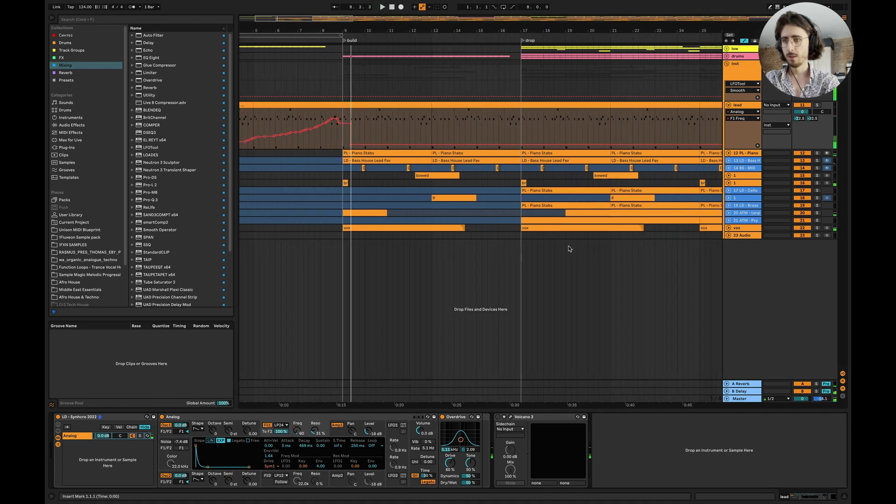
Play briefly from the build, stop, and deactivate the vox clip at the start of the build.
{"action": "key", "text": "space"}
{"action": "left_click", "coordinate": [431, 226]}
{"action": "key", "text": "space"}
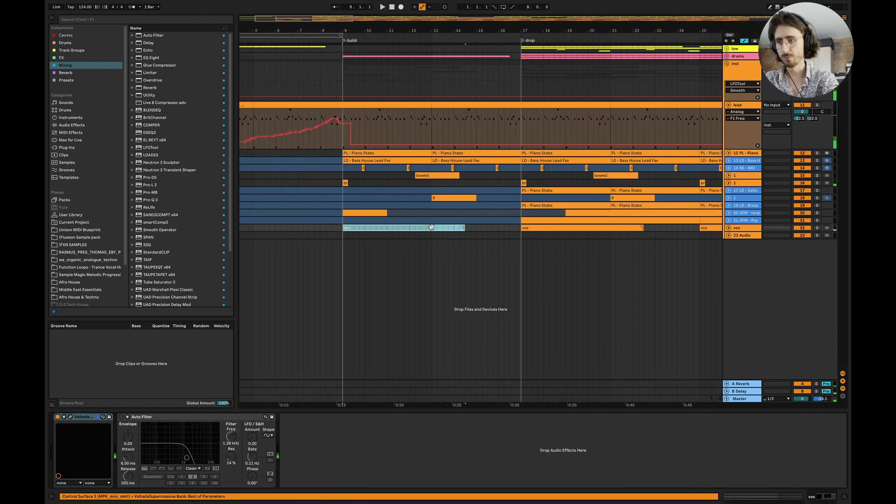
{"action": "left_click", "coordinate": [752, 231]}
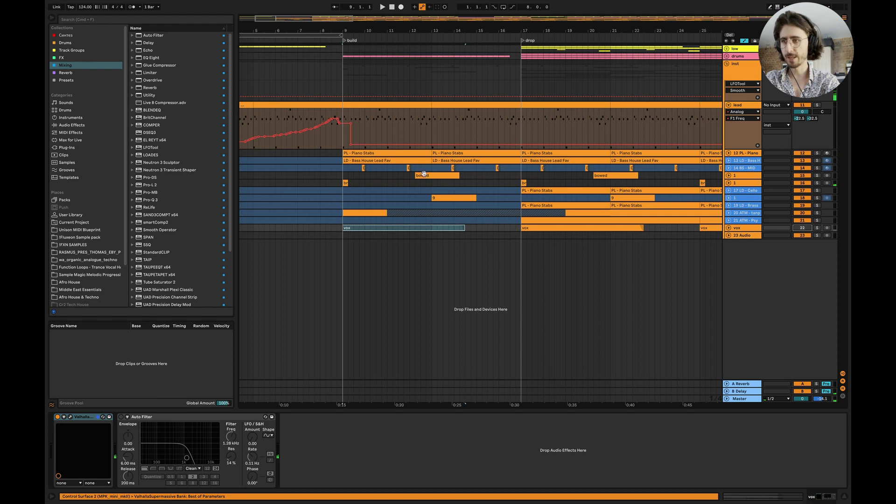
{"action": "left_click", "coordinate": [398, 230]}
{"action": "scroll", "coordinate": [397, 231], "scroll_direction": "left", "scroll_amount": 3}
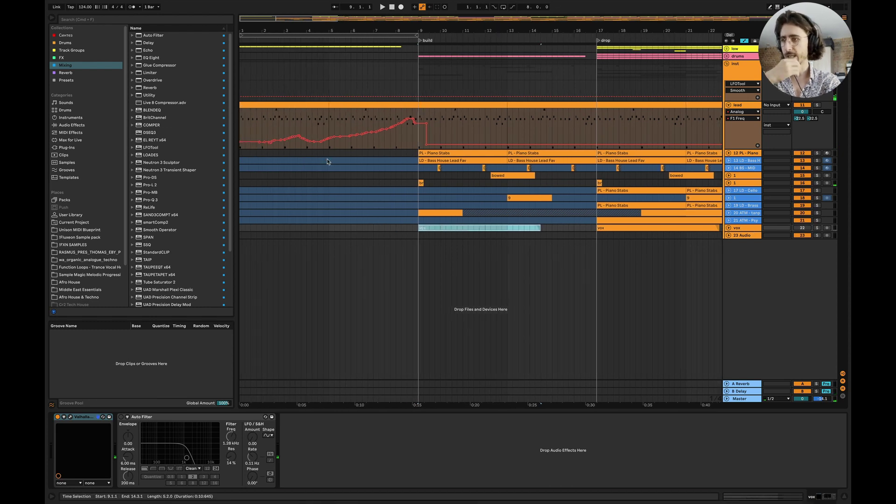
Delete the F1 Freq breakpoint just after the build marker and simplify the envelope from bar 1 to bar 9.
{"action": "left_click", "coordinate": [426, 123]}
{"action": "scroll", "coordinate": [392, 141], "scroll_direction": "up", "scroll_amount": 3}
{"action": "scroll", "coordinate": [392, 141], "scroll_direction": "left", "scroll_amount": 2}
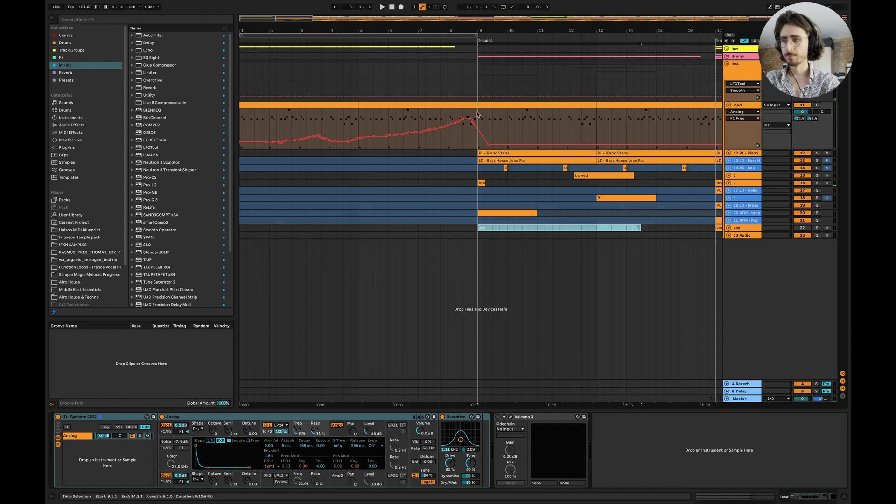
{"action": "left_click_drag", "start_coordinate": [478, 118], "coordinate": [236, 123]}
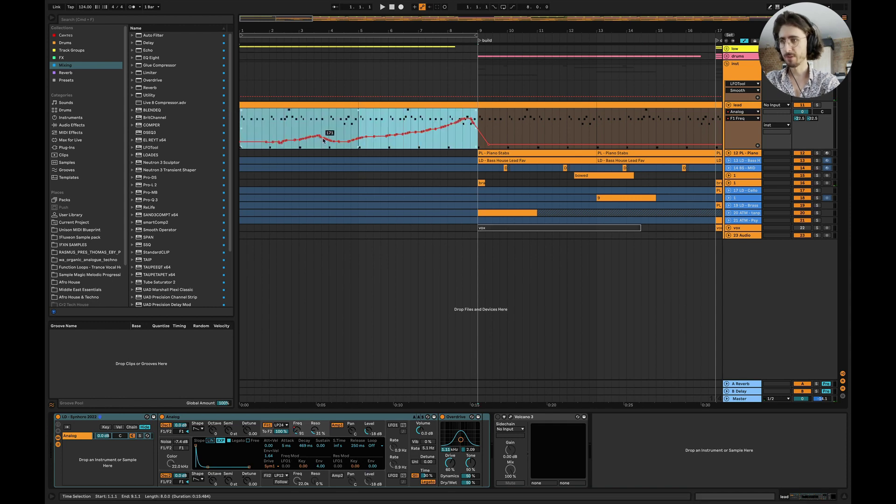
{"action": "right_click", "coordinate": [338, 148]}
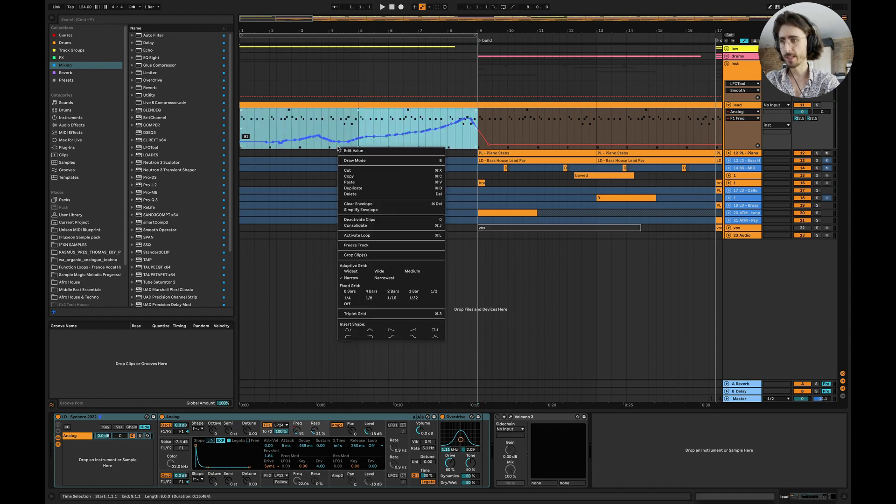
{"action": "left_click", "coordinate": [361, 210]}
Turn on the Volcano 3 filter on the lead track and open its plug-in window clear of the lead's automation.
{"action": "left_click", "coordinate": [504, 419]}
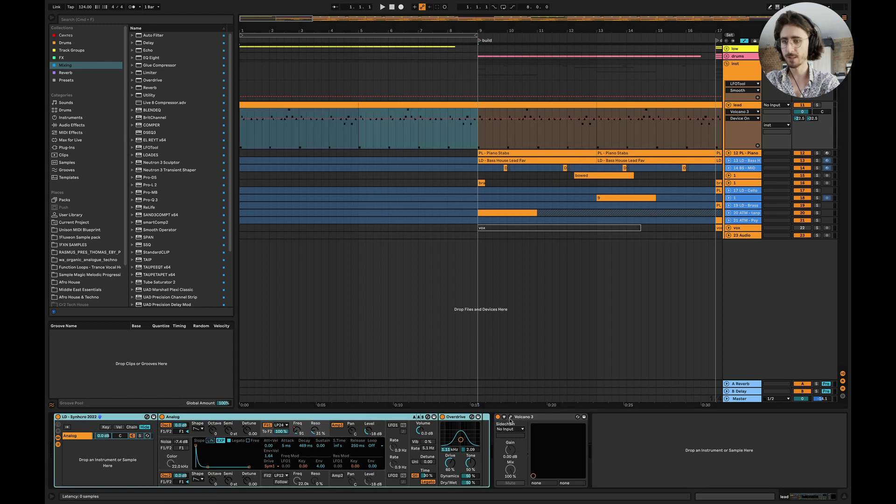
{"action": "left_click", "coordinate": [511, 418]}
{"action": "left_click_drag", "start_coordinate": [261, 63], "coordinate": [465, 164]}
{"action": "left_click", "coordinate": [242, 140]}
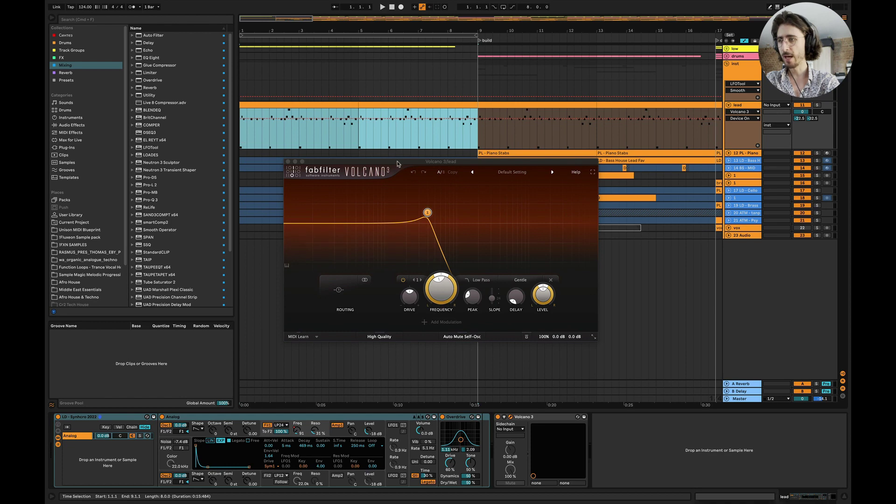
{"action": "left_click_drag", "start_coordinate": [398, 164], "coordinate": [397, 208]}
Set Volcano 3's low-pass Filter 1 frequency to 399.63 Hz while the intro plays.
{"action": "scroll", "coordinate": [436, 335], "scroll_direction": "down", "scroll_amount": 5}
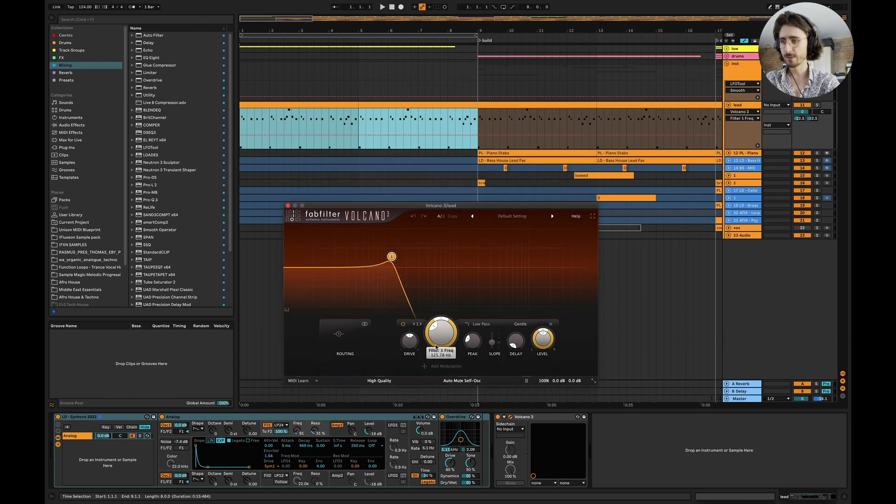
{"action": "key", "text": "space"}
{"action": "left_click_drag", "start_coordinate": [436, 332], "coordinate": [435, 317]}
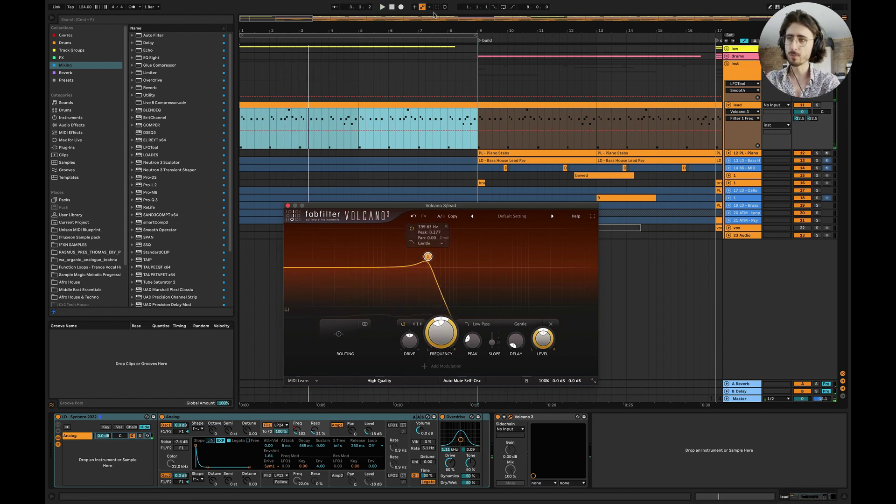
Record a rising Volcano 3 Filter 1 Freq sweep to 2410.2 Hz by the build, close the plug-in, and simplify the envelope.
{"action": "key", "text": "space"}
{"action": "mouse_move", "coordinate": [444, 334]}
{"action": "left_mouse_down"}
{"action": "mouse_move", "coordinate": [458, 327]}
{"action": "mouse_move", "coordinate": [458, 278]}
{"action": "mouse_move", "coordinate": [458, 286]}
{"action": "left_mouse_up"}
{"action": "key", "text": "space"}
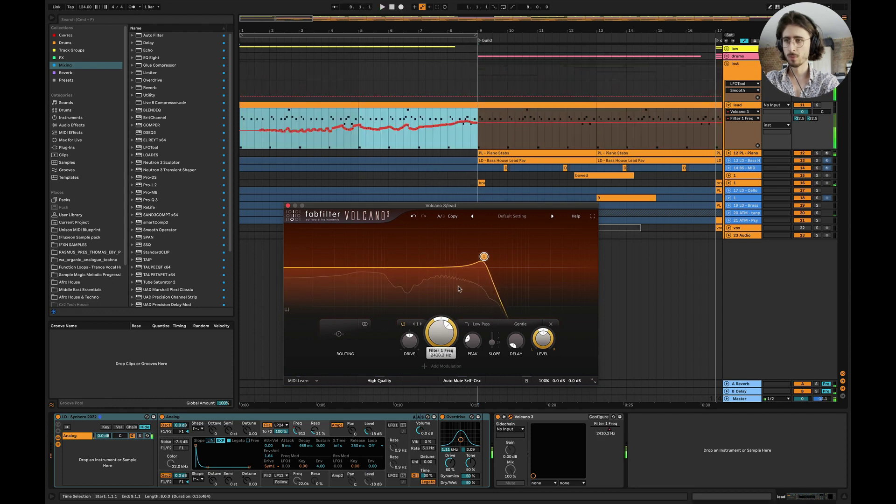
{"action": "left_click", "coordinate": [288, 205]}
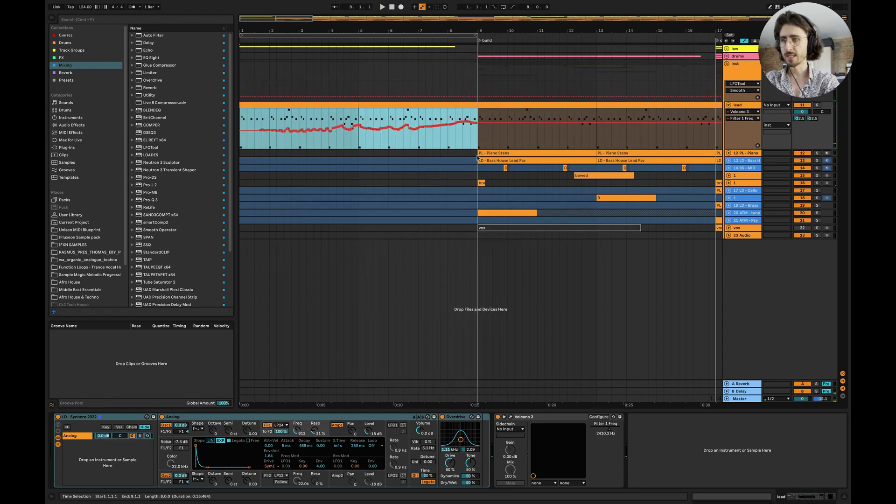
{"action": "right_click", "coordinate": [365, 129]}
{"action": "left_click", "coordinate": [386, 192]}
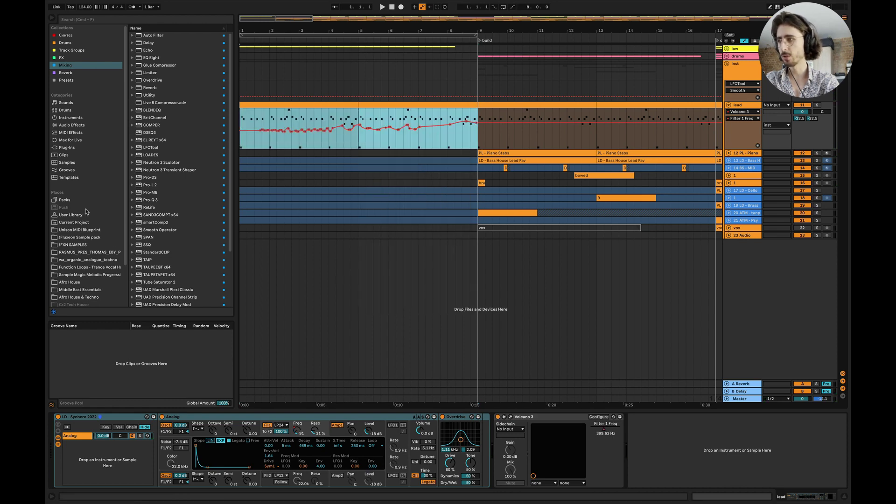
Open the impacts folder of Wave Alchemy - SFX Collection 02 in the Drums collection.
{"action": "left_click", "coordinate": [73, 43]}
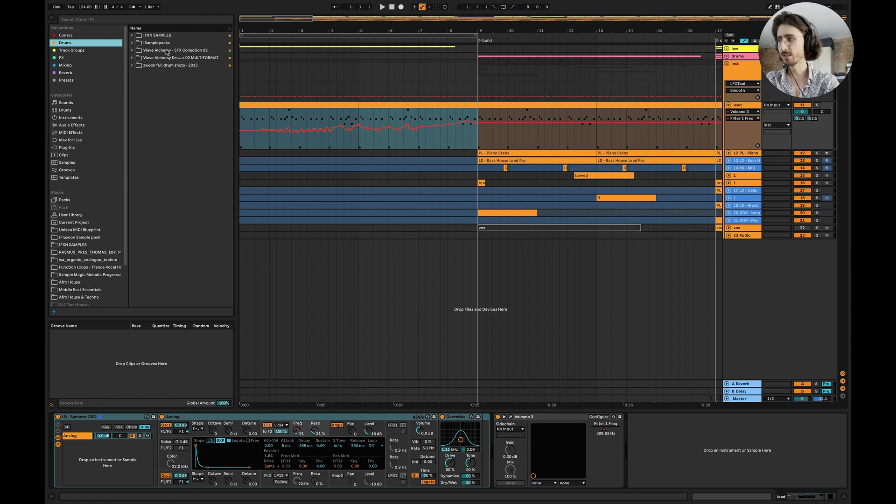
{"action": "left_click", "coordinate": [133, 51]}
{"action": "left_click", "coordinate": [136, 80]}
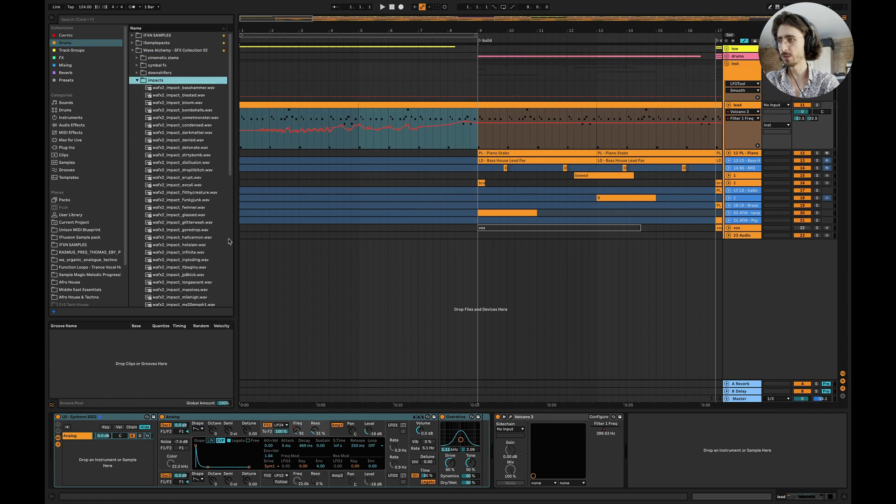
Audition impact samples in the folder, from detonate through hotslam, to find a hit for the build.
{"action": "left_click", "coordinate": [201, 177]}
{"action": "left_click", "coordinate": [199, 171]}
{"action": "left_click", "coordinate": [195, 156]}
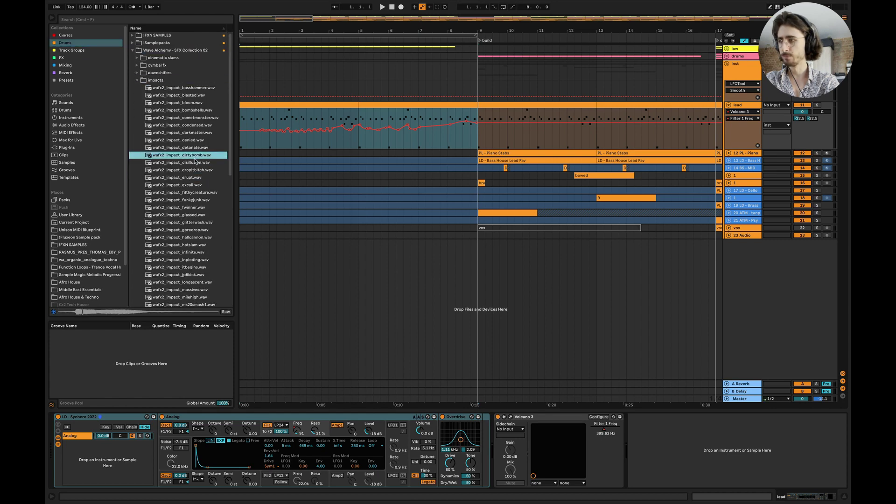
{"action": "left_click", "coordinate": [192, 148]}
{"action": "left_click", "coordinate": [190, 179]}
{"action": "left_click", "coordinate": [190, 185]}
{"action": "left_click", "coordinate": [190, 193]}
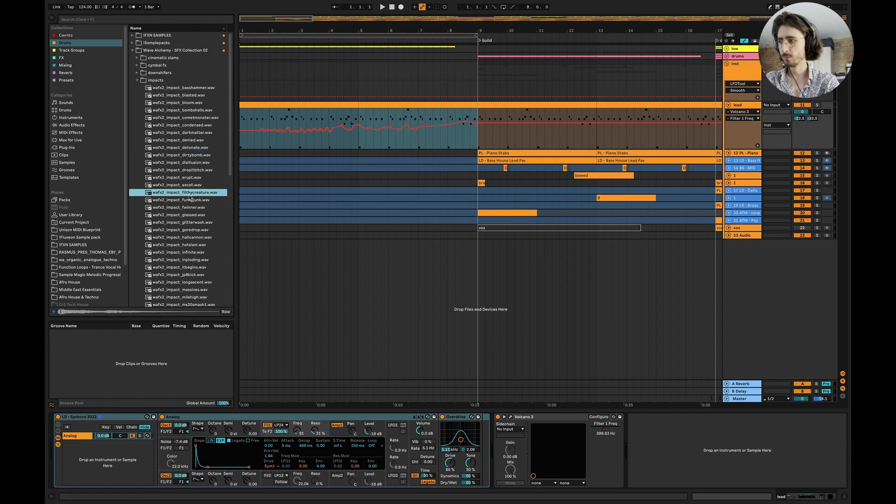
{"action": "left_click", "coordinate": [190, 200]}
{"action": "left_click", "coordinate": [190, 208]}
{"action": "left_click", "coordinate": [190, 216]}
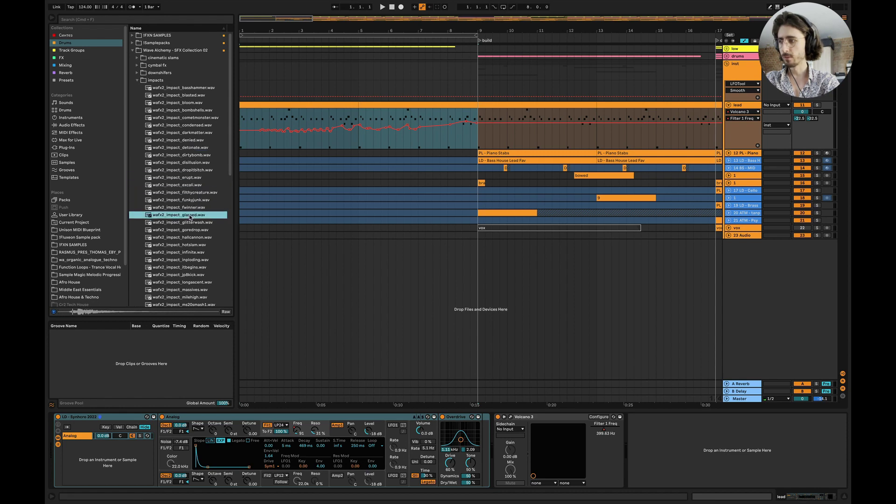
{"action": "left_click", "coordinate": [191, 223]}
{"action": "left_click", "coordinate": [190, 238]}
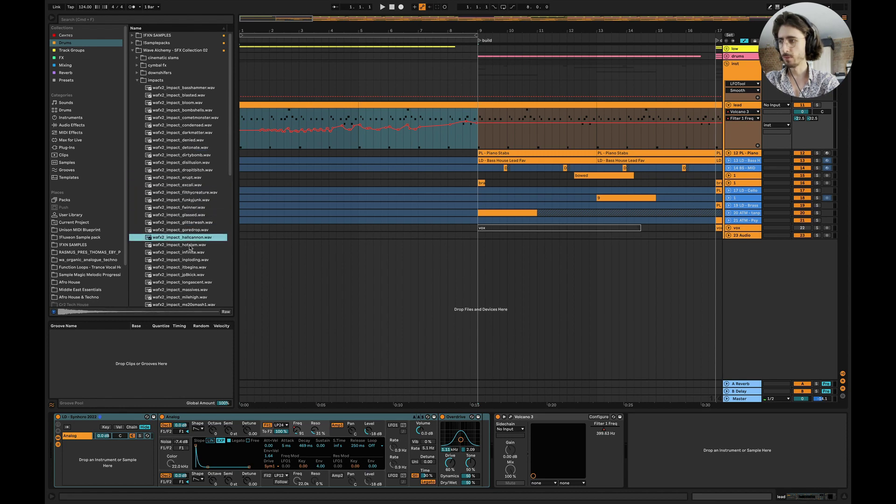
{"action": "left_click", "coordinate": [190, 245]}
Place wafx2_impact_hallcannon.wav on a new audio track at bar 9, the start of the build, and hide the device view.
{"action": "left_click", "coordinate": [183, 238]}
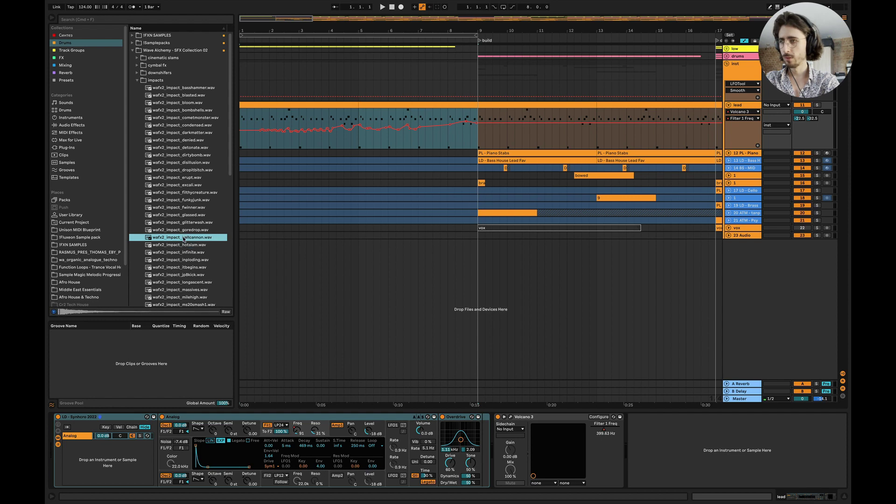
{"action": "mouse_move", "coordinate": [357, 258]}
{"action": "left_mouse_down"}
{"action": "mouse_move", "coordinate": [484, 261]}
{"action": "mouse_move", "coordinate": [473, 252]}
{"action": "mouse_move", "coordinate": [497, 230]}
{"action": "left_mouse_up"}
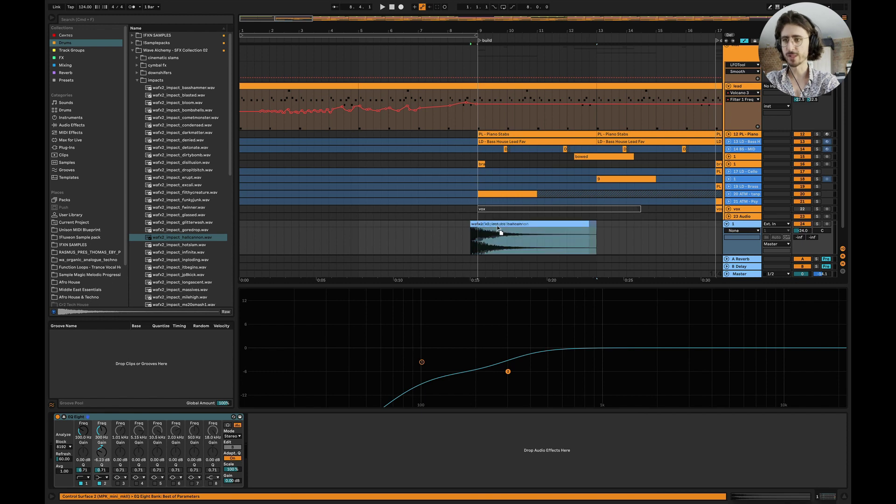
{"action": "left_click", "coordinate": [846, 496]}
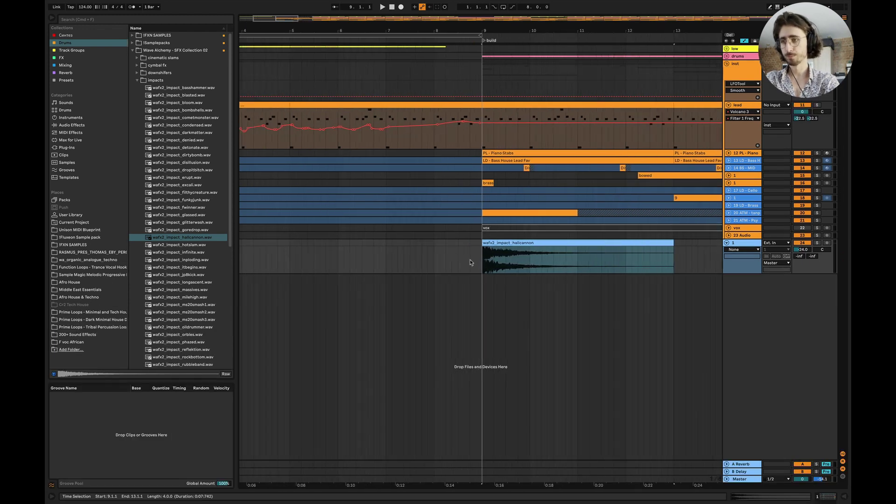
Play from just before the build, then restart from about bar 6 to check the lead-in to the impact.
{"action": "scroll", "coordinate": [476, 260], "scroll_direction": "right", "scroll_amount": 5}
{"action": "scroll", "coordinate": [385, 243], "scroll_direction": "right", "scroll_amount": 2}
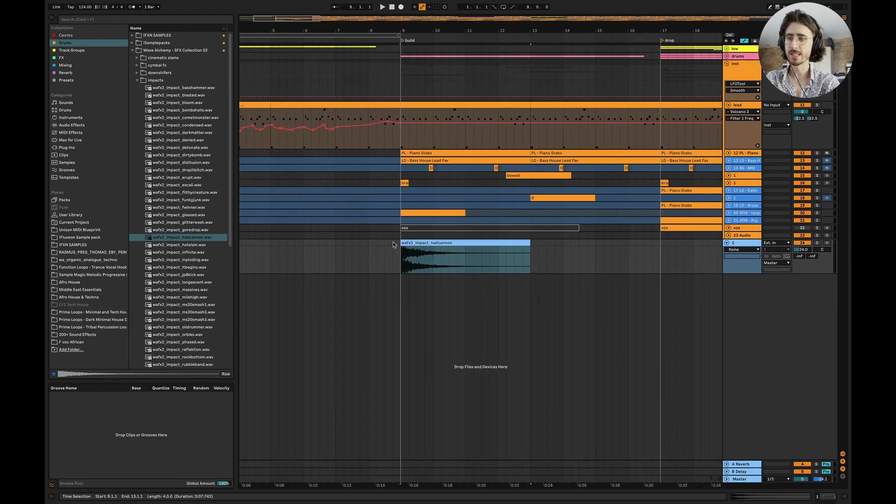
{"action": "left_click", "coordinate": [368, 243]}
{"action": "key", "text": "space"}
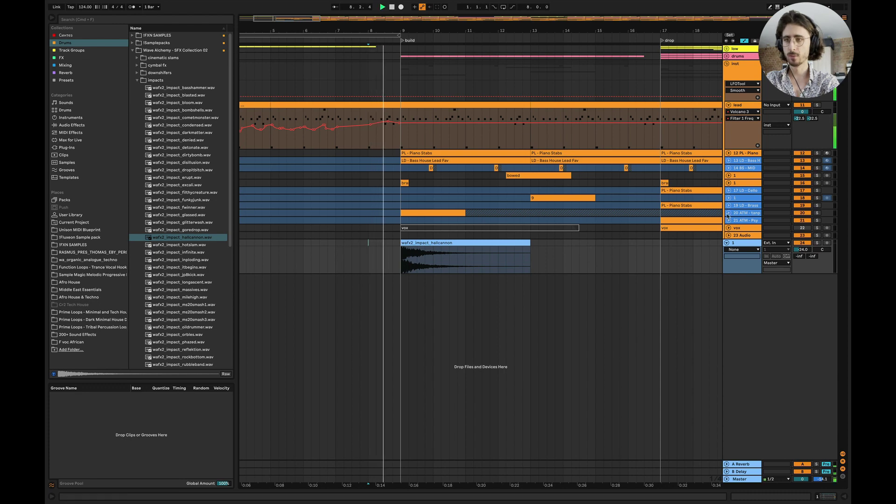
{"action": "left_click_drag", "start_coordinate": [296, 243], "coordinate": [302, 237]}
{"action": "key", "text": "space"}
{"action": "key", "text": "space"}
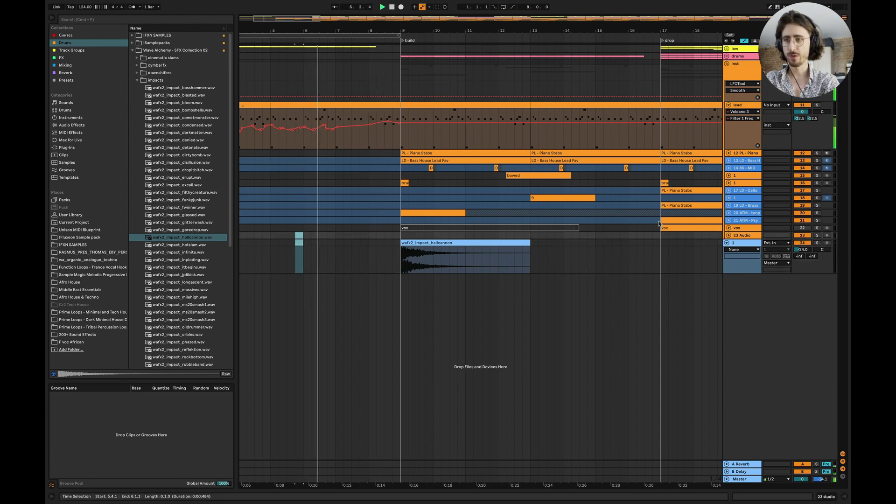
Deactivate the instrument clips below the lead throughout the build, bars 9 to 17, and set the impact track's volume to -18 dB.
{"action": "left_click_drag", "start_coordinate": [661, 222], "coordinate": [404, 153]}
{"action": "key", "text": "0"}
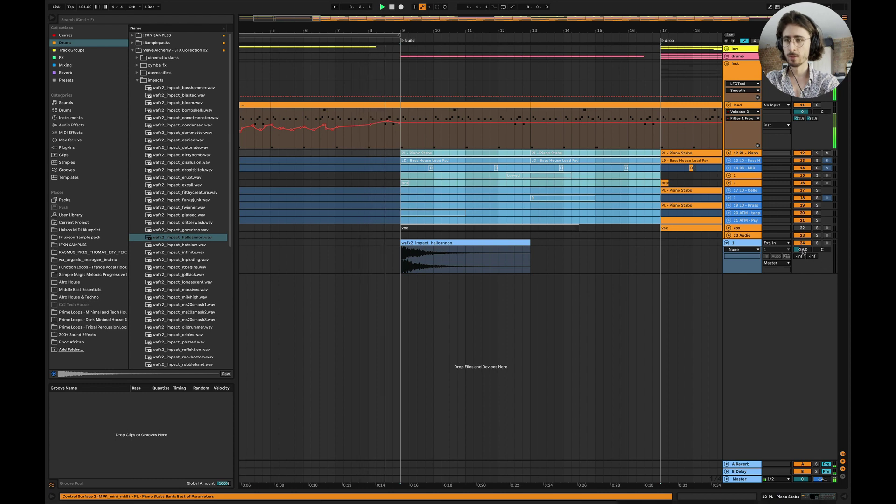
{"action": "left_click_drag", "start_coordinate": [802, 251], "coordinate": [803, 244]}
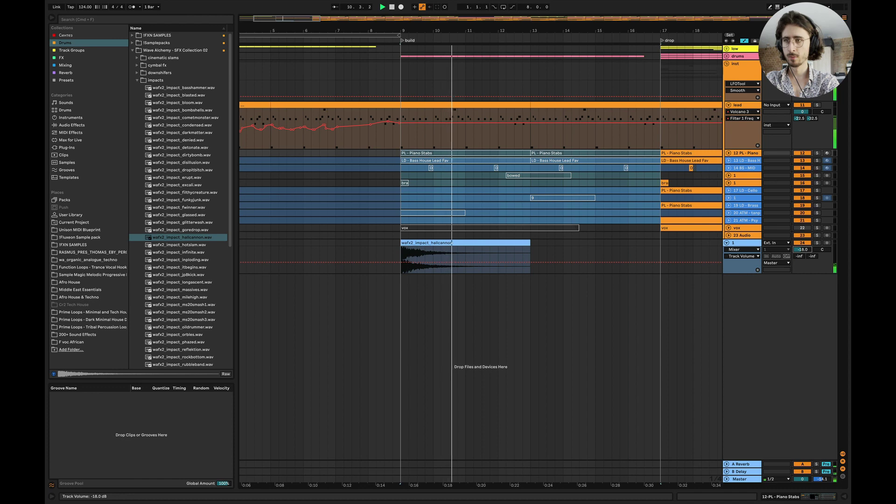
Fold the inst group, unfold the low group, copy the drop's bass clip to bar 13, and trim its end half a bar before the drop.
{"action": "key", "text": "minus"}
{"action": "left_click", "coordinate": [725, 69]}
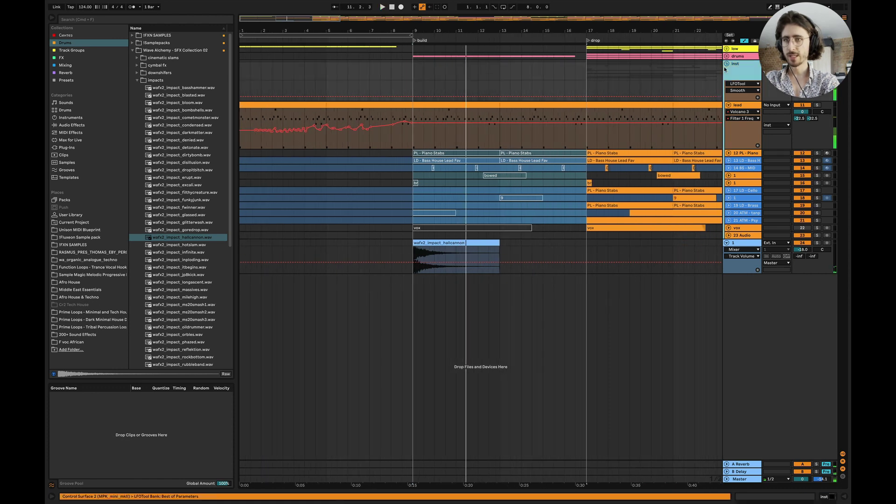
{"action": "left_click", "coordinate": [726, 64]}
{"action": "left_click", "coordinate": [726, 48]}
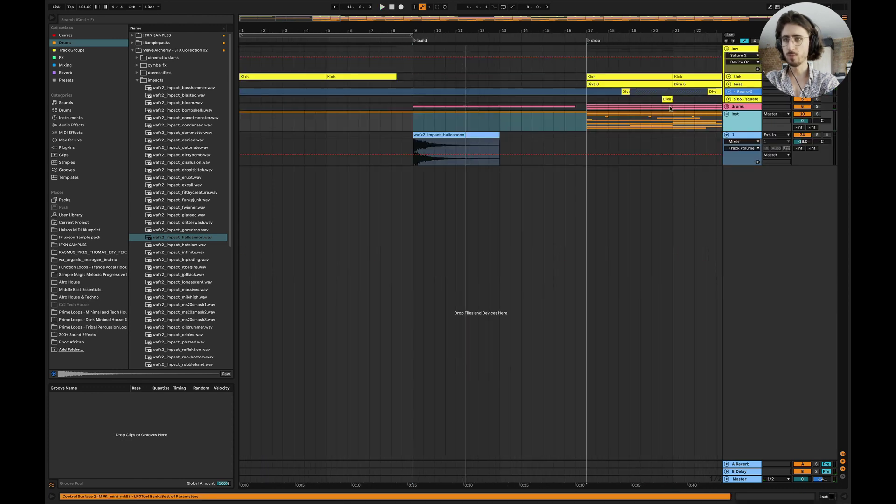
{"action": "left_click_drag", "start_coordinate": [614, 84], "coordinate": [532, 84]}
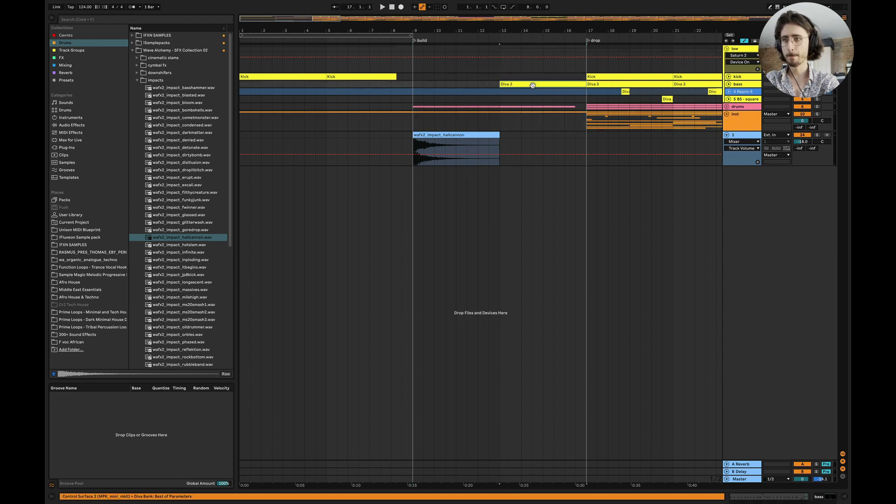
{"action": "left_click_drag", "start_coordinate": [451, 90], "coordinate": [417, 87]}
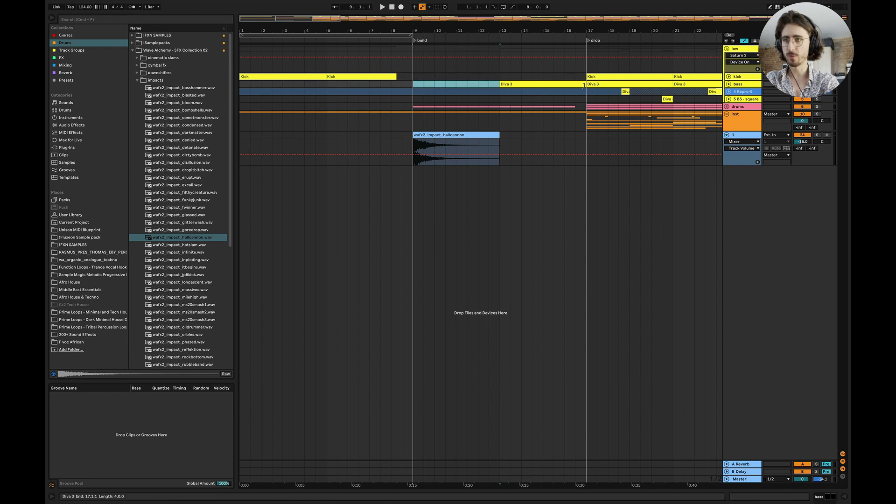
{"action": "left_click_drag", "start_coordinate": [583, 86], "coordinate": [578, 88]}
Copy the second kick clip from bar 5 to bar 13 so it starts with the bass clip in the build.
{"action": "left_click", "coordinate": [346, 80]}
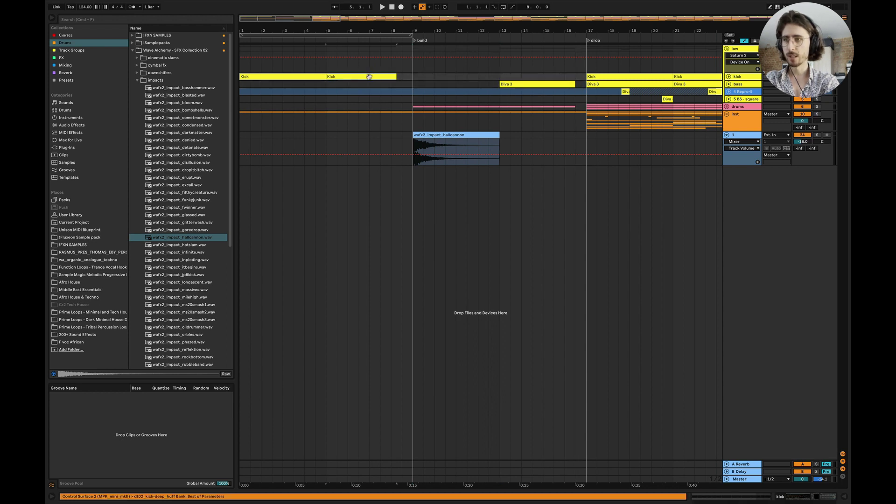
{"action": "left_click_drag", "start_coordinate": [385, 76], "coordinate": [521, 78]}
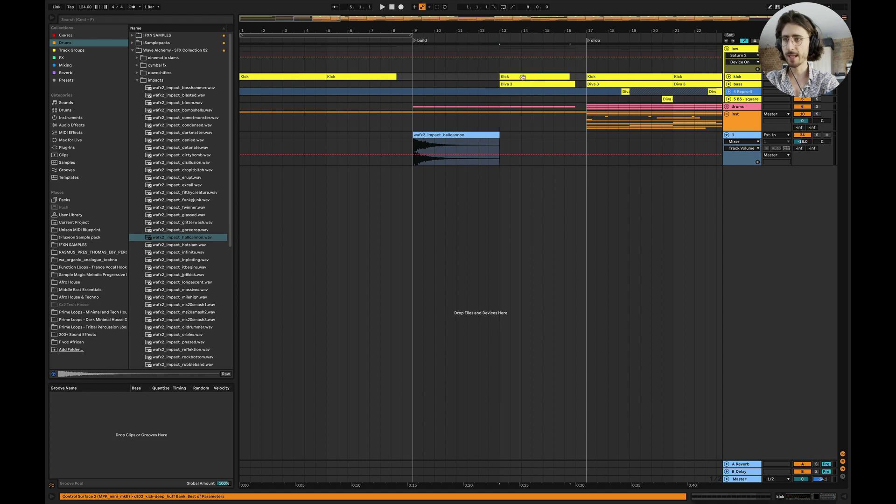
{"action": "left_click", "coordinate": [402, 106]}
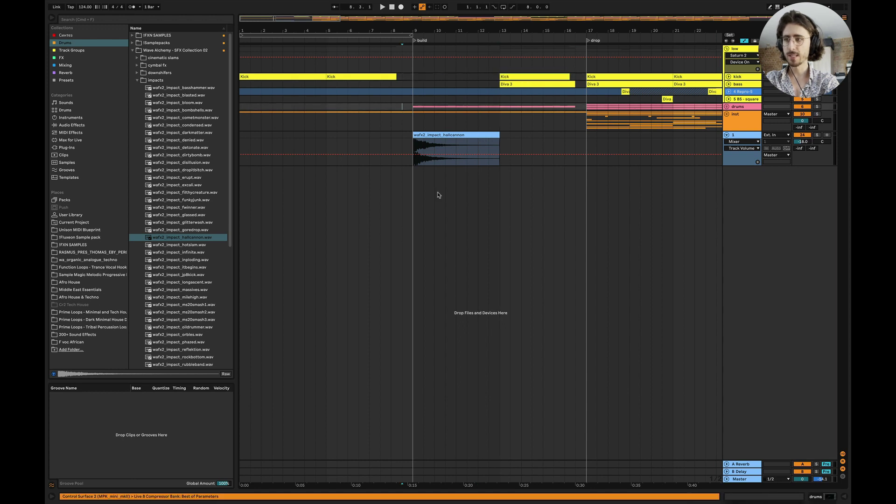
Search the IFluxeon Sample pack for "snap" and place snap_01.wav on a new audio track at bar 9.
{"action": "left_click", "coordinate": [80, 238]}
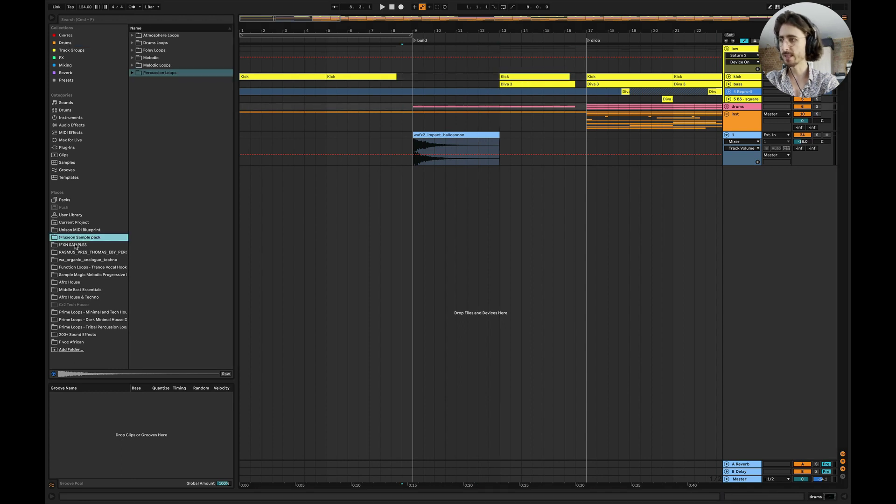
{"action": "left_click", "coordinate": [144, 19]}
{"action": "type", "text": "sna"}
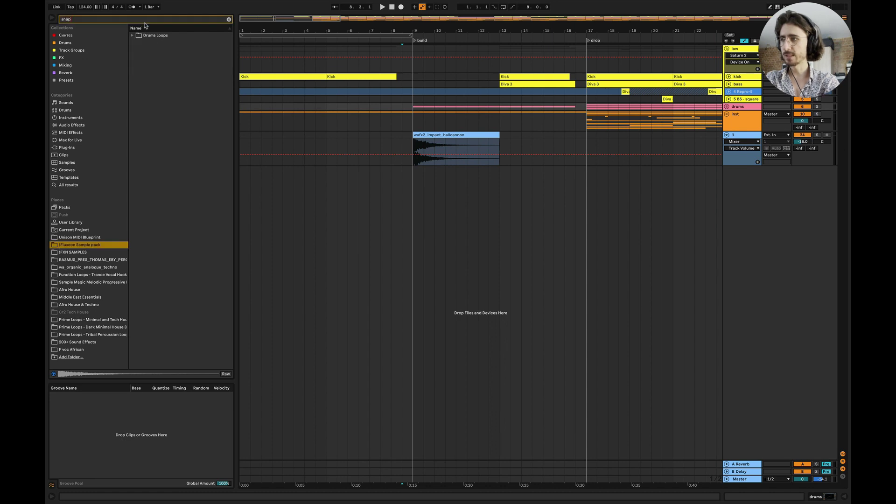
{"action": "type", "text": "p"}
{"action": "left_click", "coordinate": [132, 35]}
{"action": "left_click_drag", "start_coordinate": [159, 43], "coordinate": [420, 186]}
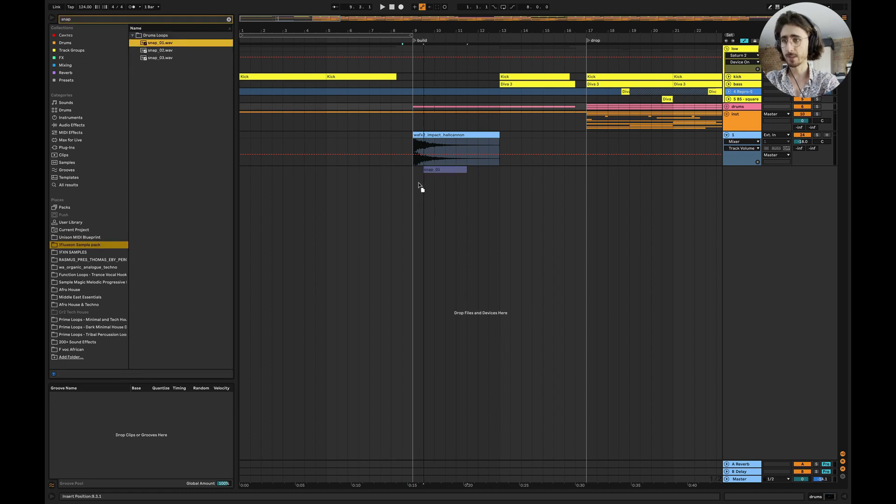
Audition the snap_01 clip and shift it slightly earlier to start at 8.4.3.
{"action": "scroll", "coordinate": [432, 180], "scroll_direction": "up", "scroll_amount": 5}
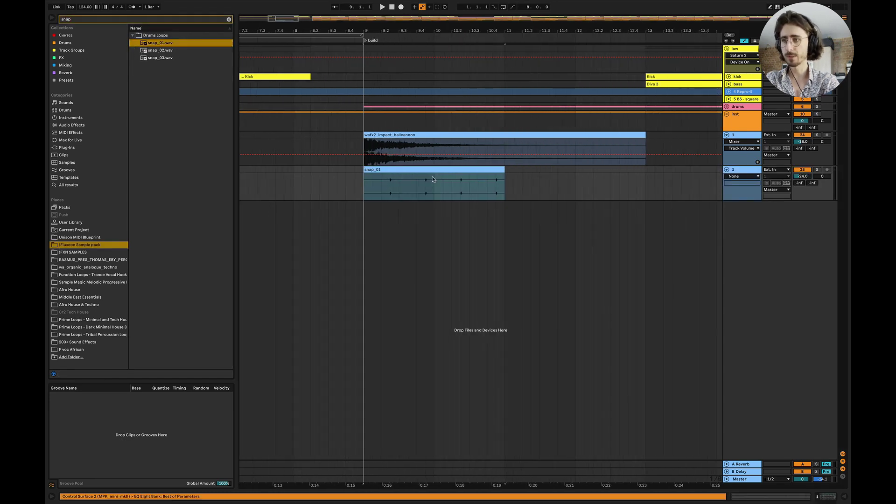
{"action": "scroll", "coordinate": [432, 179], "scroll_direction": "left", "scroll_amount": 1}
{"action": "left_click", "coordinate": [358, 187]}
{"action": "key", "text": "space"}
{"action": "left_click_drag", "start_coordinate": [406, 170], "coordinate": [397, 170]}
{"action": "key", "text": "space"}
{"action": "left_click", "coordinate": [337, 182]}
Unfold the drums group and delete both STFI_124_CLAP_LOOP_08 clips from the build.
{"action": "left_click", "coordinate": [726, 107]}
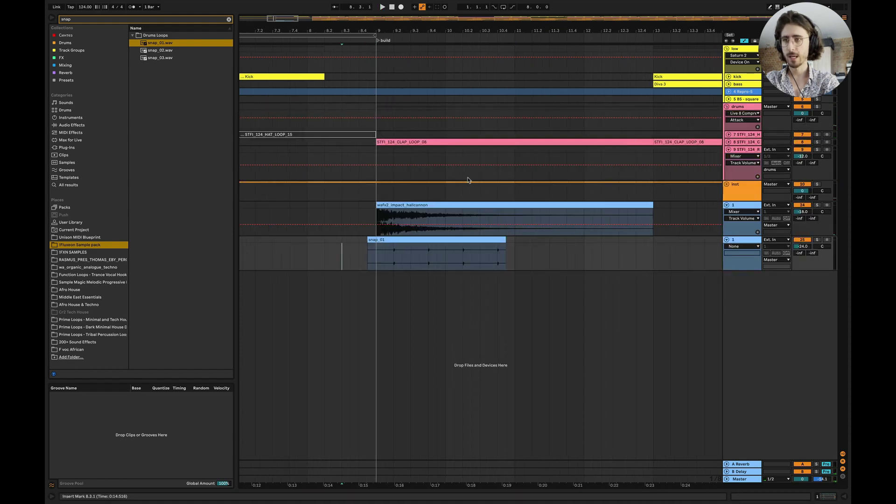
{"action": "scroll", "coordinate": [470, 178], "scroll_direction": "down", "scroll_amount": 3}
{"action": "left_click", "coordinate": [486, 144]}
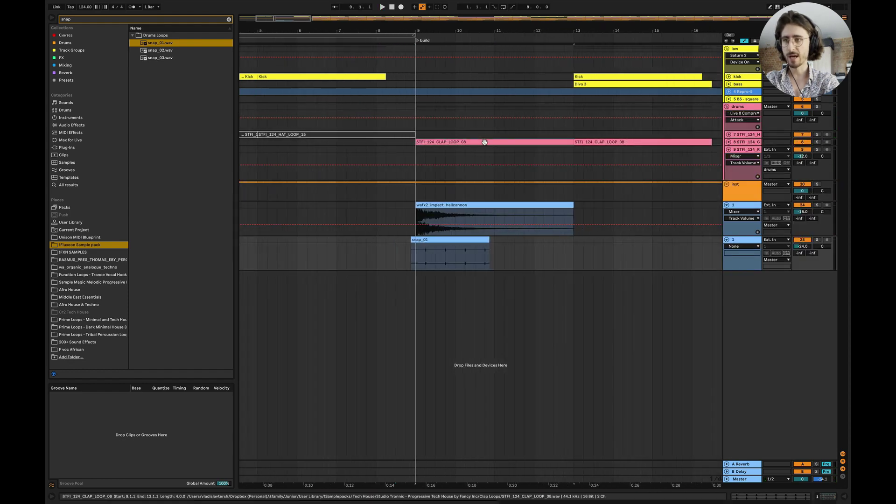
{"action": "left_click", "coordinate": [603, 142]}
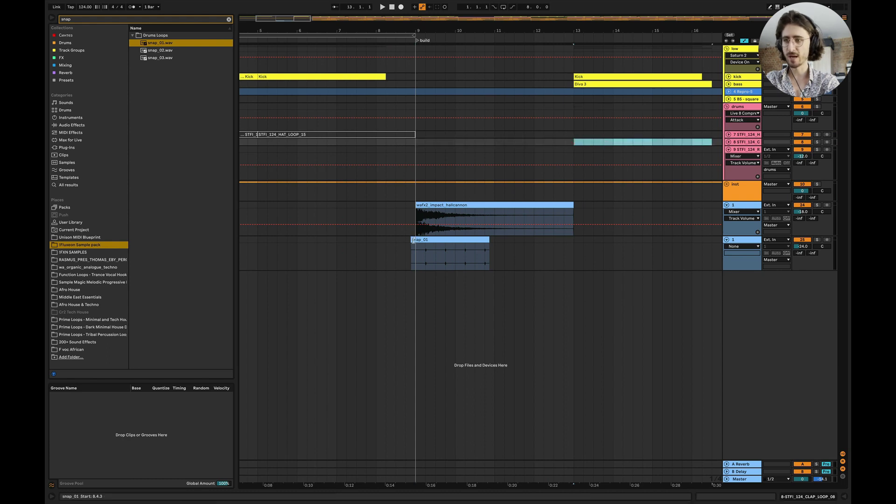
Trim snap_01 to the single bar from 9 to 10 and duplicate it seven times to fill the build up to the drop.
{"action": "left_click_drag", "start_coordinate": [412, 241], "coordinate": [416, 242]}
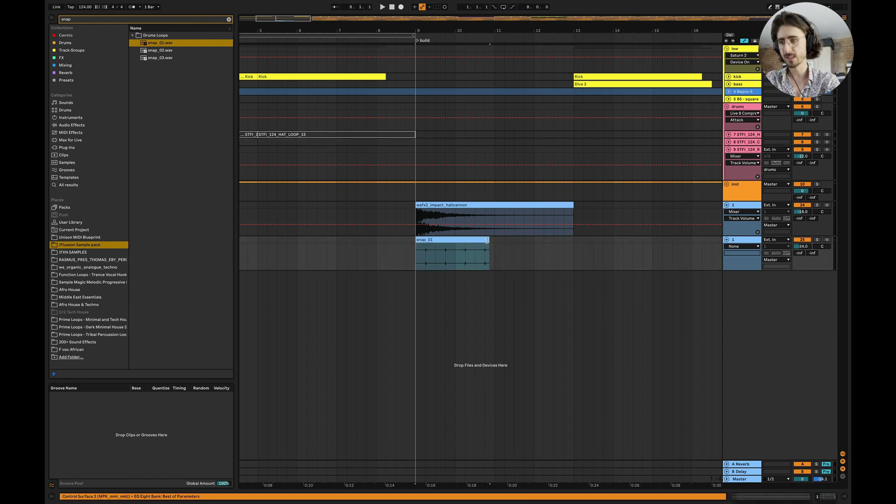
{"action": "left_click_drag", "start_coordinate": [494, 241], "coordinate": [452, 240]}
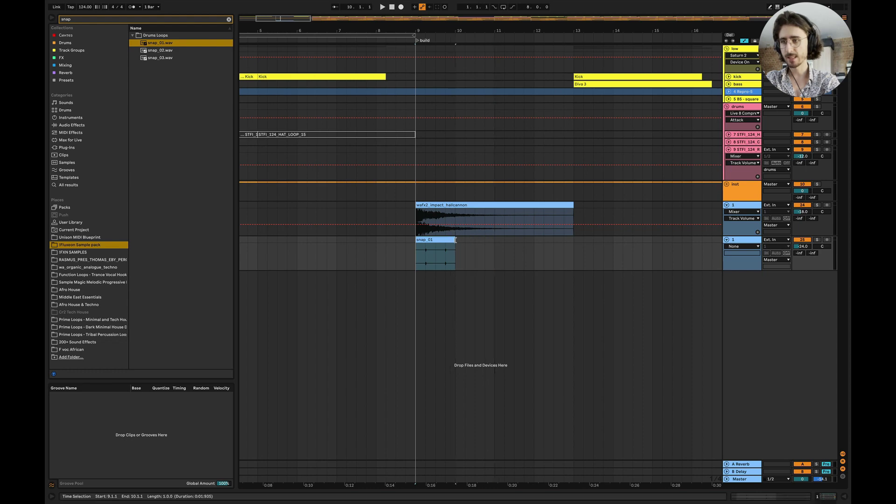
{"action": "key", "text": "ctrl+d"}
{"action": "key", "text": "ctrl+d"}
{"action": "key", "text": "ctrl+d"}
{"action": "key", "text": "ctrl+d"}
{"action": "key", "text": "ctrl+d"}
{"action": "key", "text": "ctrl+d"}
{"action": "key", "text": "ctrl+d"}
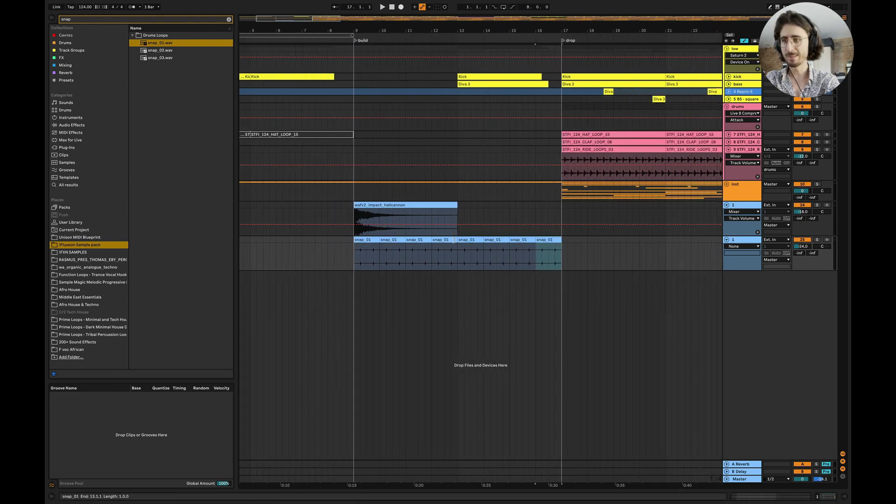
Play from before the build while setting the snap track's volume to about -8.1 dB and its reverb send to -18 dB.
{"action": "left_click", "coordinate": [327, 255]}
{"action": "key", "text": "space"}
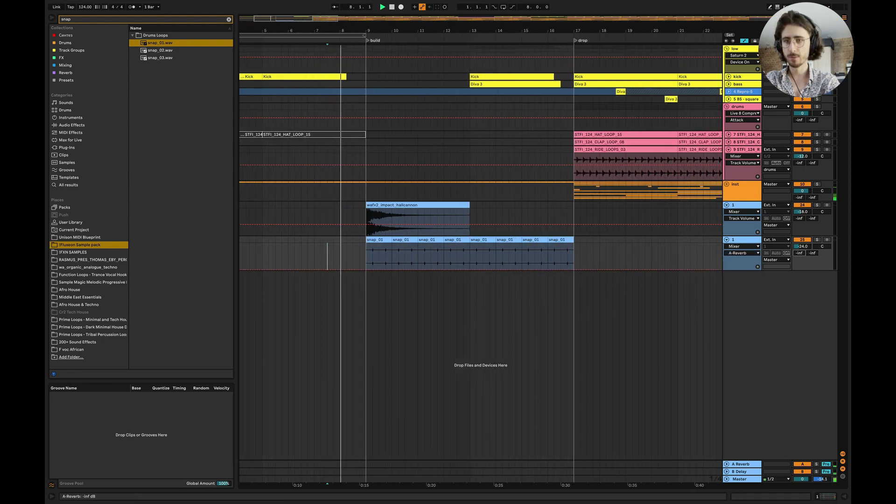
{"action": "left_click_drag", "start_coordinate": [801, 252], "coordinate": [801, 232]}
{"action": "left_click_drag", "start_coordinate": [802, 246], "coordinate": [802, 221]}
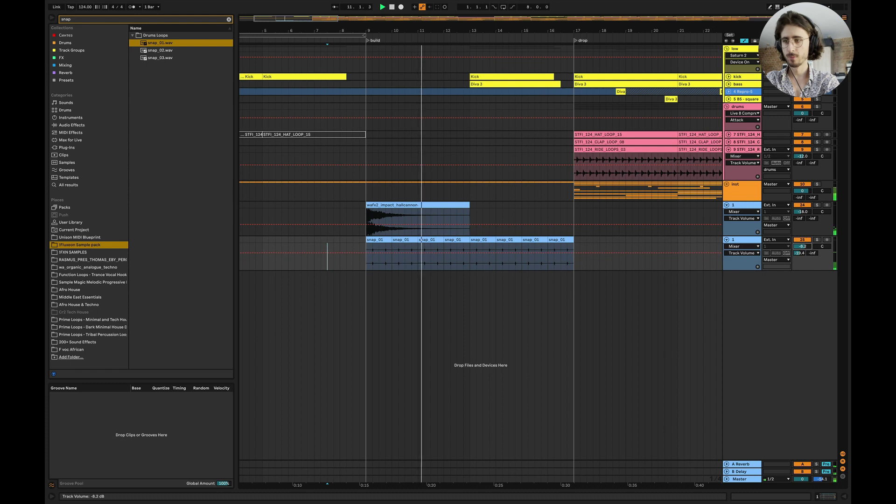
{"action": "left_click_drag", "start_coordinate": [800, 253], "coordinate": [800, 251]}
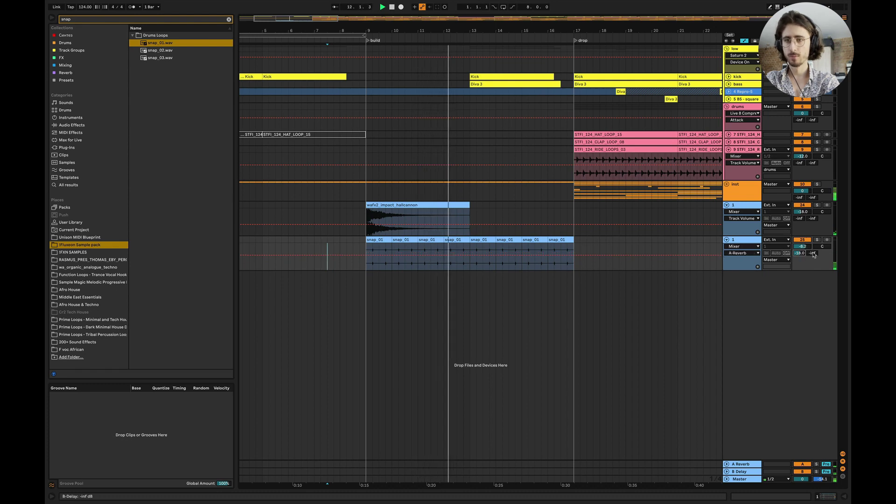
{"action": "left_click", "coordinate": [802, 246]}
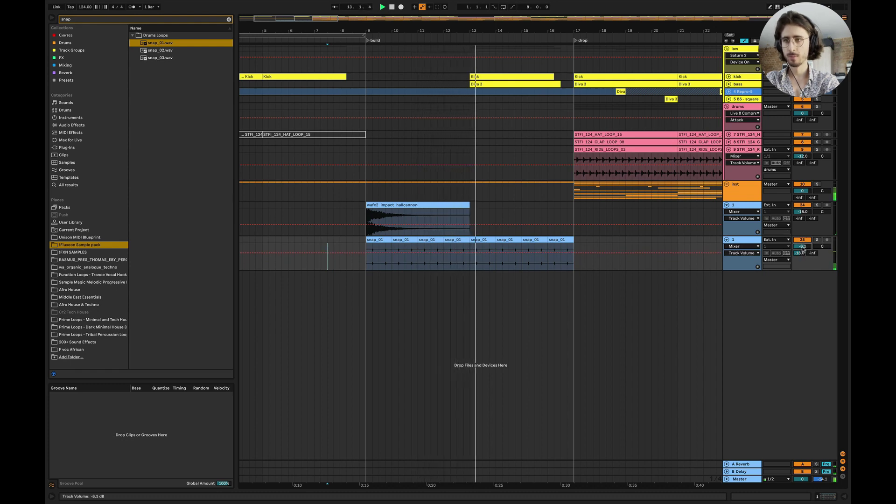
Add an Auto Filter from the Mixing collection after Saturn 2 on the low group, clearing the browser search.
{"action": "double_click", "coordinate": [742, 49]}
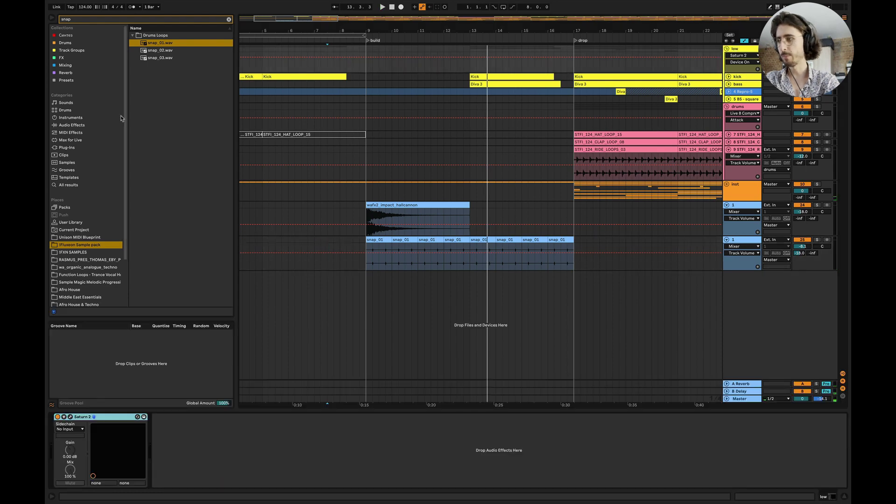
{"action": "left_click", "coordinate": [63, 66]}
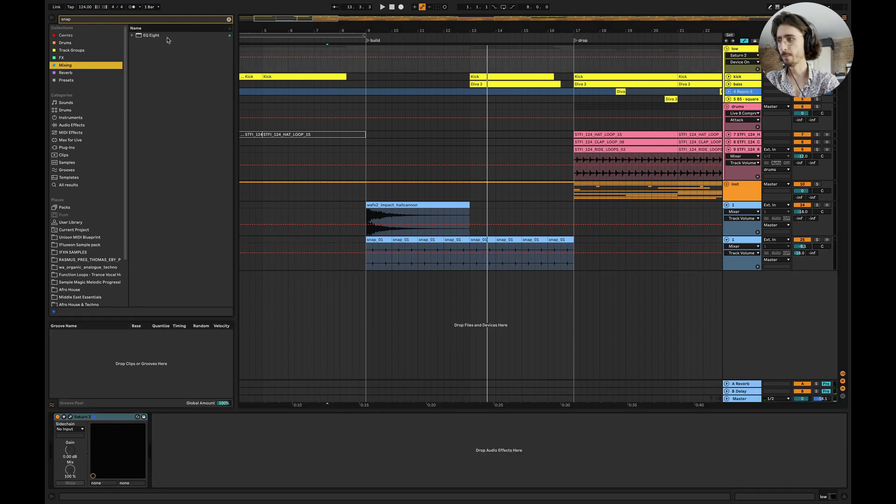
{"action": "left_click", "coordinate": [229, 19]}
{"action": "left_click_drag", "start_coordinate": [154, 35], "coordinate": [200, 463]}
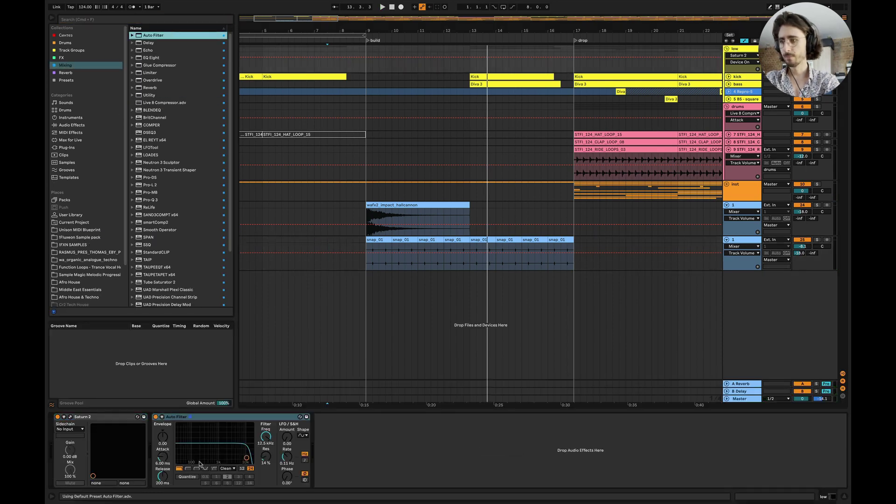
Set the low group's Auto Filter to high-pass at 524 Hz with 42% resonance and automate it to switch off just before the drop.
{"action": "left_click", "coordinate": [188, 468]}
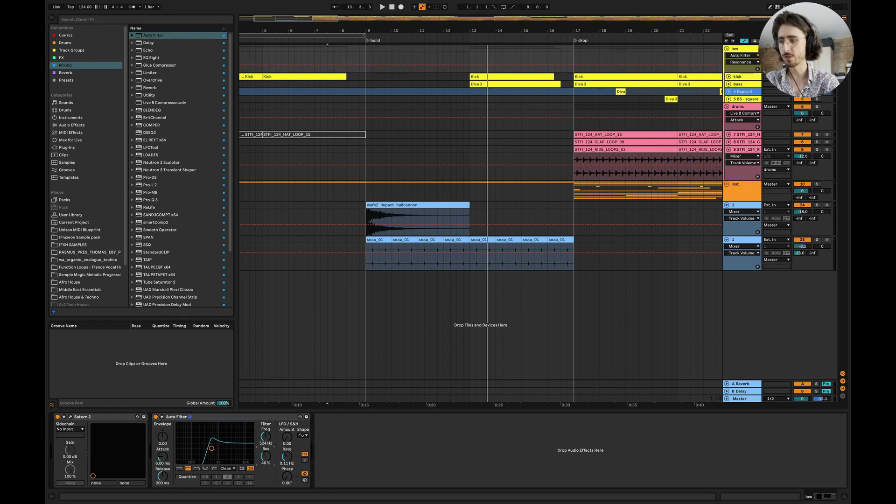
{"action": "left_click", "coordinate": [156, 418]}
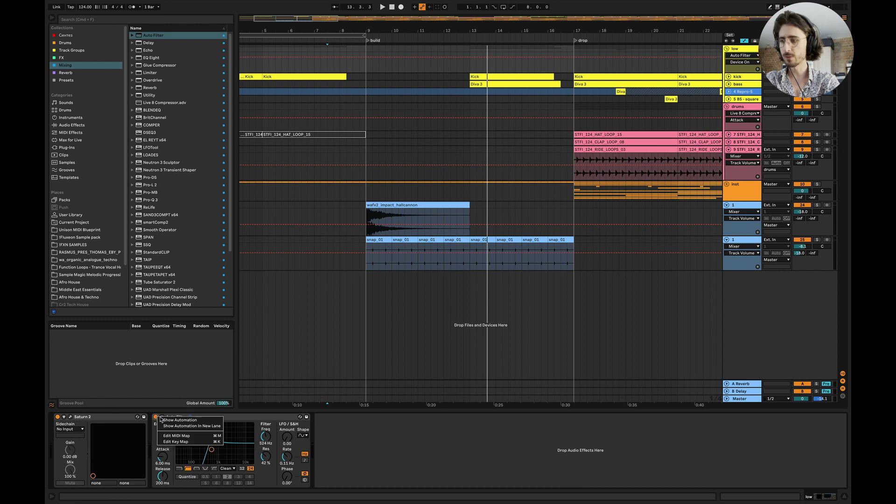
{"action": "left_click", "coordinate": [156, 417]}
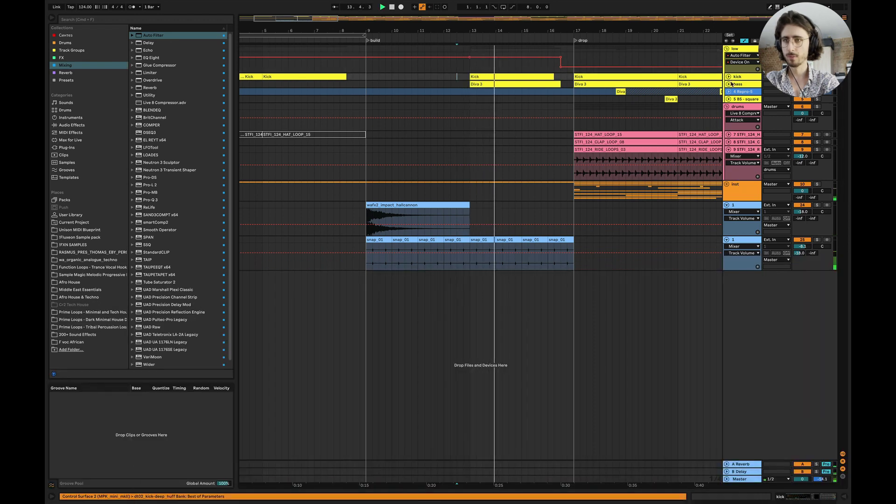
Automate the low group's Auto Filter frequency to fall from about 631 Hz at bar 13 to about 186 Hz at bar 16.
{"action": "double_click", "coordinate": [745, 50]}
{"action": "key", "text": "space"}
{"action": "key", "text": "space"}
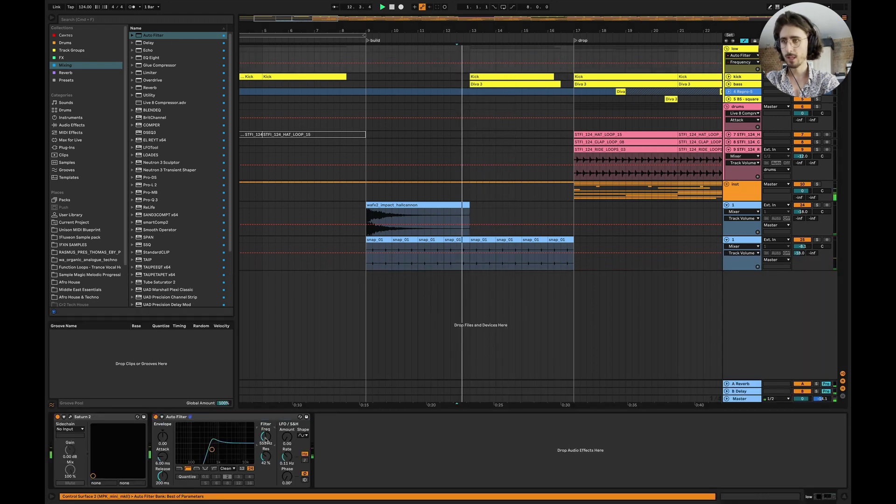
{"action": "key", "text": "space"}
{"action": "left_click", "coordinate": [469, 64]}
{"action": "left_click_drag", "start_coordinate": [742, 73], "coordinate": [742, 113]}
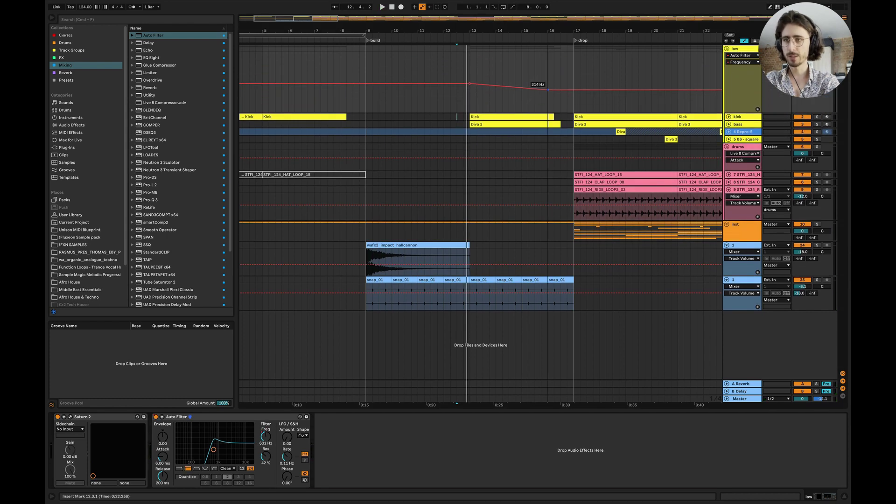
{"action": "key", "text": "space"}
{"action": "left_click_drag", "start_coordinate": [547, 90], "coordinate": [547, 94]}
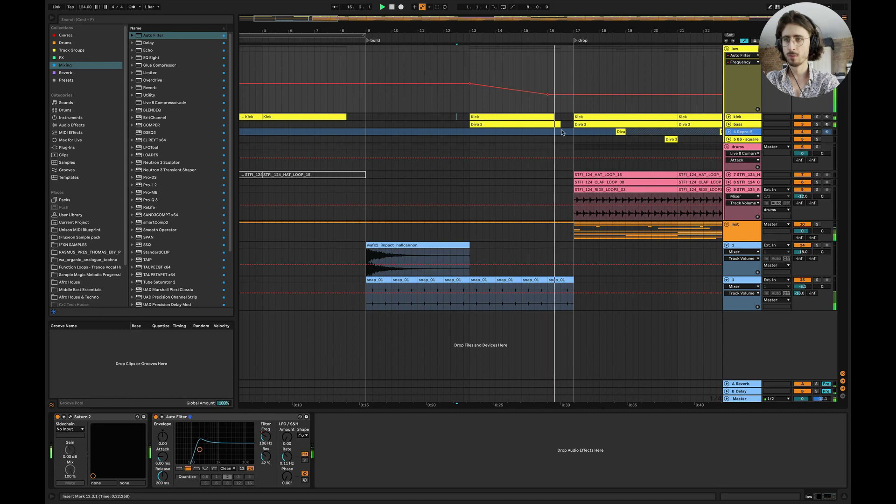
Extend the build's kick clip to end with the bass clip, hide the device view, and play the build from between bars 10 and 11.
{"action": "left_click", "coordinate": [558, 116]}
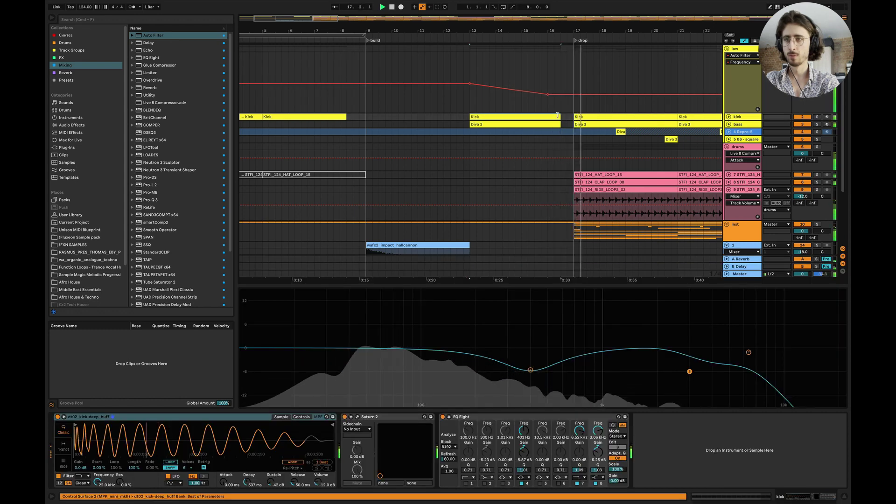
{"action": "left_click", "coordinate": [412, 117]}
{"action": "key", "text": "space"}
{"action": "key", "text": "space"}
{"action": "left_click", "coordinate": [844, 498]}
{"action": "key", "text": "space"}
{"action": "scroll", "coordinate": [533, 266], "scroll_direction": "right", "scroll_amount": 3}
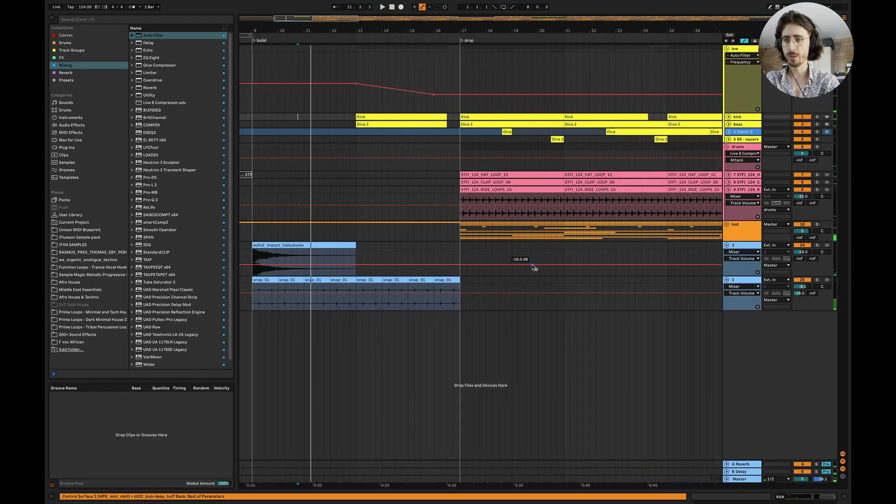
{"action": "scroll", "coordinate": [533, 265], "scroll_direction": "down", "scroll_amount": 4}
{"action": "left_click", "coordinate": [506, 215]}
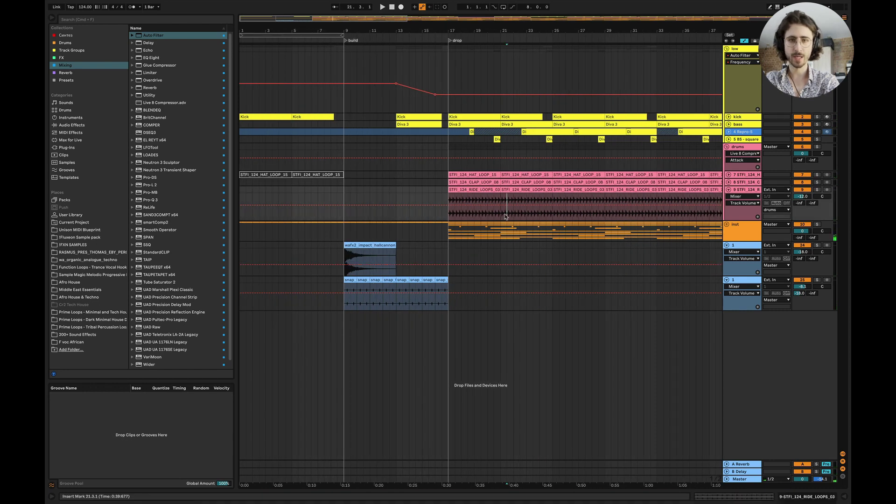
Automate the low group's Auto Filter frequency to start near its minimum at bar 9 and rise to the existing peak at bar 13.
{"action": "left_click_drag", "start_coordinate": [436, 234], "coordinate": [550, 237]}
{"action": "left_click", "coordinate": [359, 245]}
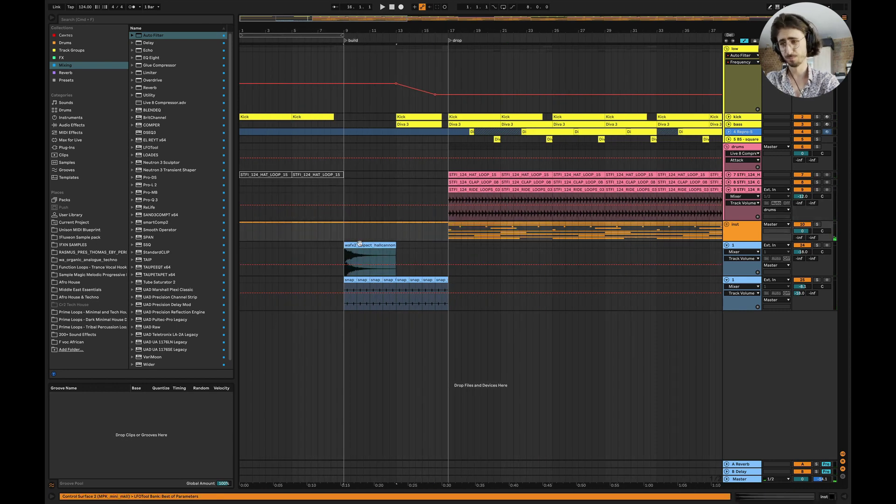
{"action": "scroll", "coordinate": [360, 246], "scroll_direction": "up", "scroll_amount": 4}
{"action": "scroll", "coordinate": [360, 246], "scroll_direction": "left", "scroll_amount": 2}
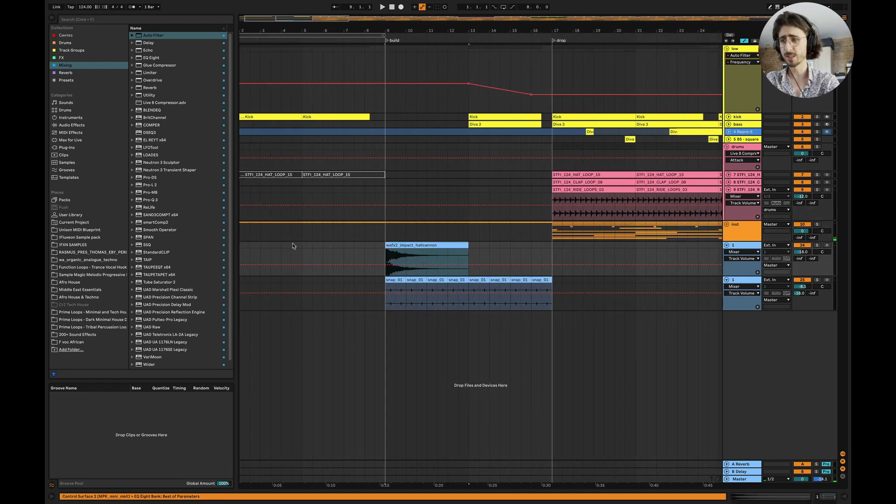
{"action": "left_click", "coordinate": [250, 139]}
{"action": "key", "text": "space"}
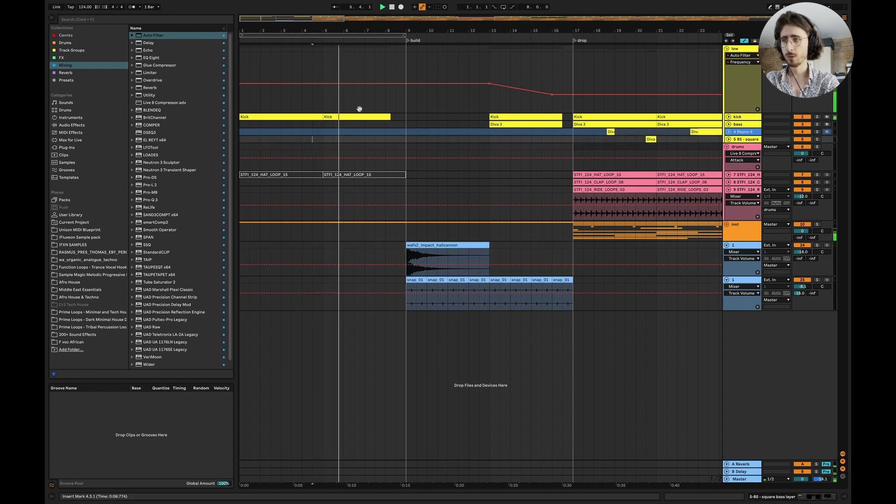
{"action": "left_click_drag", "start_coordinate": [405, 82], "coordinate": [406, 112]}
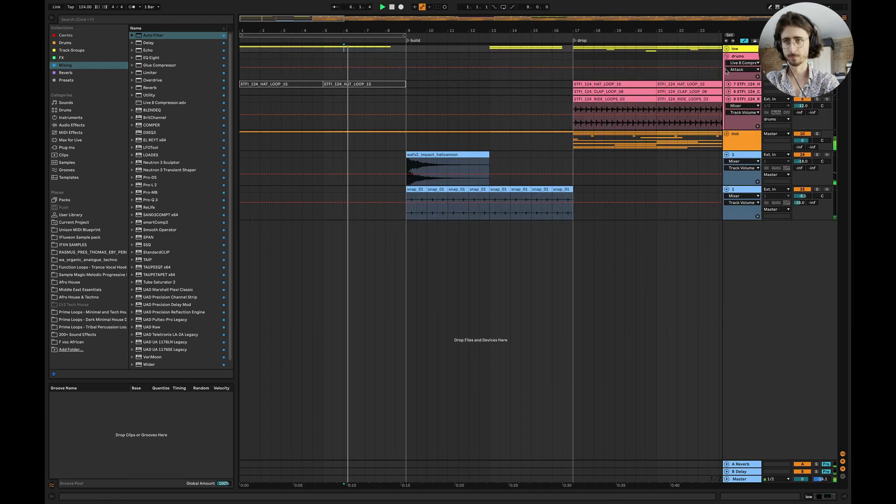
Collapse the low and drums groups and the impact track, and briefly look inside the inst group.
{"action": "left_click", "coordinate": [726, 50]}
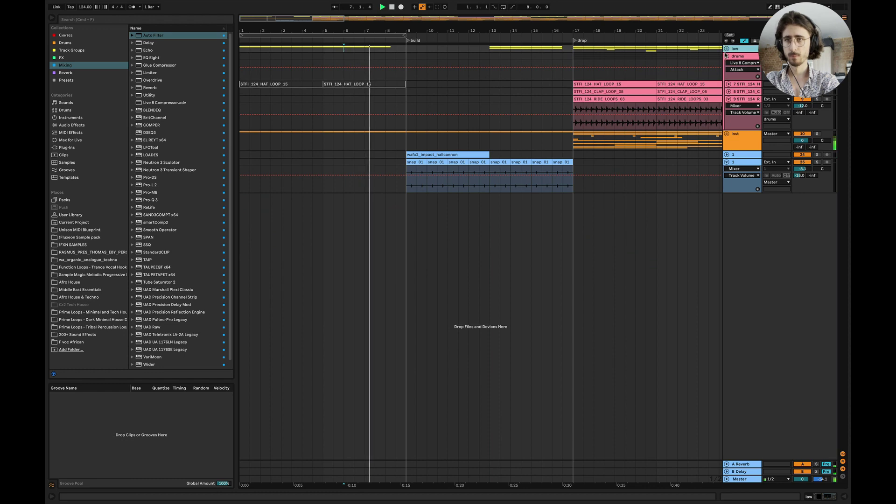
{"action": "left_click", "coordinate": [726, 56]}
{"action": "left_click", "coordinate": [726, 64]}
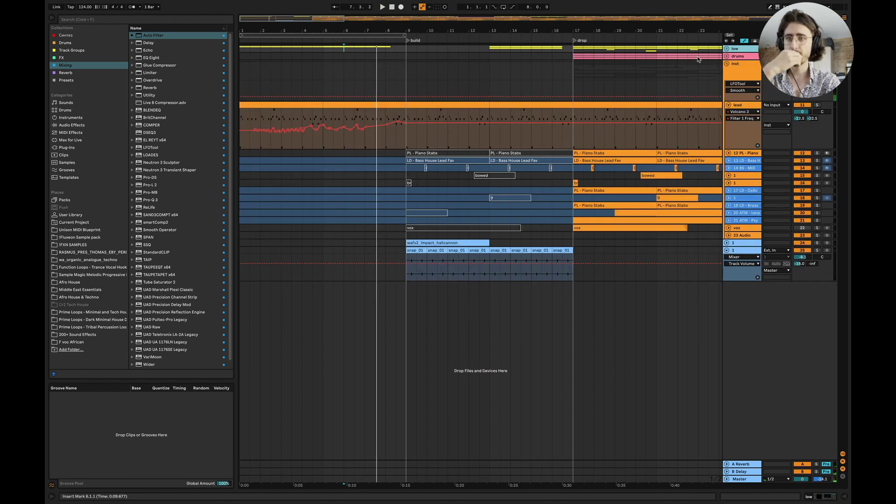
{"action": "left_click", "coordinate": [726, 63]}
Add Magnetic Strings from the Presets collection on a new MIDI track and create an empty MIDI clip from bar 9 to bar 17.
{"action": "left_click", "coordinate": [74, 80]}
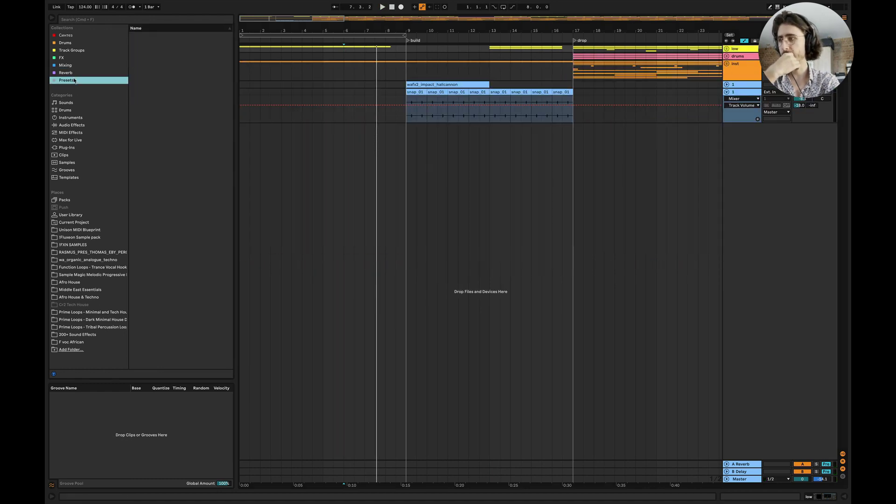
{"action": "left_click_drag", "start_coordinate": [148, 75], "coordinate": [659, 137]}
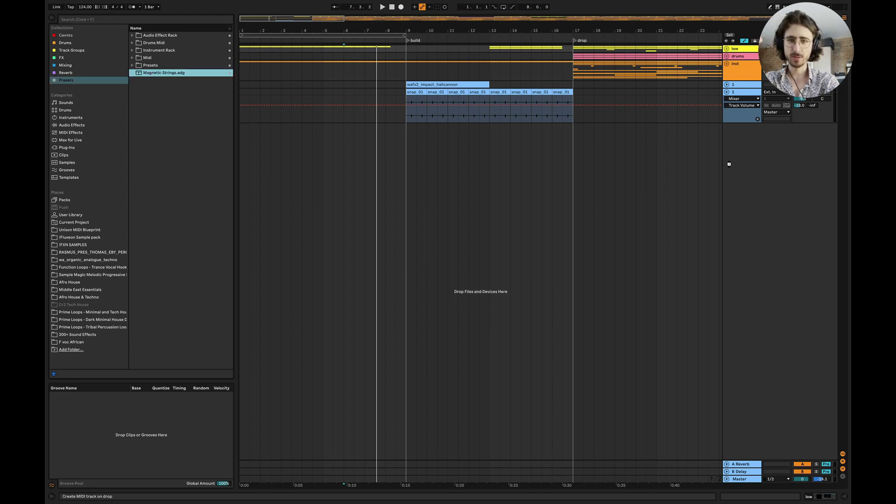
{"action": "left_click_drag", "start_coordinate": [730, 166], "coordinate": [730, 167]}
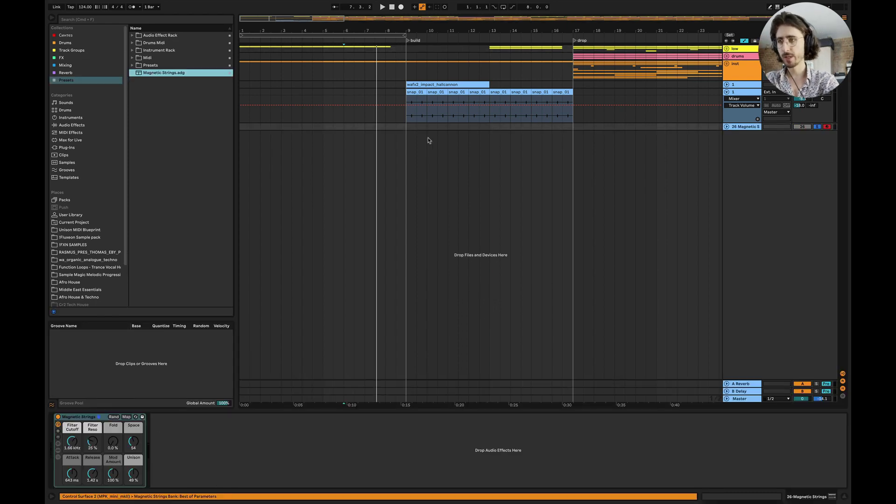
{"action": "left_click_drag", "start_coordinate": [409, 130], "coordinate": [570, 131]}
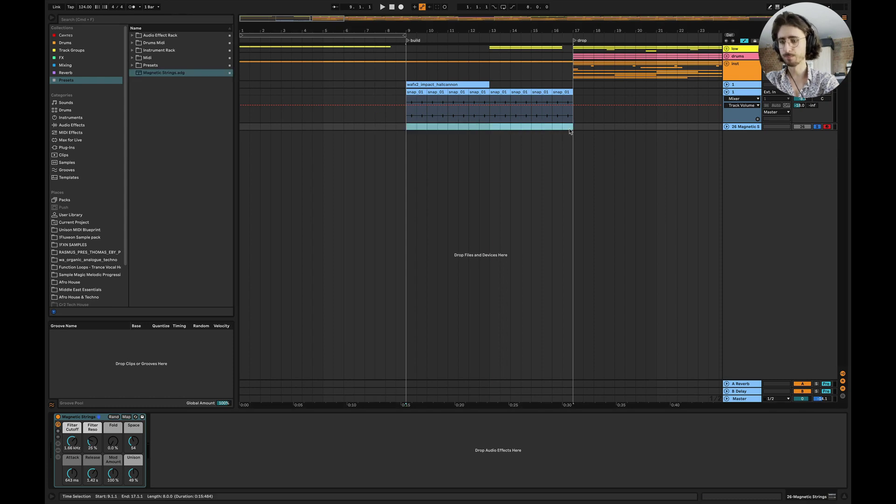
{"action": "key", "text": "super+shift+m"}
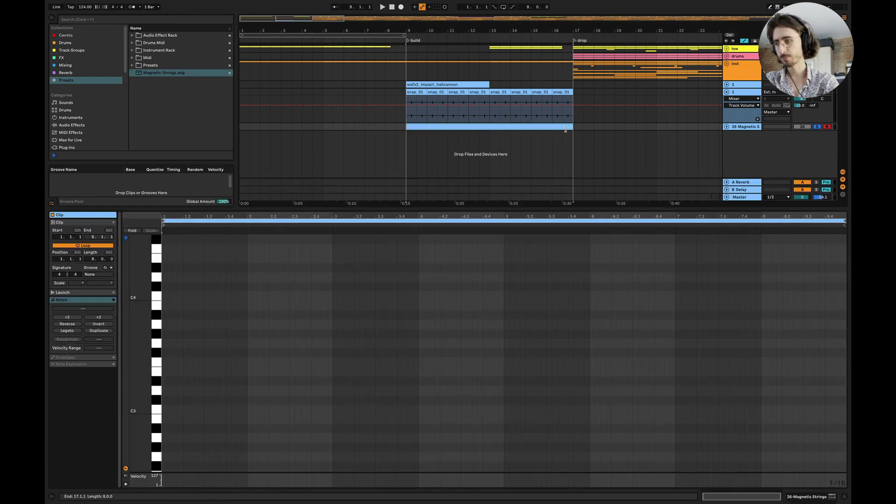
Unfold the Magnetic Strings track, set its volume to -14.1 dB, and check the notes of the drop's first bass clip.
{"action": "left_click", "coordinate": [726, 127]}
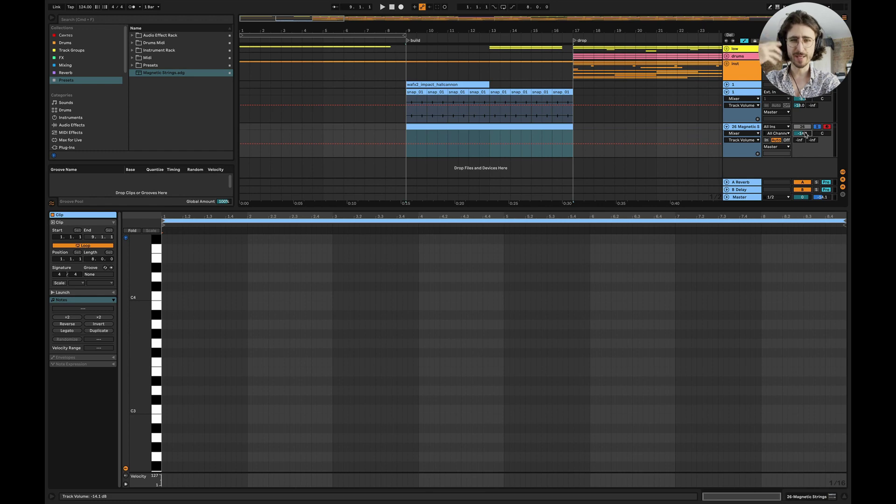
{"action": "left_click", "coordinate": [726, 49]}
{"action": "left_click", "coordinate": [579, 124]}
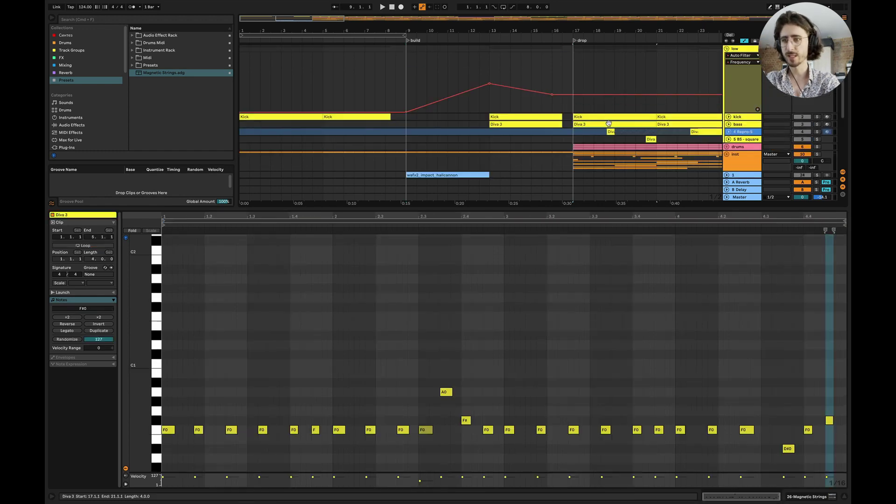
{"action": "left_click", "coordinate": [844, 496]}
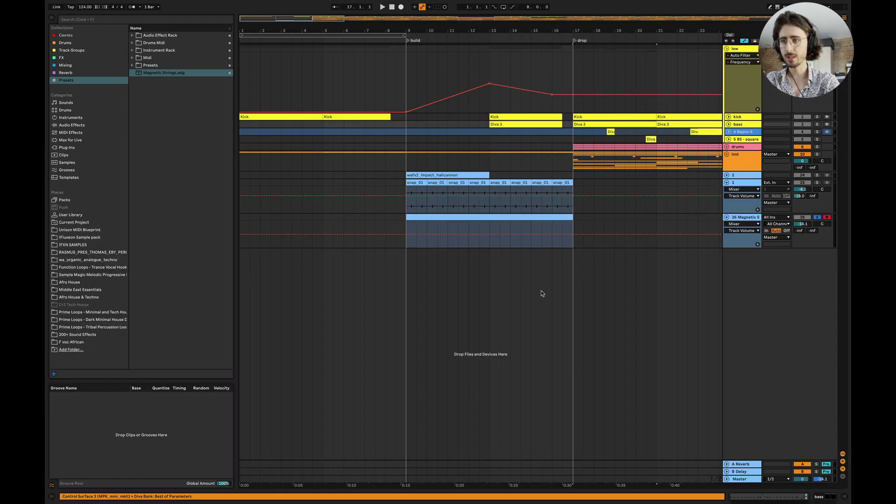
Lower the Magnetic Strings volume to -23.4 dB and fill its clip with one eight-bar F5 note, using a 1/4 grid.
{"action": "left_click", "coordinate": [489, 216]}
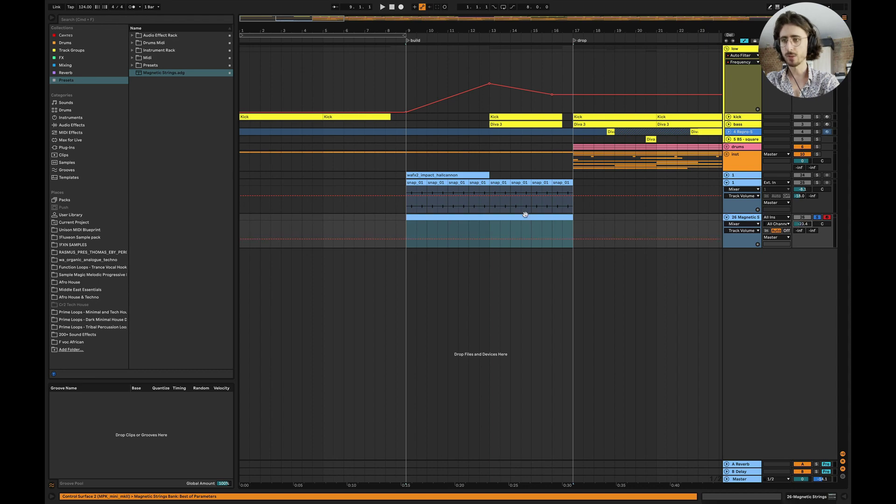
{"action": "double_click", "coordinate": [525, 214]}
{"action": "right_click", "coordinate": [175, 338]}
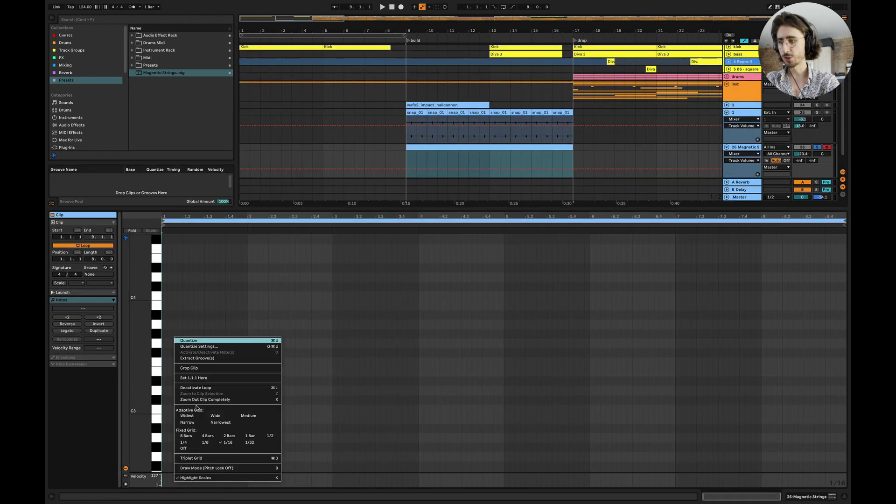
{"action": "left_click", "coordinate": [188, 442]}
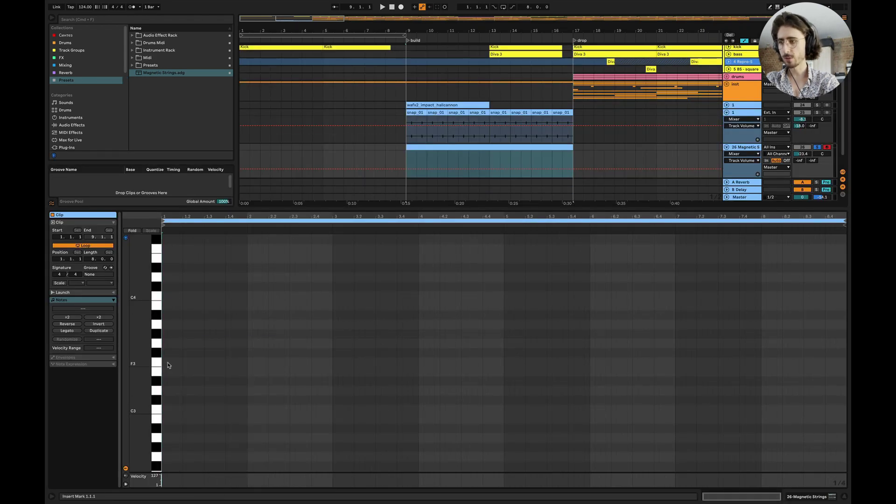
{"action": "double_click", "coordinate": [177, 362]}
{"action": "left_click_drag", "start_coordinate": [182, 363], "coordinate": [845, 362]}
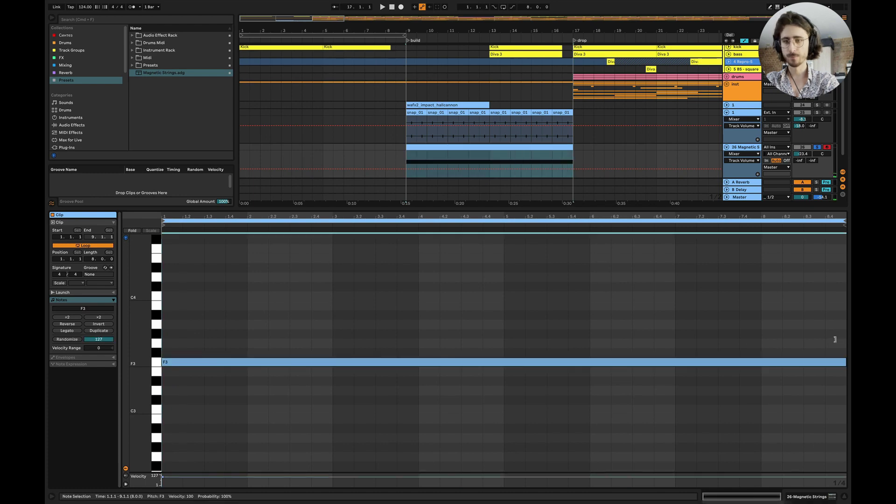
{"action": "key", "text": "shift+Up"}
{"action": "key", "text": "shift+Up"}
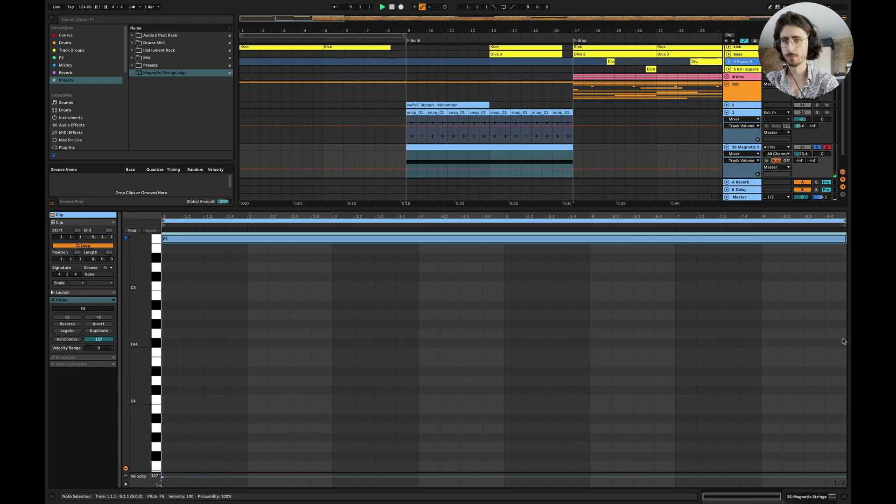
Set the Magnetic Strings rack's Filter Cutoff to 425 Hz and Space to 51 while auditioning the strings in the build.
{"action": "left_click", "coordinate": [845, 497]}
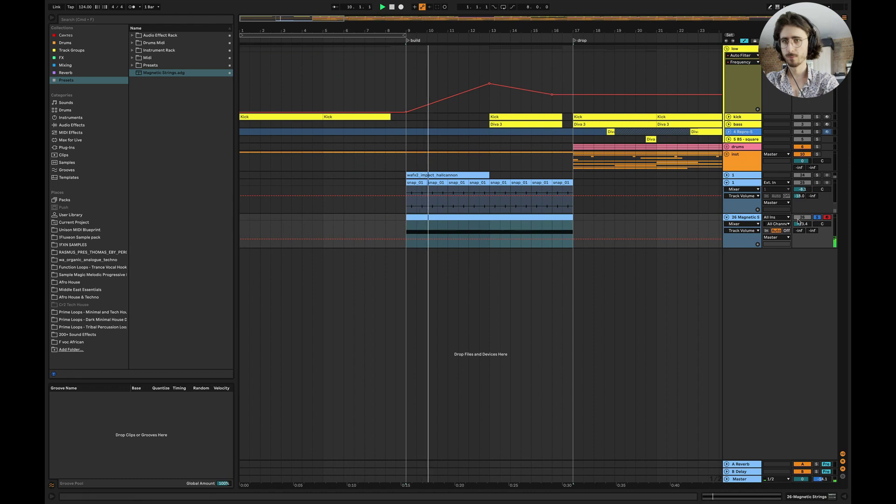
{"action": "key", "text": "space"}
{"action": "double_click", "coordinate": [750, 219]}
{"action": "key", "text": "space"}
{"action": "left_click_drag", "start_coordinate": [71, 442], "coordinate": [72, 457]}
{"action": "left_click", "coordinate": [138, 444]}
{"action": "key", "text": "space"}
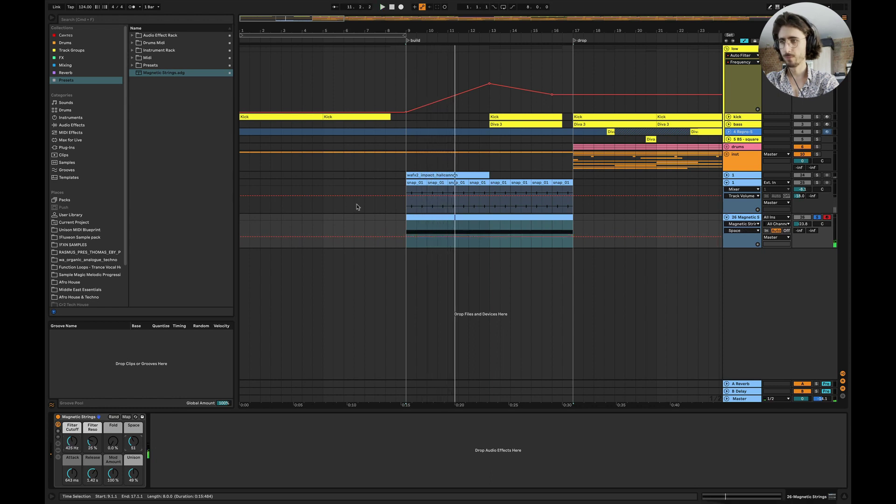
Play from bar 6 with solo turned off on the Magnetic Strings track, and hide the device view.
{"action": "left_click", "coordinate": [344, 232]}
{"action": "key", "text": "space"}
{"action": "left_click", "coordinate": [815, 213]}
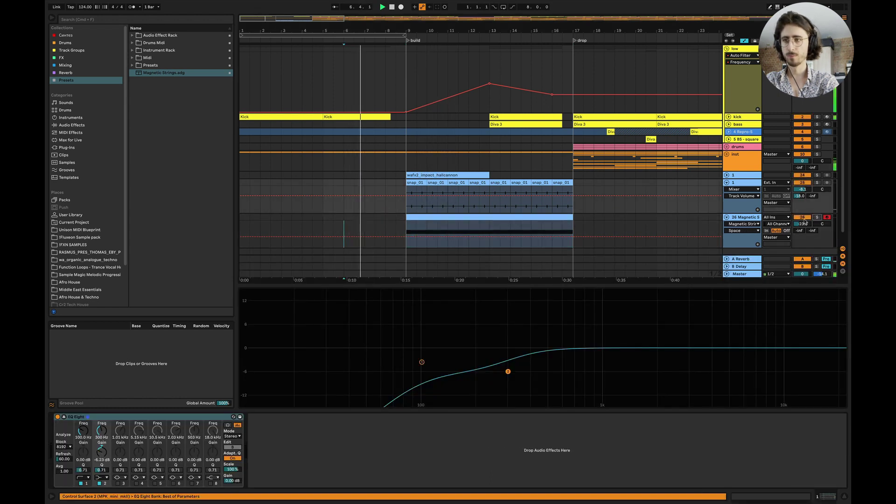
{"action": "left_click", "coordinate": [844, 496]}
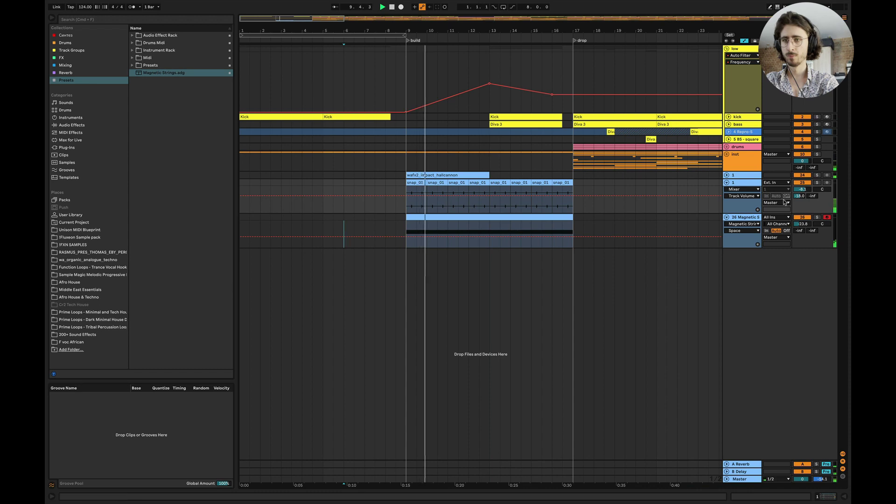
Show the lead's Analog F1 Freq automation and move the breakpoint after its sweep to bar 9 at about 237.
{"action": "left_click", "coordinate": [727, 155]}
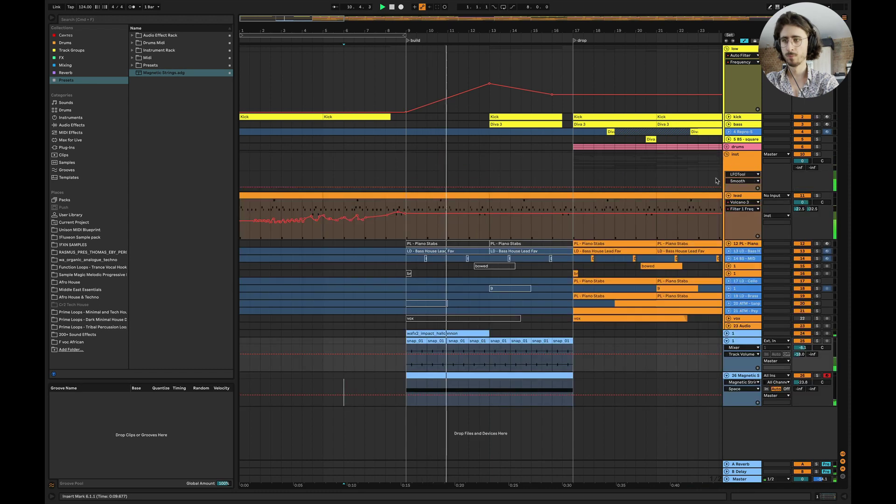
{"action": "key", "text": "space"}
{"action": "key", "text": "space"}
{"action": "double_click", "coordinate": [738, 195]}
{"action": "key", "text": "space"}
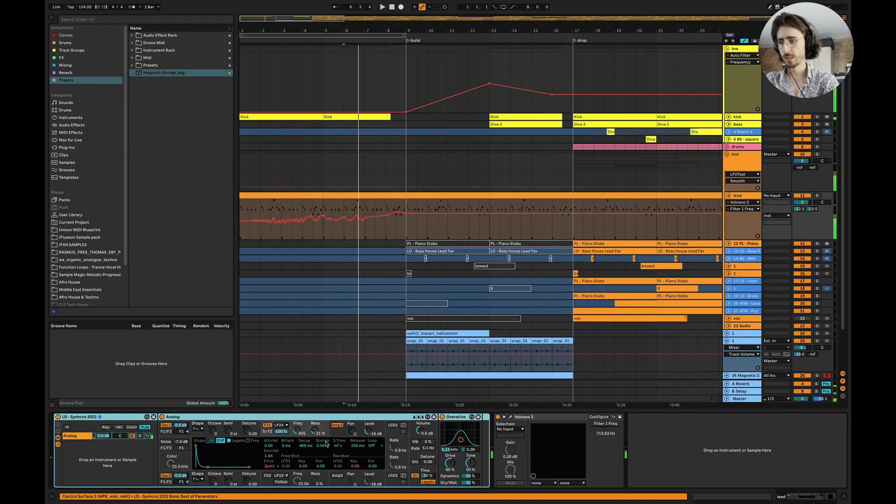
{"action": "right_click", "coordinate": [297, 432]}
{"action": "left_click", "coordinate": [405, 325]}
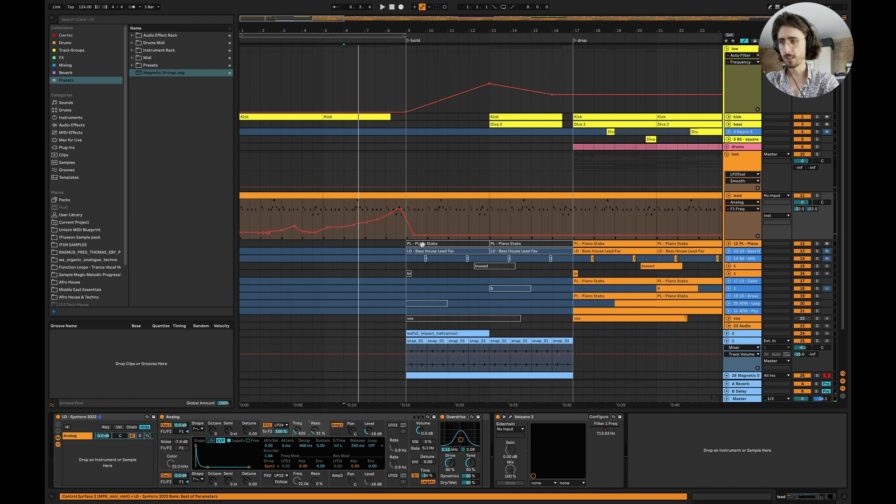
{"action": "left_click_drag", "start_coordinate": [414, 235], "coordinate": [406, 227]}
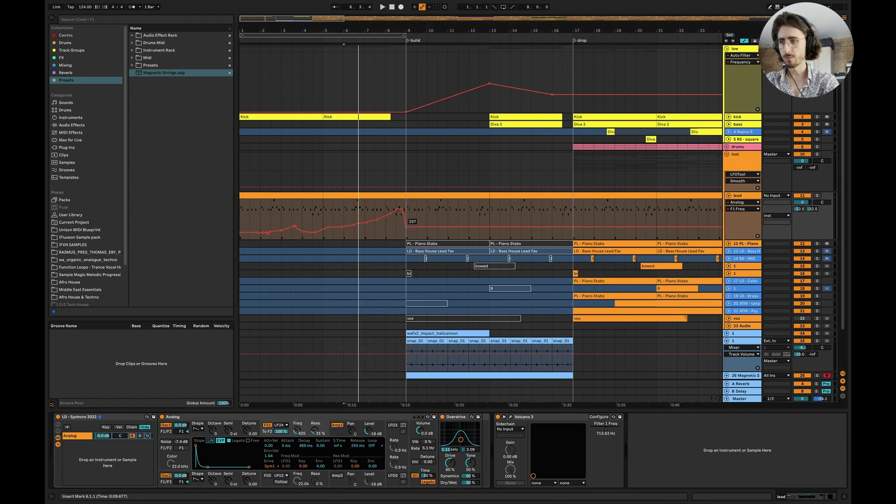
Lower the lead's F1 Freq breakpoint at bar 9 to about 208 while playing from bar 8, then hide the device view.
{"action": "left_click", "coordinate": [397, 234]}
{"action": "key", "text": "space"}
{"action": "scroll", "coordinate": [397, 235], "scroll_direction": "up", "scroll_amount": 5}
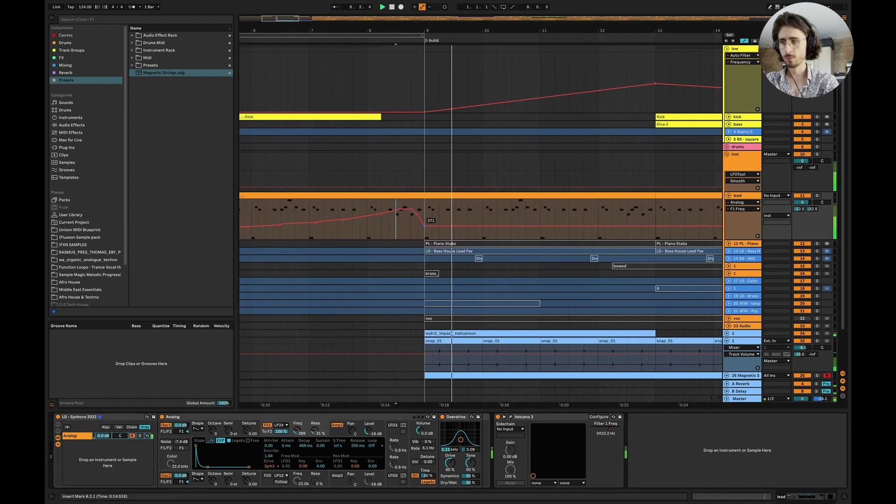
{"action": "left_click_drag", "start_coordinate": [425, 226], "coordinate": [426, 229]}
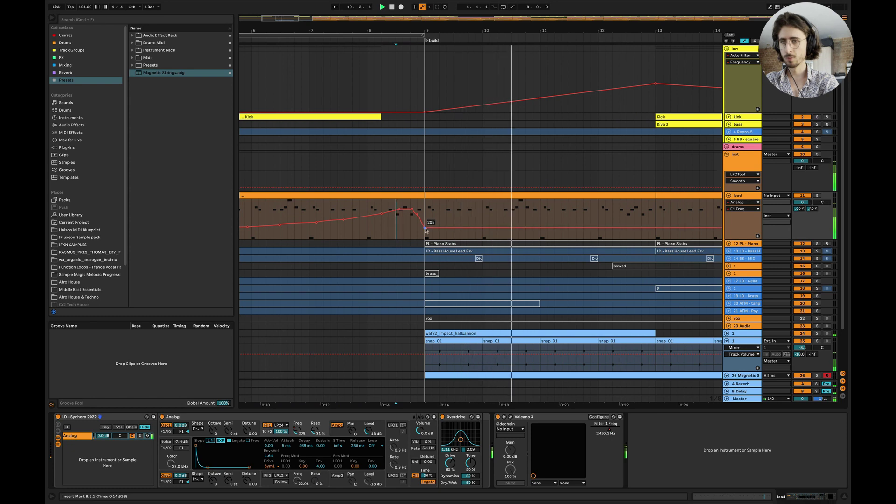
{"action": "scroll", "coordinate": [426, 231], "scroll_direction": "right", "scroll_amount": 2}
{"action": "key", "text": "minus"}
{"action": "key", "text": "minus"}
{"action": "left_click", "coordinate": [845, 497]}
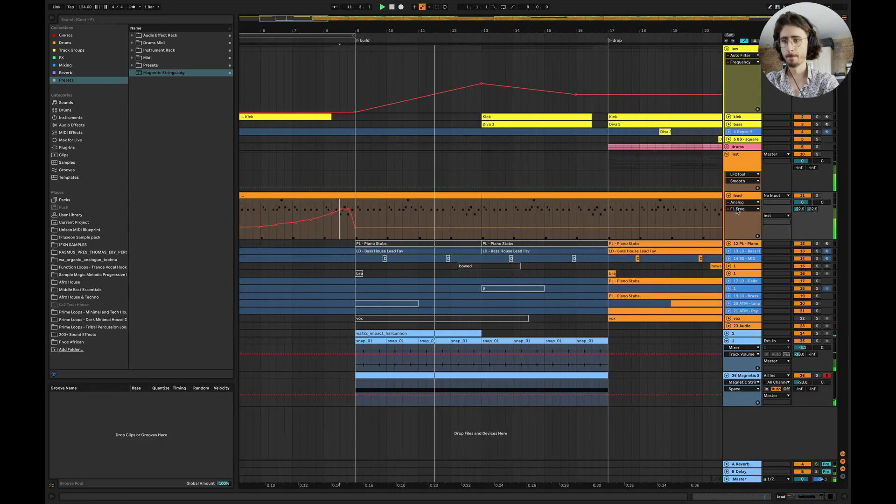
Automate the Magnetic Strings Filter Cutoff to rise from 246 Hz at bar 9 to a peak in bar 16, falling back just after bar 17.
{"action": "left_click", "coordinate": [726, 49]}
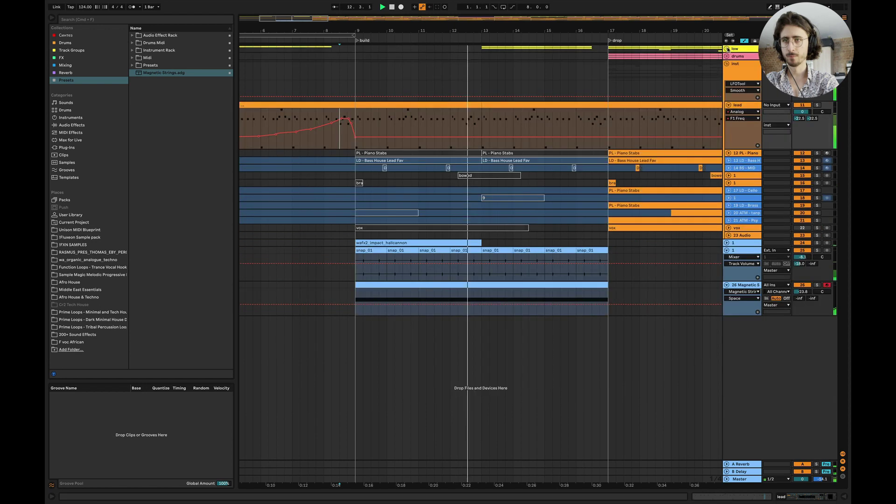
{"action": "key", "text": "space"}
{"action": "key", "text": "space"}
{"action": "double_click", "coordinate": [742, 285]}
{"action": "left_click", "coordinate": [72, 442]}
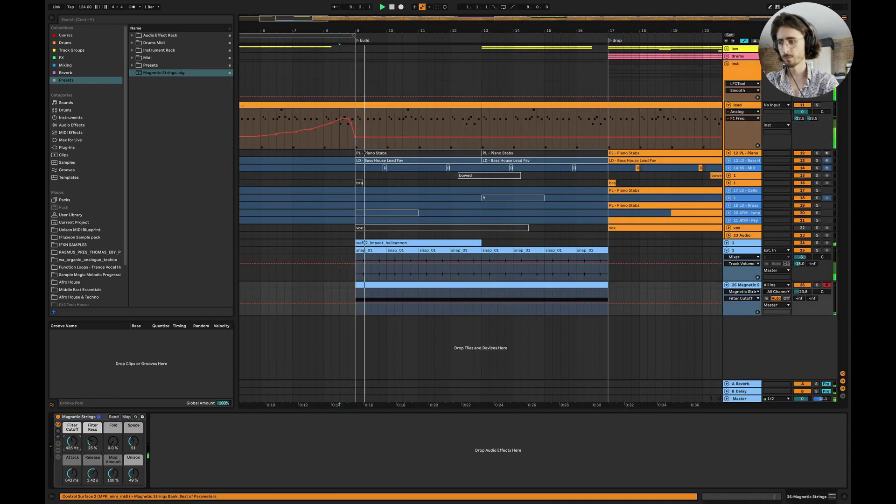
{"action": "left_click_drag", "start_coordinate": [357, 303], "coordinate": [357, 306]}
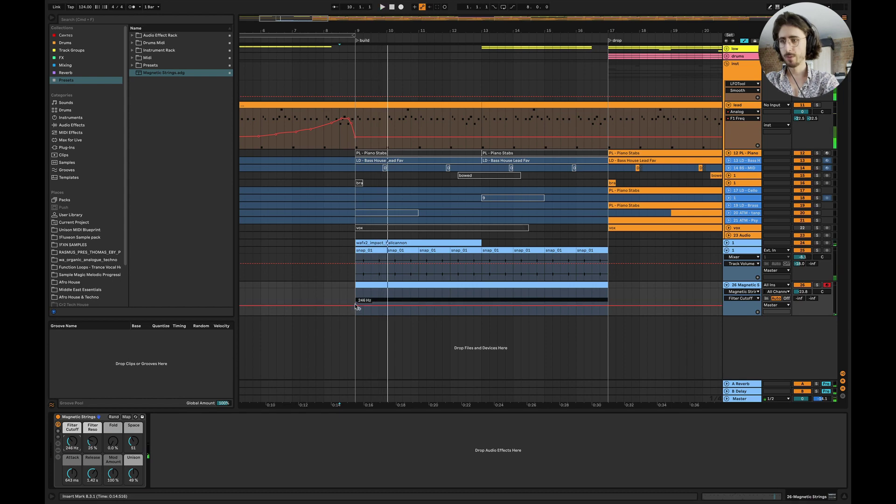
{"action": "key", "text": "space"}
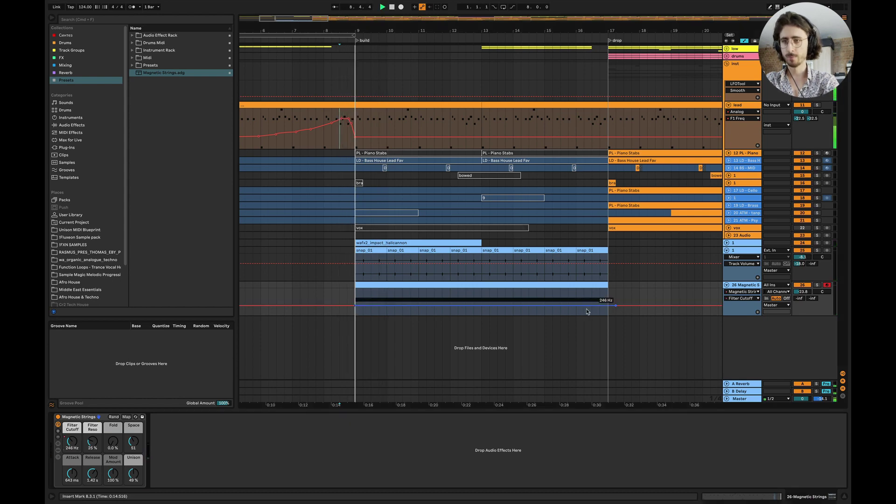
{"action": "left_click_drag", "start_coordinate": [592, 306], "coordinate": [592, 298]}
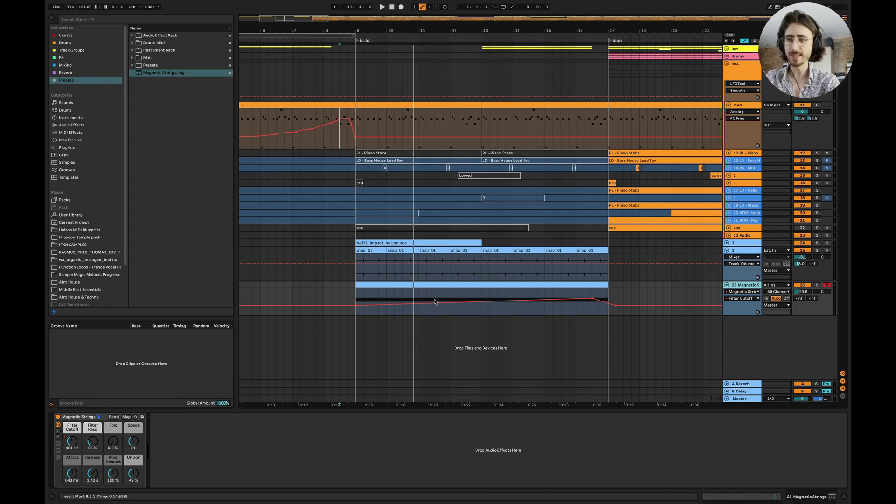
Change the colour of the Magnetic Strings clip in the build to orange.
{"action": "left_click", "coordinate": [424, 282]}
{"action": "right_click", "coordinate": [424, 283]}
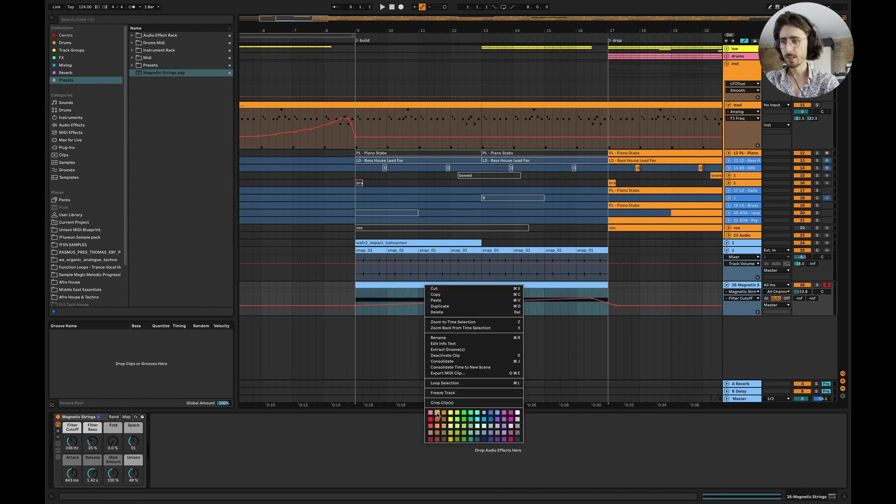
{"action": "left_click", "coordinate": [438, 413]}
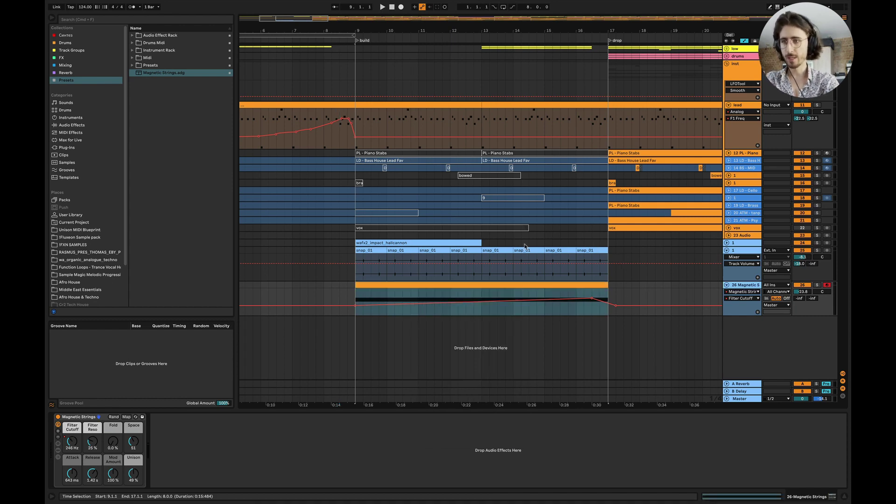
Collapse the inst group and add wafx2_noisetools_coilspring.wav from the noise tools folder on a new audio track at bar 9.
{"action": "scroll", "coordinate": [717, 134], "scroll_direction": "left", "scroll_amount": 3}
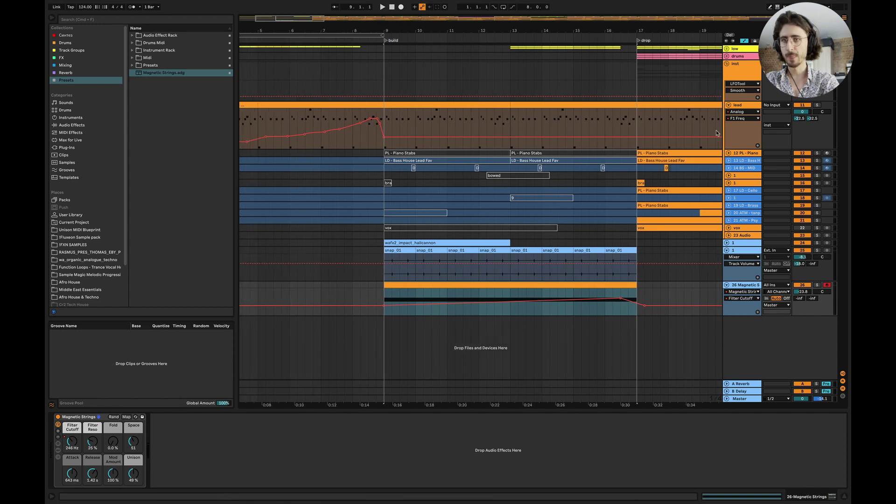
{"action": "left_click", "coordinate": [727, 64]}
{"action": "left_click", "coordinate": [68, 74]}
{"action": "left_click", "coordinate": [69, 58]}
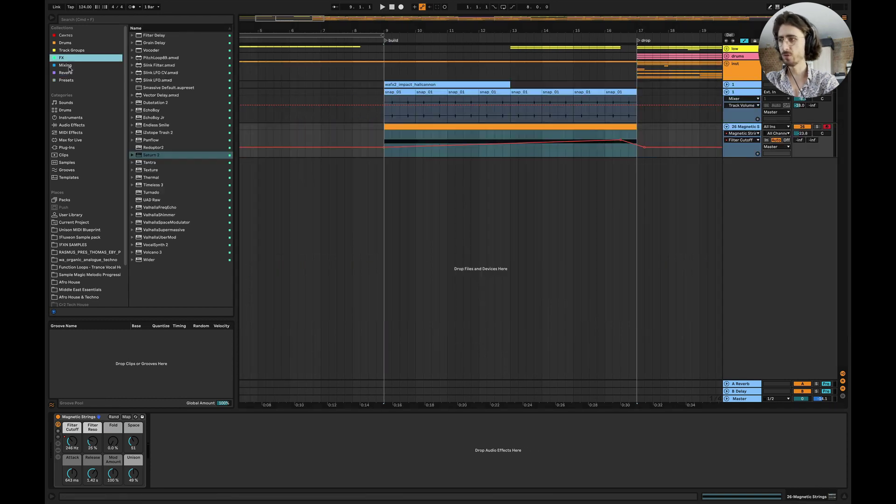
{"action": "left_click", "coordinate": [69, 66]}
{"action": "left_click", "coordinate": [65, 43]}
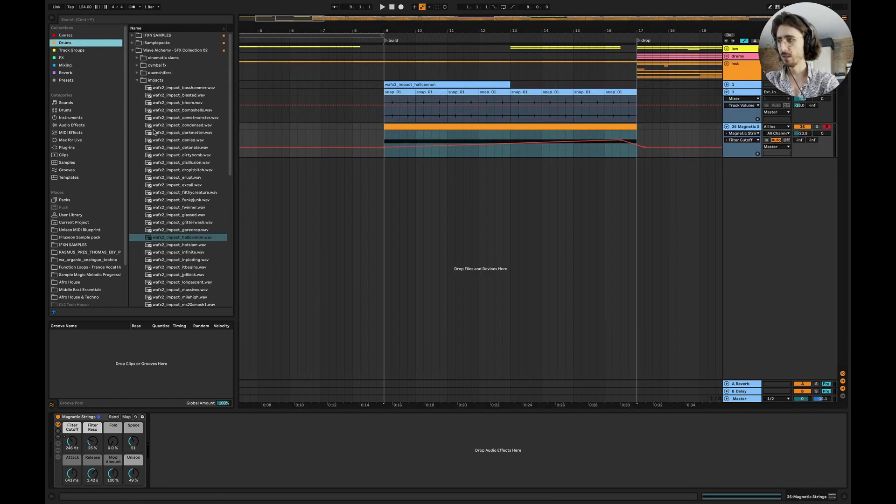
{"action": "left_click", "coordinate": [137, 81]}
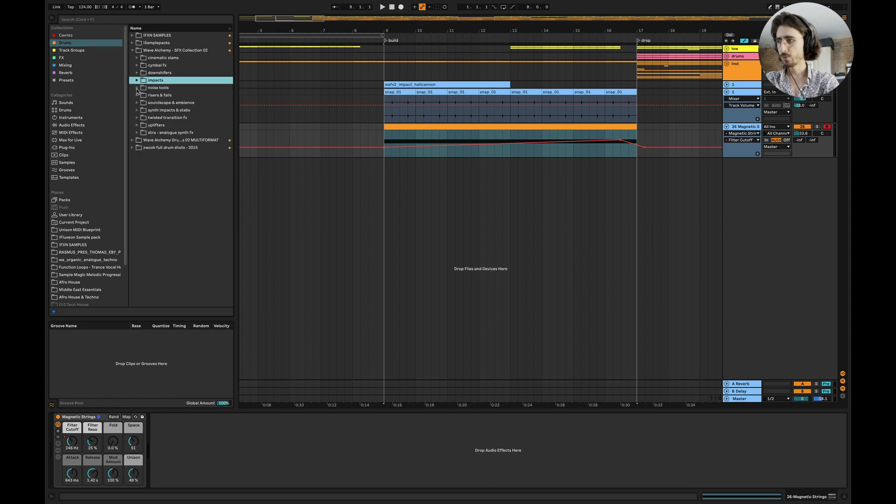
{"action": "left_click", "coordinate": [137, 88]}
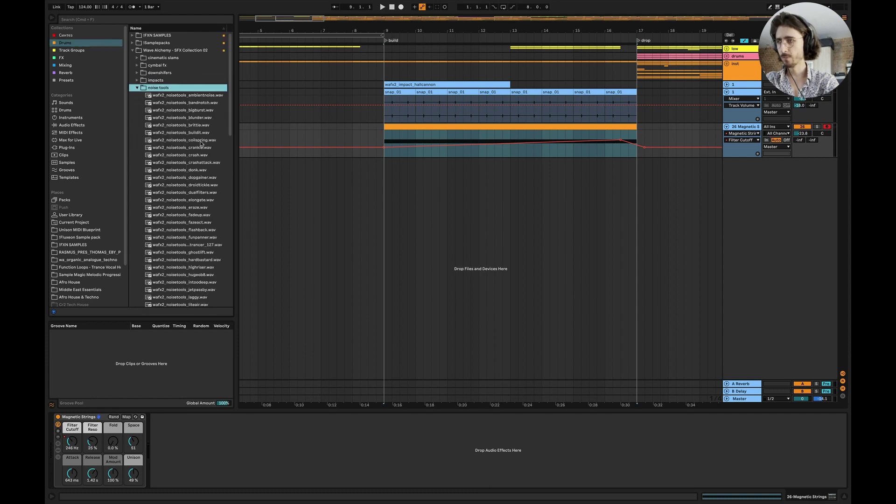
{"action": "left_click_drag", "start_coordinate": [201, 142], "coordinate": [386, 173]}
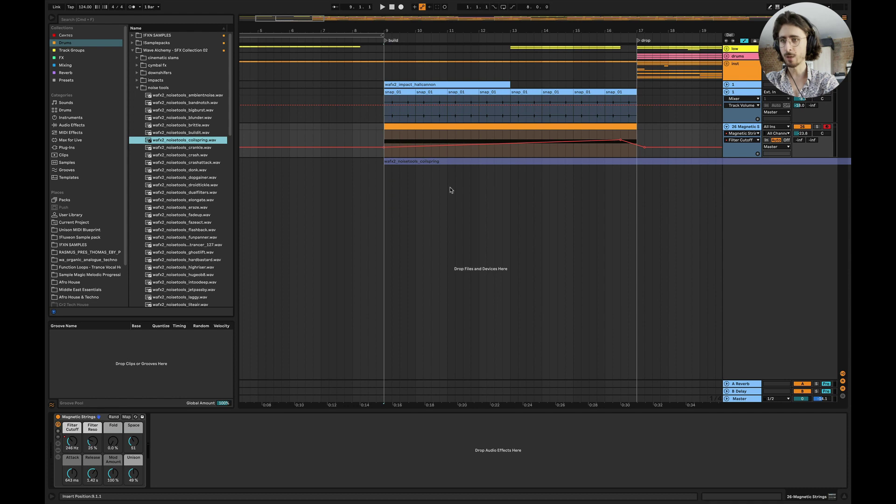
Move the coilspring clip earlier to start at about 3.3.4, so its loudest part ends at 16.3.
{"action": "scroll", "coordinate": [499, 162], "scroll_direction": "right", "scroll_amount": 2}
{"action": "scroll", "coordinate": [499, 162], "scroll_direction": "down", "scroll_amount": 5}
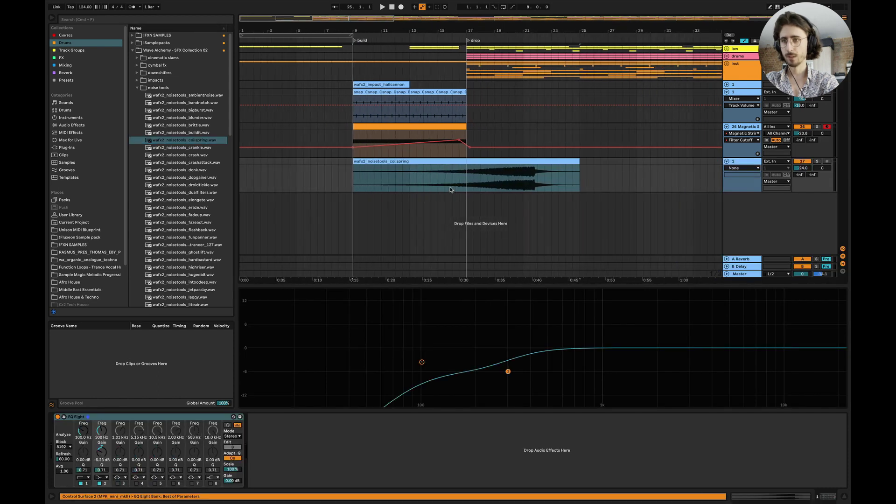
{"action": "left_click_drag", "start_coordinate": [418, 162], "coordinate": [437, 161]}
{"action": "scroll", "coordinate": [438, 161], "scroll_direction": "up", "scroll_amount": 8}
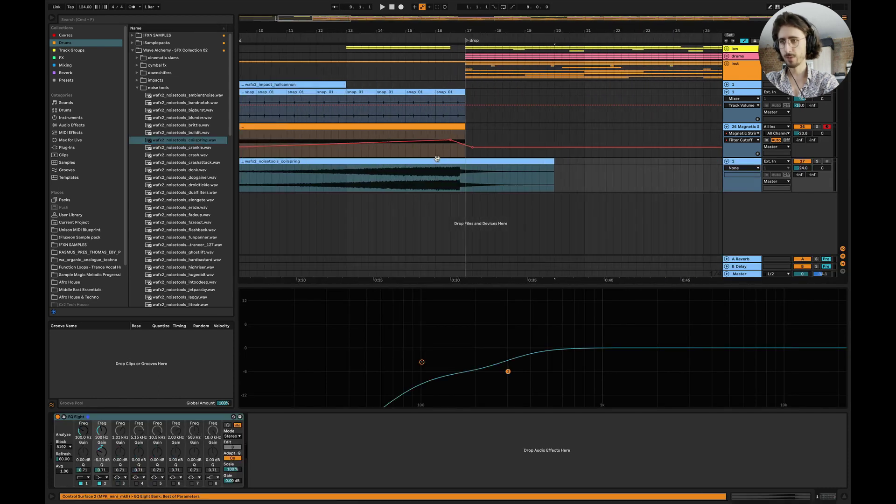
{"action": "scroll", "coordinate": [516, 161], "scroll_direction": "up", "scroll_amount": 1}
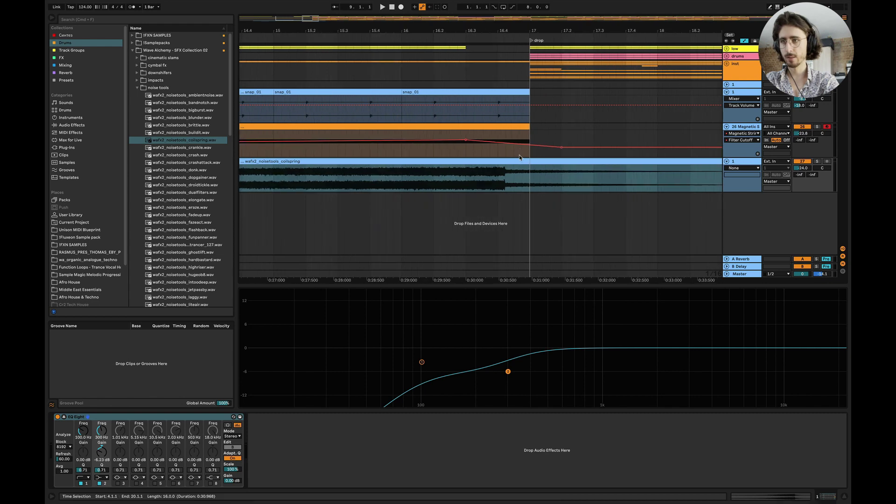
{"action": "left_click_drag", "start_coordinate": [517, 161], "coordinate": [485, 151]}
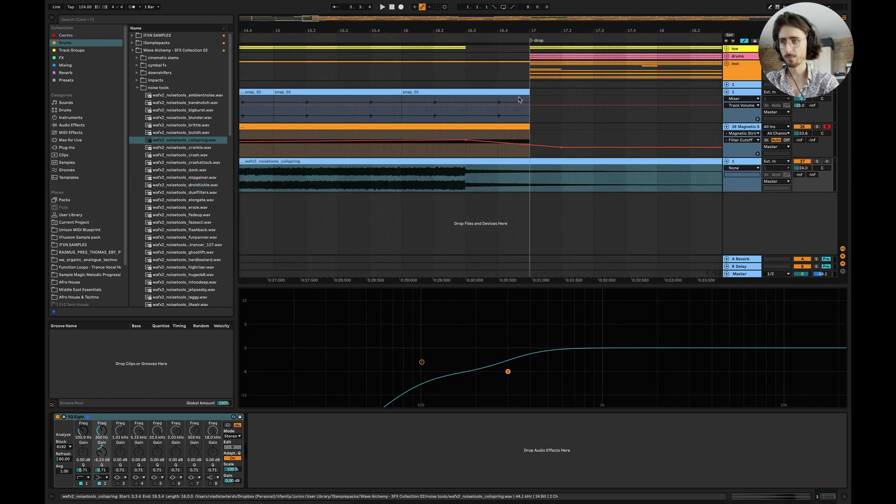
Trim the last snap clip and the Magnetic Strings clip to end at 16.3.1, and nudge the coilspring's volume drop onto that position.
{"action": "left_click_drag", "start_coordinate": [504, 92], "coordinate": [470, 94]}
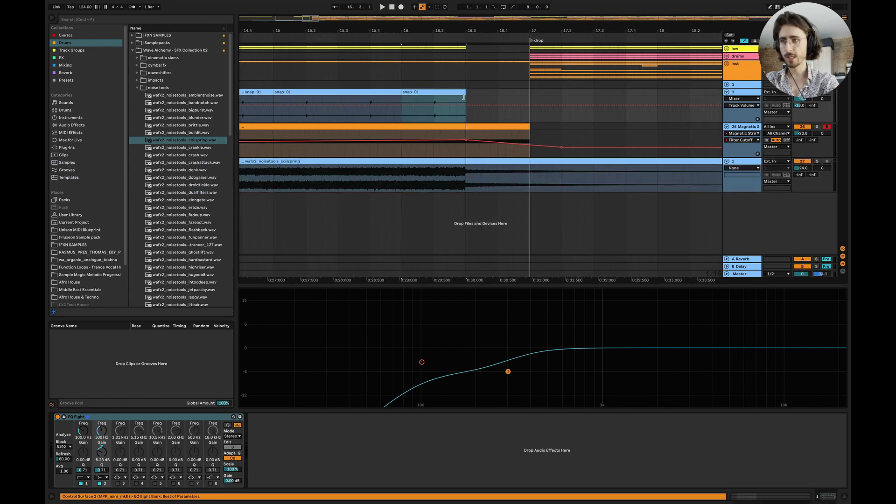
{"action": "left_click_drag", "start_coordinate": [527, 127], "coordinate": [471, 127]}
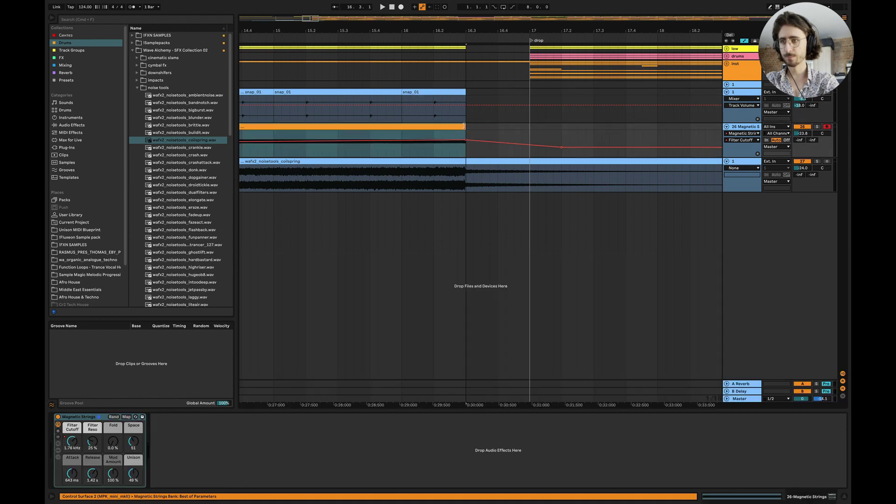
{"action": "scroll", "coordinate": [485, 201], "scroll_direction": "up", "scroll_amount": 5}
{"action": "left_click", "coordinate": [434, 162]}
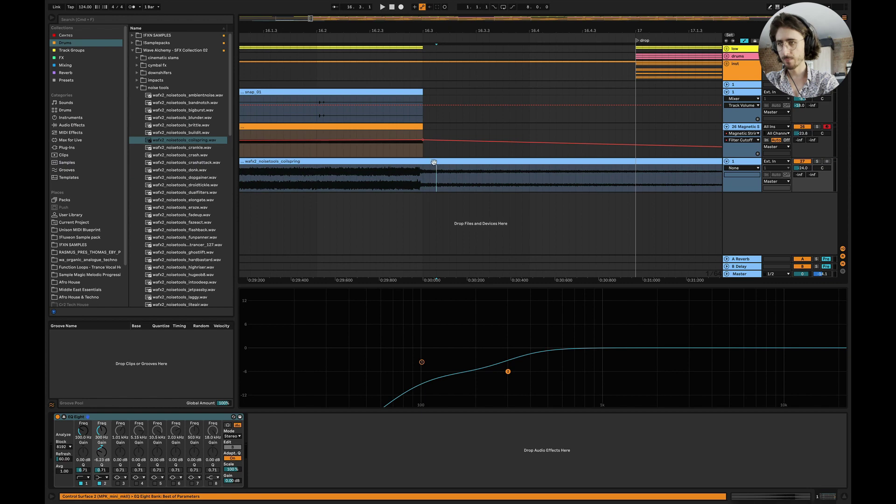
{"action": "left_click_drag", "start_coordinate": [434, 162], "coordinate": [436, 161]}
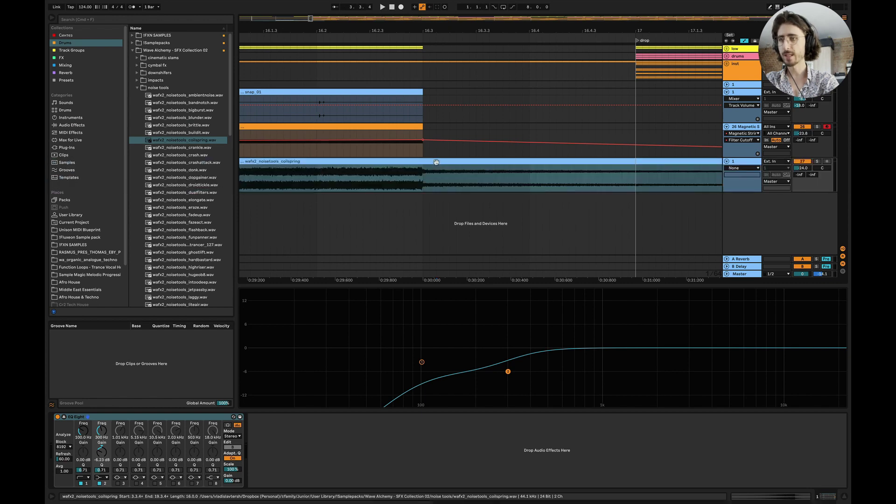
Shorten the coilspring clip to end at bar 17 and fade it out from 16.3 with the automation lanes hidden.
{"action": "scroll", "coordinate": [430, 217], "scroll_direction": "down", "scroll_amount": 5}
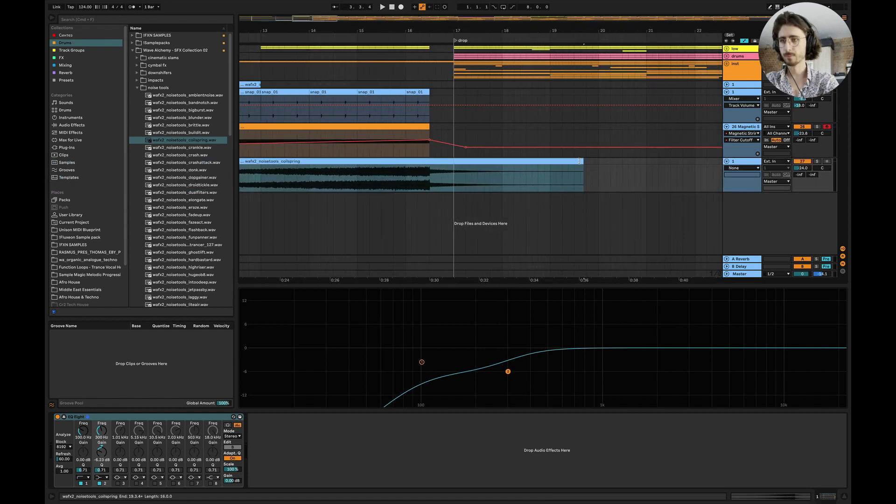
{"action": "left_click_drag", "start_coordinate": [582, 162], "coordinate": [447, 168]}
{"action": "key", "text": "a"}
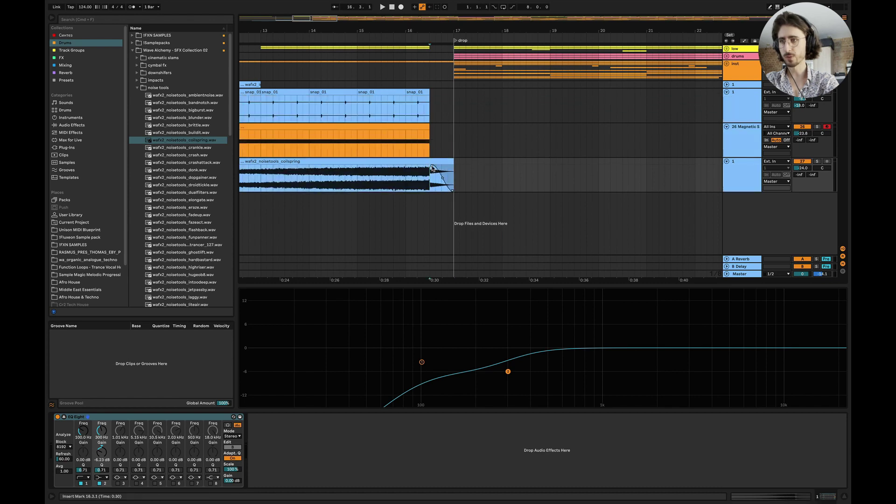
Trim the coilspring clip's start to bar 9 and give it a long fade-in reaching about bar 15.
{"action": "scroll", "coordinate": [429, 169], "scroll_direction": "left", "scroll_amount": 5}
{"action": "scroll", "coordinate": [429, 169], "scroll_direction": "down", "scroll_amount": 4}
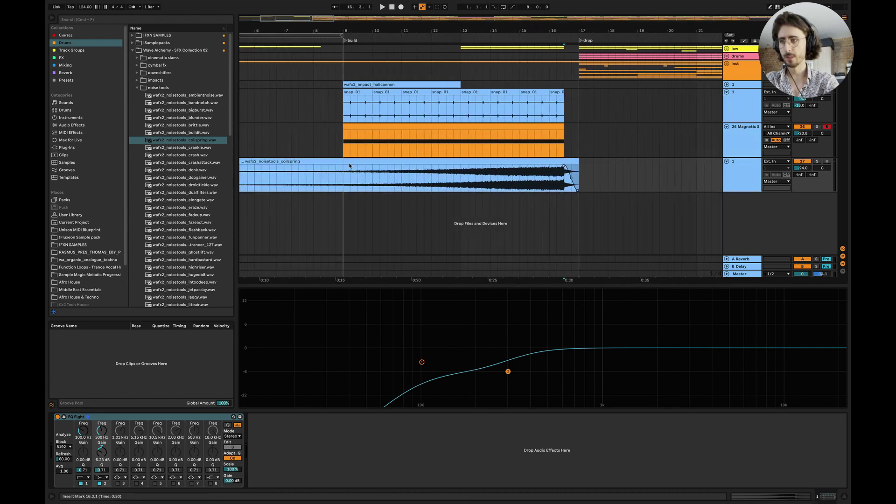
{"action": "scroll", "coordinate": [244, 169], "scroll_direction": "down", "scroll_amount": 3}
{"action": "scroll", "coordinate": [302, 160], "scroll_direction": "left", "scroll_amount": 4}
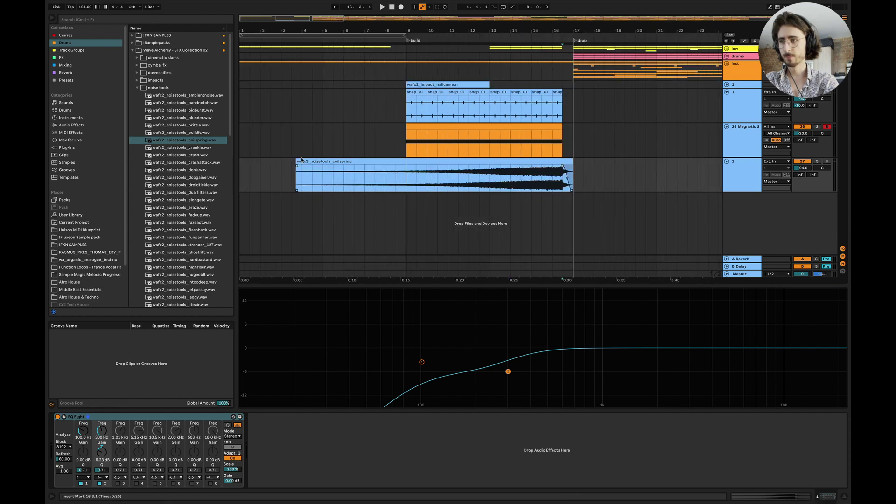
{"action": "left_click_drag", "start_coordinate": [297, 160], "coordinate": [562, 169]}
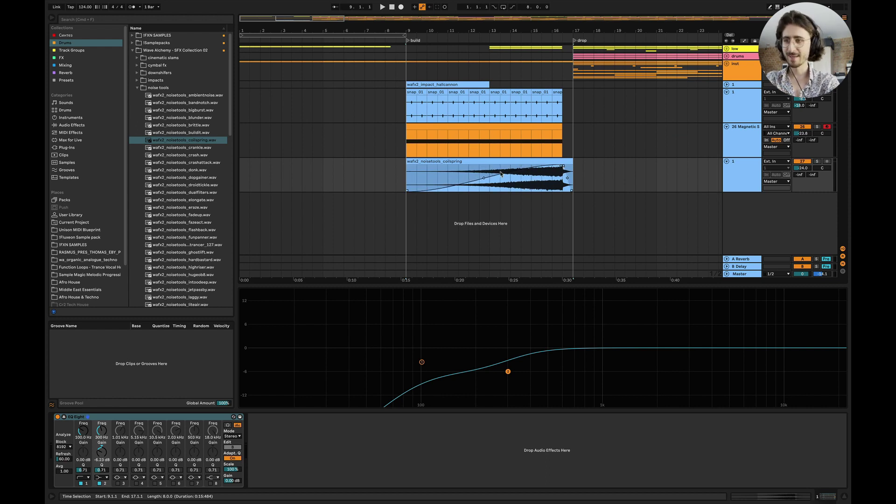
{"action": "mouse_move", "coordinate": [562, 169]}
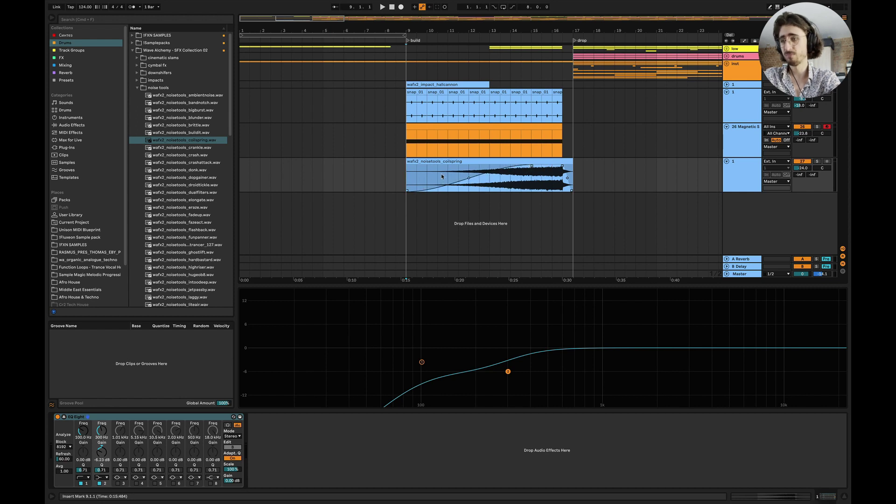
Colour the coilspring track and its clip dark blue, and hide the device view.
{"action": "right_click", "coordinate": [735, 177]}
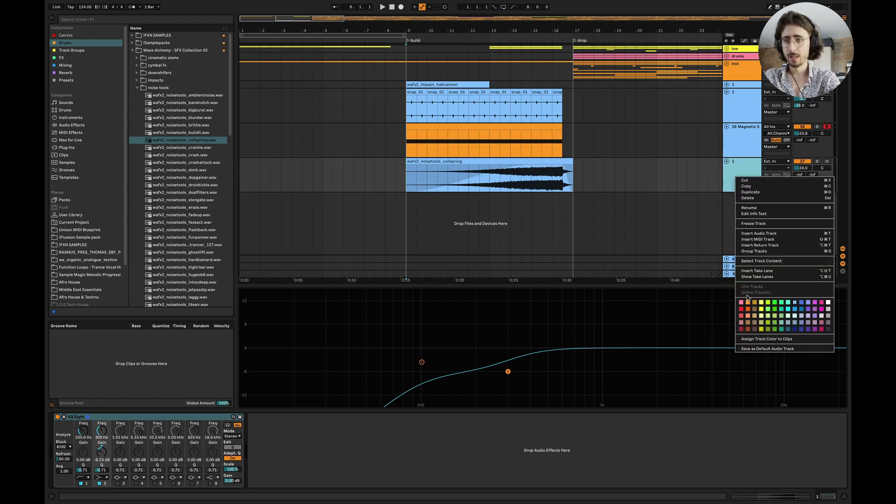
{"action": "left_click", "coordinate": [801, 329]}
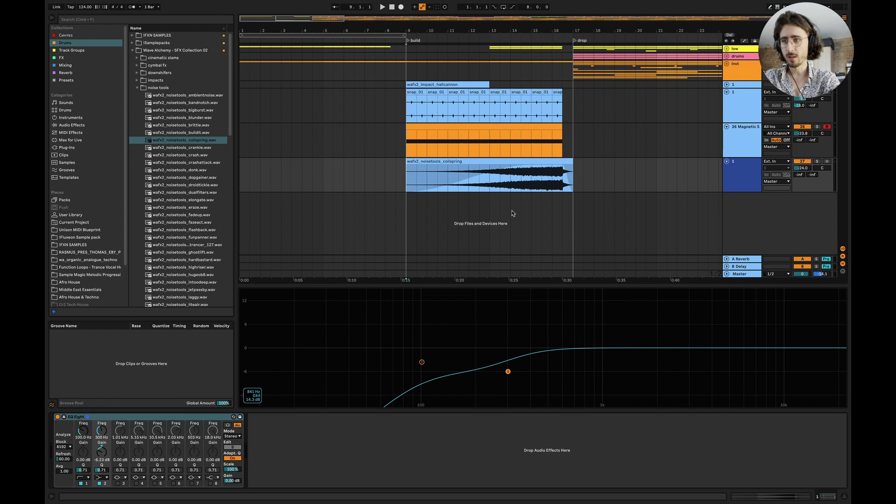
{"action": "right_click", "coordinate": [487, 164]}
{"action": "left_click", "coordinate": [553, 366]}
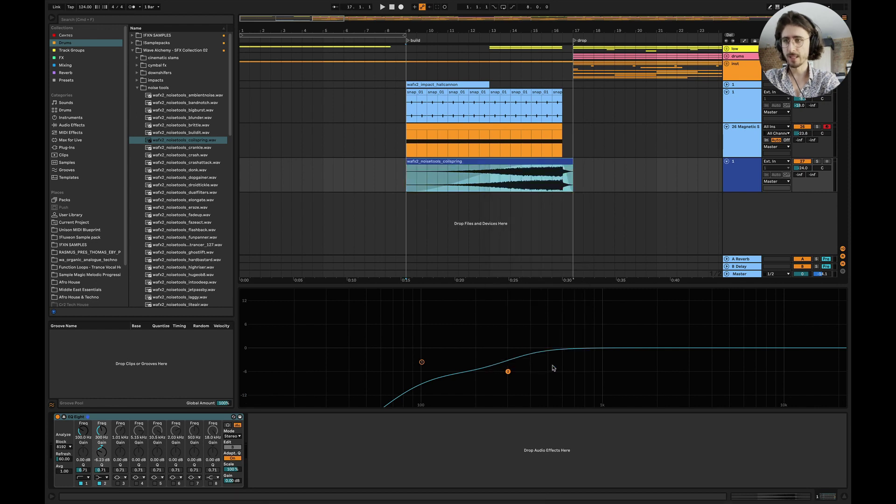
{"action": "left_click", "coordinate": [843, 499]}
Shorten the coilspring's fade-in to about bar 14 and lower its track volume to -36.0 dB while playing from bar 9.
{"action": "left_click", "coordinate": [416, 189]}
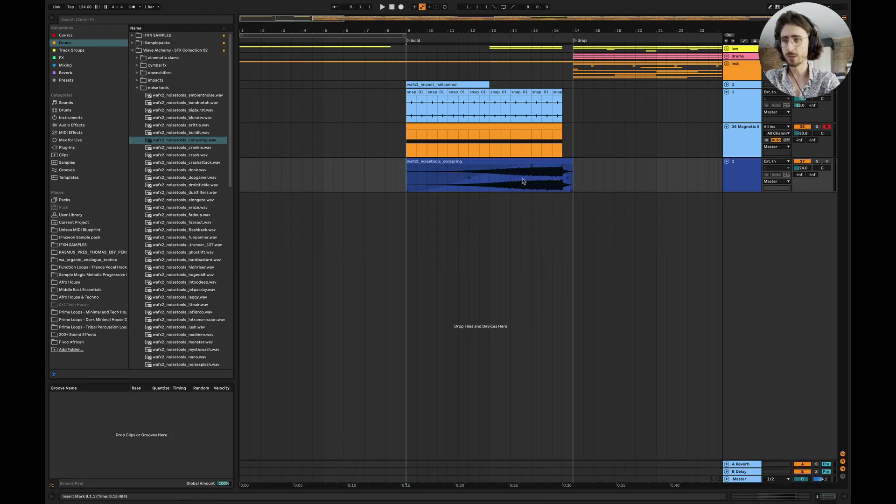
{"action": "left_click_drag", "start_coordinate": [530, 166], "coordinate": [508, 167]}
{"action": "key", "text": "space"}
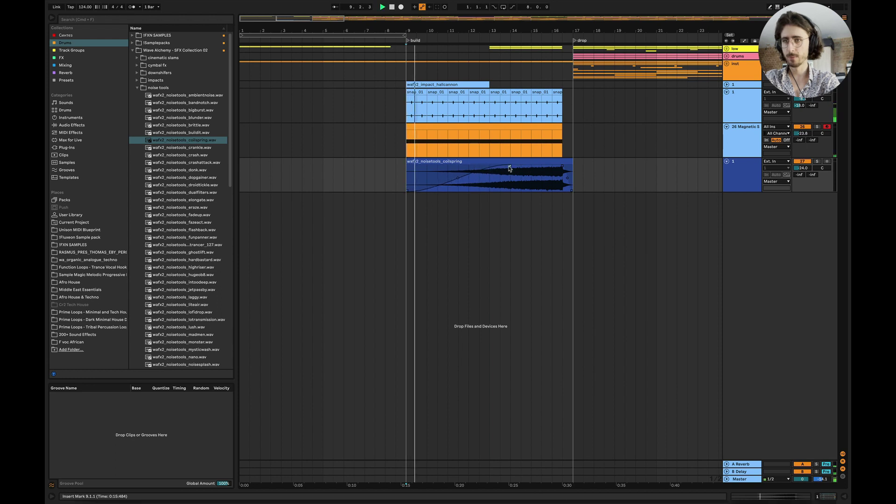
{"action": "left_click_drag", "start_coordinate": [802, 168], "coordinate": [802, 171]}
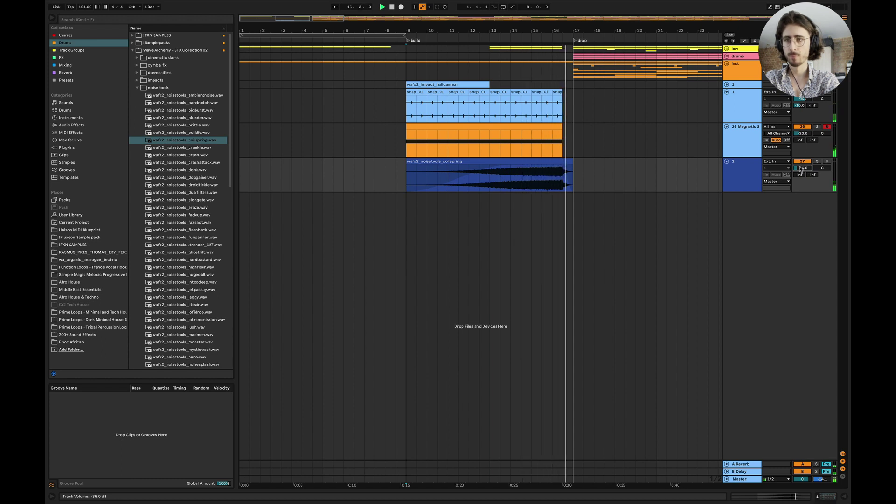
{"action": "key", "text": "space"}
Fold the snap track, expand the inst group, and delete the vox clip in bars 17 to 25.
{"action": "left_click", "coordinate": [401, 147]}
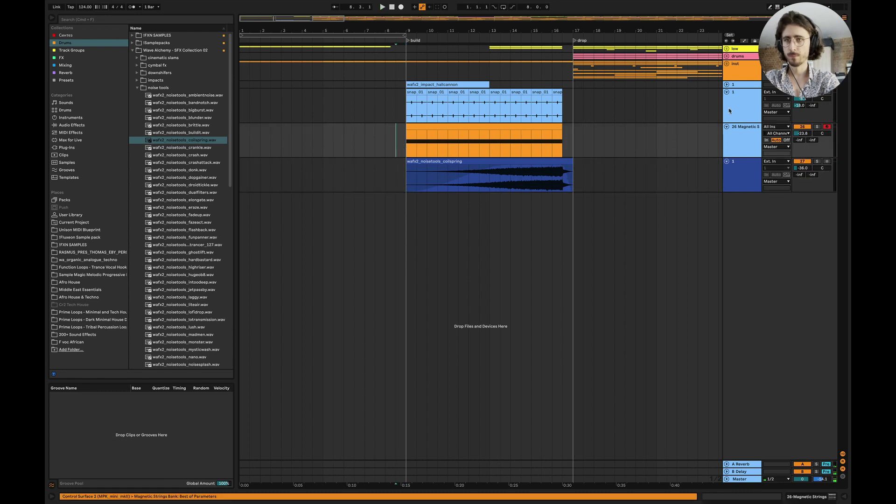
{"action": "left_click", "coordinate": [726, 93]}
{"action": "left_click", "coordinate": [726, 64]}
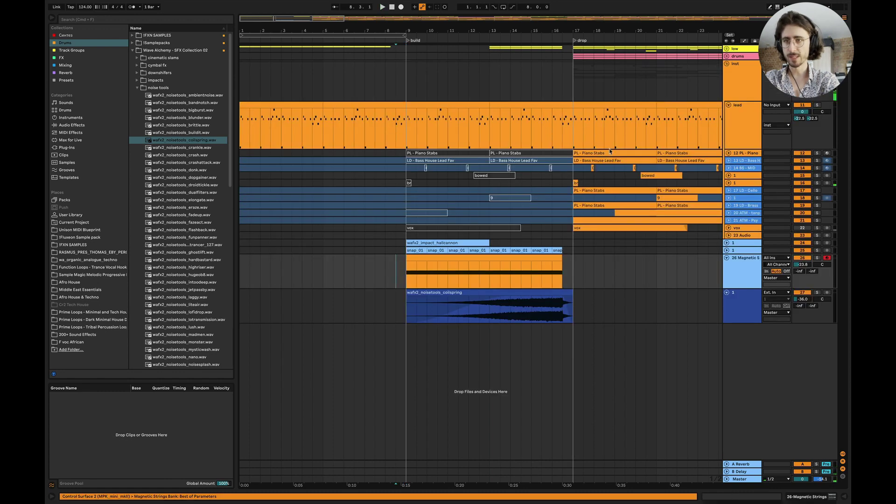
{"action": "scroll", "coordinate": [536, 237], "scroll_direction": "right", "scroll_amount": 5}
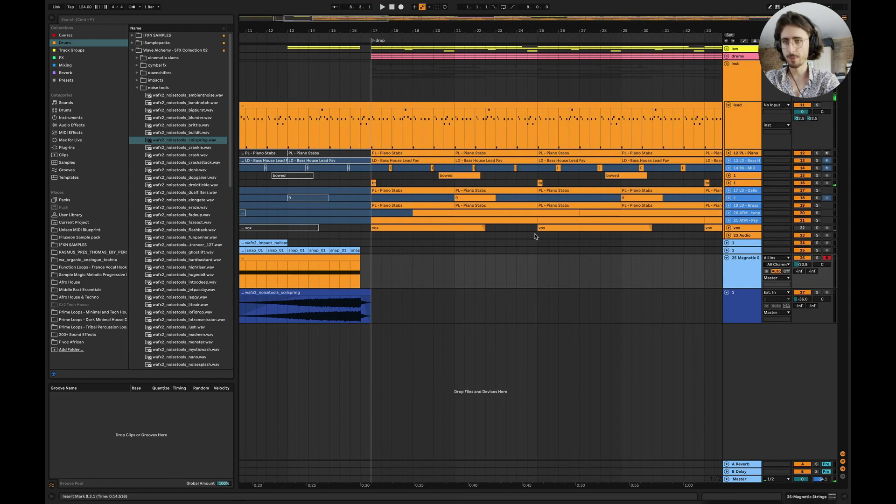
{"action": "left_click_drag", "start_coordinate": [535, 236], "coordinate": [372, 229]}
{"action": "scroll", "coordinate": [375, 226], "scroll_direction": "left", "scroll_amount": 2}
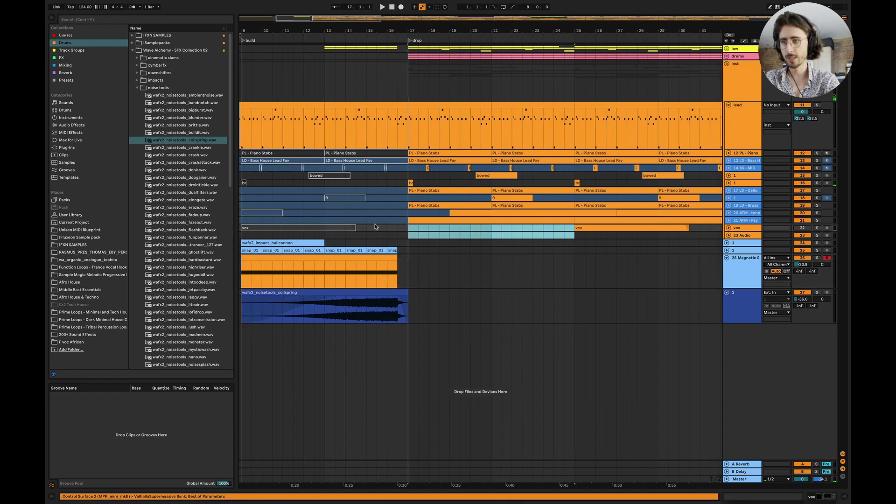
{"action": "scroll", "coordinate": [375, 226], "scroll_direction": "left", "scroll_amount": 4}
Move the ATM - Psy Drone clip from bars 17 to 25 into bars 9 to 17, and delete the deactivated vox clip in the build.
{"action": "left_click_drag", "start_coordinate": [585, 219], "coordinate": [425, 220]}
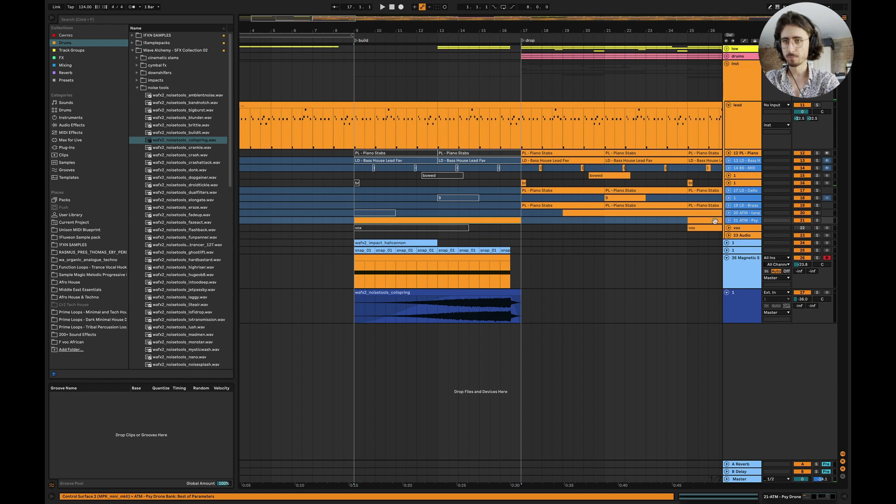
{"action": "left_click", "coordinate": [426, 229]}
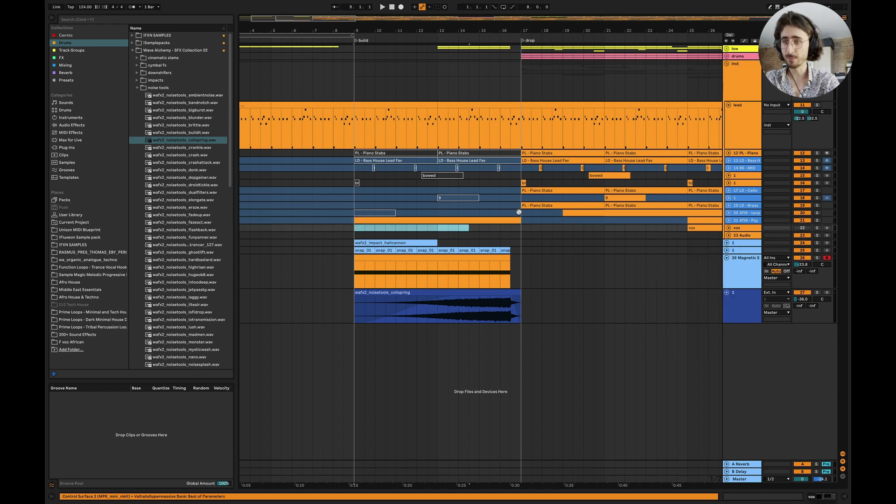
{"action": "left_click_drag", "start_coordinate": [519, 212], "coordinate": [362, 161]}
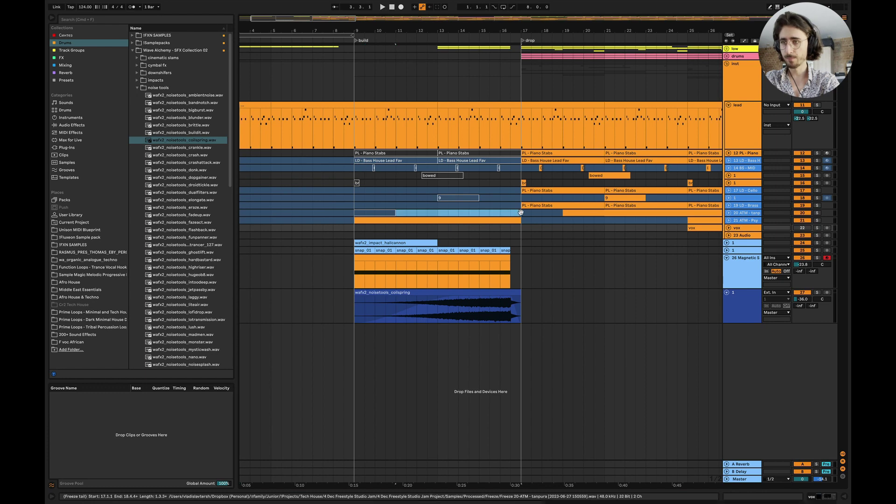
{"action": "left_click", "coordinate": [521, 212]}
{"action": "scroll", "coordinate": [562, 123], "scroll_direction": "right", "scroll_amount": 3}
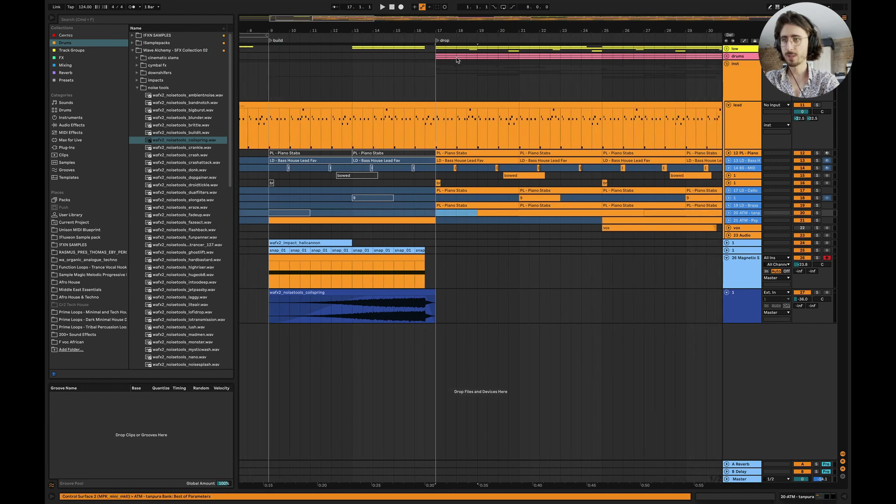
Delete the drums group's clips in bars 17 to 25.
{"action": "left_click_drag", "start_coordinate": [435, 58], "coordinate": [599, 60]}
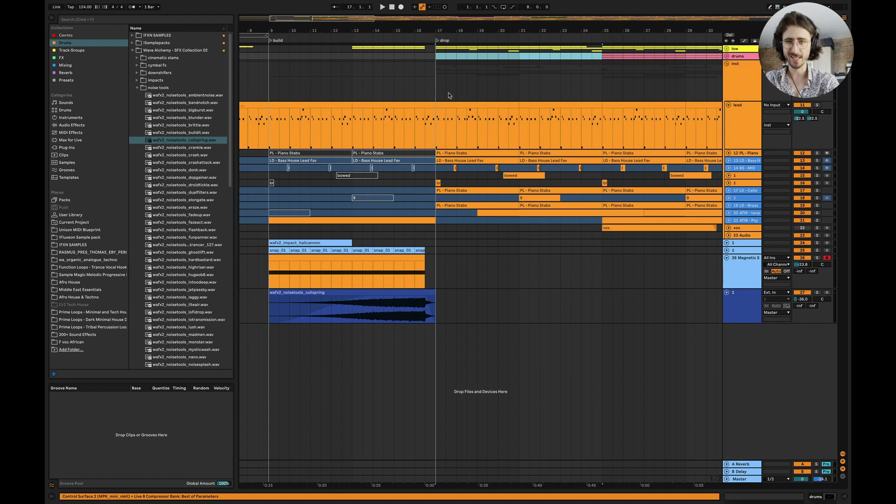
{"action": "scroll", "coordinate": [451, 114], "scroll_direction": "left", "scroll_amount": 1}
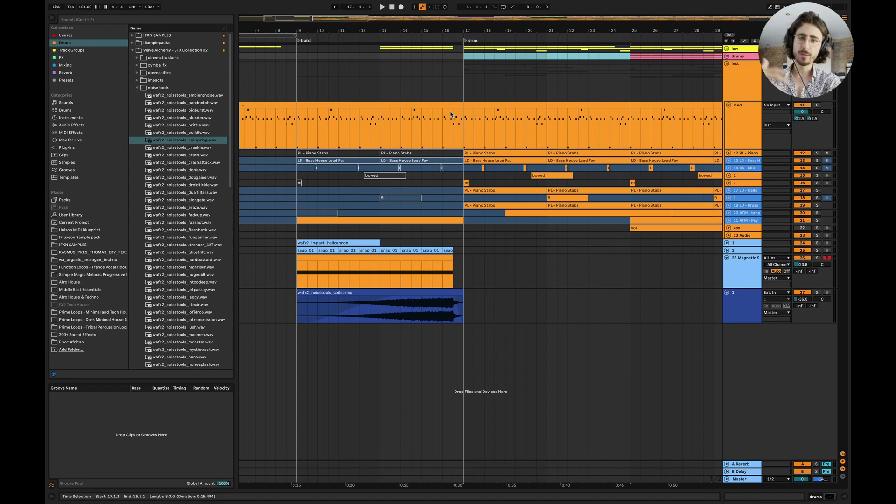
{"action": "scroll", "coordinate": [451, 114], "scroll_direction": "left", "scroll_amount": 2}
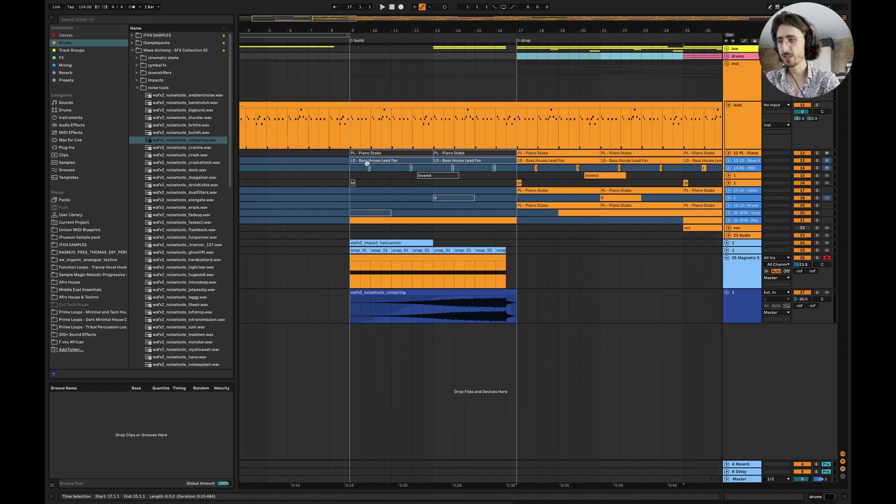
Delete the deactivated instrument clips in the build, and clear the cello, brass and tanpura tracks in bars 17 to 25.
{"action": "left_click", "coordinate": [363, 157]}
{"action": "left_click_drag", "start_coordinate": [351, 154], "coordinate": [393, 193]}
{"action": "scroll", "coordinate": [516, 211], "scroll_direction": "right", "scroll_amount": 5}
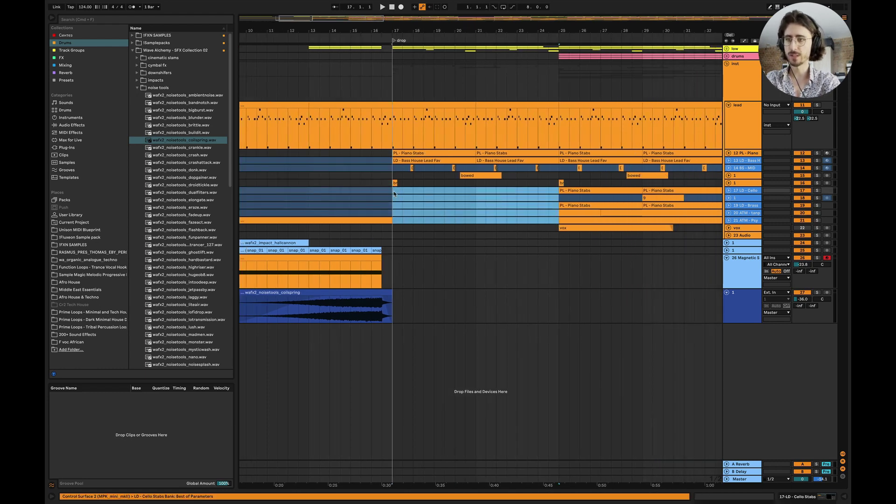
Delete the bowed clips, the Piano Stabs and the Bass House Lead clips in bars 17 to 25.
{"action": "left_click", "coordinate": [559, 179]}
{"action": "left_click_drag", "start_coordinate": [402, 177], "coordinate": [391, 175]}
{"action": "left_click", "coordinate": [398, 154]}
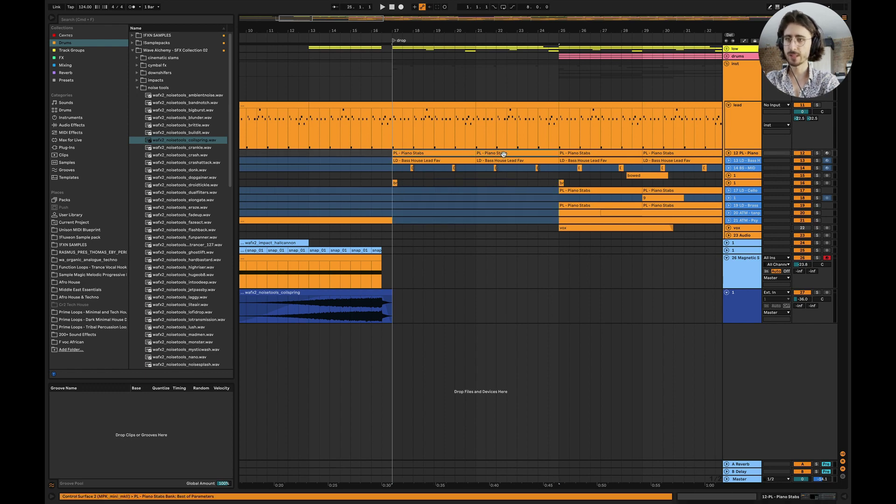
{"action": "key", "text": "Delete"}
{"action": "left_click_drag", "start_coordinate": [402, 150], "coordinate": [556, 162]}
{"action": "scroll", "coordinate": [513, 186], "scroll_direction": "left", "scroll_amount": 10}
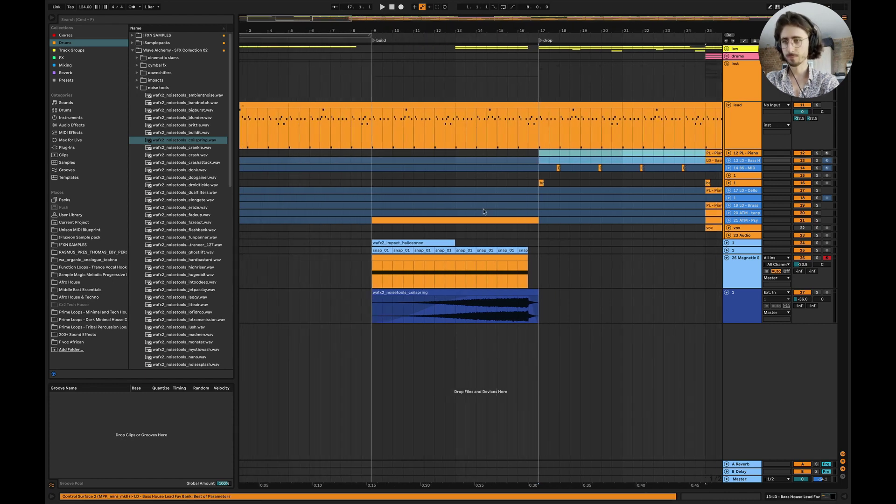
Browse the Wave Alchemy processed drums to the processed machines snares and preview dt02_snare-prcm_edge.wav.
{"action": "left_click", "coordinate": [371, 237]}
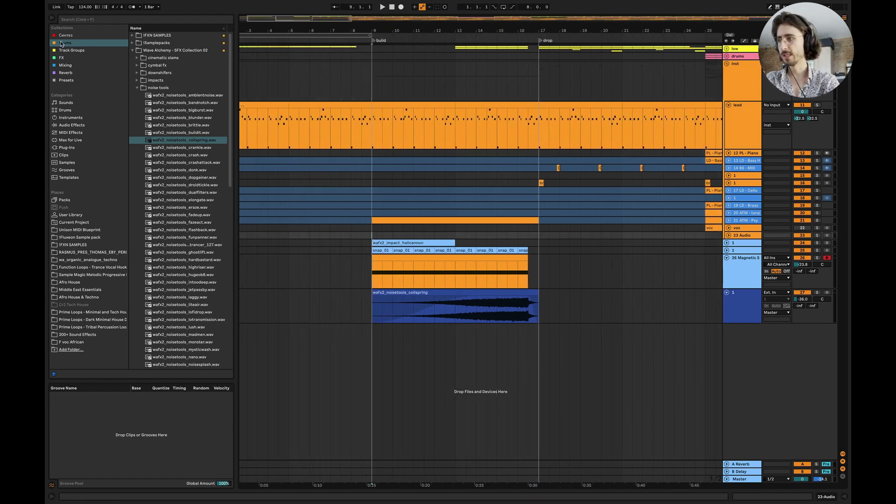
{"action": "left_click", "coordinate": [137, 88]}
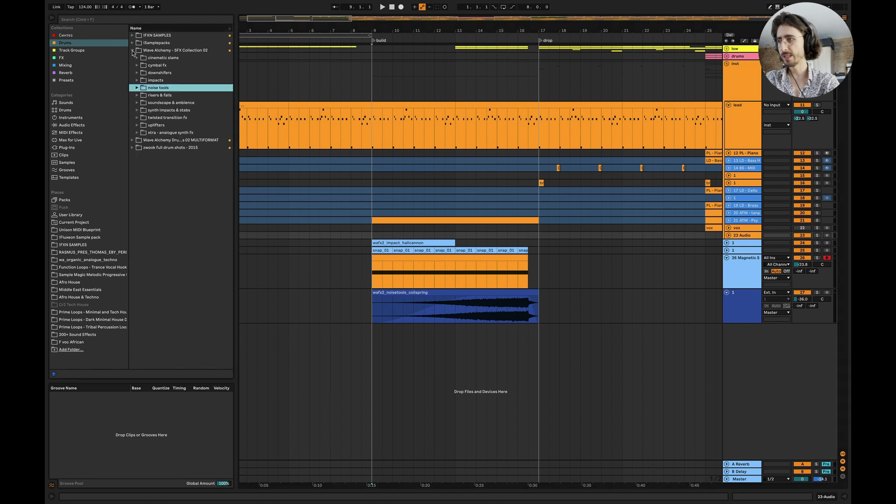
{"action": "left_click", "coordinate": [133, 50]}
{"action": "left_click", "coordinate": [132, 58]}
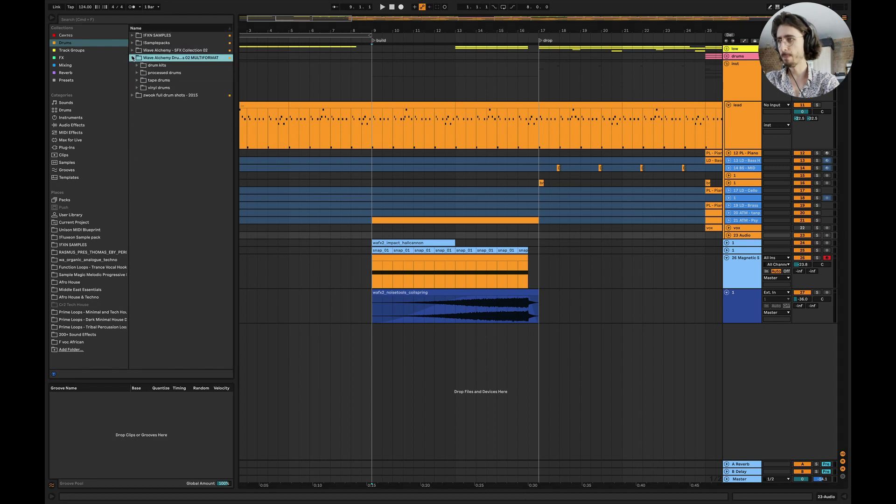
{"action": "left_click", "coordinate": [137, 73]}
{"action": "left_click", "coordinate": [142, 133]}
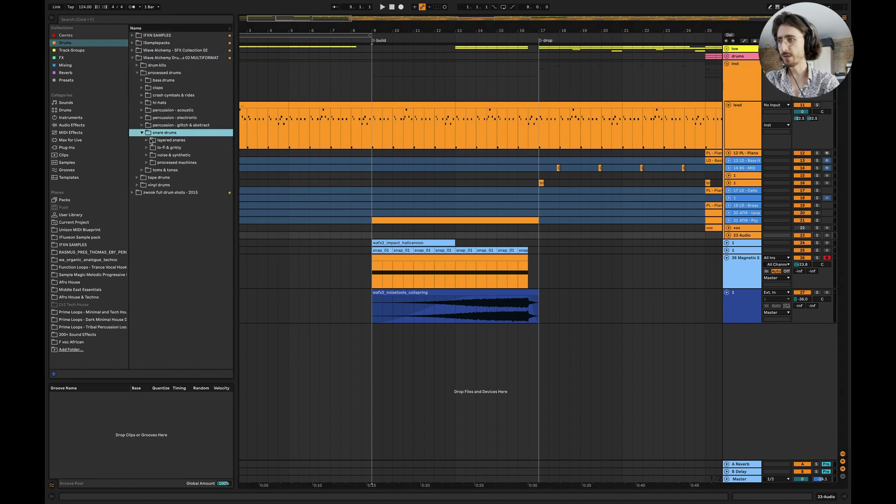
{"action": "left_click", "coordinate": [148, 163]}
{"action": "left_click", "coordinate": [189, 267]}
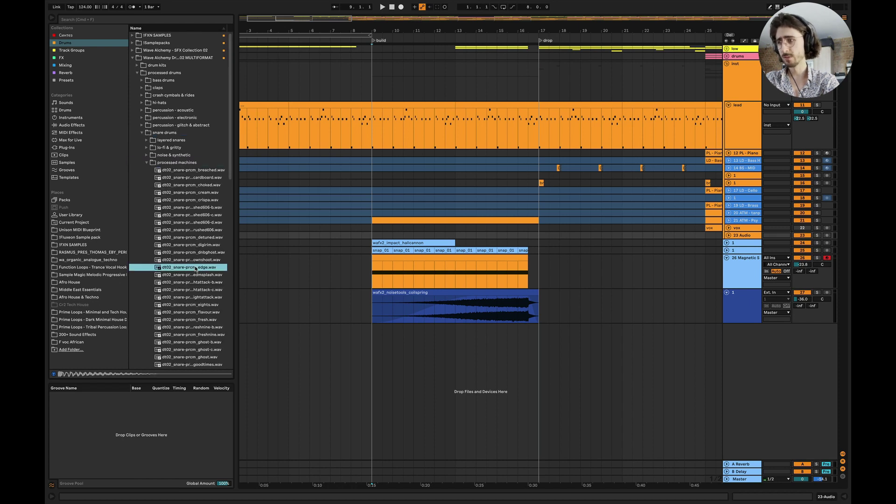
Play the build from bar 9 and lower the Magnetic Strings track volume to -29.6 dB.
{"action": "key", "text": "space"}
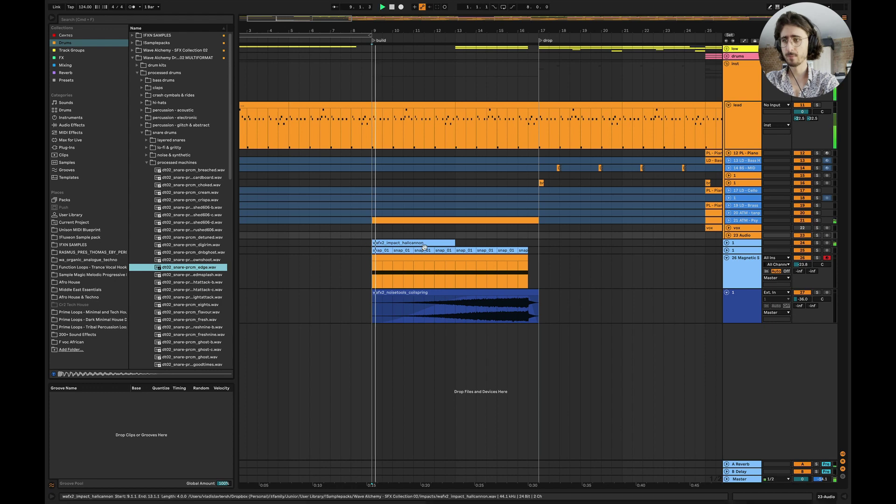
{"action": "scroll", "coordinate": [413, 200], "scroll_direction": "up", "scroll_amount": 3}
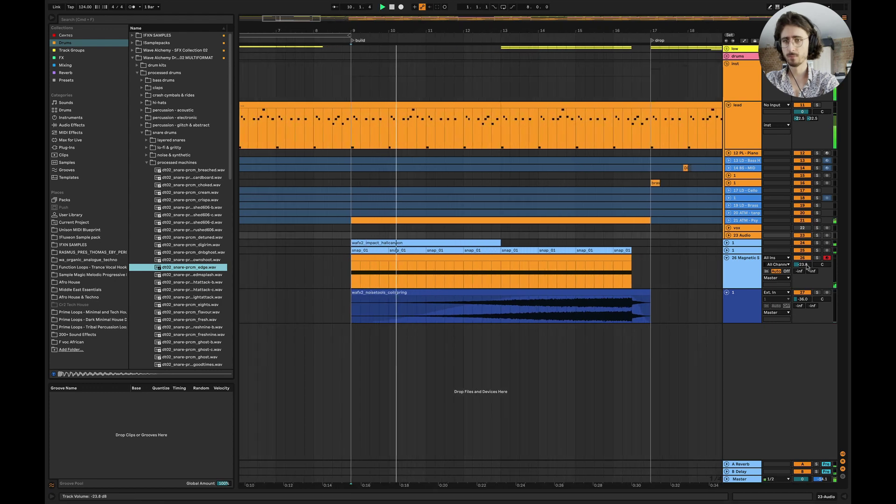
{"action": "left_click_drag", "start_coordinate": [803, 264], "coordinate": [808, 272]}
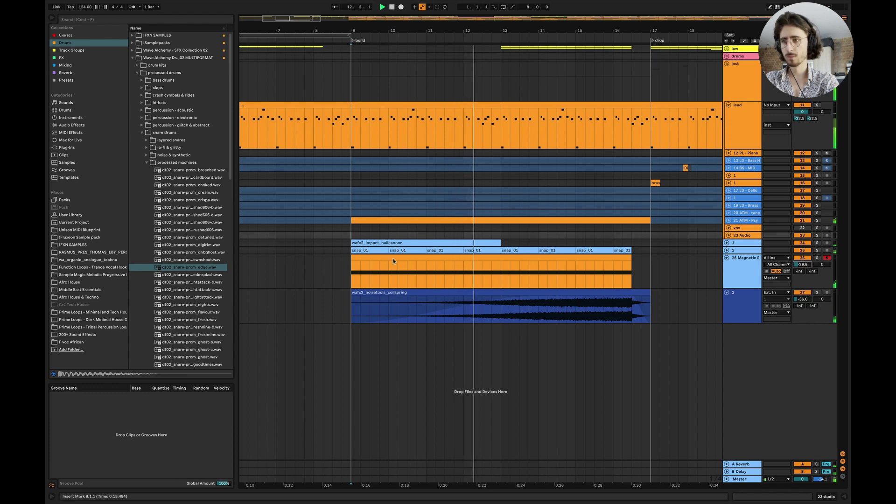
Replay the build from just before bar 9, check the impact track's EQ Eight, and hide the device view.
{"action": "left_click", "coordinate": [342, 251]}
{"action": "key", "text": "space"}
{"action": "key", "text": "space"}
{"action": "double_click", "coordinate": [737, 245]}
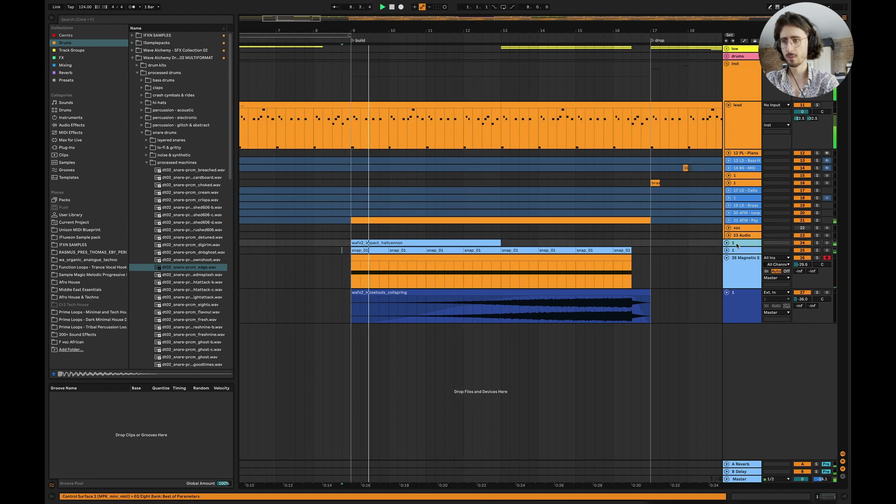
{"action": "key", "text": "space"}
{"action": "key", "text": "space"}
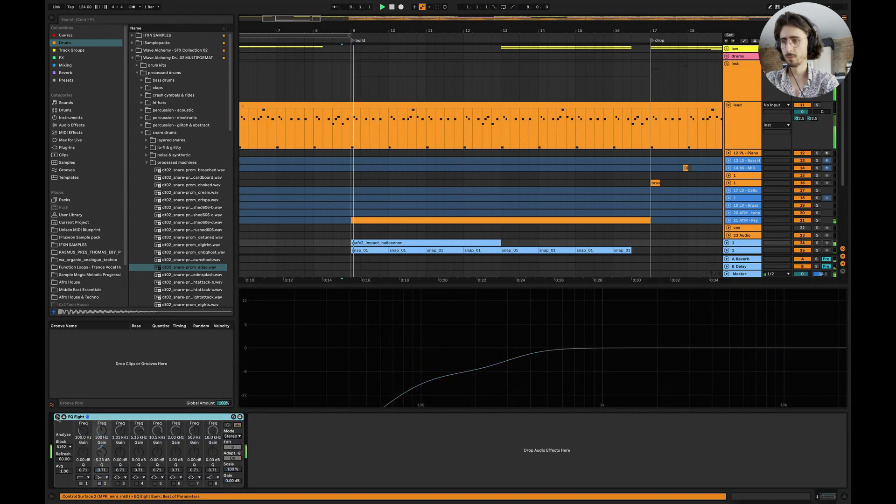
{"action": "key", "text": "super+alt+l"}
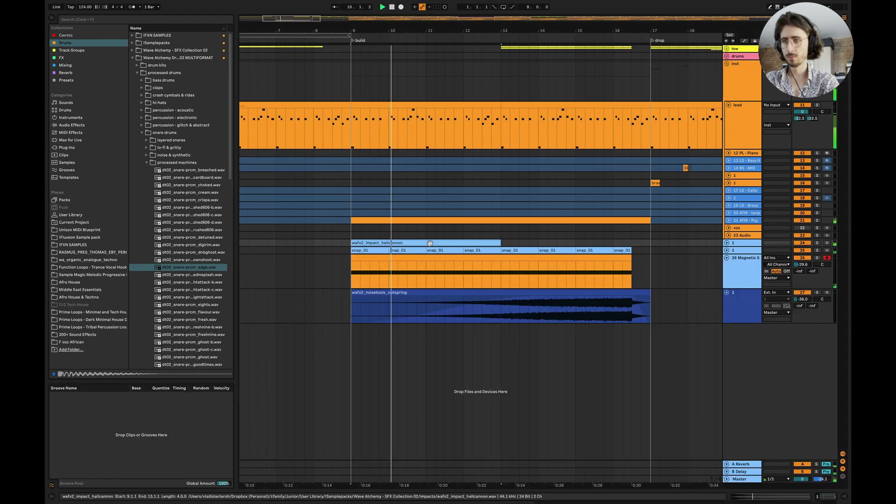
Lower the Magnetic Strings track volume to -30.4 dB during playback.
{"action": "left_click", "coordinate": [404, 243]}
{"action": "scroll", "coordinate": [403, 243], "scroll_direction": "down", "scroll_amount": 3}
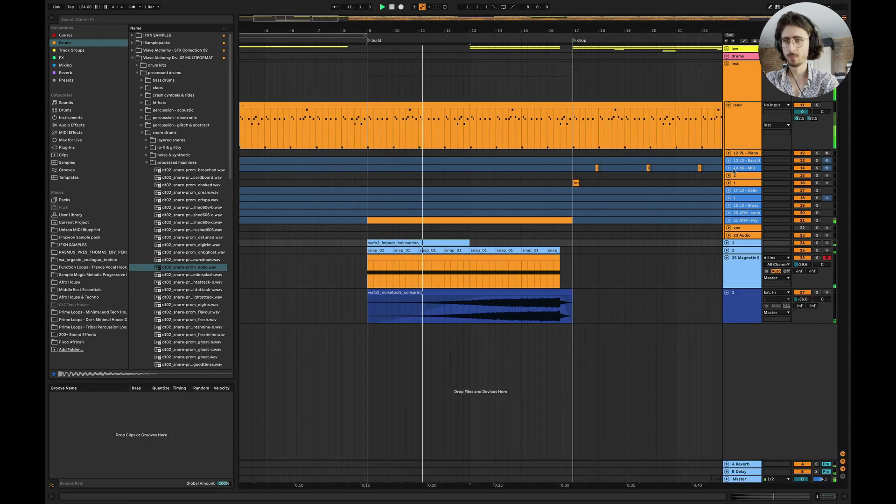
{"action": "left_click", "coordinate": [796, 266]}
{"action": "left_click_drag", "start_coordinate": [796, 267], "coordinate": [796, 270]}
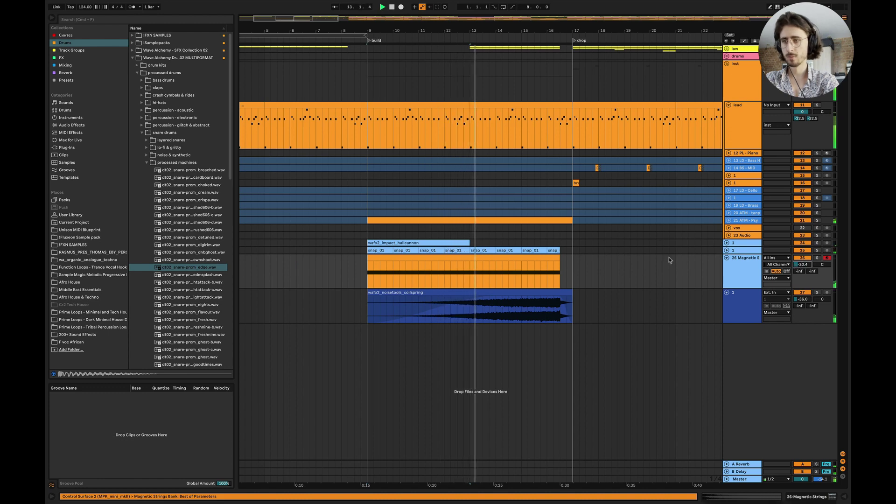
{"action": "left_click_drag", "start_coordinate": [471, 227], "coordinate": [495, 244]}
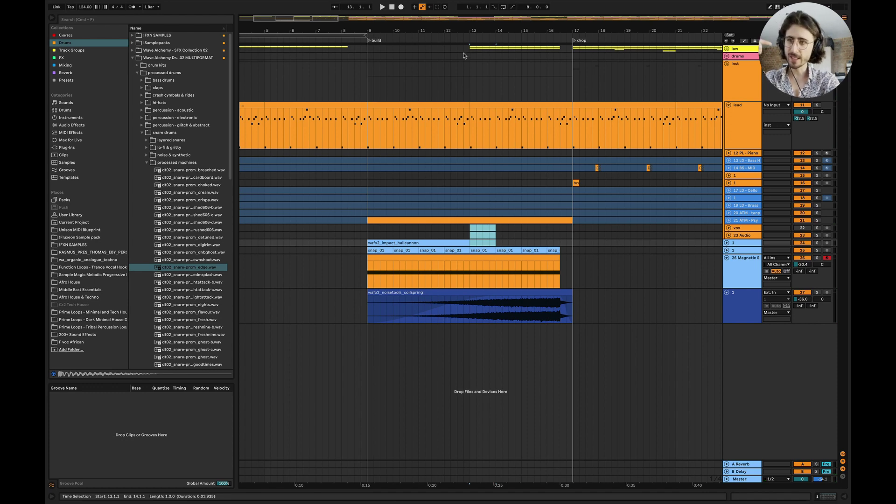
{"action": "left_click_drag", "start_coordinate": [469, 49], "coordinate": [561, 51]}
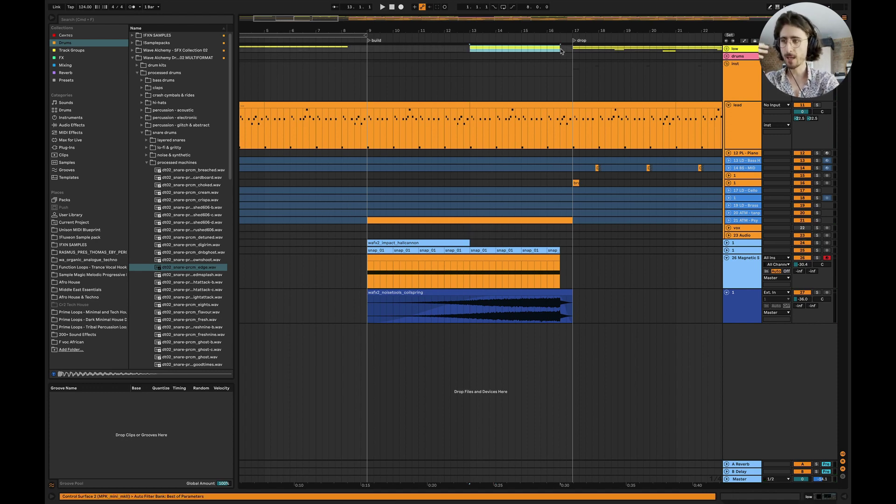
Browse the twisted transition fx folder of Wave Alchemy SFX Collection 02 and preview its samples, from airphased to buzzy.
{"action": "left_click", "coordinate": [142, 133]}
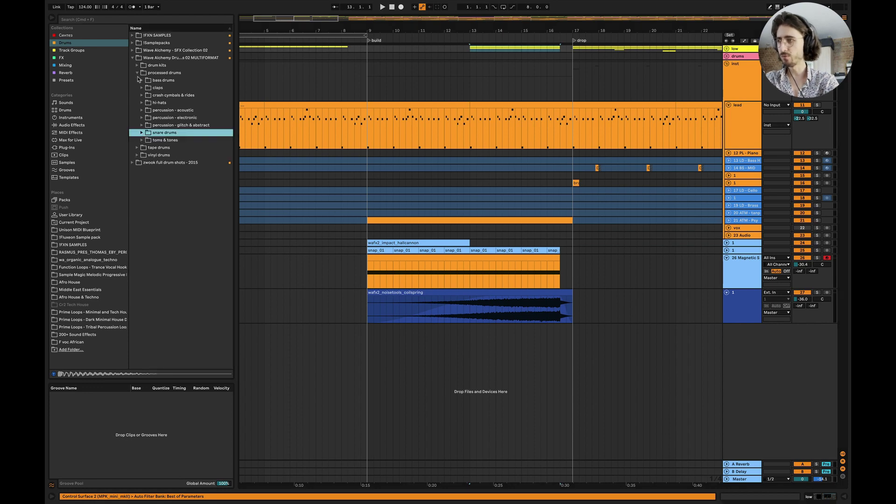
{"action": "left_click", "coordinate": [133, 62]}
{"action": "left_click", "coordinate": [132, 51]}
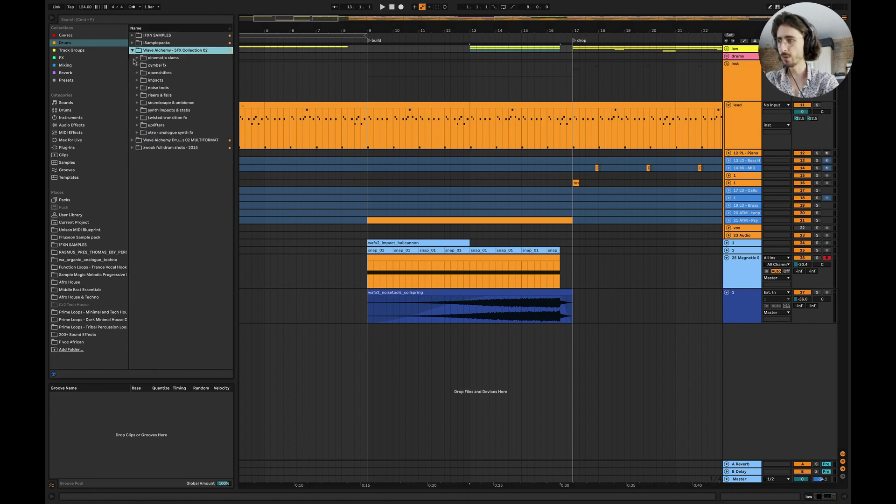
{"action": "left_click", "coordinate": [140, 117]}
{"action": "left_click", "coordinate": [175, 133]}
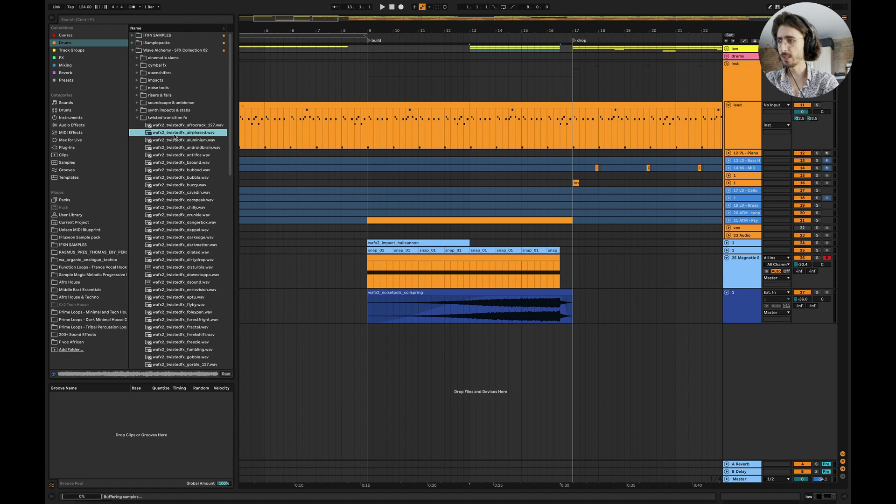
{"action": "left_click", "coordinate": [181, 155]}
{"action": "left_click", "coordinate": [184, 170]}
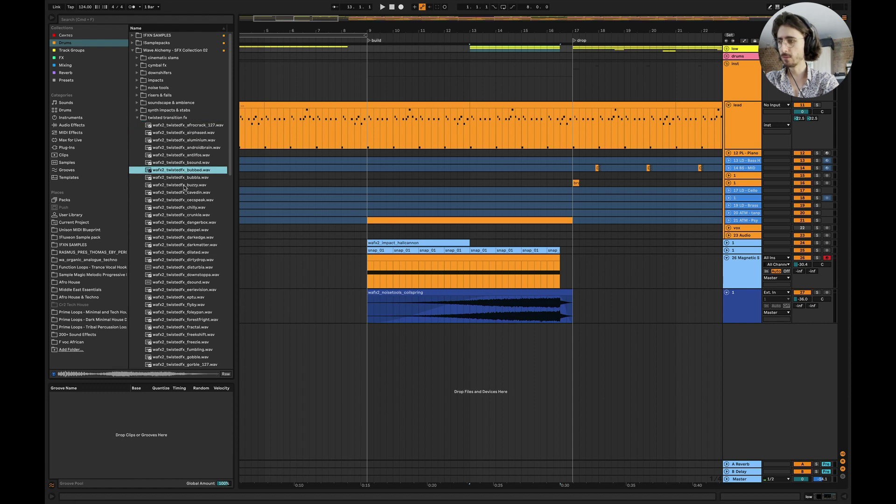
{"action": "left_click", "coordinate": [185, 186]}
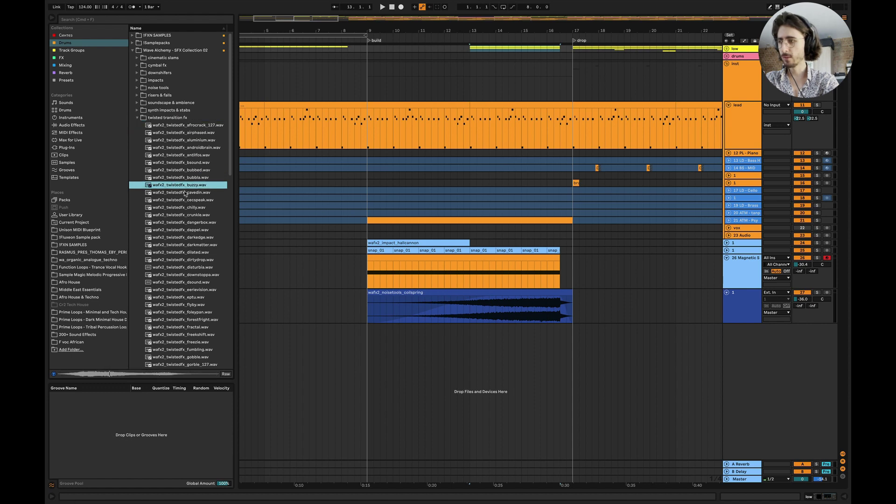
Place wafx2_twistedfx_buzzy on a new audio track across bars 12 to 14, and play it in context from late bar 10.
{"action": "mouse_move", "coordinate": [439, 303]}
{"action": "left_mouse_down"}
{"action": "mouse_move", "coordinate": [456, 347]}
{"action": "mouse_move", "coordinate": [475, 333]}
{"action": "mouse_move", "coordinate": [451, 328]}
{"action": "left_mouse_up"}
{"action": "scroll", "coordinate": [471, 330], "scroll_direction": "up", "scroll_amount": 5}
{"action": "left_click", "coordinate": [843, 496]}
{"action": "scroll", "coordinate": [525, 315], "scroll_direction": "up", "scroll_amount": 3}
{"action": "left_click", "coordinate": [337, 340]}
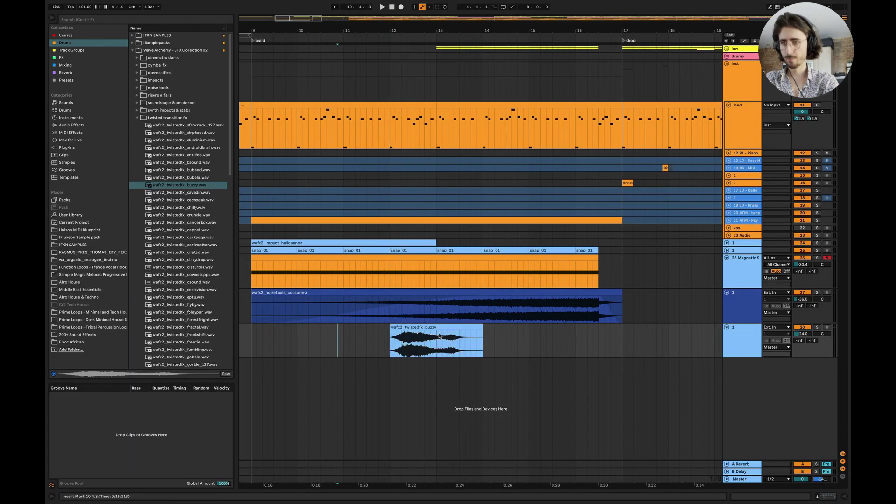
{"action": "key", "text": "space"}
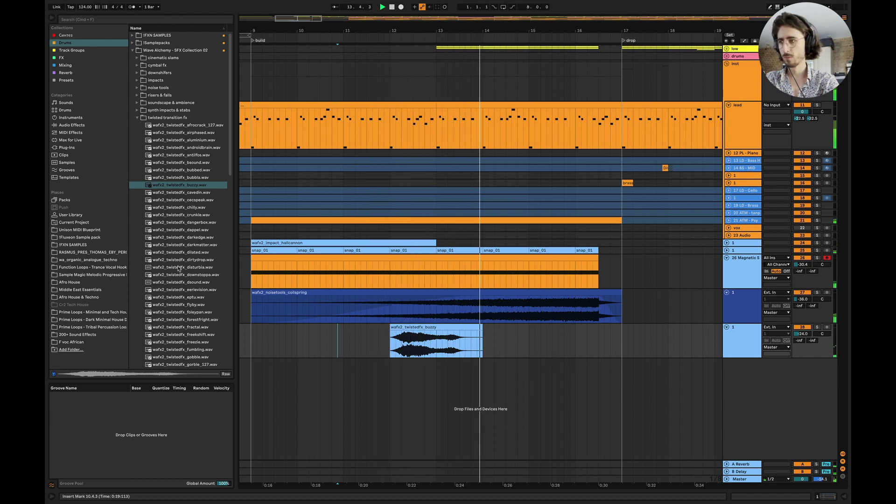
{"action": "key", "text": "space"}
Preview the next twisted transition samples in the folder, from cavedin to darkedge.
{"action": "left_click", "coordinate": [169, 192]}
{"action": "left_click", "coordinate": [181, 199]}
{"action": "left_click", "coordinate": [183, 214]}
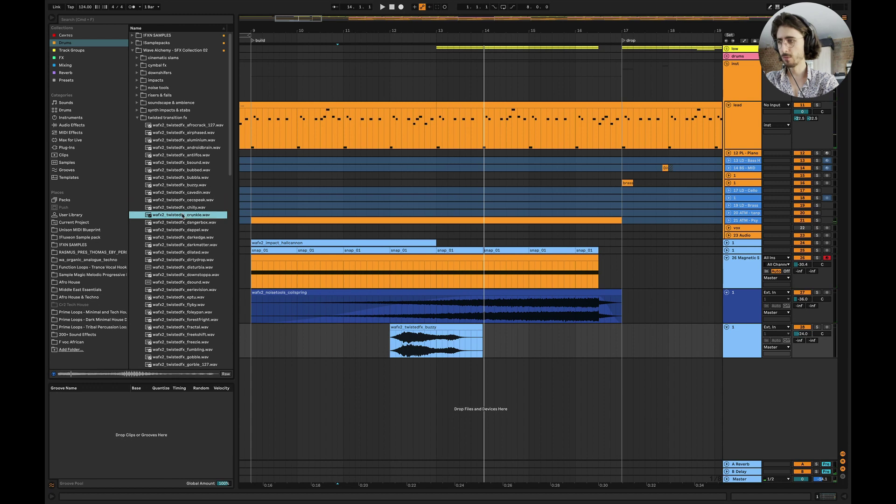
{"action": "left_click", "coordinate": [183, 223]}
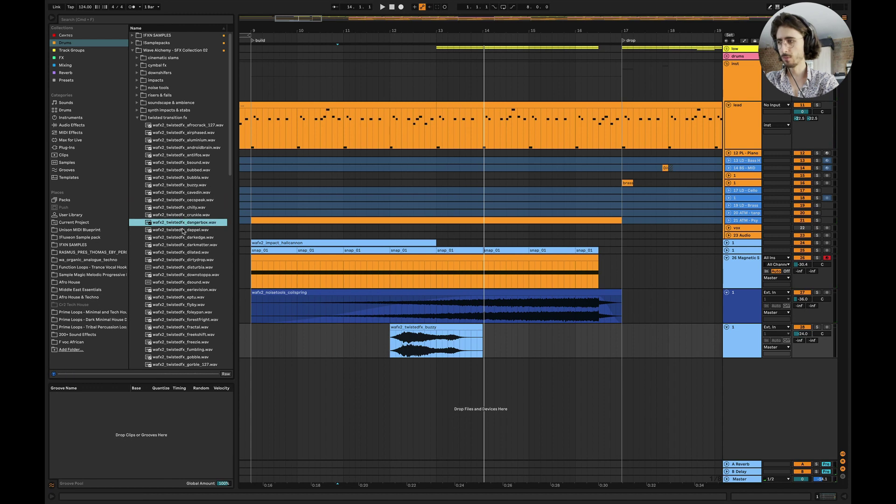
{"action": "left_click", "coordinate": [184, 237]}
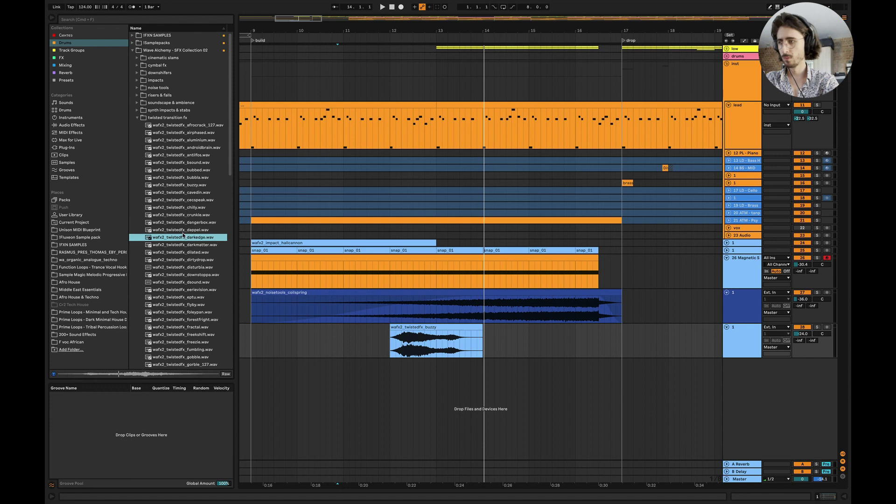
Place wafx2_twistedfx_darkedge over the buzzy clip, starting at bar 12, and play it in context from bar 11.3.
{"action": "left_click_drag", "start_coordinate": [189, 235], "coordinate": [387, 339]}
{"action": "scroll", "coordinate": [438, 340], "scroll_direction": "up", "scroll_amount": 5}
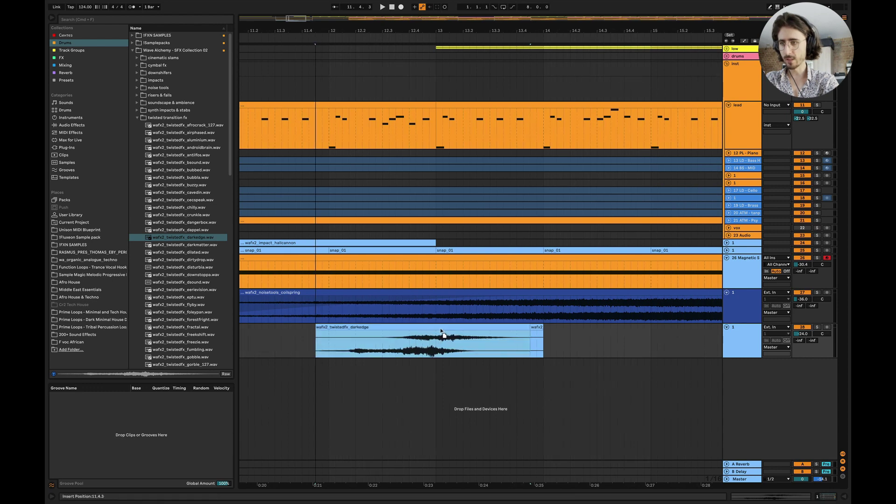
{"action": "left_click", "coordinate": [275, 346]}
{"action": "key", "text": "space"}
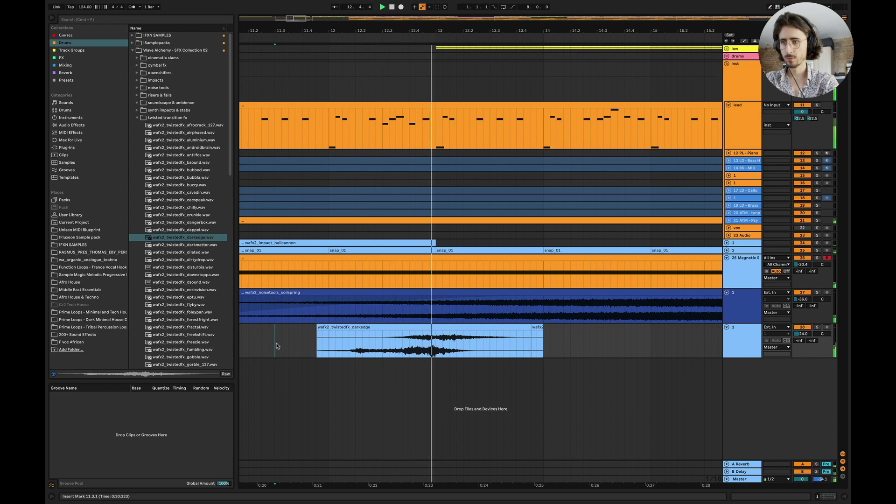
{"action": "scroll", "coordinate": [350, 320], "scroll_direction": "down", "scroll_amount": 3}
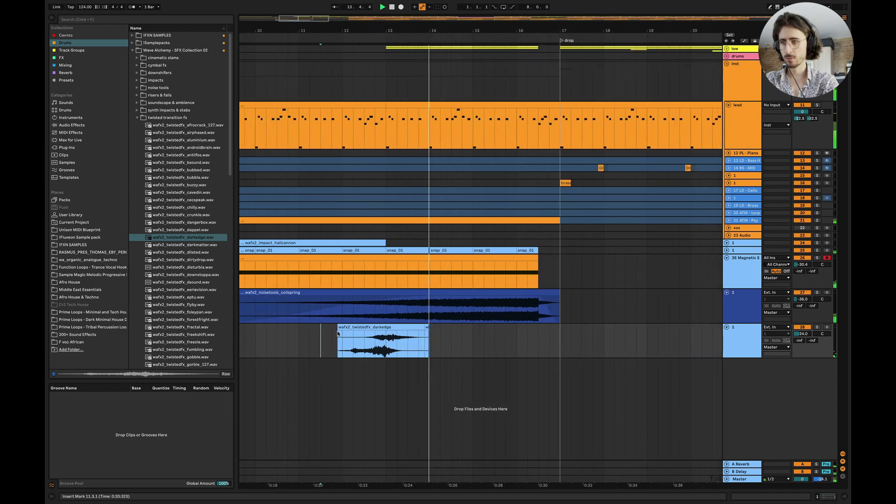
{"action": "scroll", "coordinate": [328, 240], "scroll_direction": "left", "scroll_amount": 5}
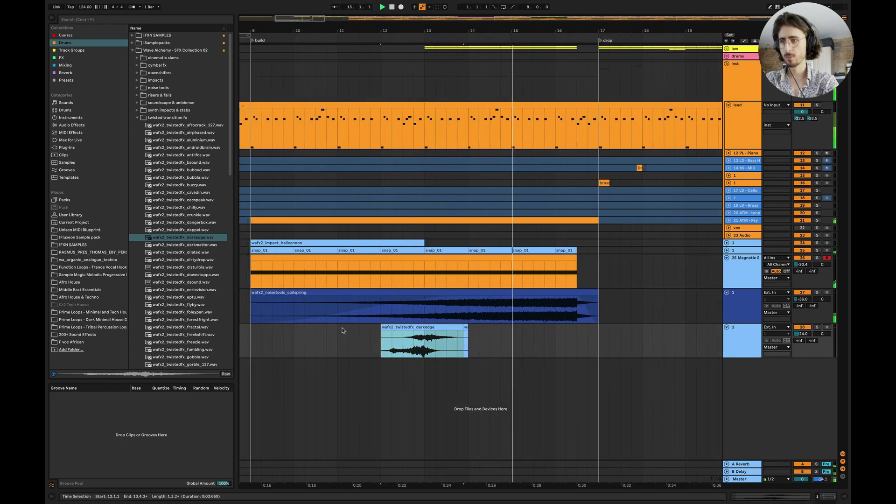
{"action": "key", "text": "space"}
{"action": "scroll", "coordinate": [328, 239], "scroll_direction": "right", "scroll_amount": 2}
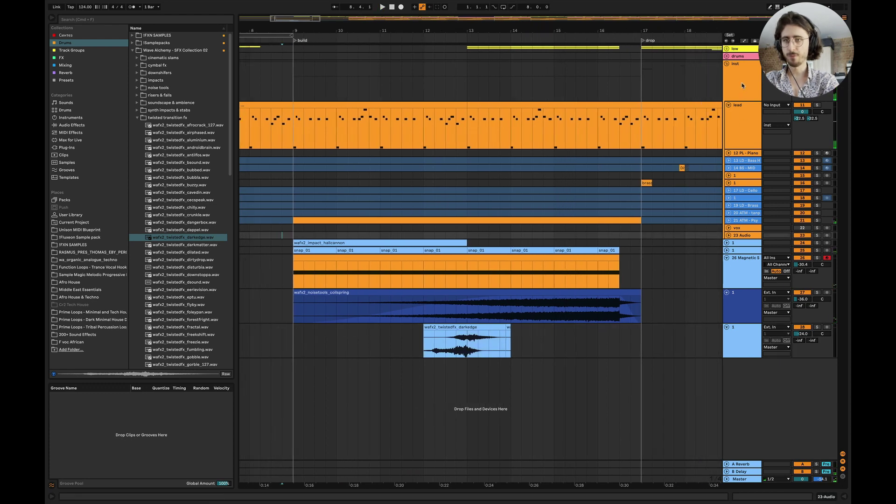
Fold the inst group and insert a new MIDI track below the twisted transition track.
{"action": "left_click", "coordinate": [727, 64]}
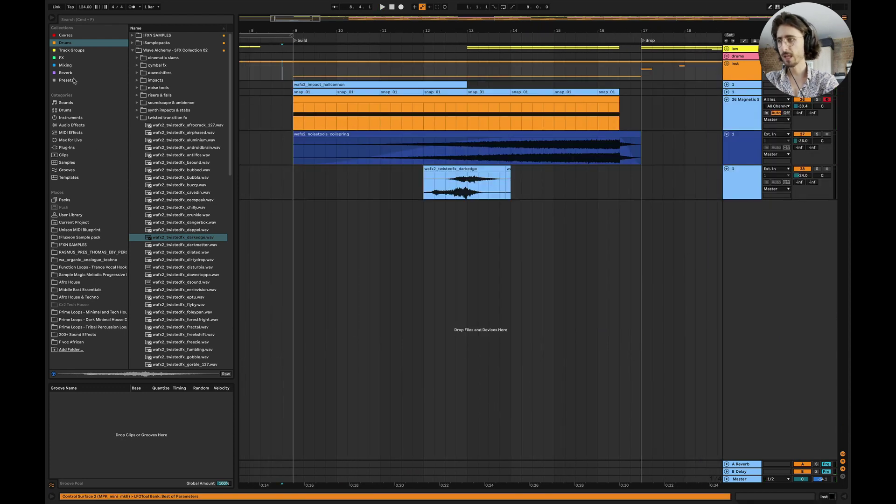
{"action": "right_click", "coordinate": [739, 280]}
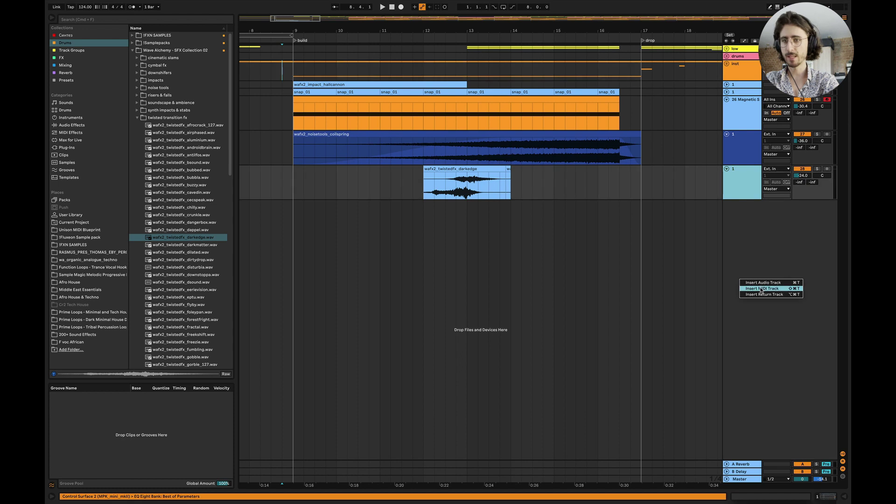
{"action": "key", "text": "Return"}
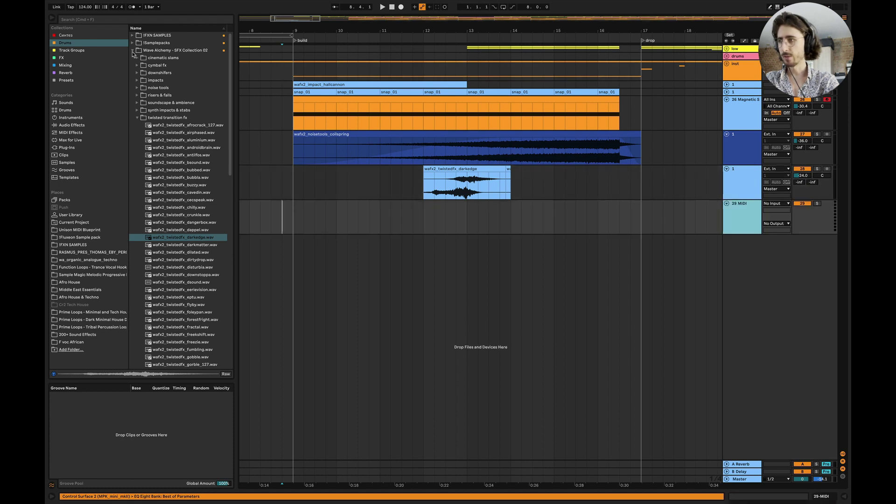
Browse the processed machines snares in the Wave Alchemy drum library and preview samples from crispa to edge.
{"action": "left_click", "coordinate": [133, 51]}
{"action": "left_click", "coordinate": [132, 57]}
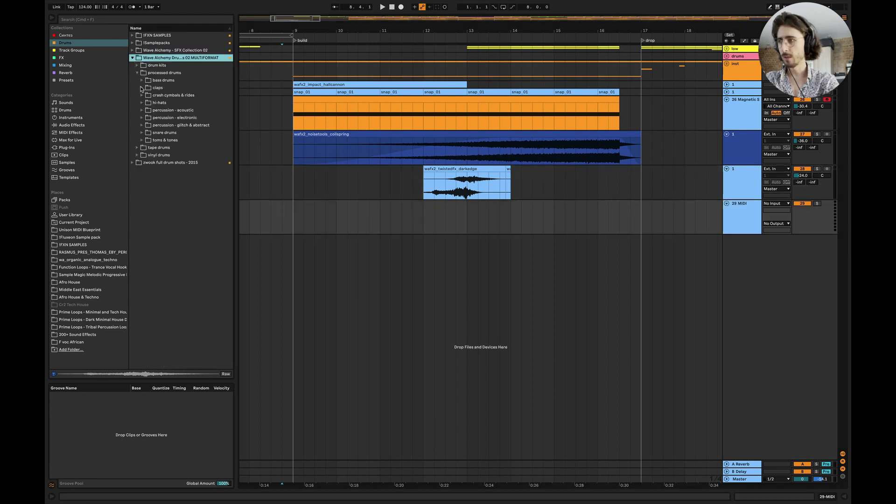
{"action": "left_click", "coordinate": [142, 132]}
{"action": "left_click", "coordinate": [208, 200]}
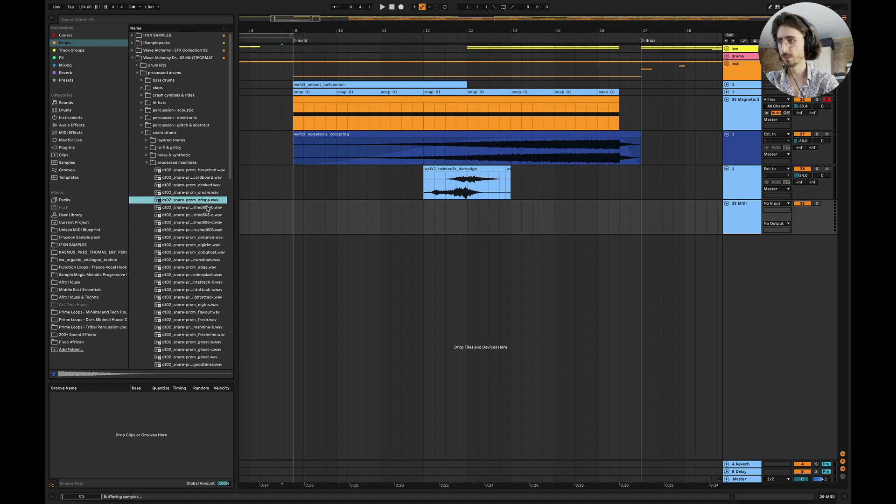
{"action": "left_click", "coordinate": [208, 207]}
{"action": "left_click", "coordinate": [207, 238]}
{"action": "left_click", "coordinate": [206, 253]}
{"action": "left_click", "coordinate": [205, 260]}
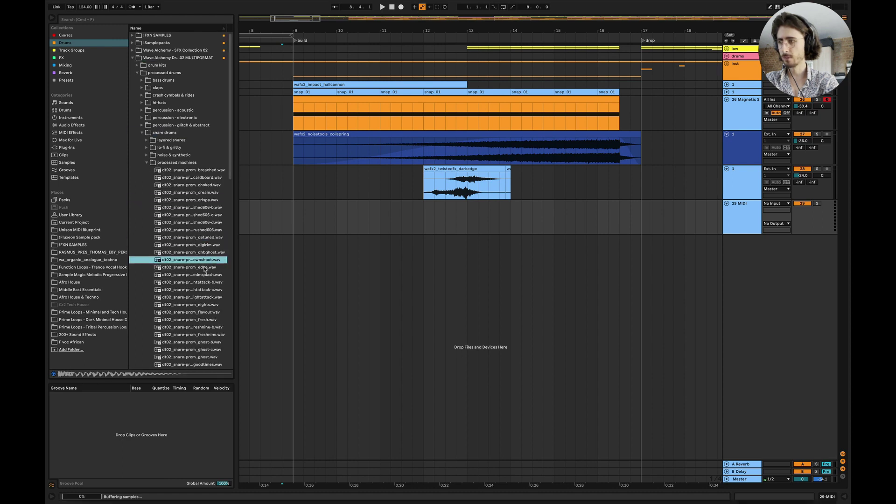
{"action": "left_click", "coordinate": [204, 267]}
Load dt02_snare-prcm_edge as the instrument on the new MIDI track and hide the device view.
{"action": "double_click", "coordinate": [732, 228]}
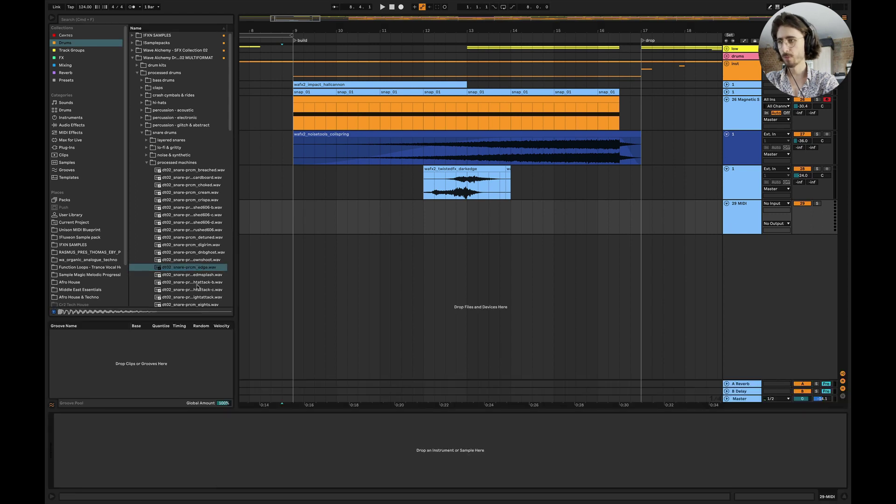
{"action": "left_click_drag", "start_coordinate": [191, 271], "coordinate": [336, 452]}
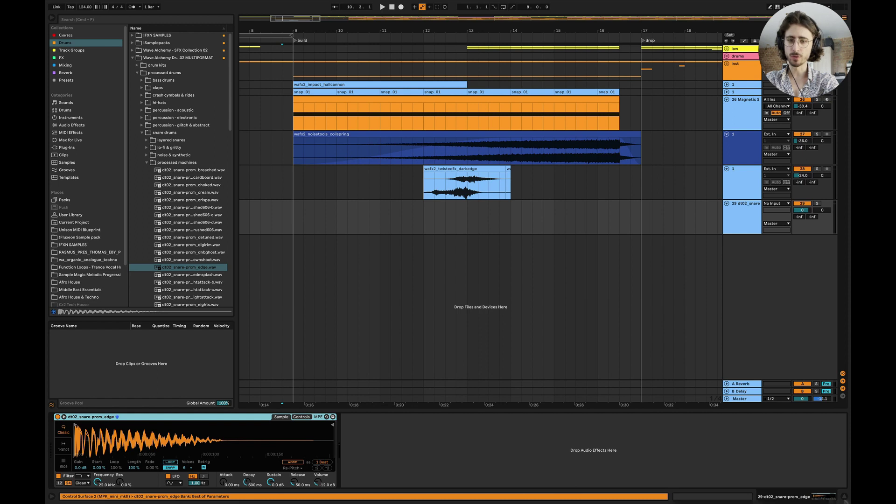
{"action": "left_click", "coordinate": [844, 496]}
Fold the Magnetic Strings, twisted transition and snare tracks, and unfold the inst group.
{"action": "left_click", "coordinate": [727, 99]}
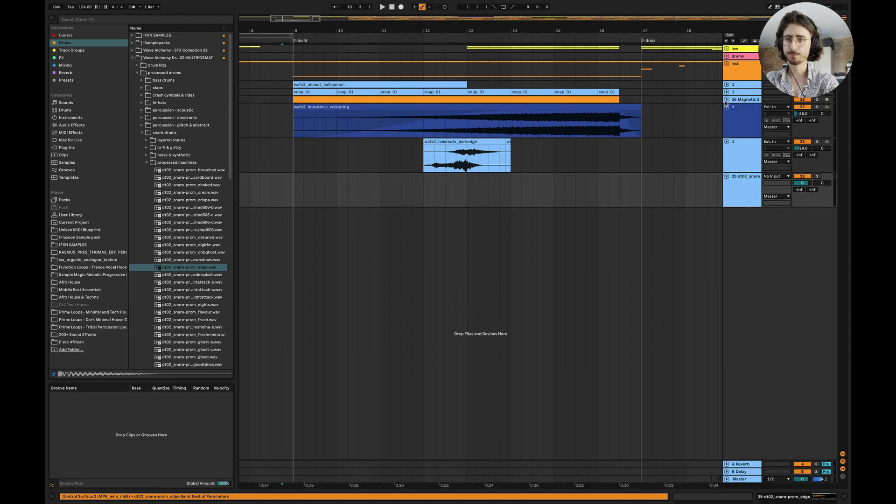
{"action": "left_click", "coordinate": [727, 142]}
{"action": "left_click", "coordinate": [727, 149]}
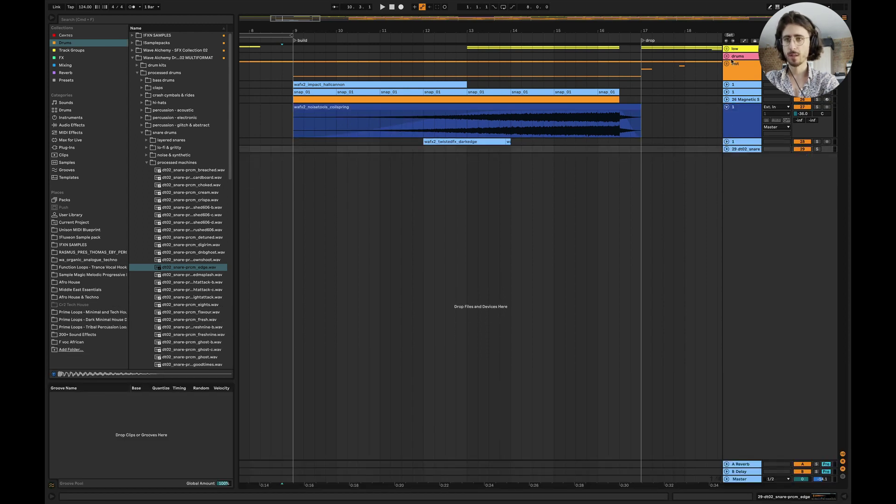
{"action": "left_click", "coordinate": [729, 65]}
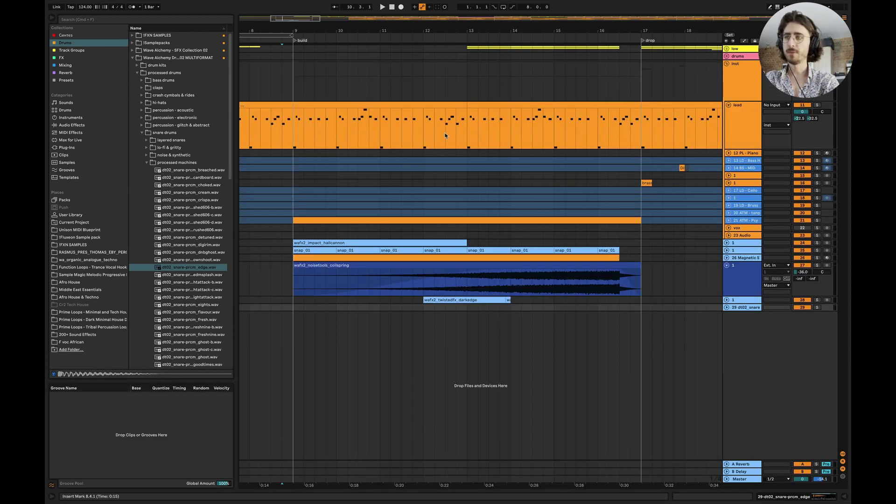
Copy bars 9 to 13 of the lead clip onto a new track below the snare and lower its volume to -42.4 dB.
{"action": "left_click", "coordinate": [421, 317]}
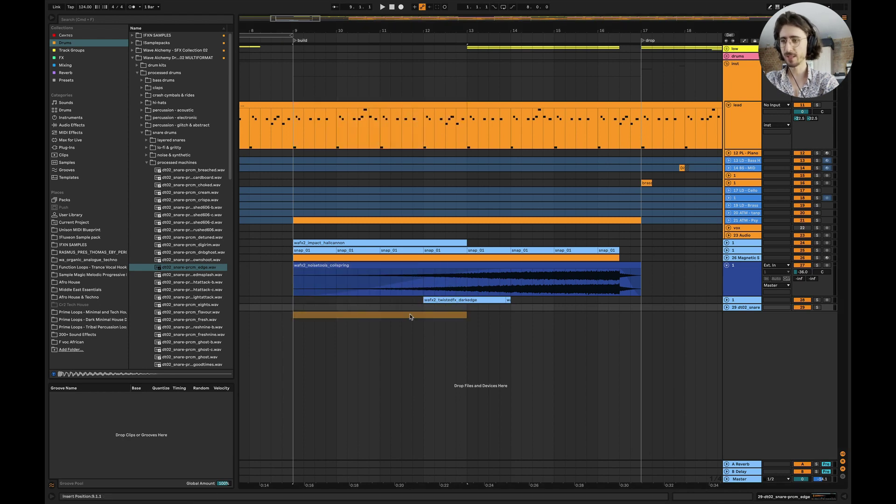
{"action": "key", "text": "super+v"}
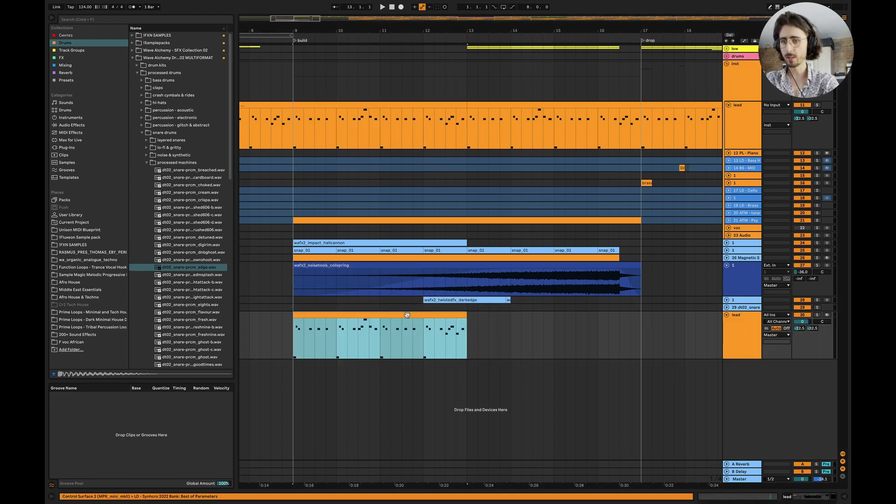
{"action": "double_click", "coordinate": [407, 314]}
{"action": "left_click_drag", "start_coordinate": [802, 141], "coordinate": [802, 180]}
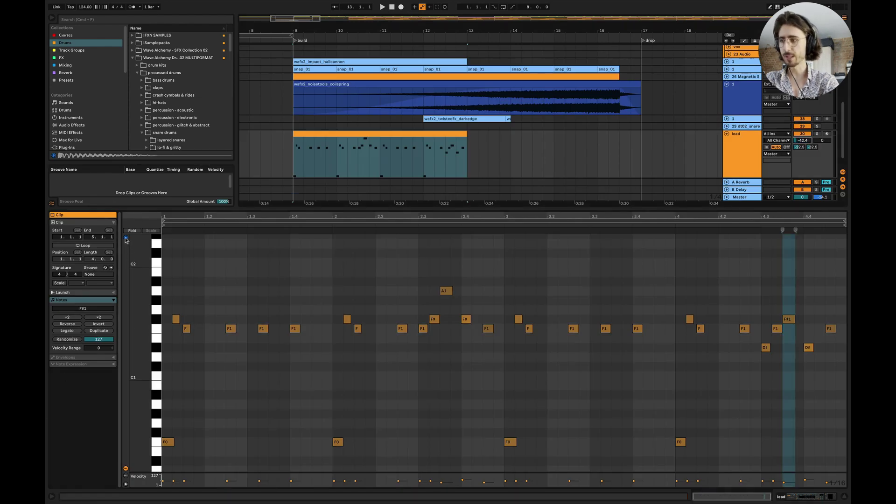
Transpose the copied clip's F0 notes up an octave to F1 and its F#1 notes down to F1.
{"action": "left_click_drag", "start_coordinate": [710, 436], "coordinate": [147, 450]}
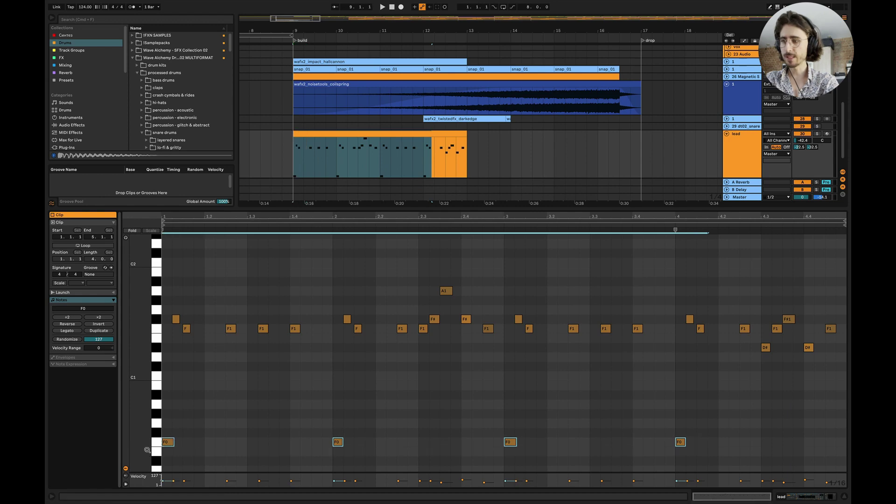
{"action": "key", "text": "shift+Up"}
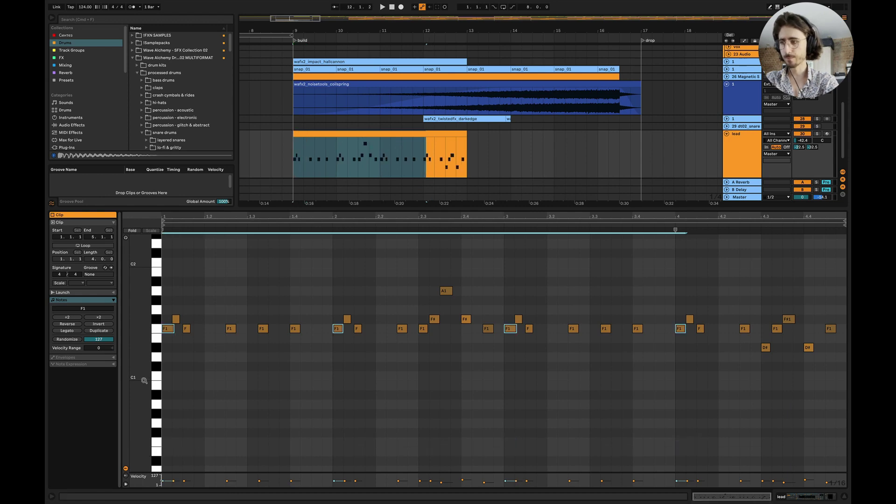
{"action": "left_click", "coordinate": [175, 319]}
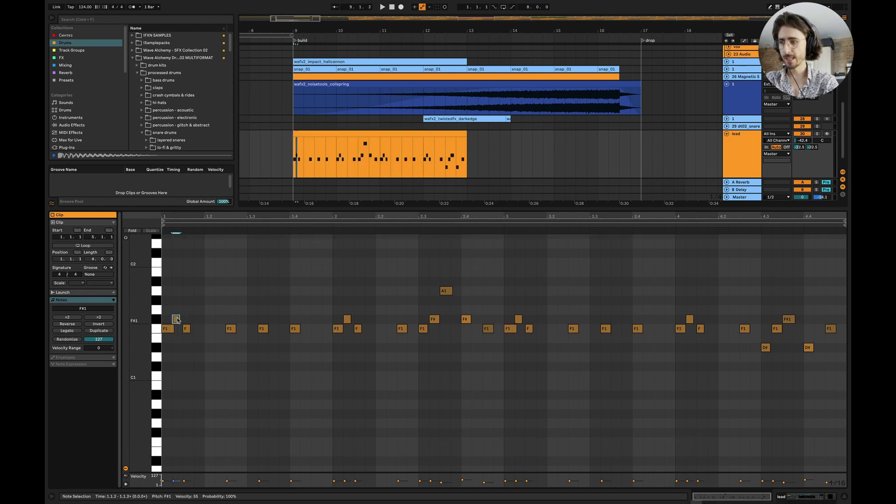
{"action": "left_click", "coordinate": [157, 320]}
{"action": "key", "text": "Down"}
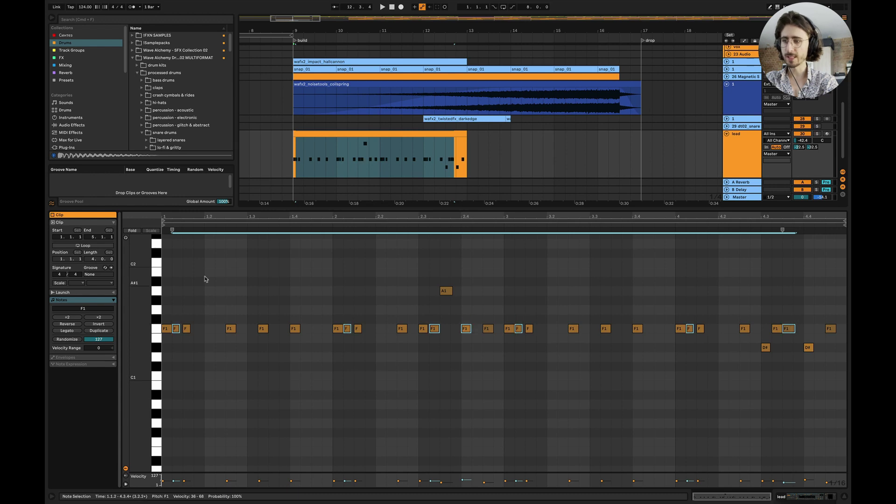
Move the single A1 note and the two D#1 notes of the copied clip to F1.
{"action": "left_click", "coordinate": [449, 291]}
{"action": "key", "text": "shift+Down"}
{"action": "key", "text": "shift+Up"}
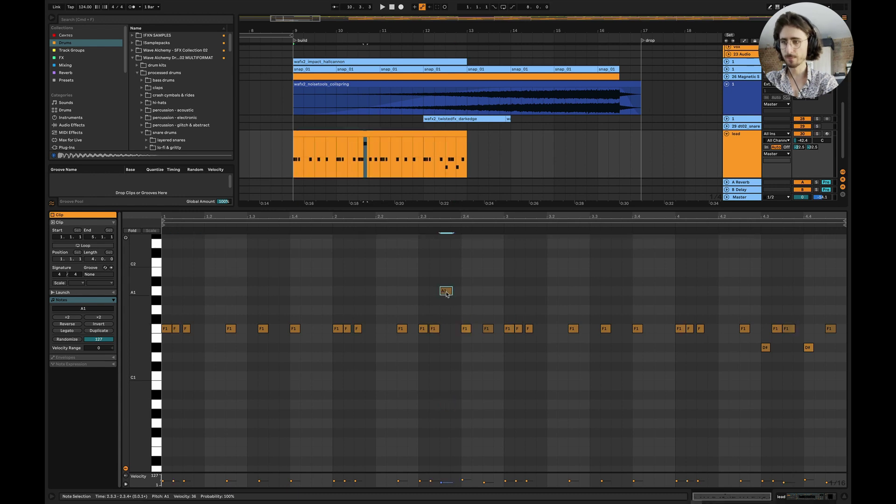
{"action": "key", "text": "Down"}
{"action": "key", "text": "Down"}
{"action": "key", "text": "Down"}
{"action": "key", "text": "Down"}
{"action": "left_click_drag", "start_coordinate": [833, 361], "coordinate": [758, 343]}
{"action": "key", "text": "Up"}
{"action": "key", "text": "Up"}
Transpose all notes of the copied clip up to C3 and close the clip view.
{"action": "key", "text": "ctrl+a"}
{"action": "key", "text": "Up"}
{"action": "key", "text": "Up"}
{"action": "key", "text": "Up"}
{"action": "key", "text": "Up"}
{"action": "key", "text": "Up"}
{"action": "key", "text": "Up"}
{"action": "key", "text": "Up"}
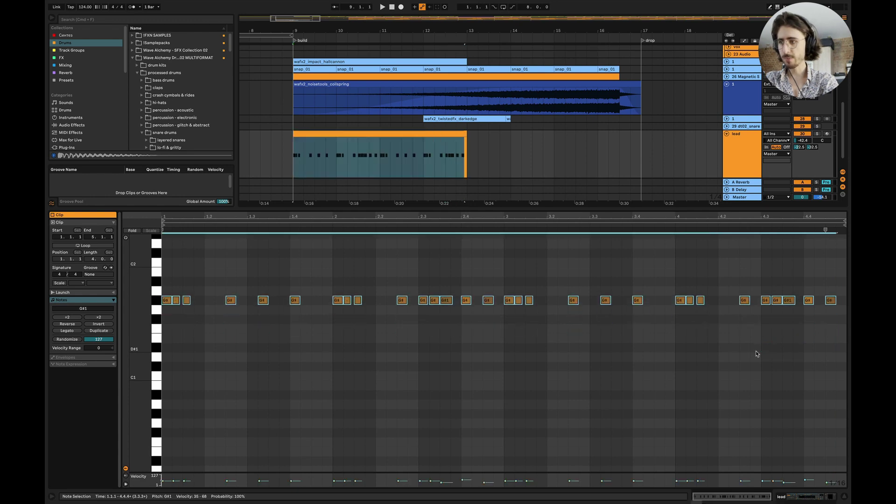
{"action": "key", "text": "shift+Up"}
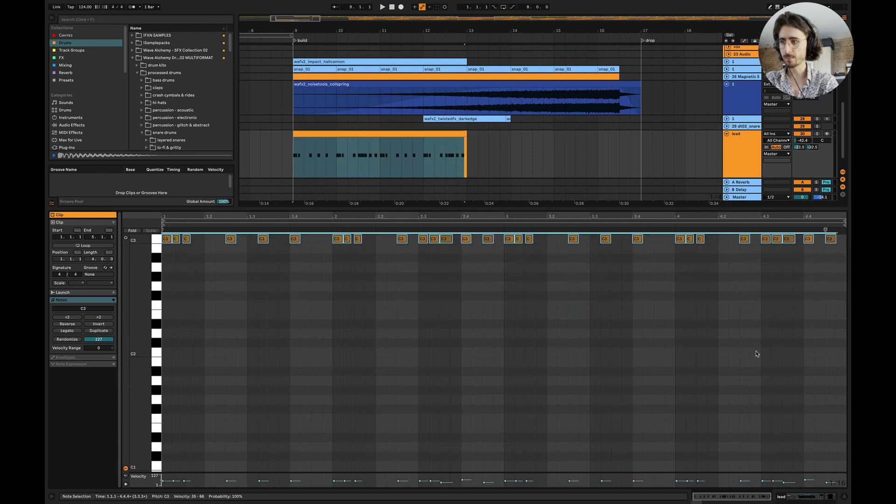
{"action": "left_click", "coordinate": [847, 496]}
{"action": "left_click", "coordinate": [270, 318]}
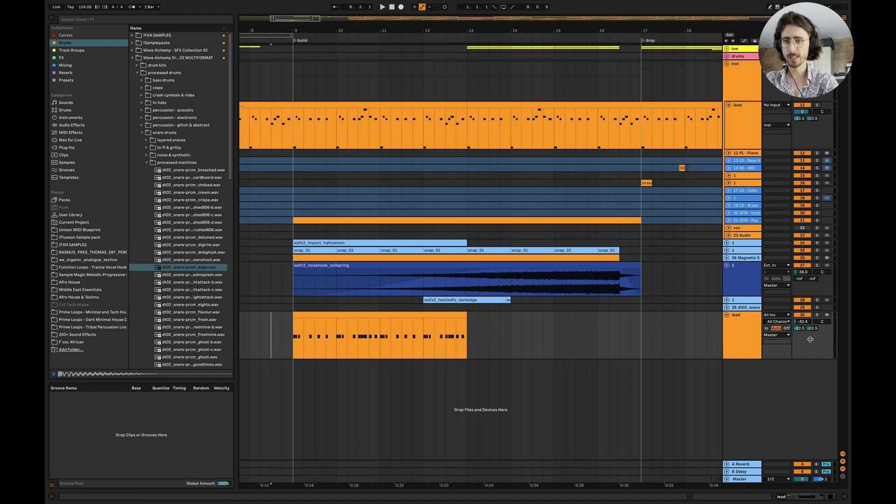
Rename the copied lead track "snare" and replace its LD - Synhcro 2022 and Volcano 3 devices with dt02_snare-prcm_edge.
{"action": "left_click", "coordinate": [759, 329]}
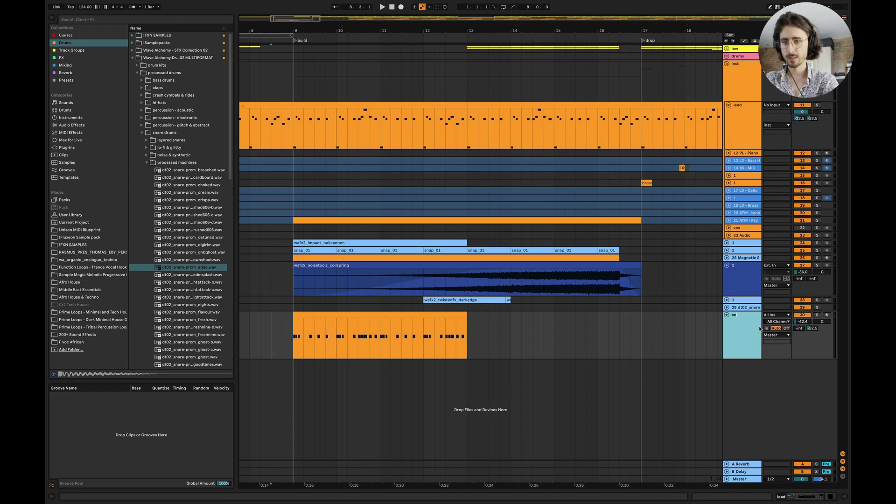
{"action": "double_click", "coordinate": [745, 327]}
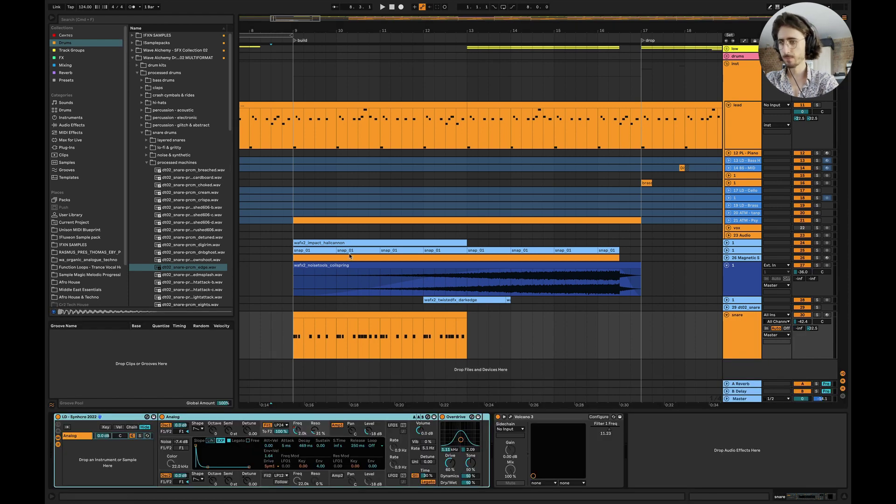
{"action": "key", "text": "Delete"}
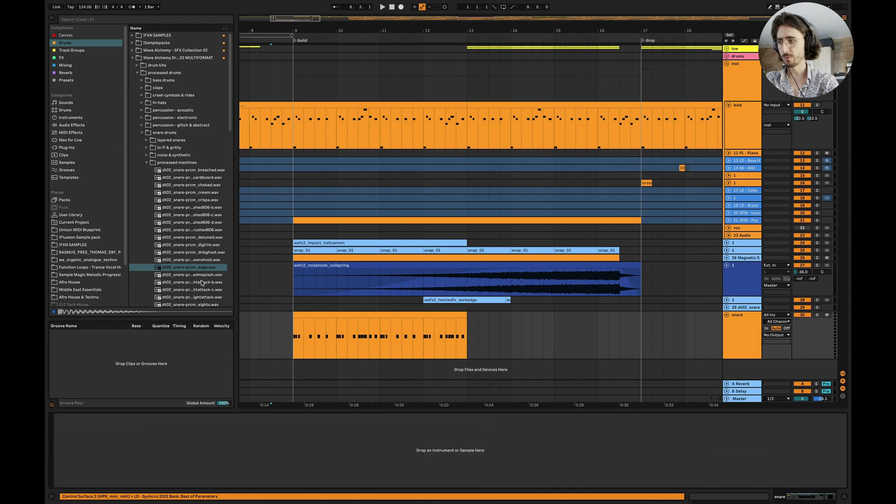
{"action": "left_click_drag", "start_coordinate": [204, 267], "coordinate": [231, 269]}
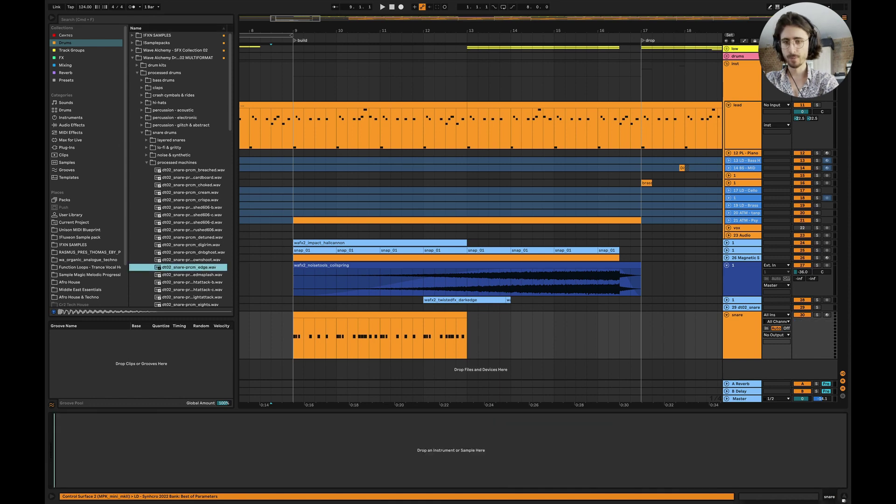
{"action": "left_click", "coordinate": [843, 498]}
{"action": "left_click", "coordinate": [222, 328]}
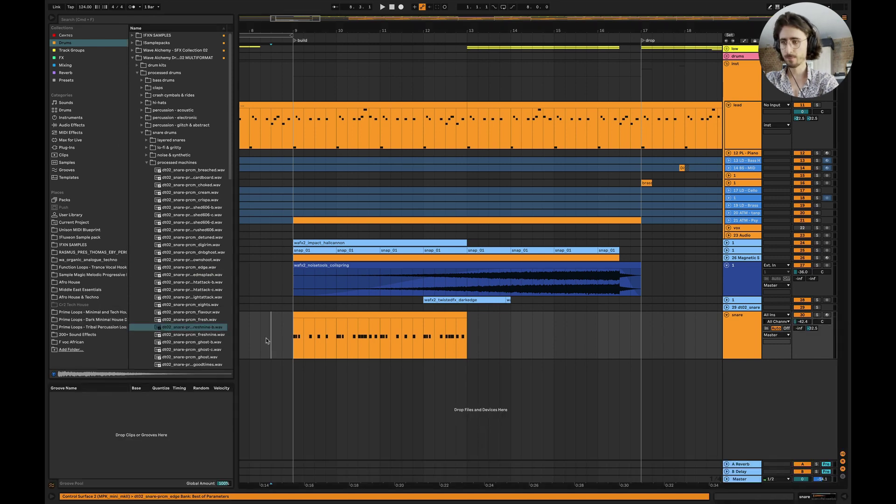
Play the start of the build, show the snare track's sampler device and solo the snare track.
{"action": "left_click", "coordinate": [271, 336]}
{"action": "key", "text": "space"}
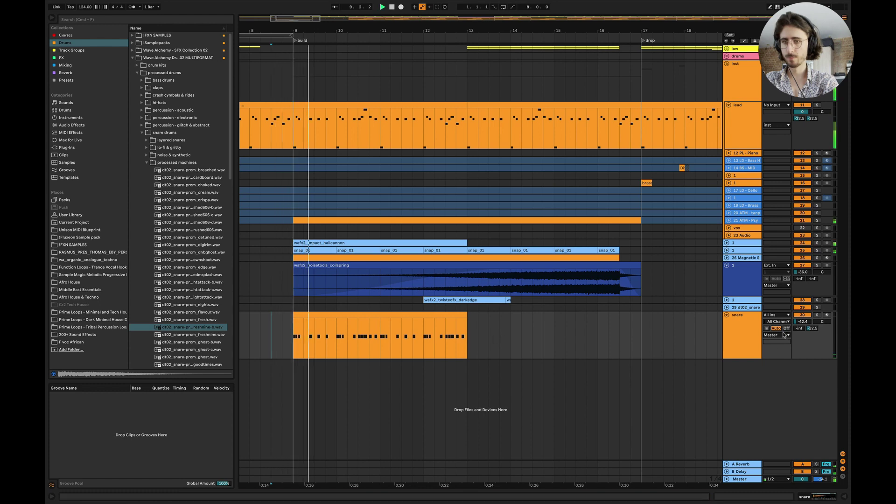
{"action": "left_click", "coordinate": [747, 331]}
{"action": "double_click", "coordinate": [753, 330]}
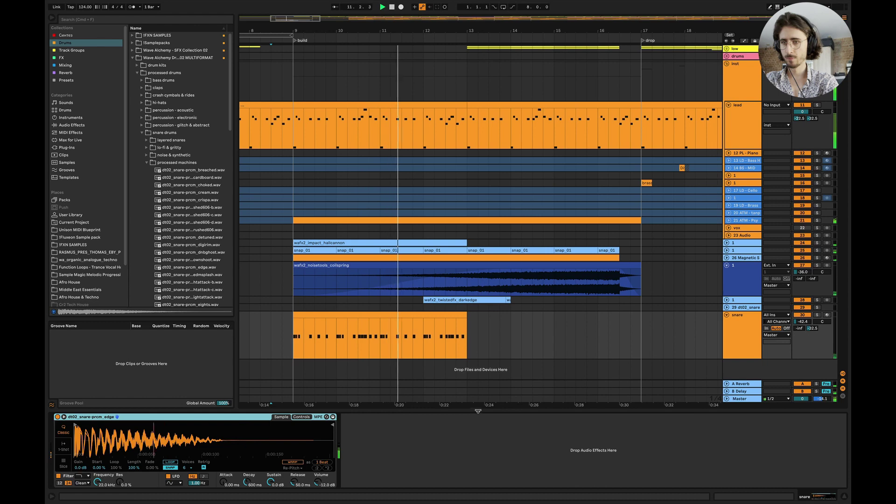
{"action": "key", "text": "space"}
{"action": "left_click", "coordinate": [816, 315]}
{"action": "double_click", "coordinate": [812, 329]}
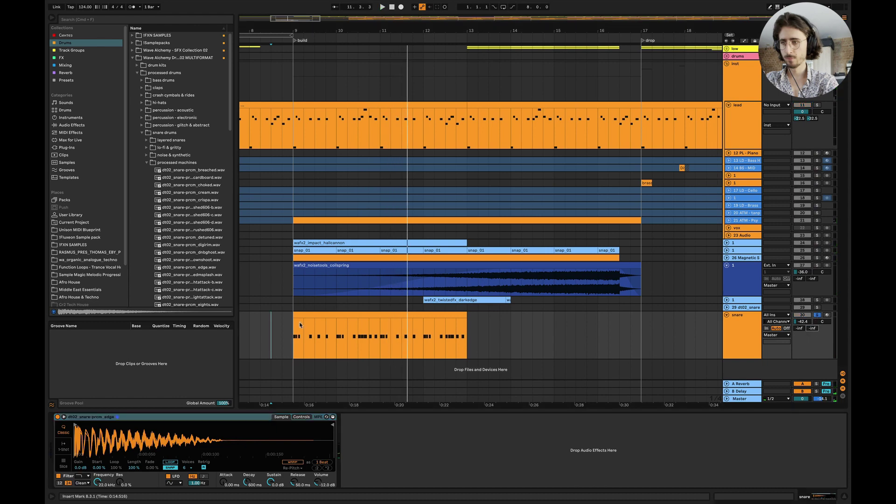
Raise the snare track volume to -21.2 dB during playback and set its sampler envelope to 1.06 s decay and -inf sustain.
{"action": "left_click", "coordinate": [294, 329]}
{"action": "key", "text": "space"}
{"action": "left_click", "coordinate": [802, 321]}
{"action": "left_click_drag", "start_coordinate": [802, 322], "coordinate": [802, 303]}
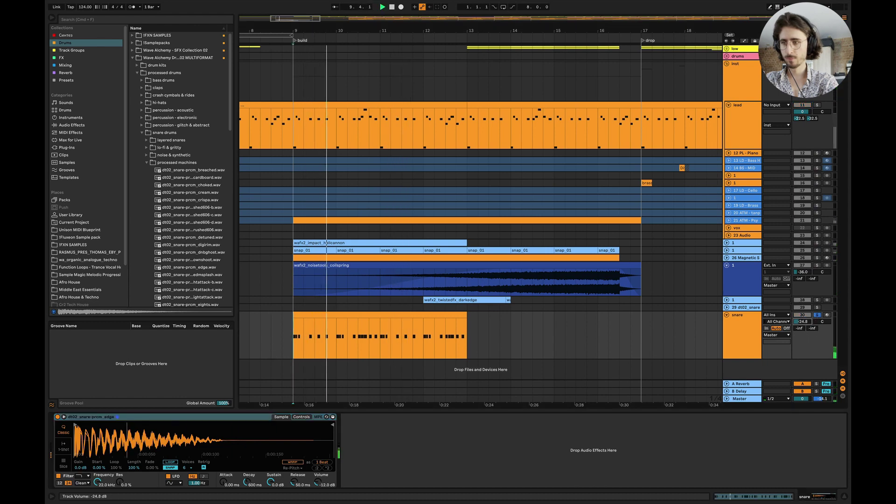
{"action": "left_click_drag", "start_coordinate": [270, 483], "coordinate": [247, 476]}
{"action": "key", "text": "space"}
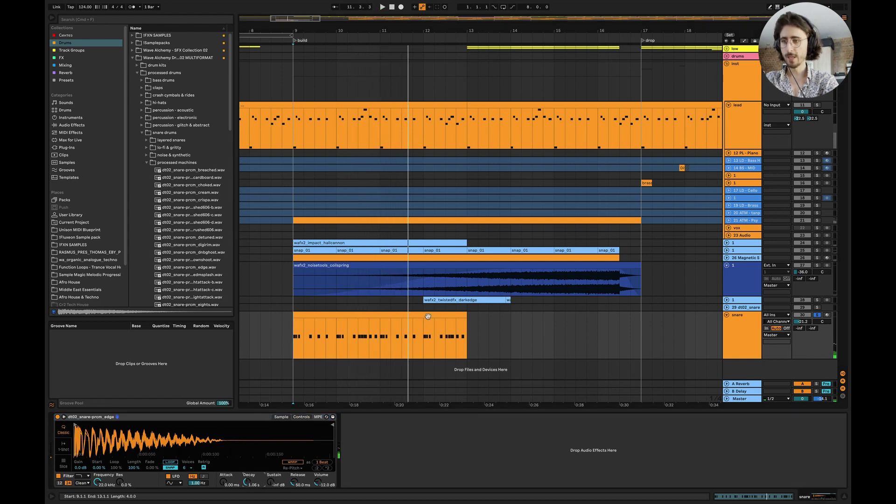
Duplicate the four-bar snare clip to fill the build up to bar 17 and raise the snare track volume to -12.3 dB during playback.
{"action": "left_click", "coordinate": [416, 316]}
{"action": "key", "text": "super+d"}
{"action": "scroll", "coordinate": [345, 329], "scroll_direction": "left", "scroll_amount": 1}
{"action": "left_click", "coordinate": [297, 332]}
{"action": "key", "text": "space"}
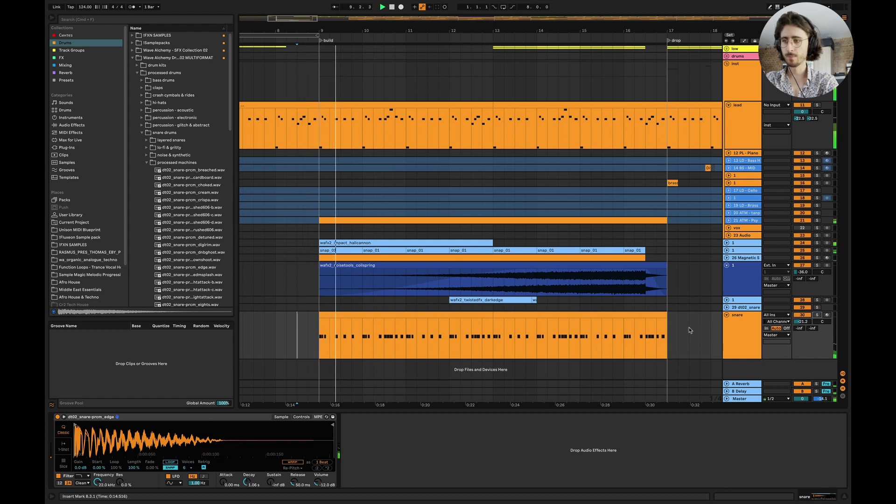
{"action": "left_click_drag", "start_coordinate": [802, 322], "coordinate": [802, 311]}
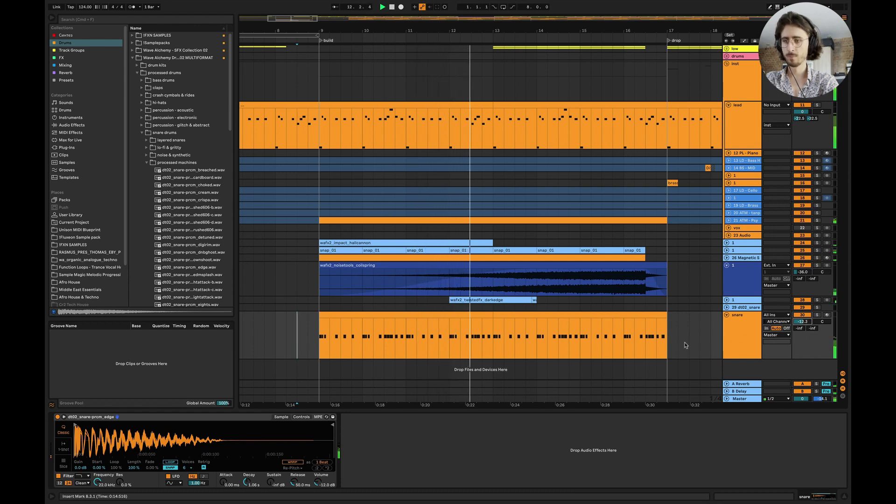
{"action": "left_click", "coordinate": [512, 321]}
{"action": "key", "text": "space"}
Add C3 hits at 1.2, 1.3, 1.3.3 and 1.4.3 in the second snare clip for an even eighth-note first bar.
{"action": "double_click", "coordinate": [509, 315]}
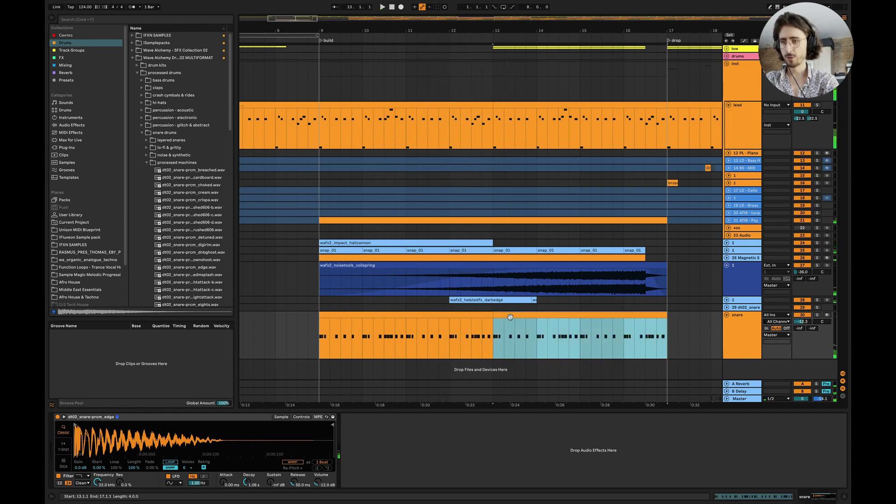
{"action": "left_click", "coordinate": [172, 241]}
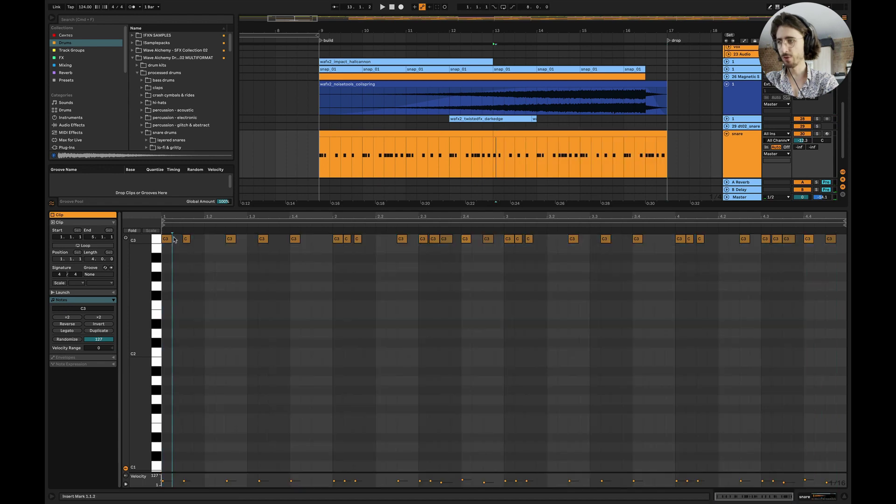
{"action": "double_click", "coordinate": [212, 240]}
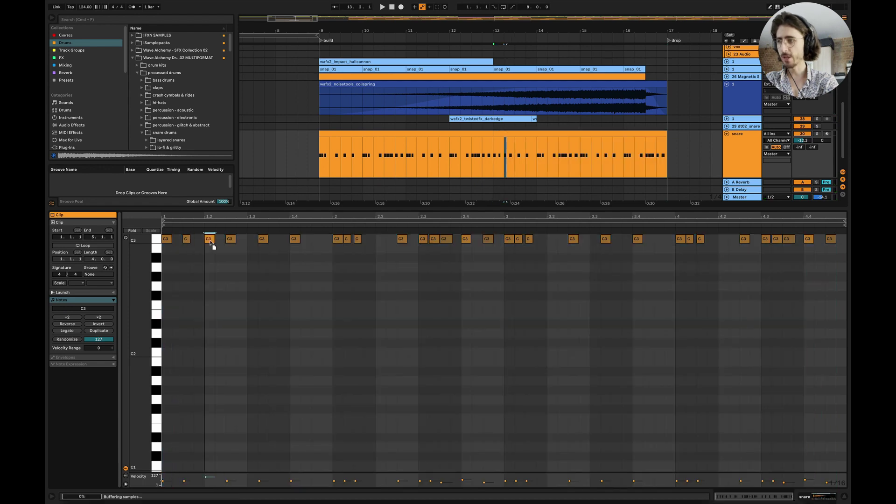
{"action": "double_click", "coordinate": [264, 239]}
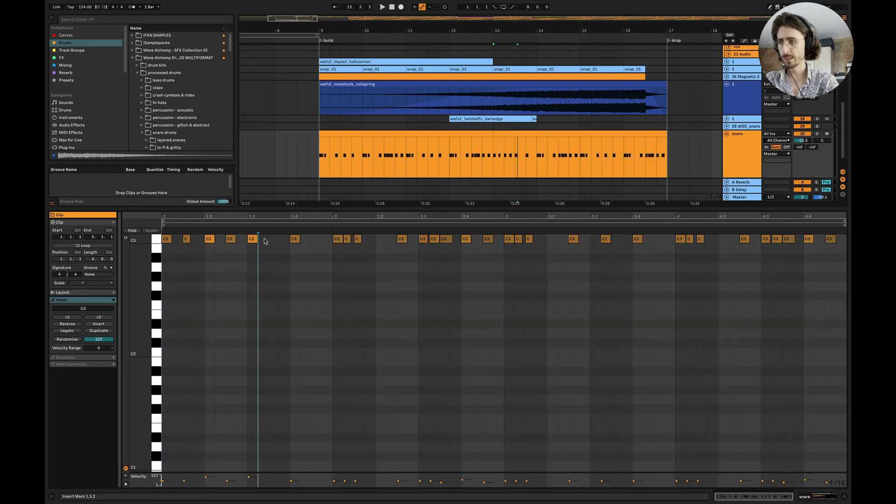
{"action": "double_click", "coordinate": [274, 240]}
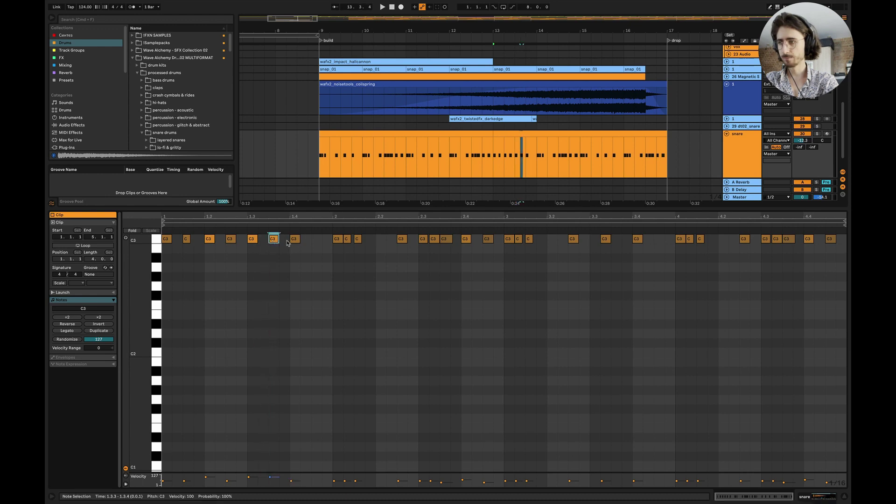
{"action": "double_click", "coordinate": [316, 239]}
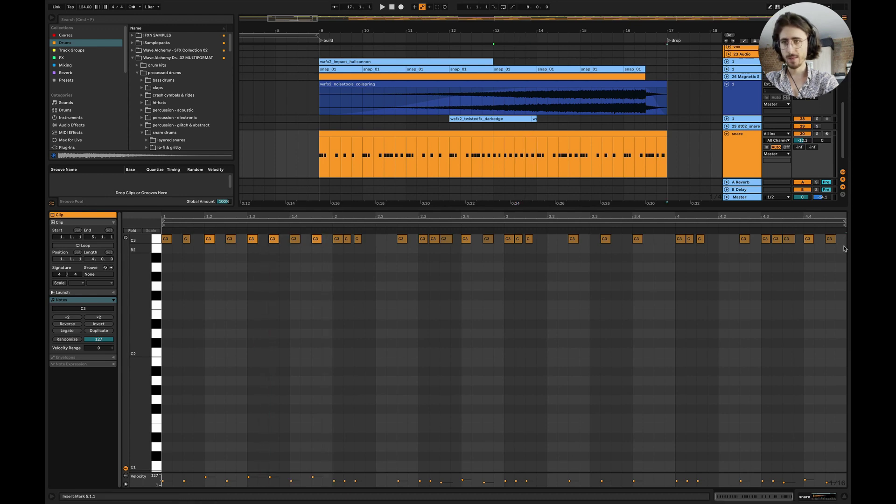
Delete all notes after the first bar of the second snare clip and duplicate the first bar's pattern into bar 2.
{"action": "left_click_drag", "start_coordinate": [846, 245], "coordinate": [342, 239]}
{"action": "key", "text": "Delete"}
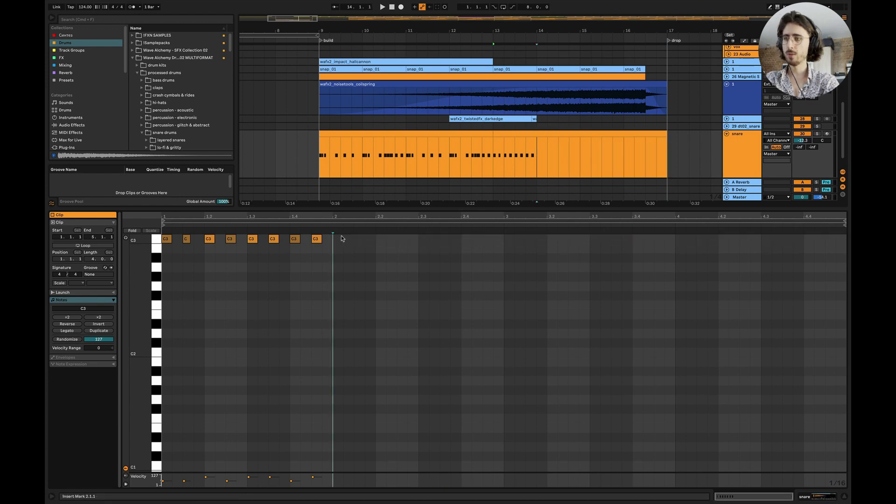
{"action": "key", "text": "super+a"}
{"action": "key", "text": "super+d"}
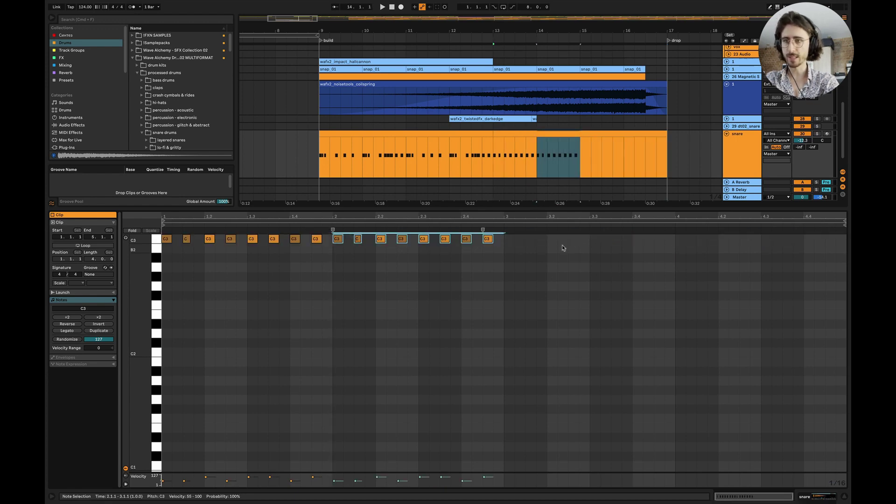
Fill the second snare clip from bar 3 with consecutive sixteenth-note C3 hits and trim the clip's end to 16.3.1.
{"action": "double_click", "coordinate": [509, 239]}
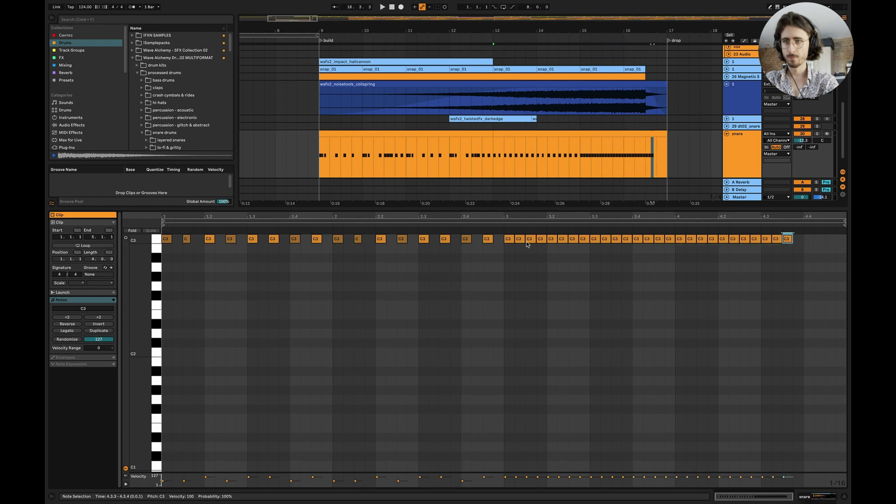
{"action": "key", "text": "Delete"}
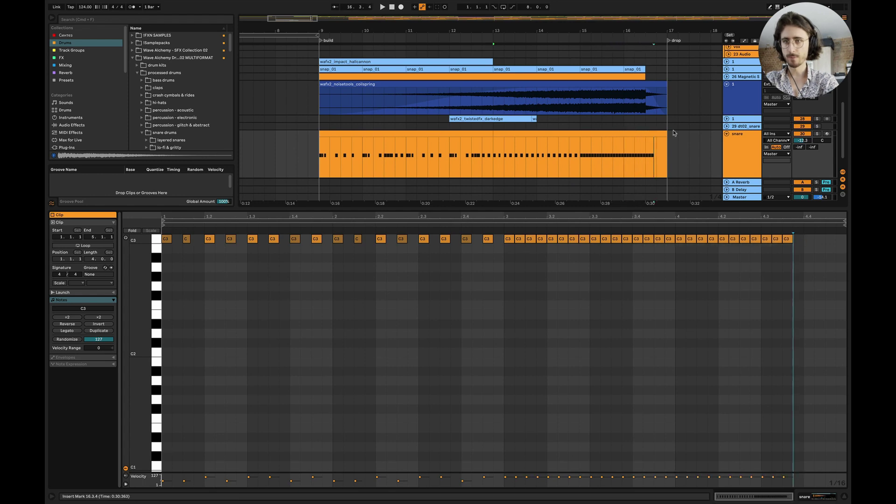
{"action": "left_click_drag", "start_coordinate": [663, 135], "coordinate": [643, 135]}
Set the snare sampler's filter frequency to 188 Hz and display the automation lanes with the device view hidden.
{"action": "double_click", "coordinate": [756, 152]}
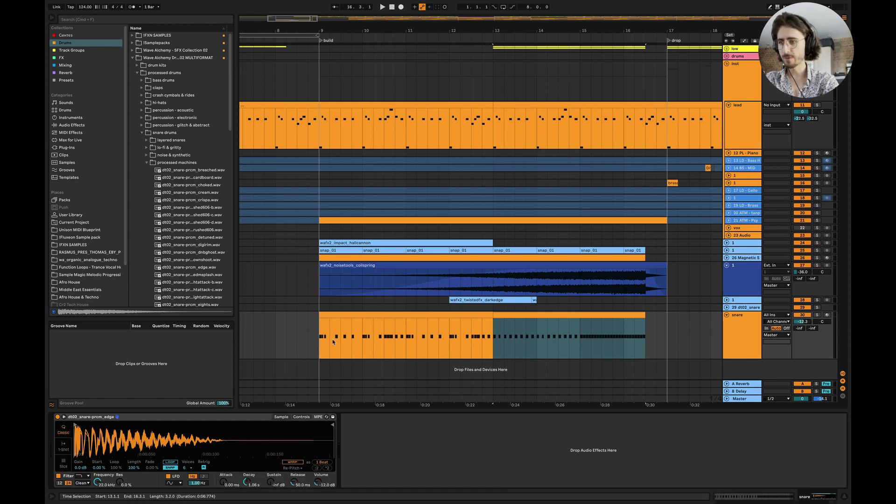
{"action": "left_click_drag", "start_coordinate": [333, 343], "coordinate": [451, 344]}
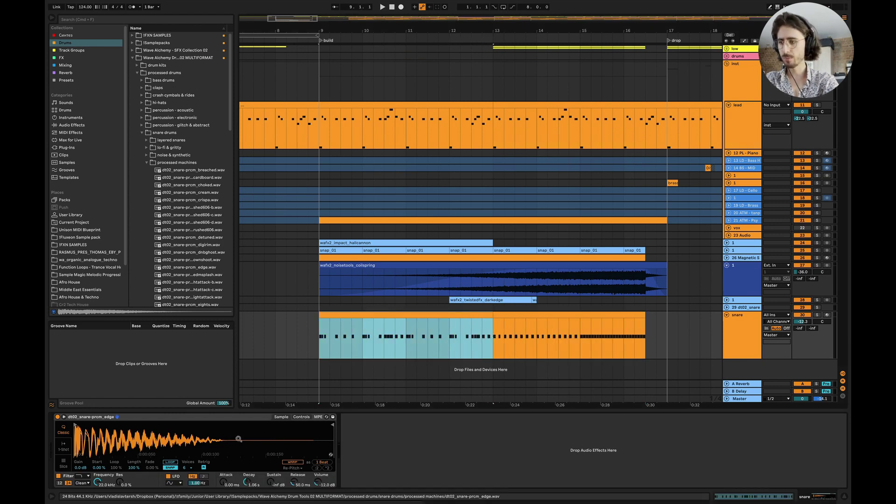
{"action": "left_click_drag", "start_coordinate": [98, 482], "coordinate": [97, 493]}
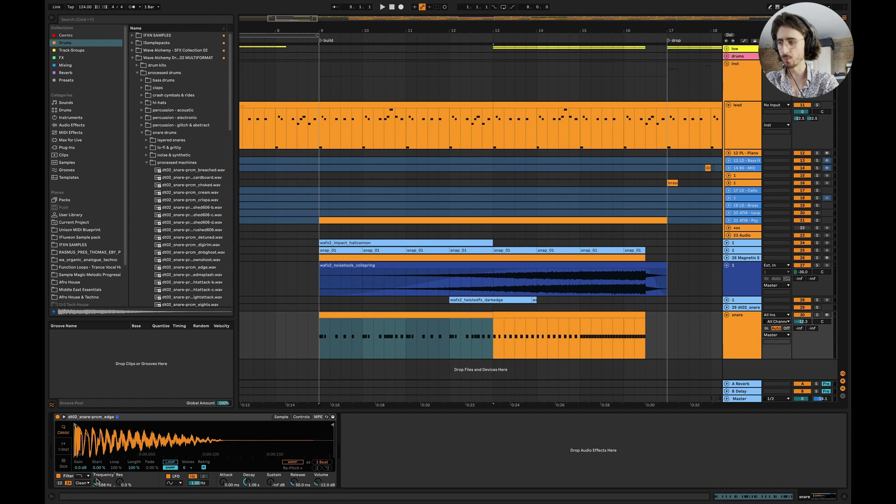
{"action": "key", "text": "a"}
{"action": "key", "text": "super+alt+l"}
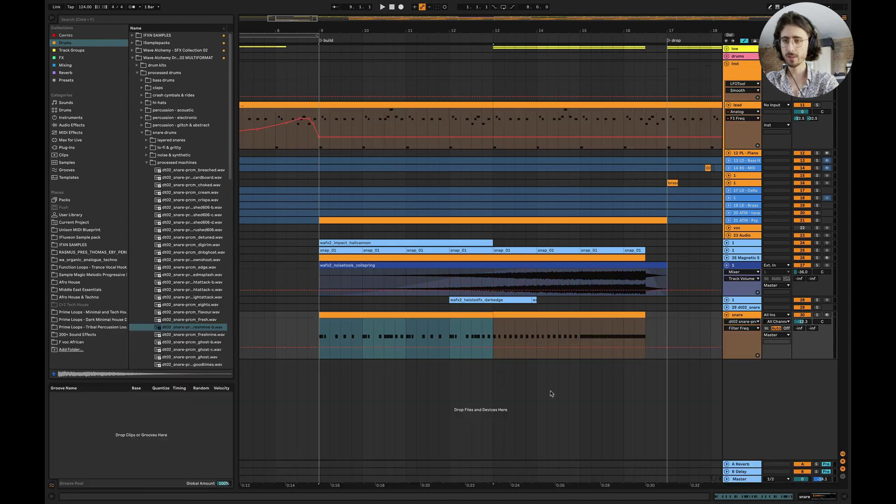
Automate the snare's filter frequency to ramp up from 188 Hz at bar 9 to bar 13 and raise the section after it.
{"action": "scroll", "coordinate": [578, 310], "scroll_direction": "left", "scroll_amount": 1}
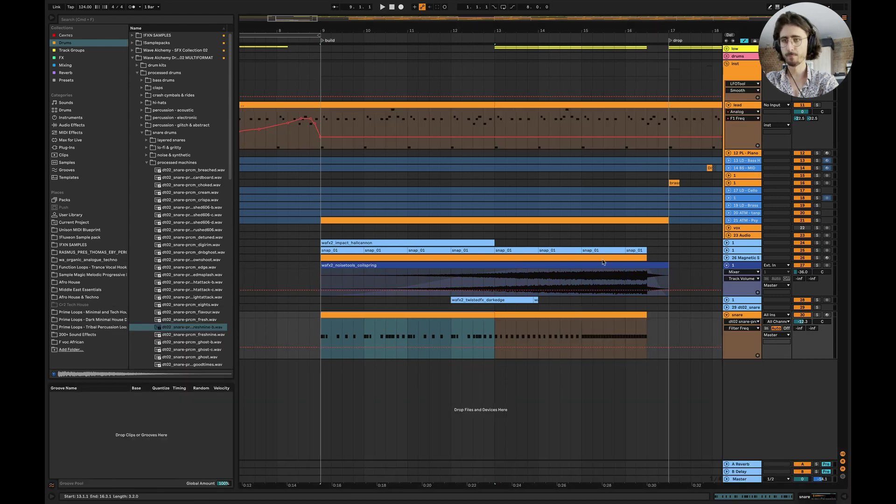
{"action": "left_click", "coordinate": [727, 64]}
{"action": "left_click", "coordinate": [494, 188]}
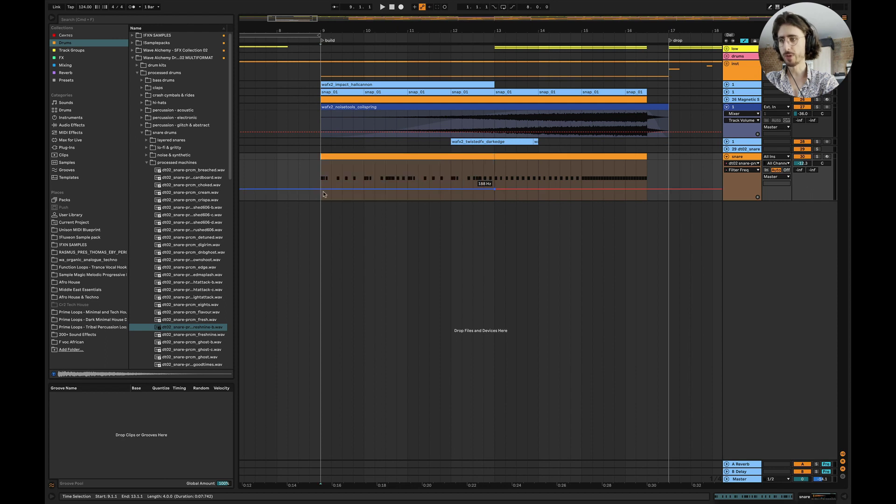
{"action": "key", "text": "space"}
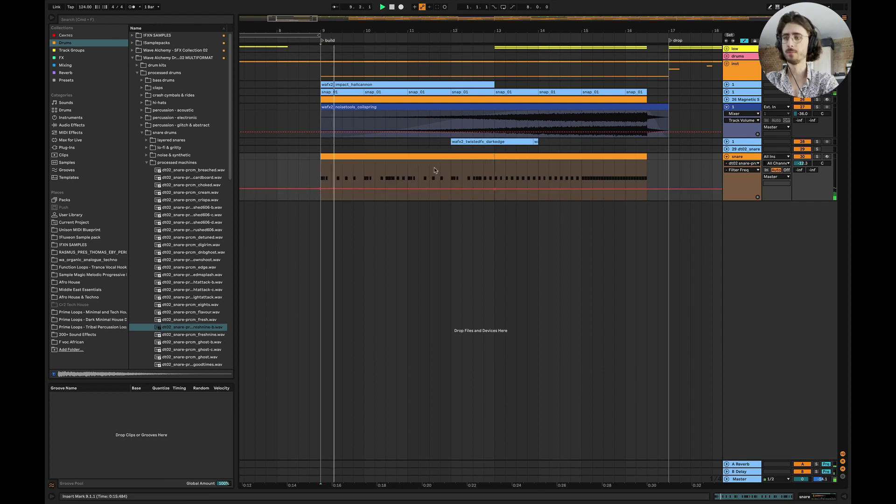
{"action": "left_click_drag", "start_coordinate": [491, 190], "coordinate": [495, 169]}
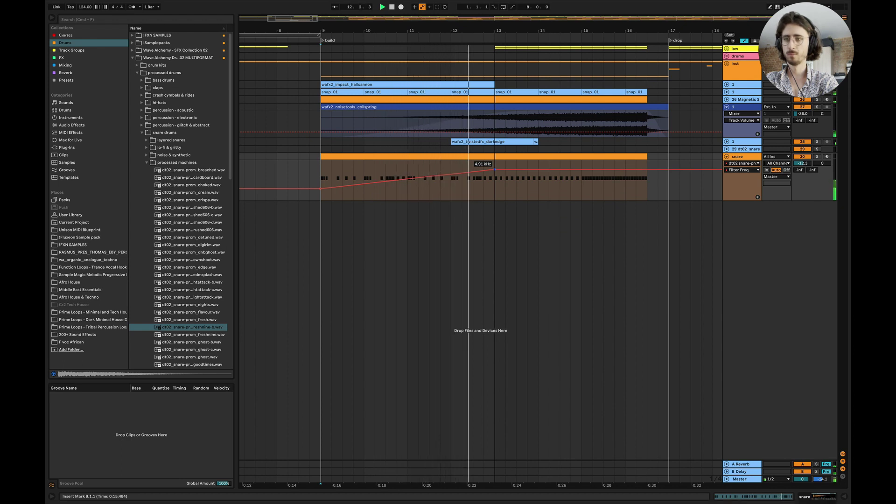
{"action": "left_click_drag", "start_coordinate": [538, 170], "coordinate": [539, 162]}
Lower the snare track volume to -18.1 dB and listen to the build running into the drop.
{"action": "left_click_drag", "start_coordinate": [803, 163], "coordinate": [803, 173]}
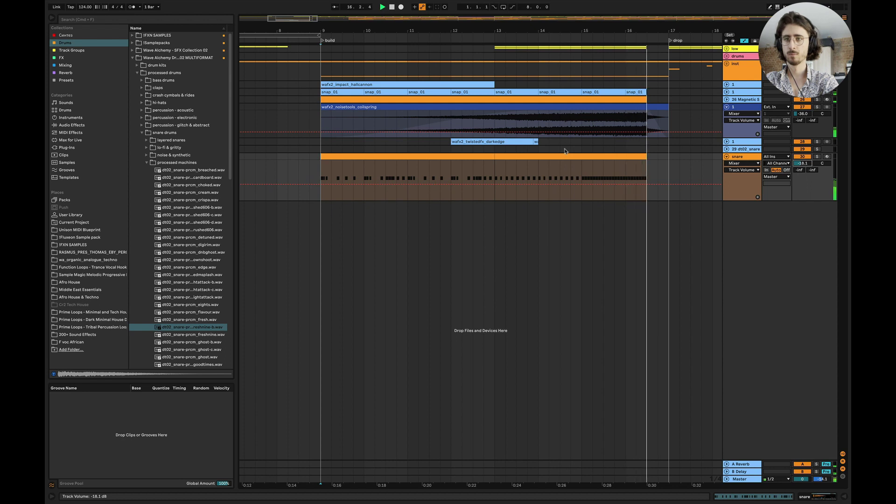
{"action": "scroll", "coordinate": [565, 151], "scroll_direction": "right", "scroll_amount": 6}
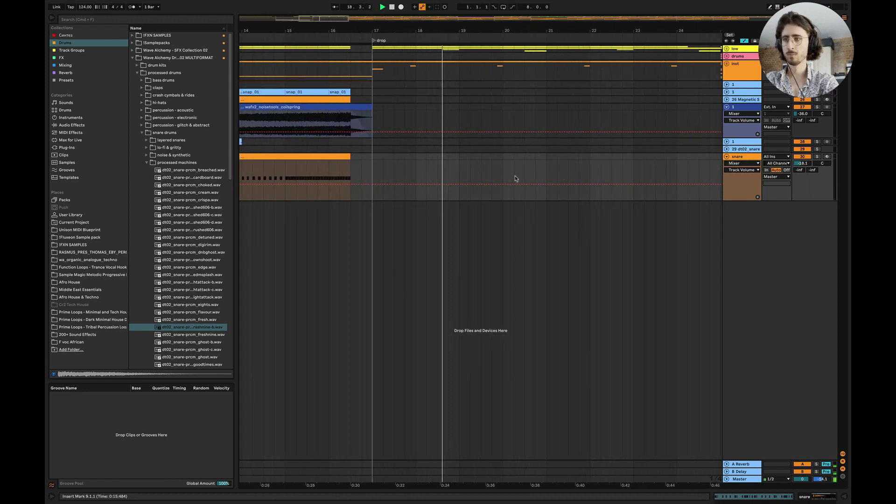
{"action": "scroll", "coordinate": [515, 176], "scroll_direction": "left", "scroll_amount": 3}
{"action": "scroll", "coordinate": [514, 176], "scroll_direction": "down", "scroll_amount": 5}
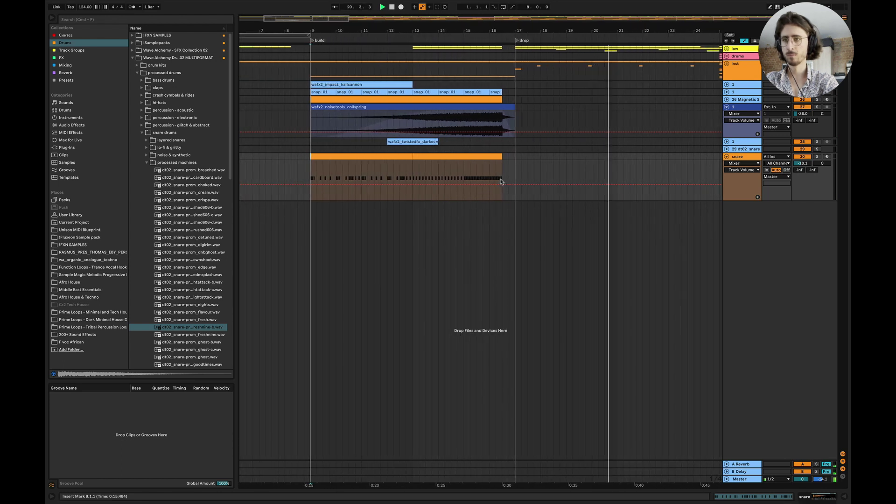
{"action": "scroll", "coordinate": [500, 180], "scroll_direction": "left", "scroll_amount": 2}
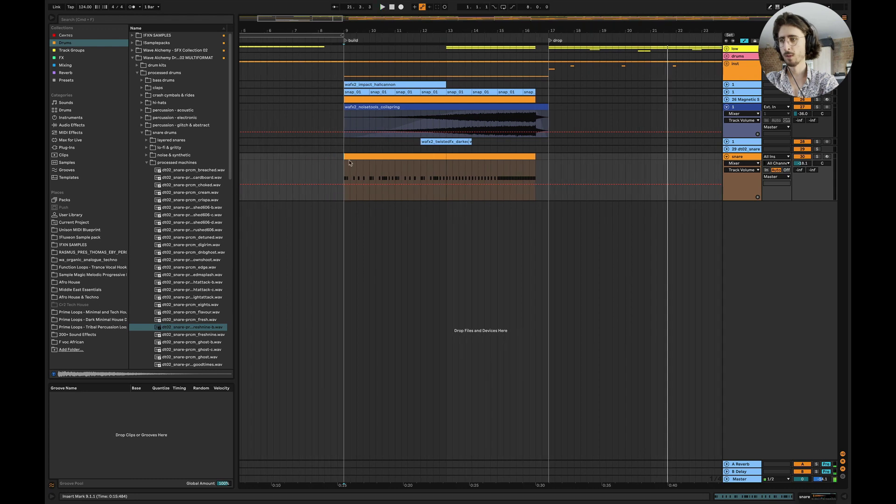
{"action": "left_click", "coordinate": [331, 163]}
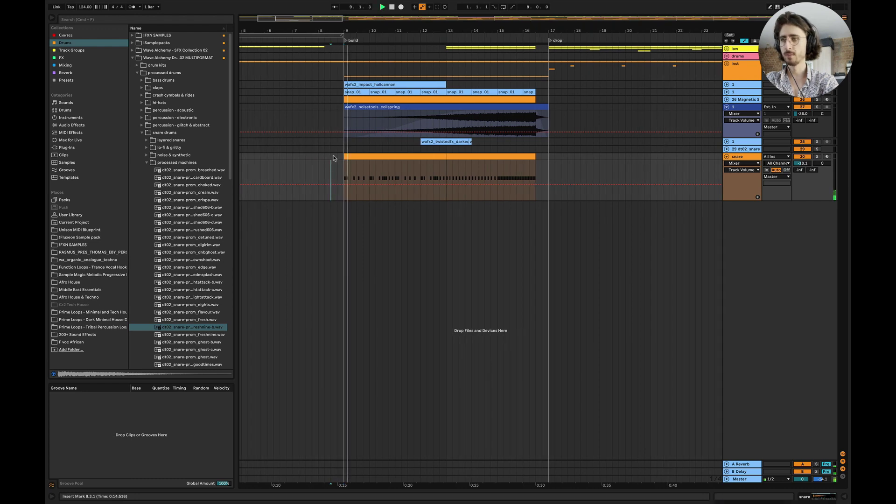
Copy the brass_1 clip from the start of the drop to the start of the build at 9.1.1 and play the transition.
{"action": "left_click", "coordinate": [727, 63]}
{"action": "scroll", "coordinate": [646, 94], "scroll_direction": "left", "scroll_amount": 2}
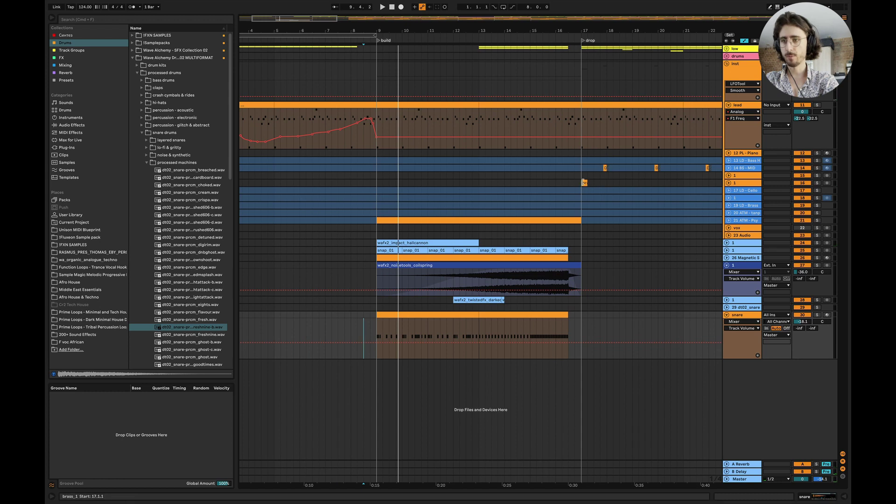
{"action": "left_click", "coordinate": [584, 182]}
{"action": "key", "text": "space"}
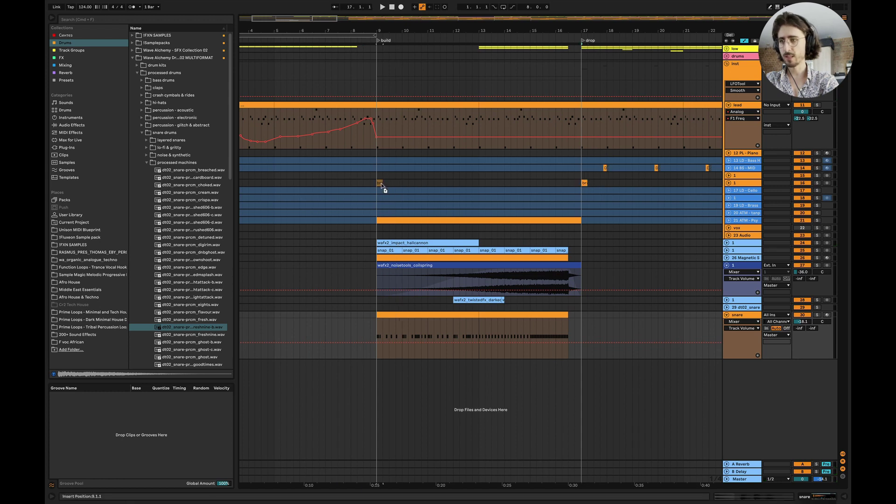
{"action": "left_click", "coordinate": [379, 183]}
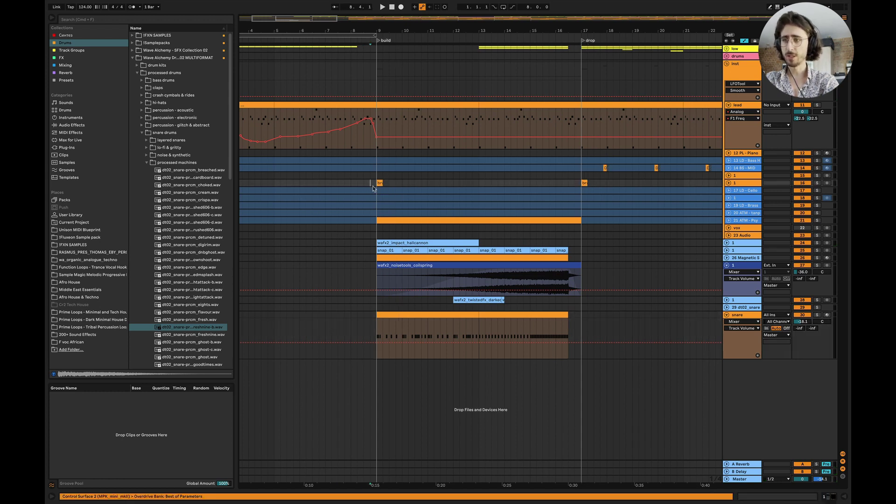
{"action": "left_click", "coordinate": [372, 188]}
{"action": "key", "text": "space"}
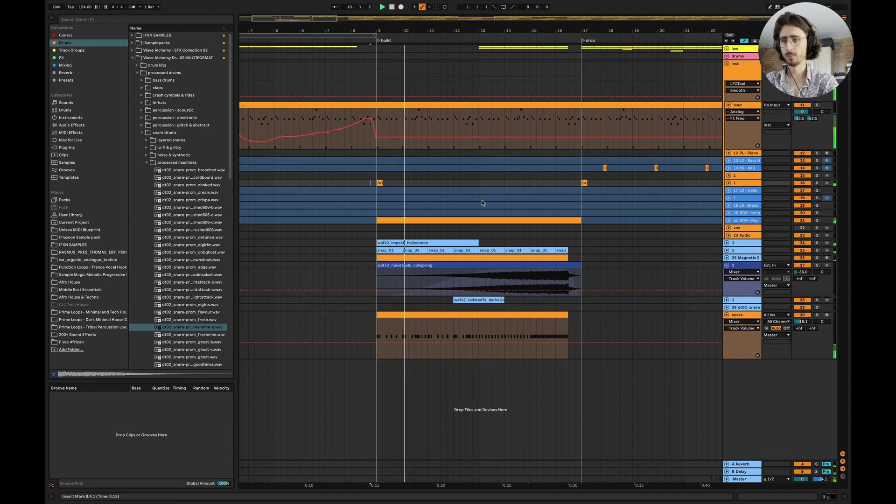
Recolour the wafx2_twistedfx_darkedge clip and its track dark blue, and extend the clip's end to 14.2.1.
{"action": "right_click", "coordinate": [487, 301]}
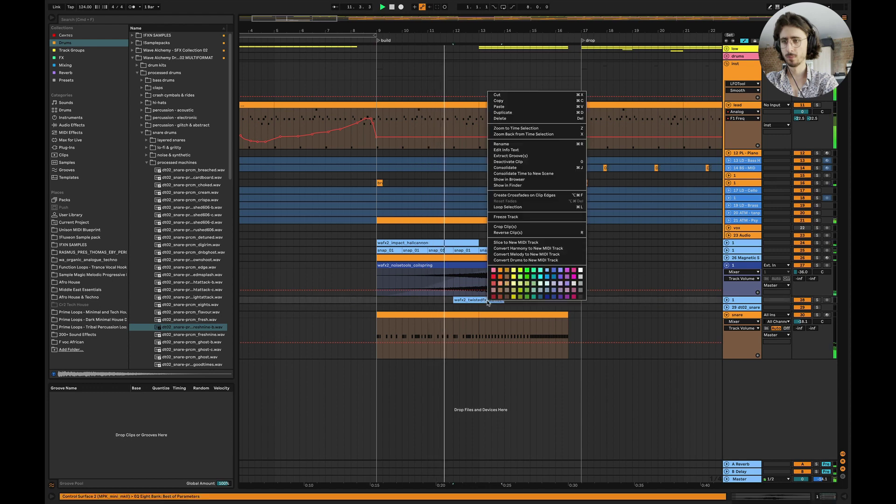
{"action": "left_click", "coordinate": [554, 297]}
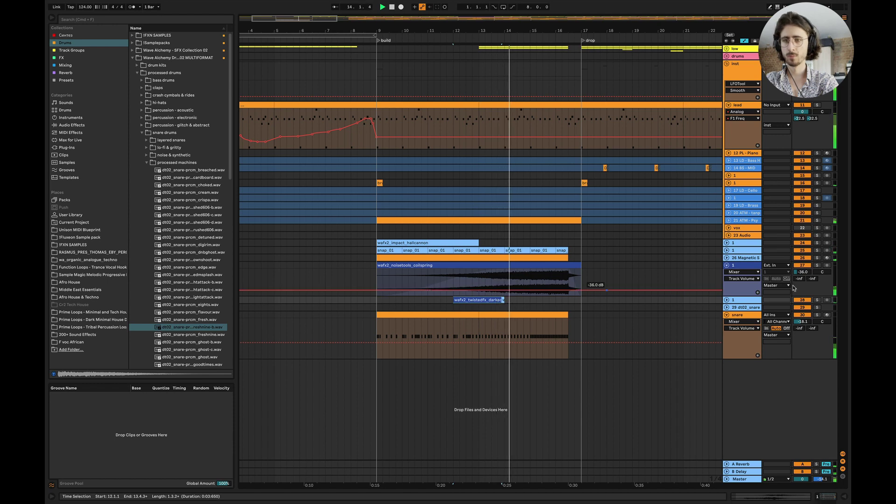
{"action": "left_click", "coordinate": [727, 265]}
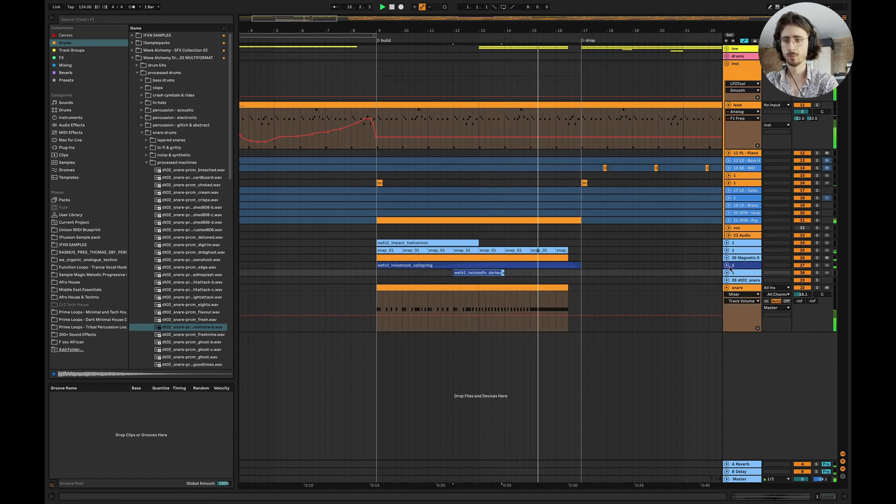
{"action": "right_click", "coordinate": [735, 275]}
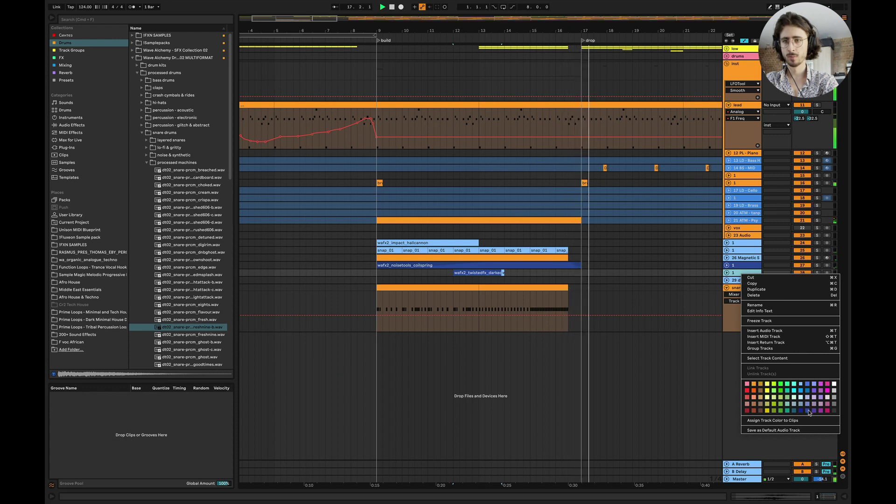
{"action": "left_click", "coordinate": [802, 411]}
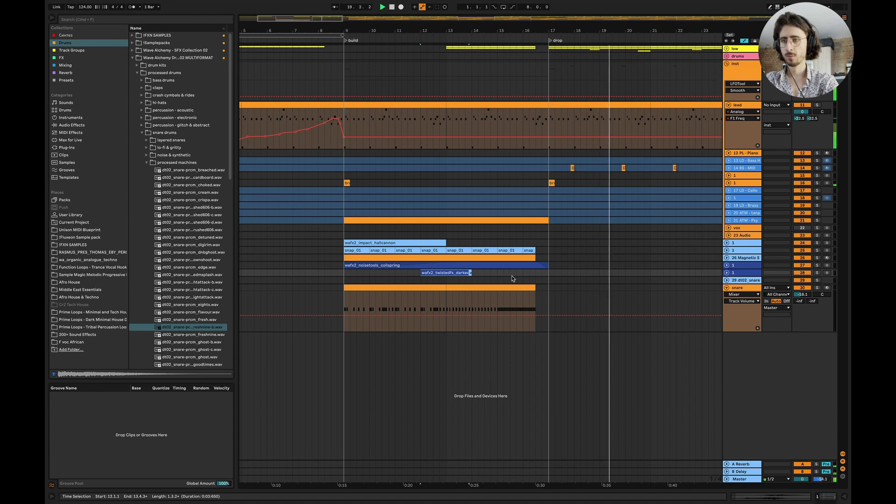
{"action": "left_click", "coordinate": [406, 206]}
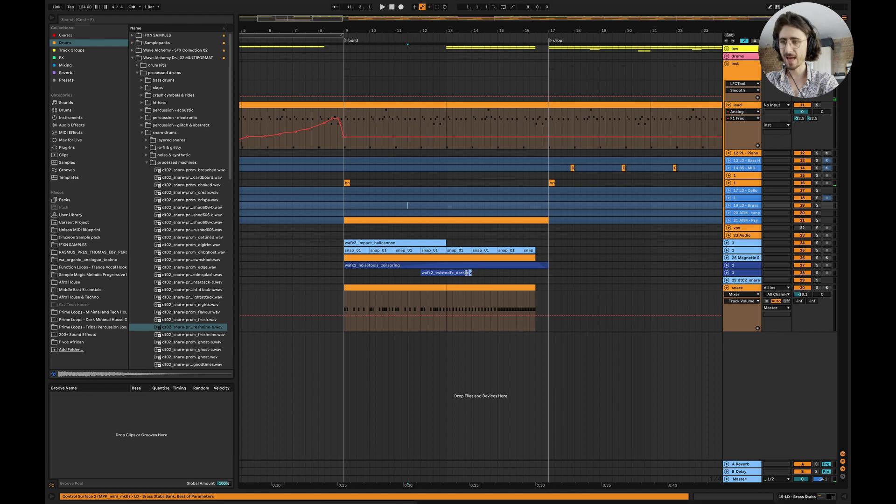
{"action": "left_click_drag", "start_coordinate": [469, 273], "coordinate": [476, 273]}
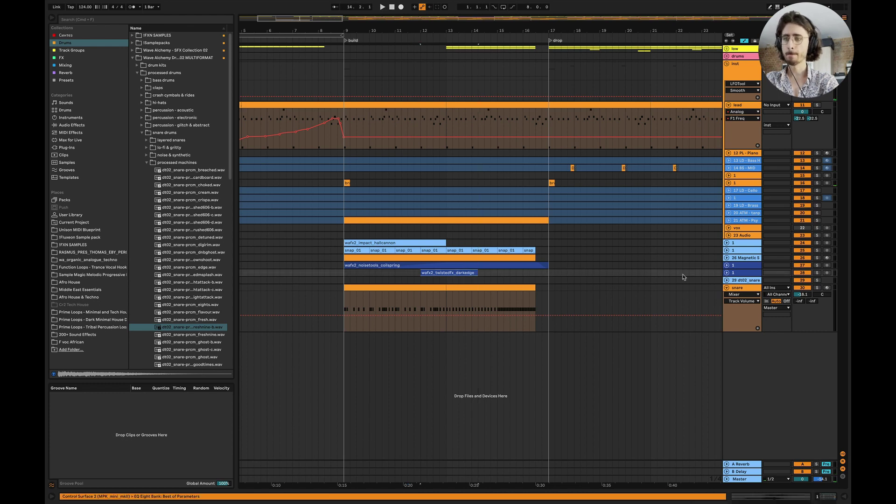
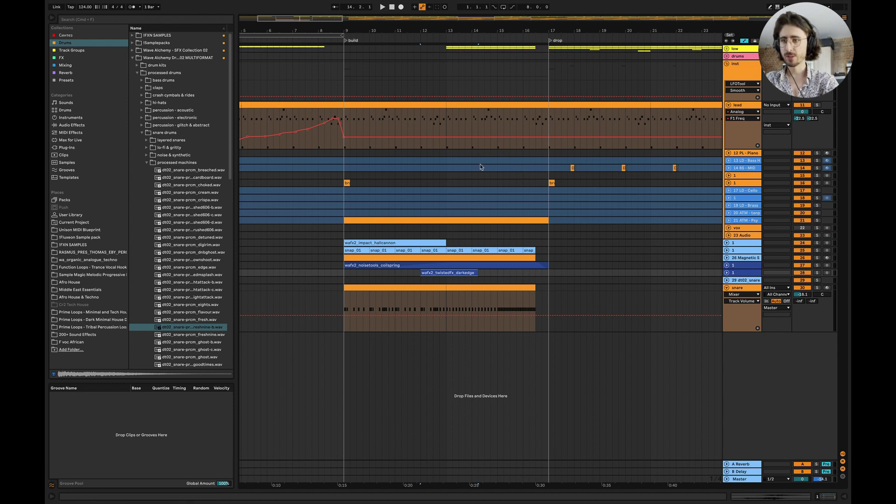
Move the snap_01 track into the drums group and apply the group's colour to its tracks and clips, with the inst group folded.
{"action": "left_click", "coordinate": [735, 242]}
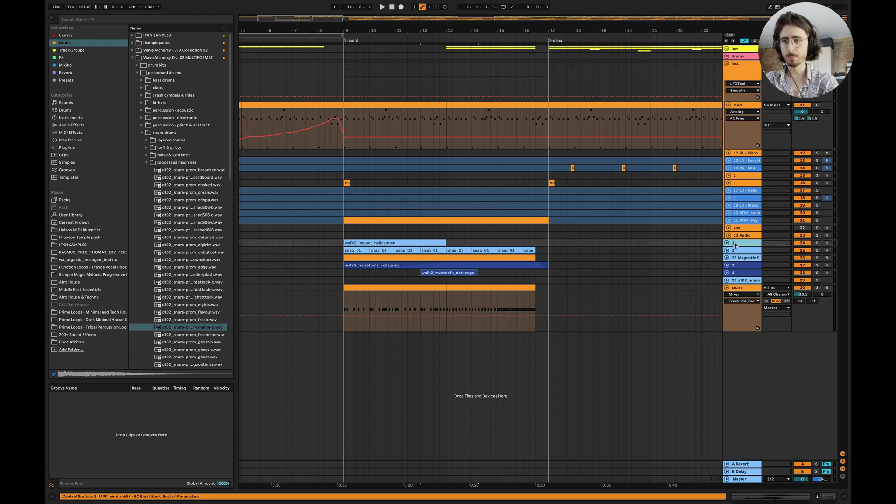
{"action": "left_click", "coordinate": [738, 250]}
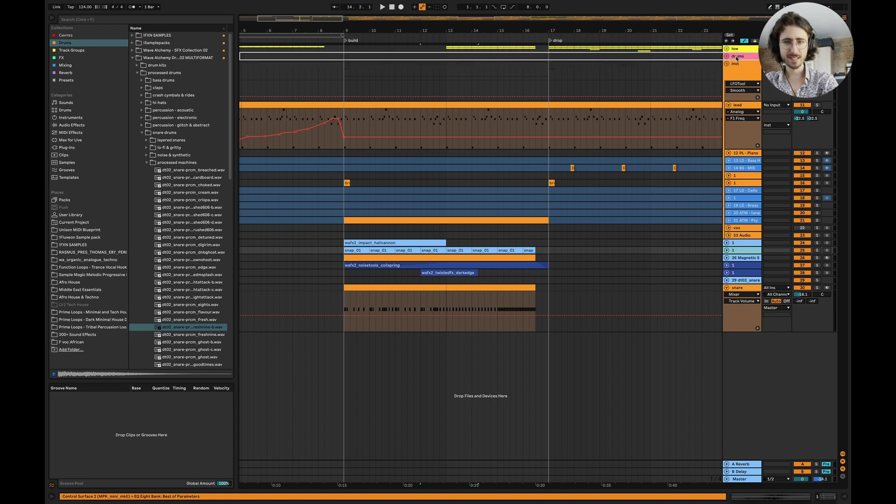
{"action": "left_click_drag", "start_coordinate": [737, 58], "coordinate": [736, 58]}
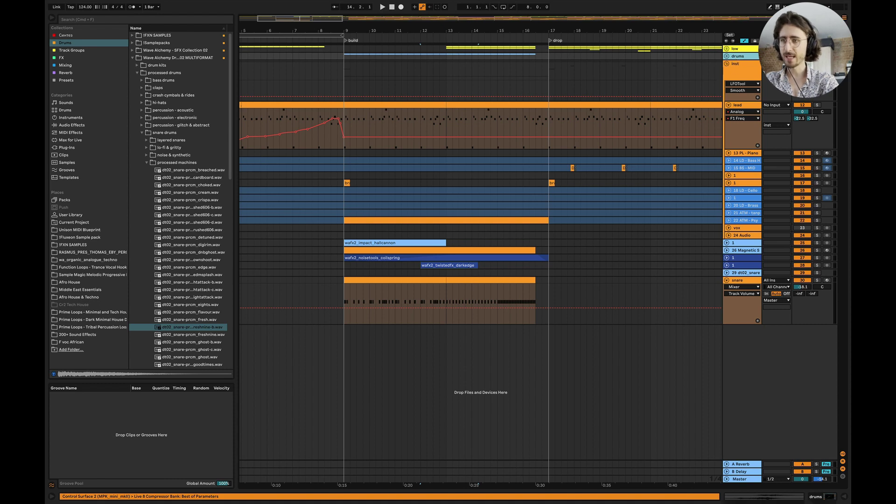
{"action": "left_click", "coordinate": [727, 65]}
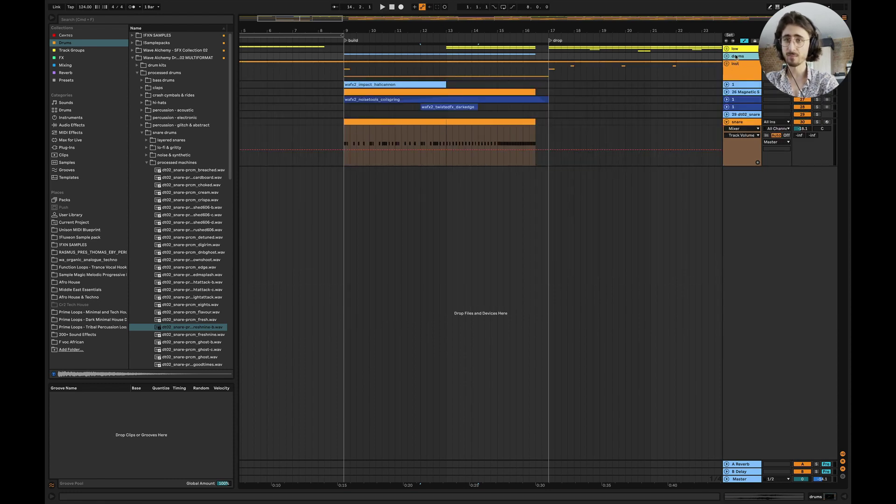
{"action": "right_click", "coordinate": [736, 56]}
{"action": "left_click", "coordinate": [751, 198]}
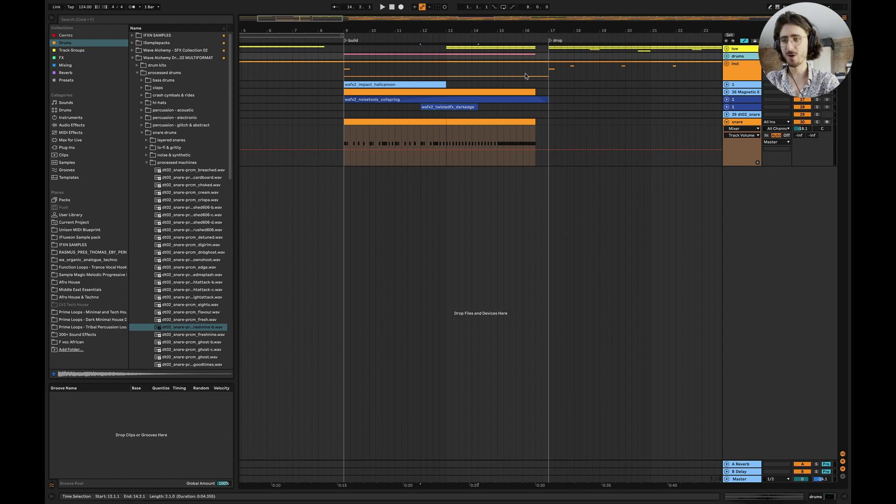
Play the build from its start at 9.1.1.
{"action": "left_click", "coordinate": [477, 79]}
{"action": "left_click", "coordinate": [350, 116]}
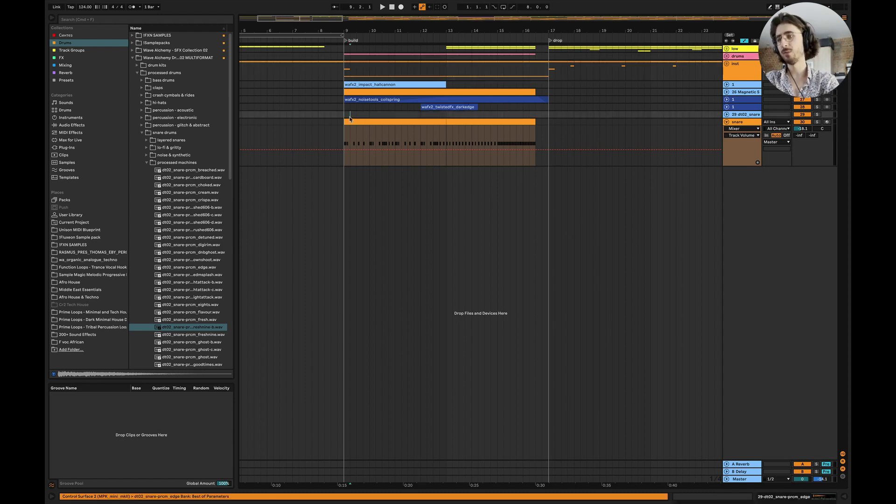
{"action": "left_click", "coordinate": [344, 110]}
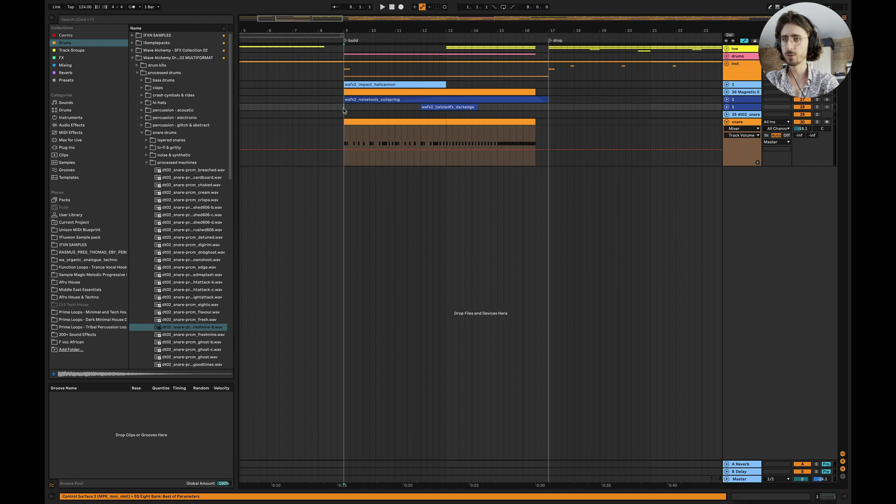
{"action": "key", "text": "space"}
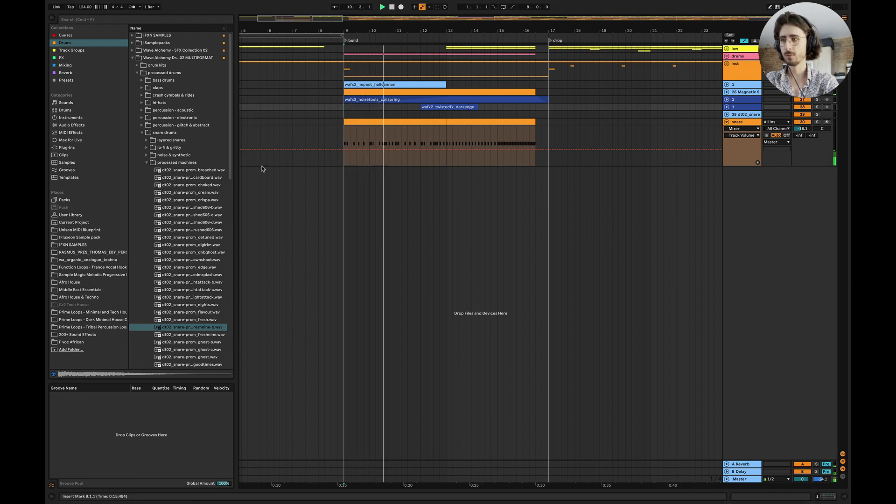
Open the percussion folder of the zwook full drum shots - 2015 collection in the drum samples.
{"action": "left_click", "coordinate": [141, 132]}
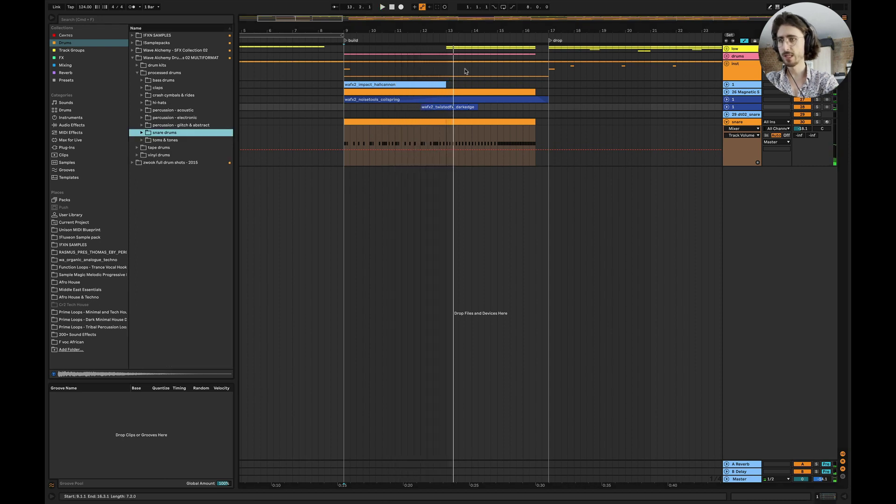
{"action": "left_click_drag", "start_coordinate": [447, 51], "coordinate": [485, 49]}
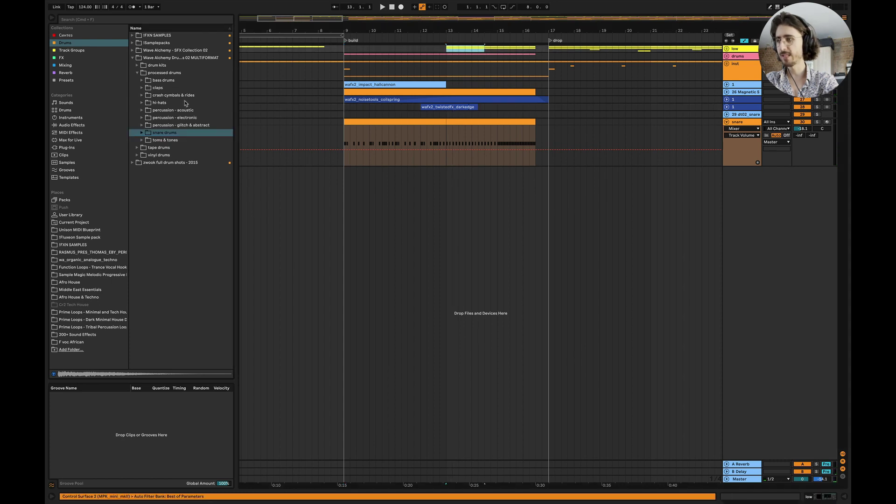
{"action": "left_click", "coordinate": [141, 118]}
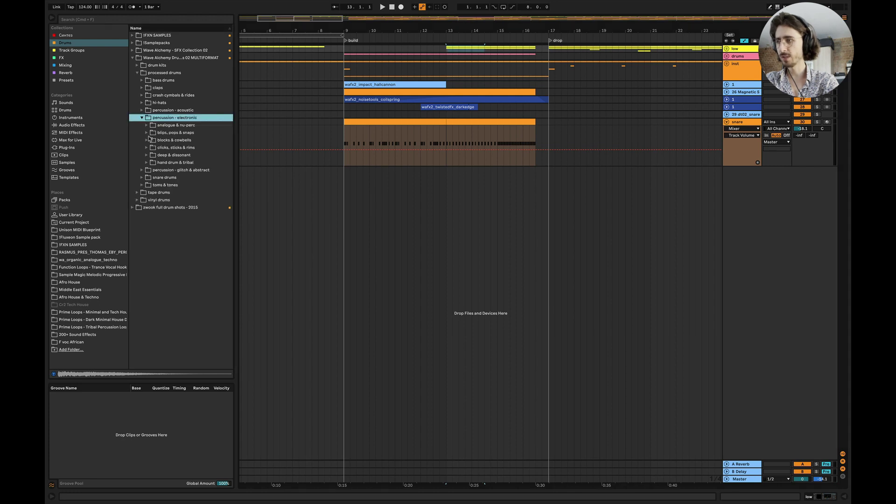
{"action": "left_click", "coordinate": [132, 208]}
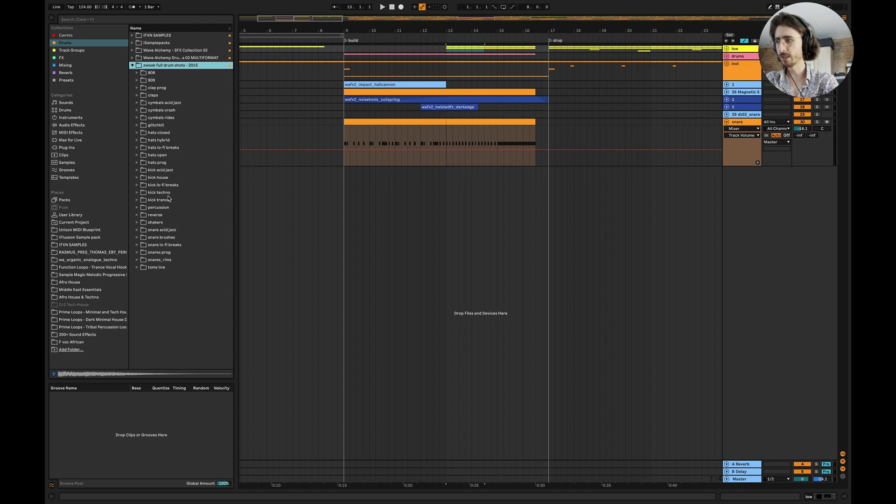
{"action": "left_click", "coordinate": [137, 208]}
{"action": "scroll", "coordinate": [177, 210], "scroll_direction": "down", "scroll_amount": 20}
Audition the percussion one-shots between percussion-147.wav and percussion-158.wav for a hit to use in the build.
{"action": "left_click", "coordinate": [181, 249]}
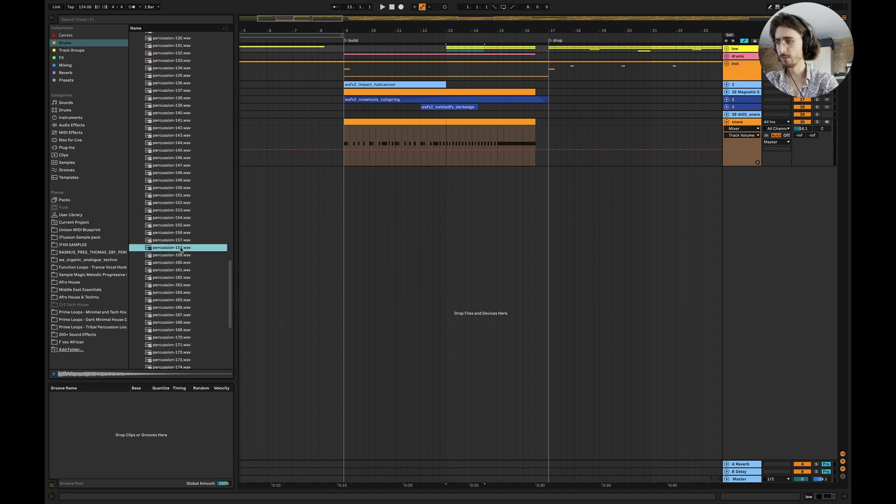
{"action": "left_click", "coordinate": [189, 218]}
{"action": "left_click", "coordinate": [177, 195]}
{"action": "left_click", "coordinate": [175, 165]}
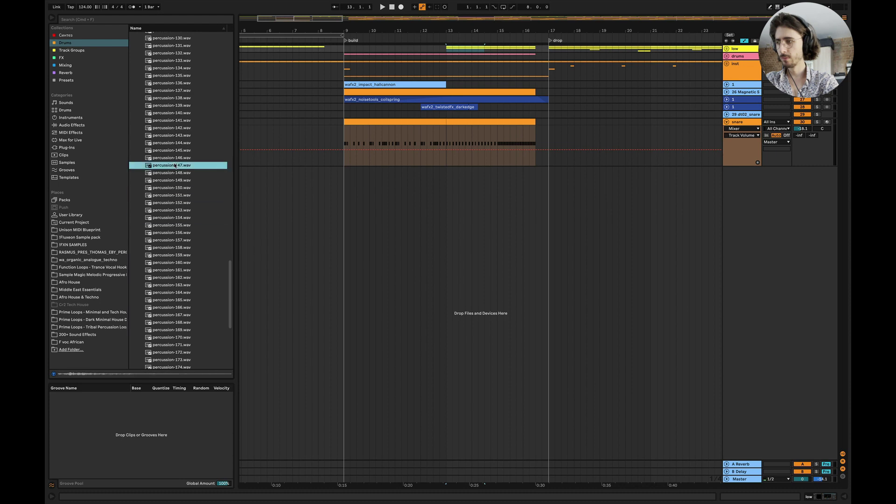
{"action": "left_click", "coordinate": [176, 196]}
{"action": "left_click", "coordinate": [175, 188]}
{"action": "left_click", "coordinate": [173, 196]}
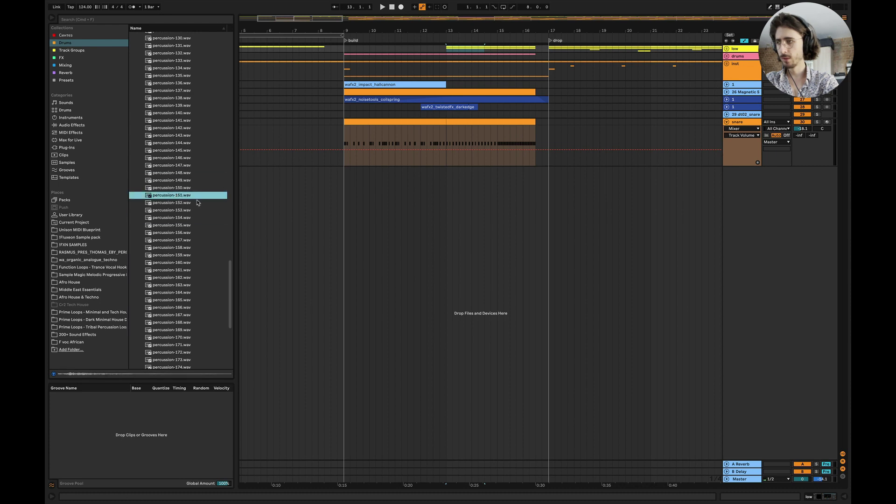
{"action": "left_click", "coordinate": [177, 188]}
{"action": "left_click", "coordinate": [180, 173]}
{"action": "left_click", "coordinate": [183, 165]}
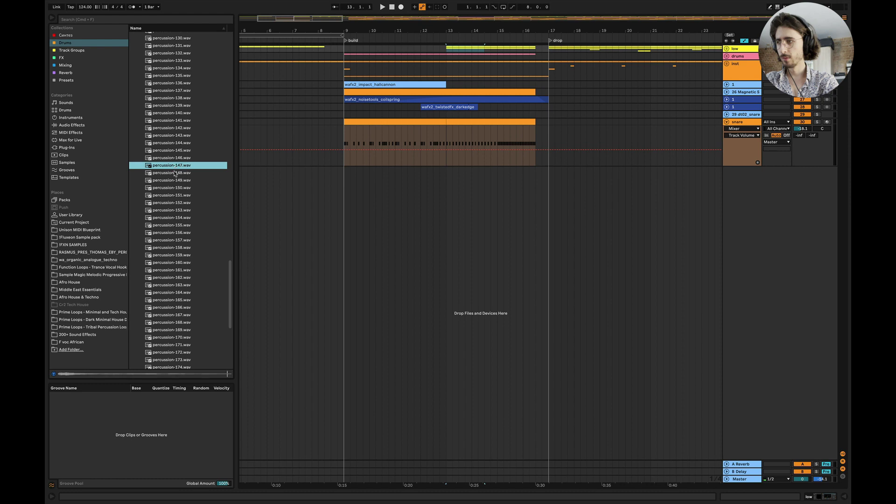
{"action": "left_click", "coordinate": [189, 171]}
Place percussion-148.wav at 13.1.1 on a new audio track below the snare and zoom in on it.
{"action": "left_click", "coordinate": [447, 173]}
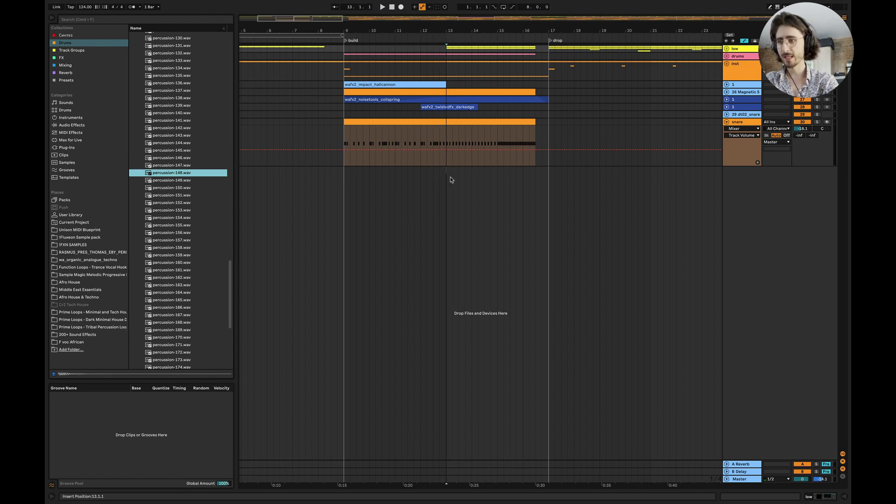
{"action": "left_click_drag", "start_coordinate": [189, 172], "coordinate": [451, 179]}
{"action": "left_click", "coordinate": [451, 179]}
{"action": "key", "text": "plus"}
{"action": "key", "text": "plus"}
{"action": "key", "text": "plus"}
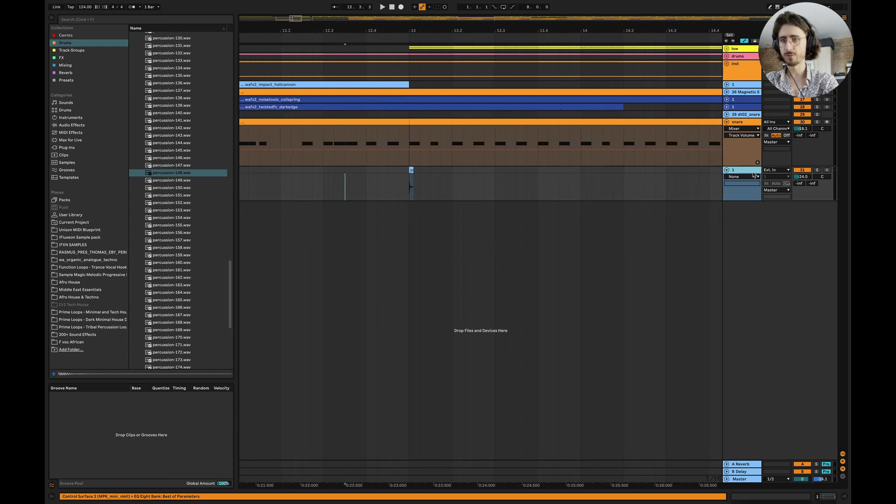
Add ValhallaVintageVerb after the EQ Eight on the new percussion track and set its decay to 13.03 s.
{"action": "double_click", "coordinate": [752, 171]}
{"action": "left_click", "coordinate": [73, 73]}
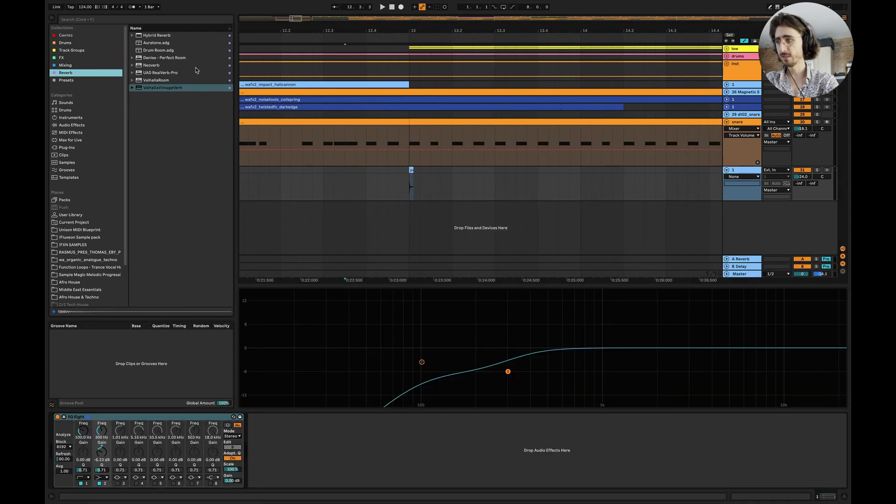
{"action": "left_click_drag", "start_coordinate": [149, 90], "coordinate": [270, 404]}
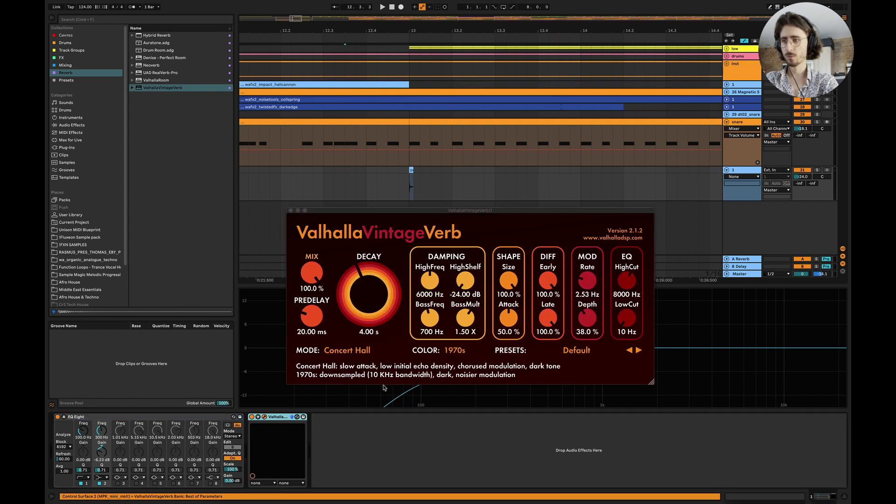
{"action": "left_click_drag", "start_coordinate": [377, 313], "coordinate": [377, 308]}
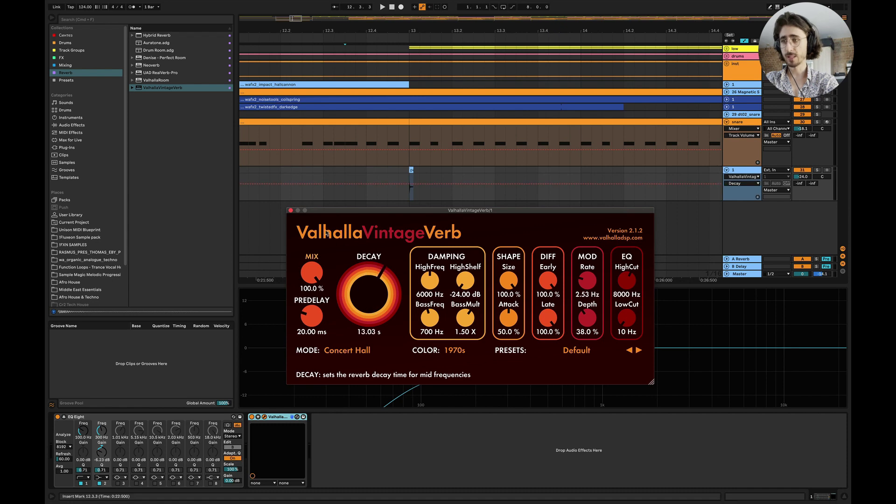
{"action": "left_click", "coordinate": [290, 211]}
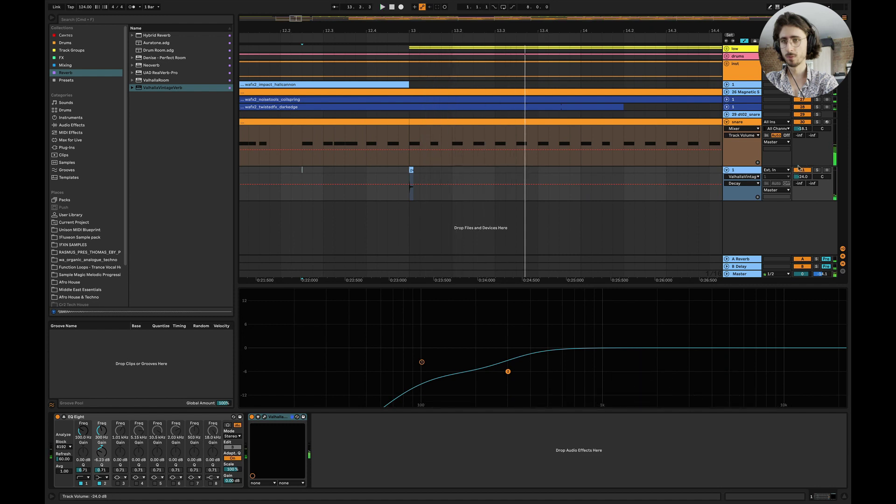
Raise the percussion track's volume to -12.5 dB and its delay send to -23.4 dB while playing the hit.
{"action": "key", "text": "space"}
{"action": "left_click_drag", "start_coordinate": [802, 177], "coordinate": [813, 180]}
{"action": "key", "text": "space"}
{"action": "key", "text": "space"}
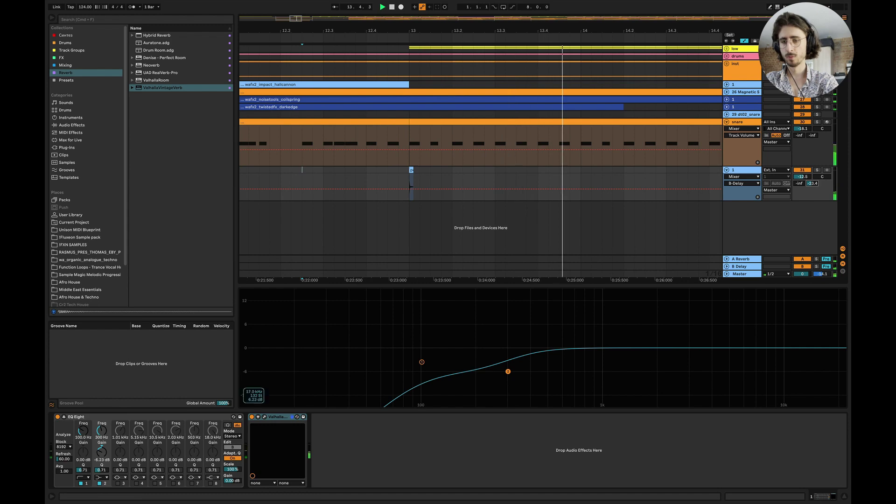
Hide the device view, listen to the build up to the drop and check the noise riser track, leaving it folded.
{"action": "key", "text": "super+alt+l"}
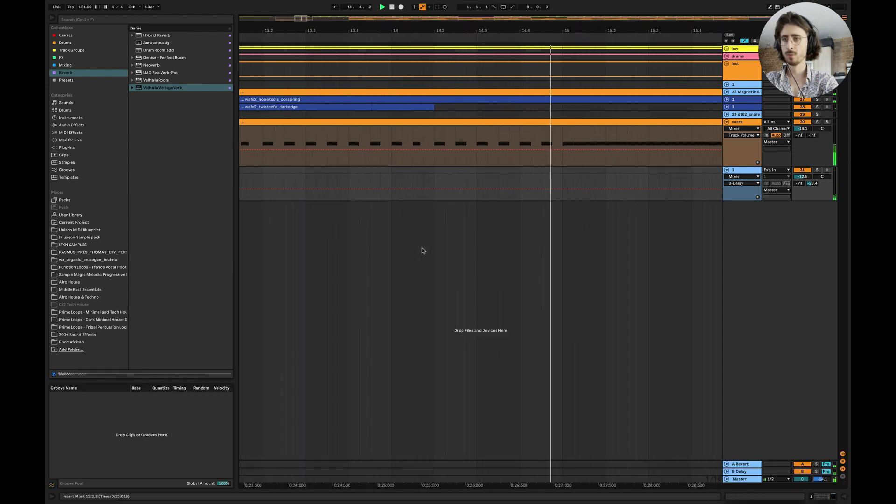
{"action": "scroll", "coordinate": [422, 250], "scroll_direction": "down", "scroll_amount": 6}
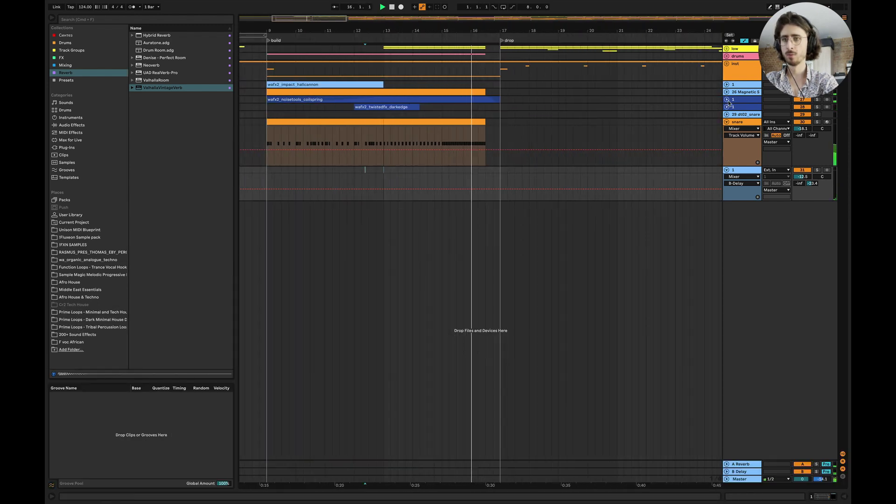
{"action": "left_click", "coordinate": [727, 100]}
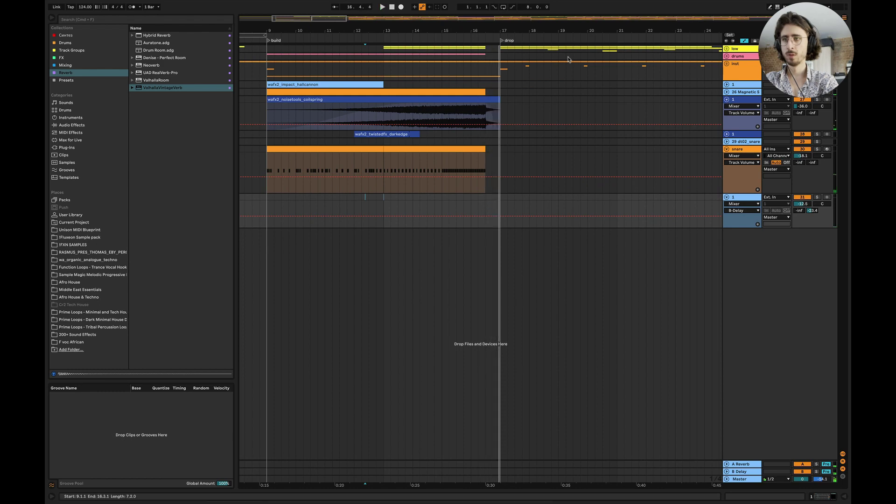
{"action": "left_click", "coordinate": [727, 100]}
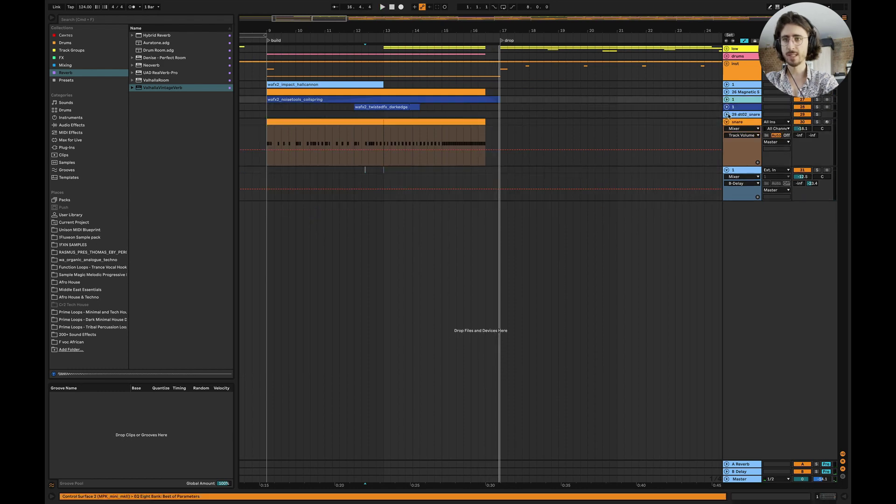
Fold the snare and percussion tracks and move the snare track into the inst group.
{"action": "left_click", "coordinate": [727, 122]}
{"action": "left_click", "coordinate": [727, 130]}
{"action": "left_click", "coordinate": [744, 122]}
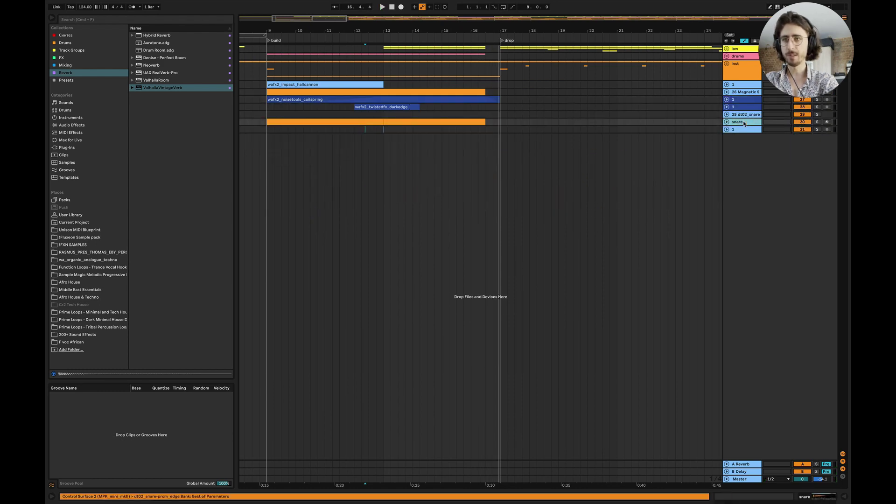
{"action": "left_click", "coordinate": [747, 77]}
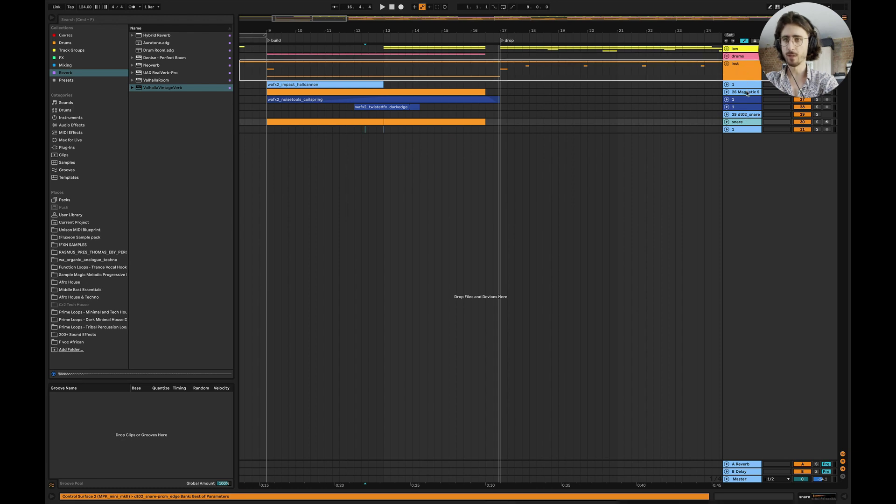
{"action": "left_click_drag", "start_coordinate": [745, 122], "coordinate": [747, 93]}
Move the Magnetic Strings track into the inst group.
{"action": "left_click", "coordinate": [749, 93]}
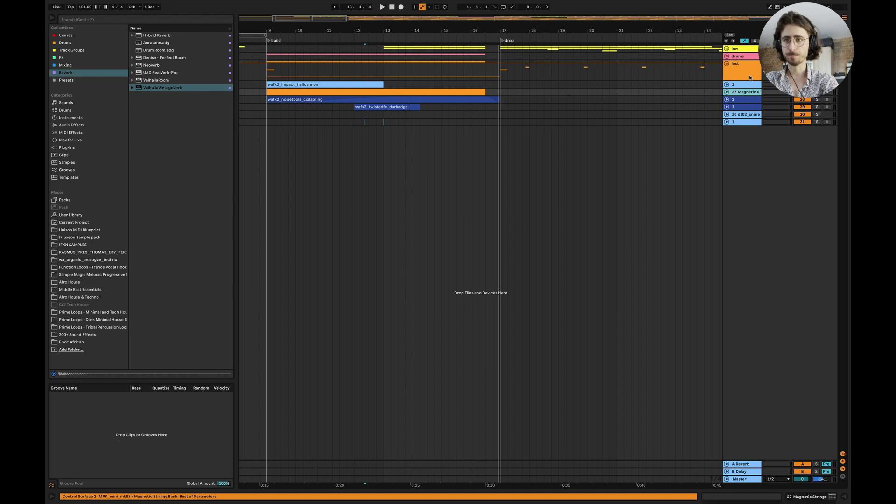
{"action": "left_click", "coordinate": [749, 76]}
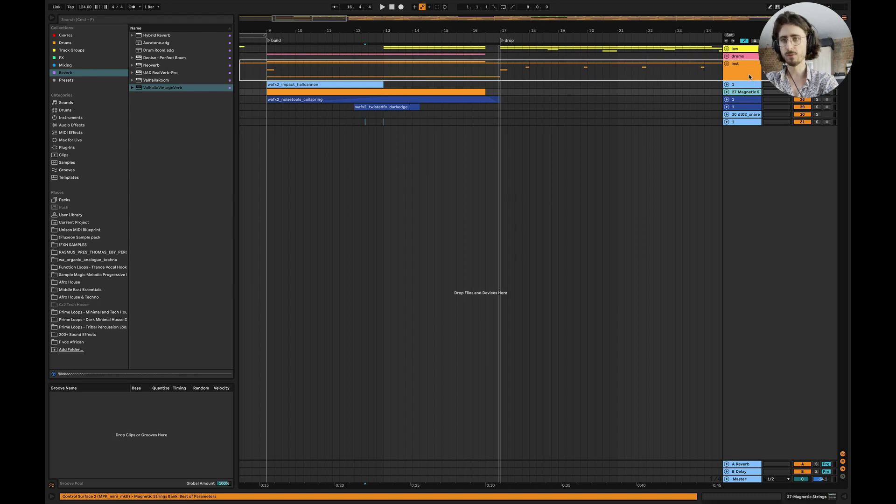
{"action": "key", "text": "Delete"}
Unfold the inst group and its LD - Cello Stabs track, and unfreeze that track.
{"action": "scroll", "coordinate": [648, 101], "scroll_direction": "right", "scroll_amount": 5}
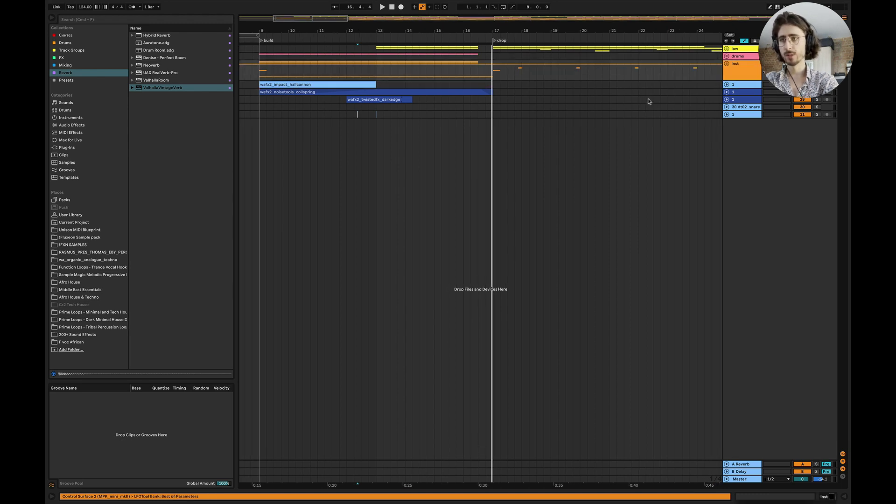
{"action": "left_click", "coordinate": [726, 64]}
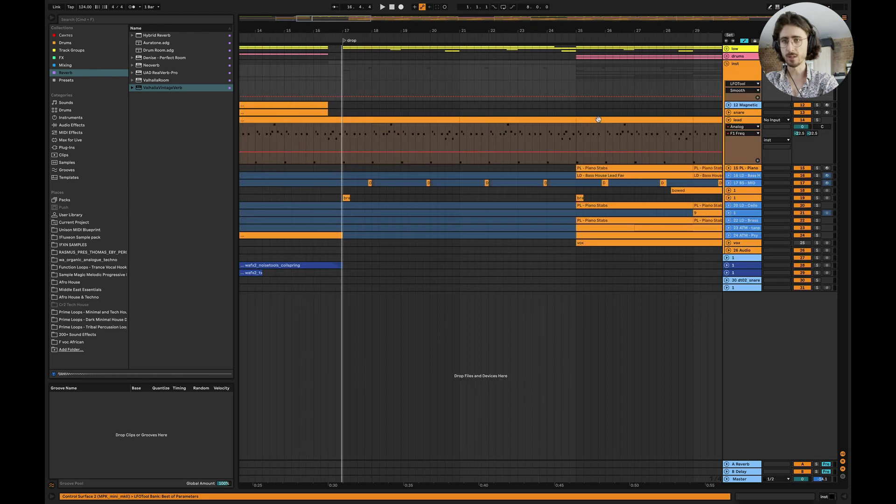
{"action": "scroll", "coordinate": [747, 199], "scroll_direction": "right", "scroll_amount": 1}
{"action": "left_click", "coordinate": [728, 206]}
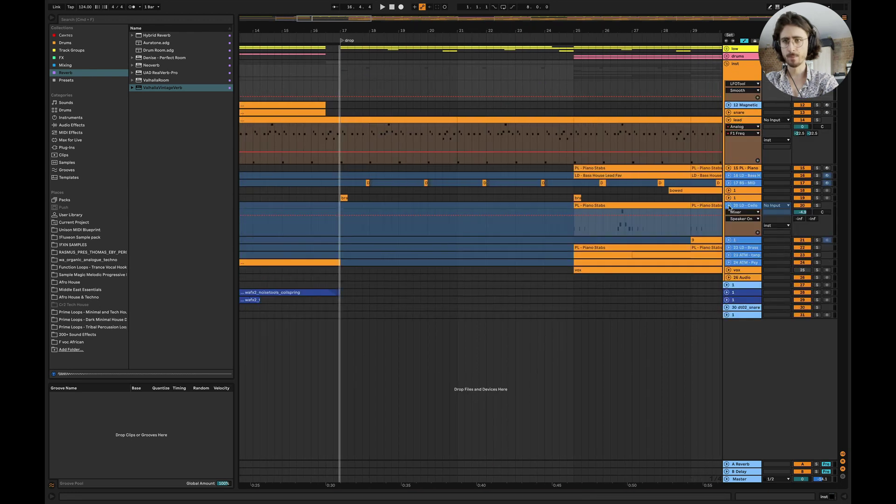
{"action": "scroll", "coordinate": [655, 236], "scroll_direction": "right", "scroll_amount": 2}
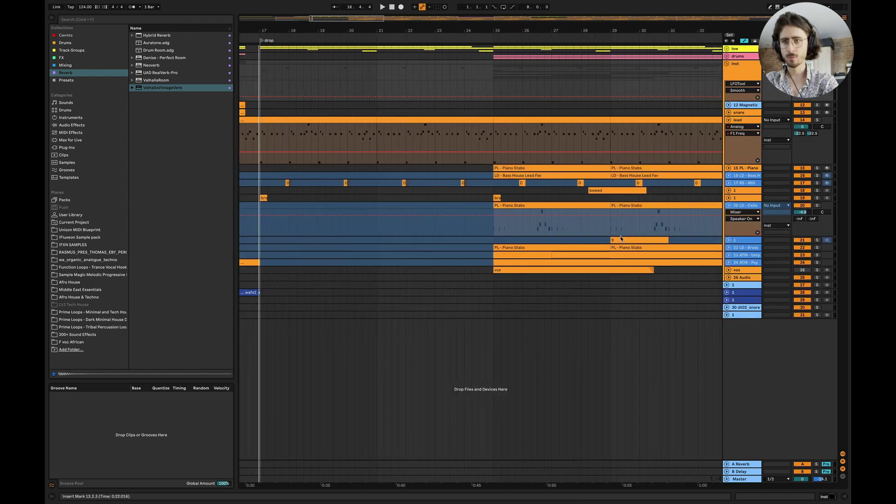
{"action": "scroll", "coordinate": [621, 239], "scroll_direction": "up", "scroll_amount": 5}
{"action": "scroll", "coordinate": [620, 239], "scroll_direction": "down", "scroll_amount": 2}
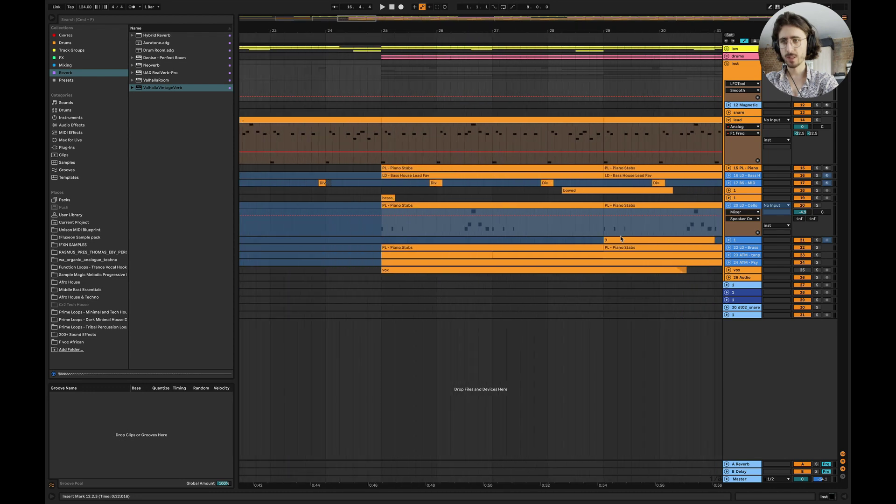
{"action": "scroll", "coordinate": [620, 238], "scroll_direction": "down", "scroll_amount": 4}
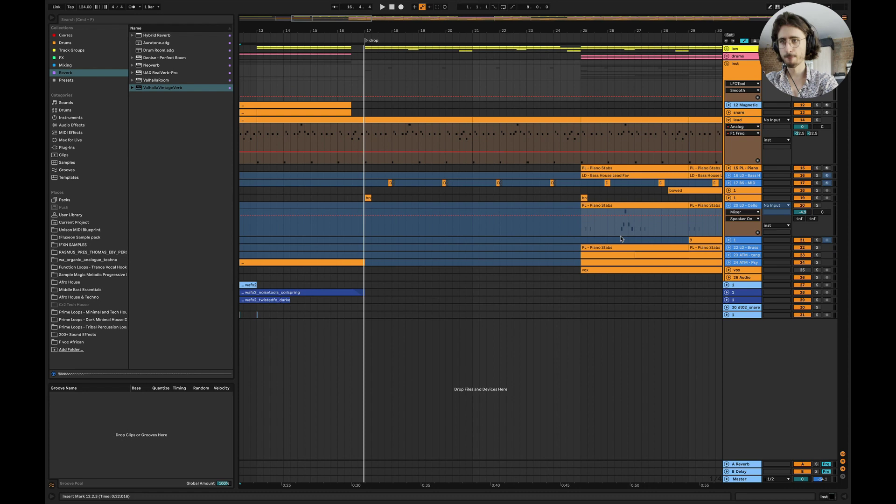
{"action": "right_click", "coordinate": [749, 206]}
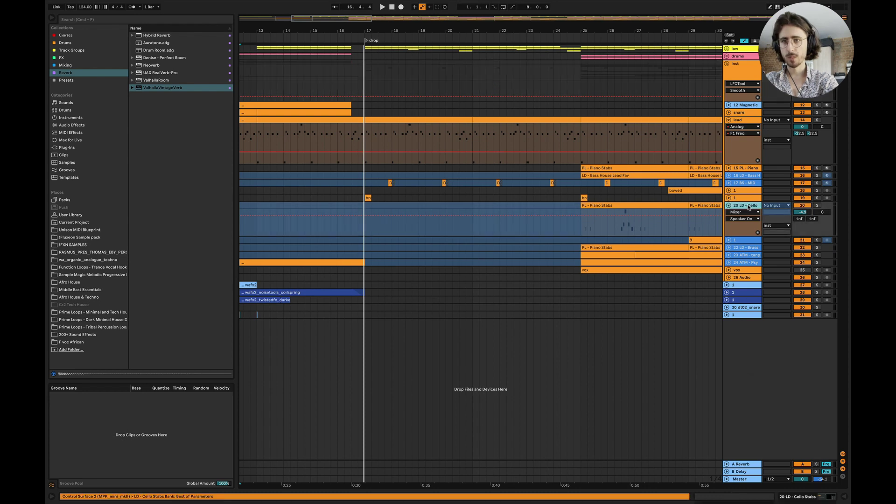
{"action": "left_click", "coordinate": [767, 253]}
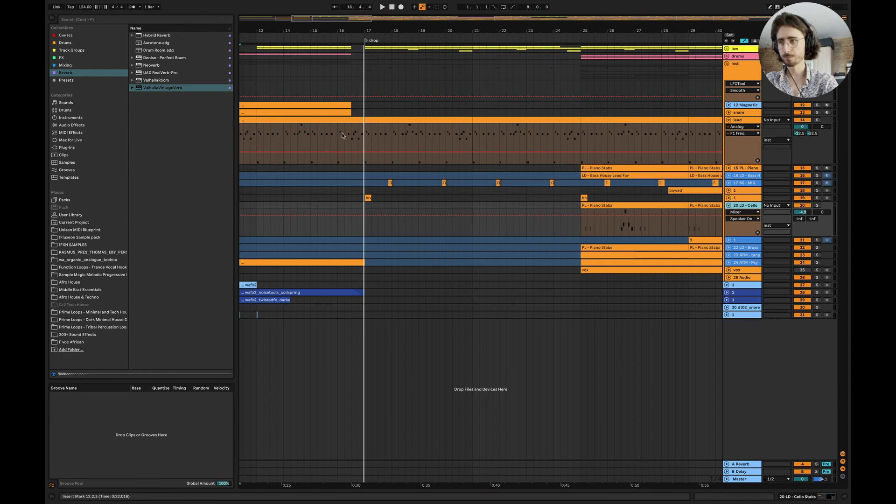
Copy the lead's last half bar before the drop onto the Cello Stabs track, then solo that track with the insert mark at 15.4.1.
{"action": "left_click_drag", "start_coordinate": [351, 134], "coordinate": [364, 225]}
{"action": "scroll", "coordinate": [354, 138], "scroll_direction": "up", "scroll_amount": 5}
{"action": "left_click", "coordinate": [317, 232]}
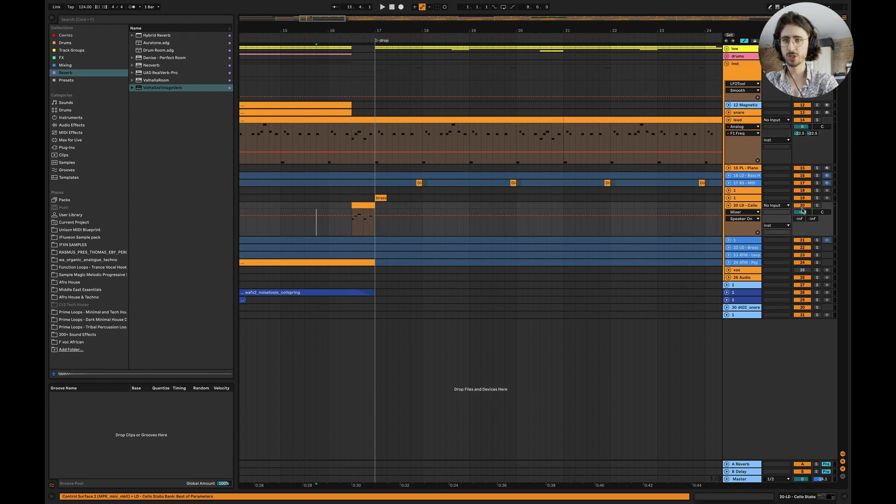
{"action": "left_click", "coordinate": [818, 206]}
{"action": "scroll", "coordinate": [626, 237], "scroll_direction": "down", "scroll_amount": 5}
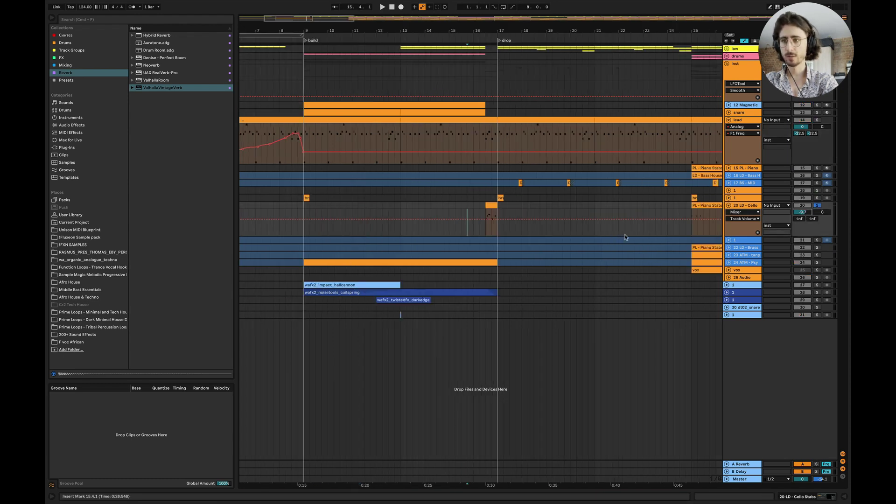
Play back the transition into the drop around the short cello fill clip, restarting from about bar 15.
{"action": "scroll", "coordinate": [525, 200], "scroll_direction": "right", "scroll_amount": 6}
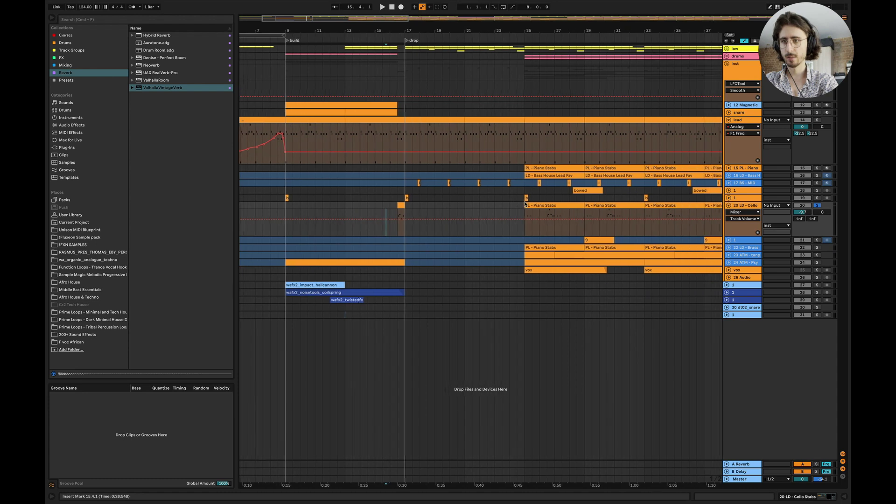
{"action": "key", "text": "space"}
{"action": "scroll", "coordinate": [408, 225], "scroll_direction": "up", "scroll_amount": 5}
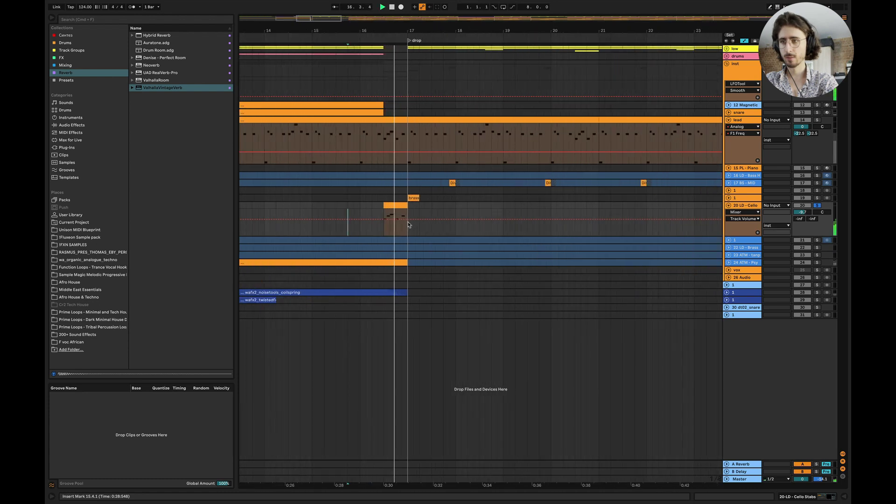
{"action": "key", "text": "space"}
{"action": "left_click", "coordinate": [316, 210]}
{"action": "key", "text": "space"}
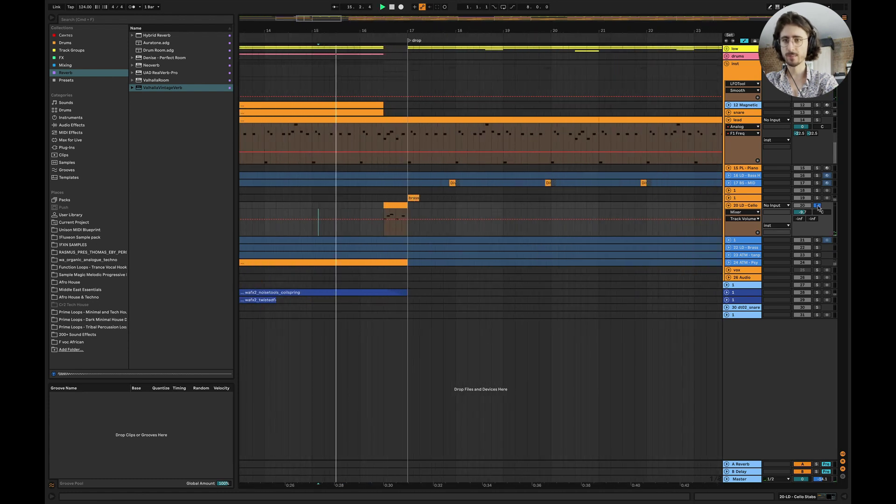
Take the 20 LD - Cello Stabs track out of solo and set its volume to -2.0 dB during playback of the transition.
{"action": "left_click_drag", "start_coordinate": [808, 214], "coordinate": [807, 210]}
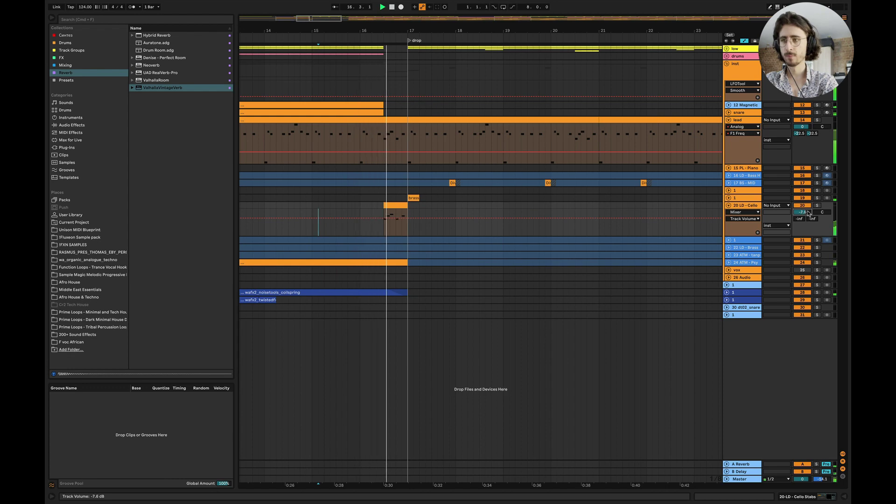
{"action": "key", "text": "space"}
{"action": "left_click", "coordinate": [355, 235]}
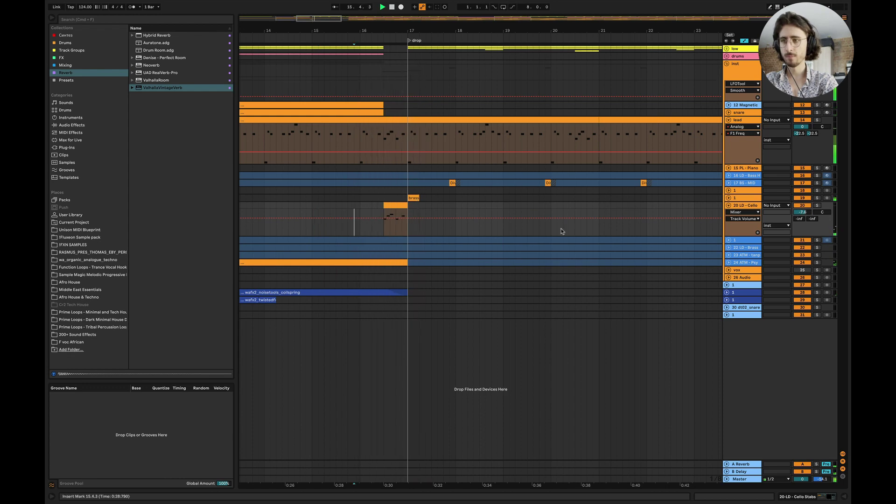
{"action": "key", "text": "space"}
{"action": "key", "text": "space"}
{"action": "key", "text": "space"}
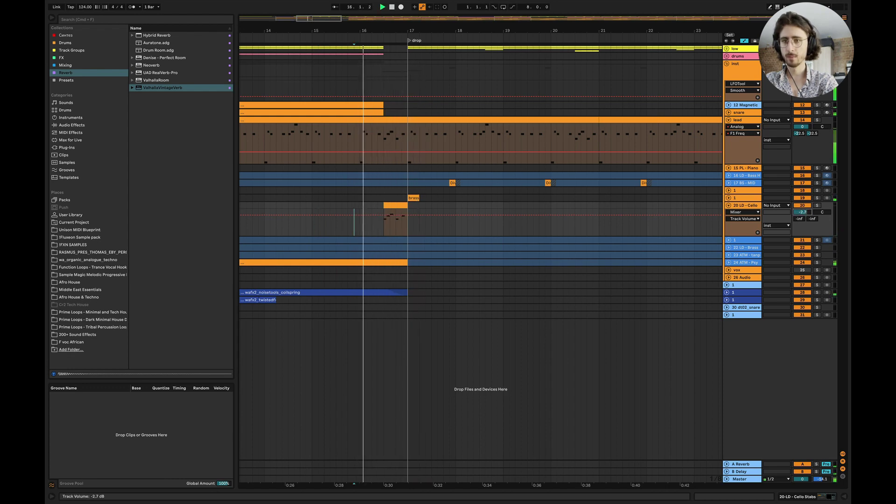
{"action": "left_click_drag", "start_coordinate": [801, 213], "coordinate": [801, 211]}
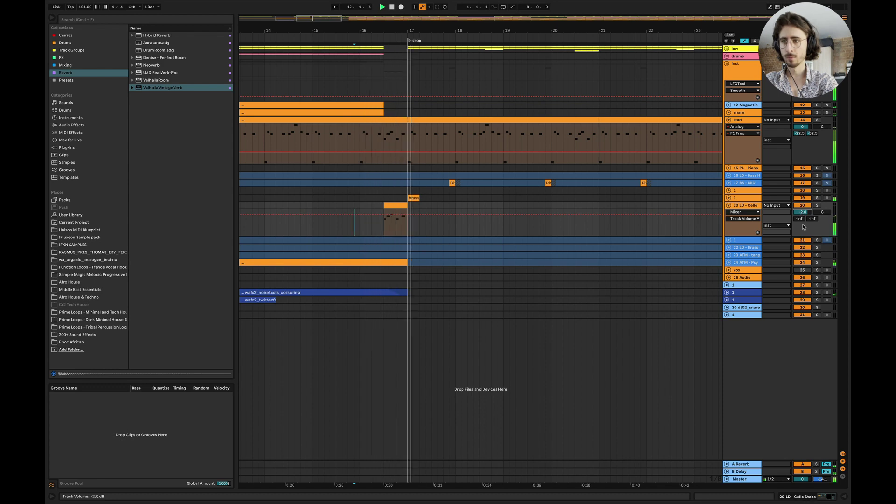
Delete the 17 BS - MIDI track's clips from bar 17 to bar 21, in the first four bars of the drop.
{"action": "scroll", "coordinate": [410, 241], "scroll_direction": "right", "scroll_amount": 4}
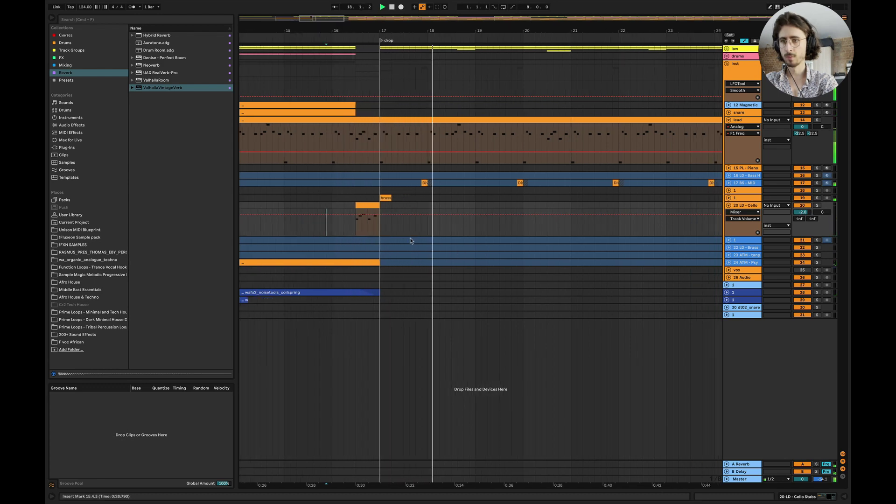
{"action": "scroll", "coordinate": [411, 240], "scroll_direction": "down", "scroll_amount": 3}
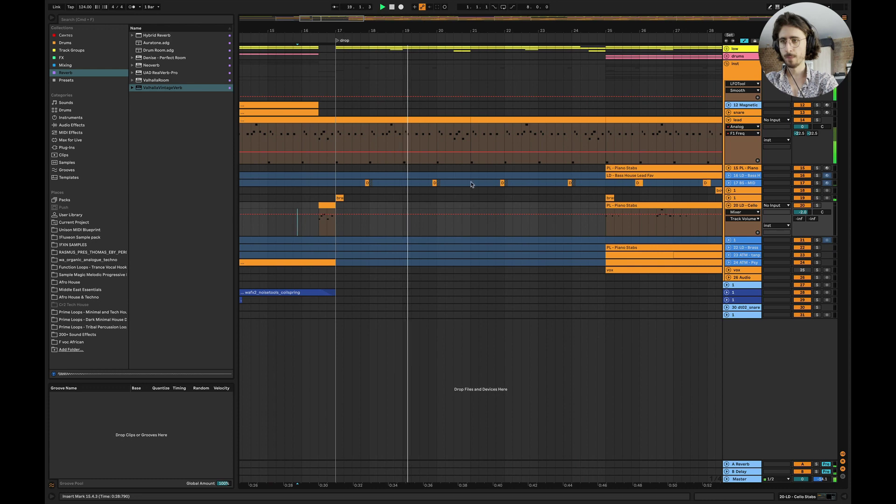
{"action": "left_click_drag", "start_coordinate": [470, 183], "coordinate": [354, 186]}
{"action": "key", "text": "Delete"}
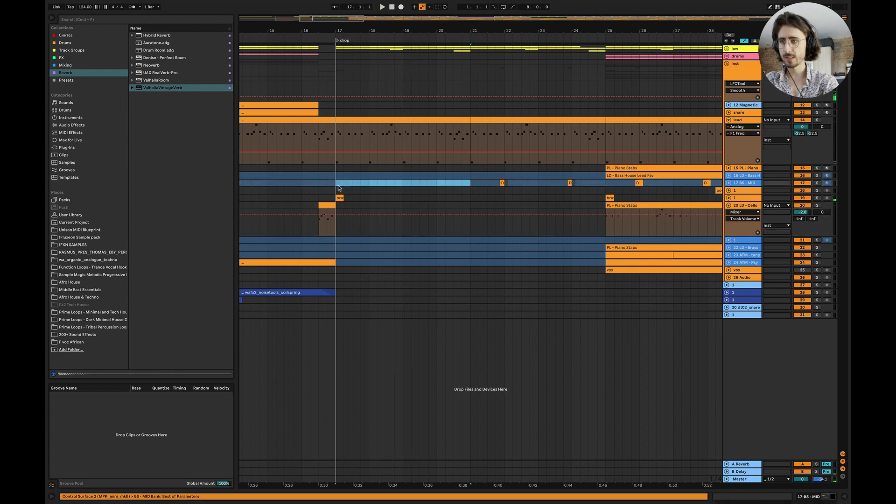
Play the build from bar 14 and unfreeze the 22 LD - Brass Stabs track.
{"action": "scroll", "coordinate": [412, 168], "scroll_direction": "left", "scroll_amount": 5}
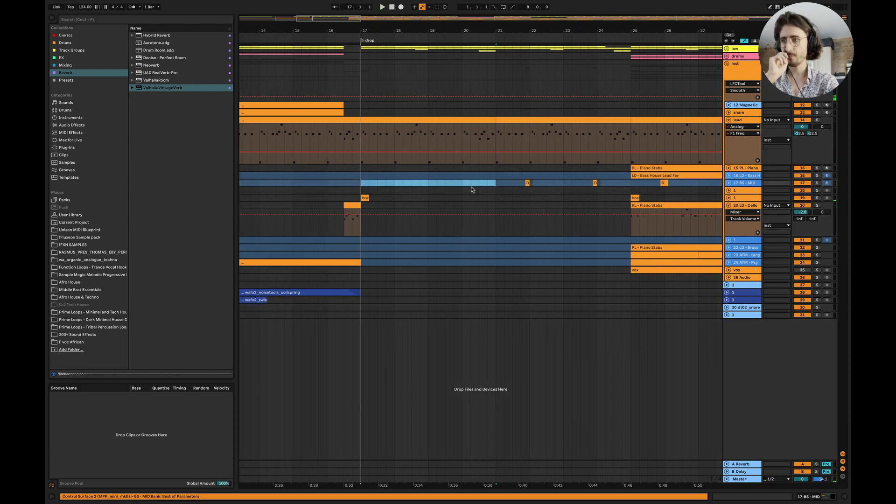
{"action": "scroll", "coordinate": [350, 190], "scroll_direction": "left", "scroll_amount": 3}
{"action": "left_click", "coordinate": [349, 191]}
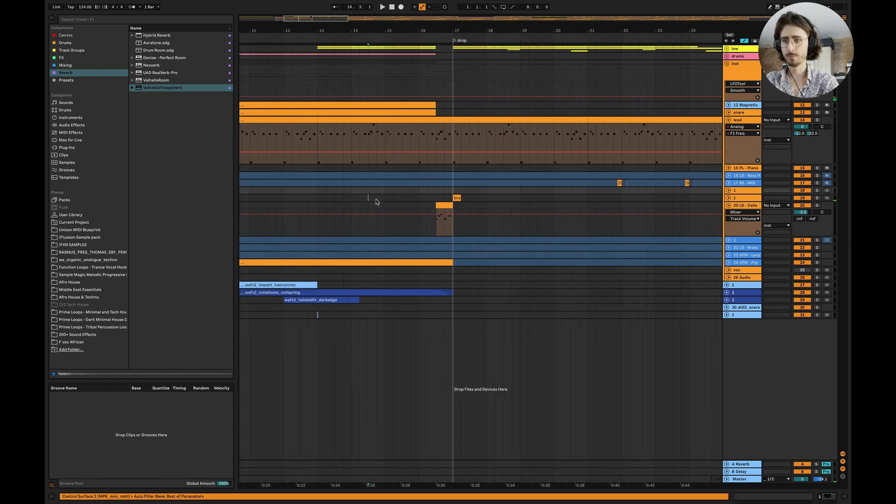
{"action": "key", "text": "space"}
{"action": "left_click", "coordinate": [746, 249]}
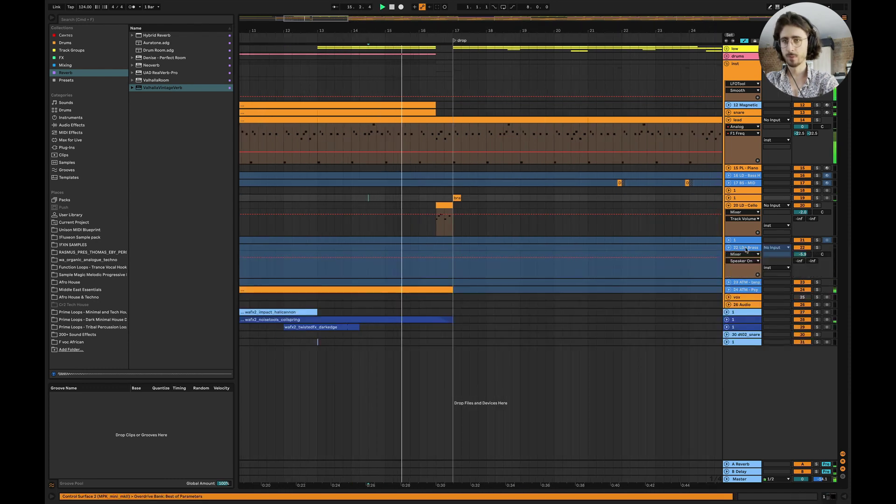
{"action": "right_click", "coordinate": [746, 249]}
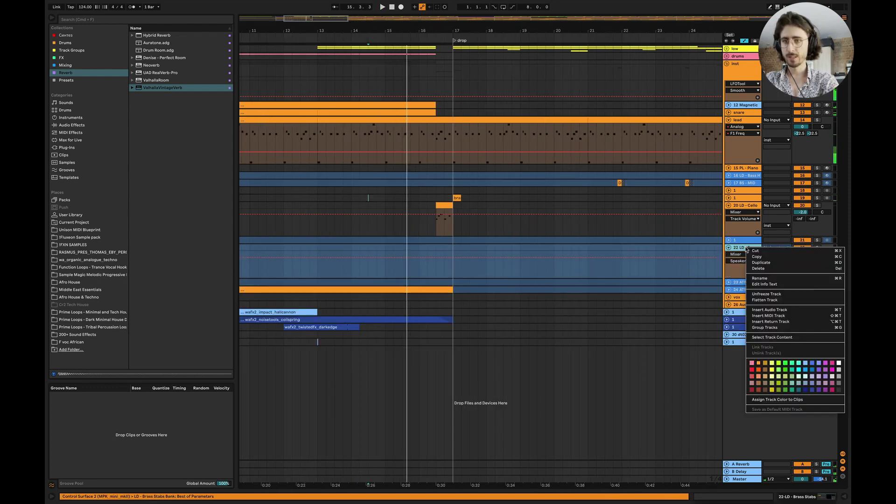
{"action": "left_click", "coordinate": [766, 294]}
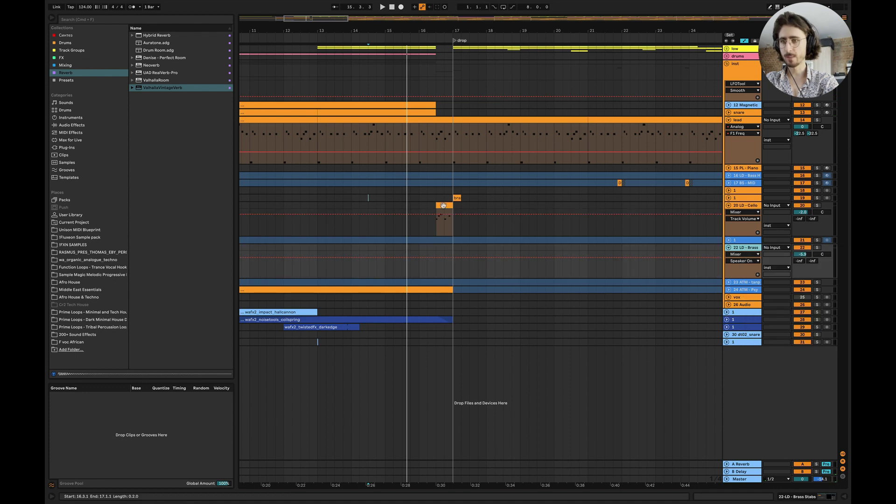
Copy the cello fill clip before the drop to the same position on the brass stabs track and play the transition from bar 15.3.
{"action": "left_click_drag", "start_coordinate": [444, 205], "coordinate": [446, 268]}
{"action": "left_click", "coordinate": [416, 247]}
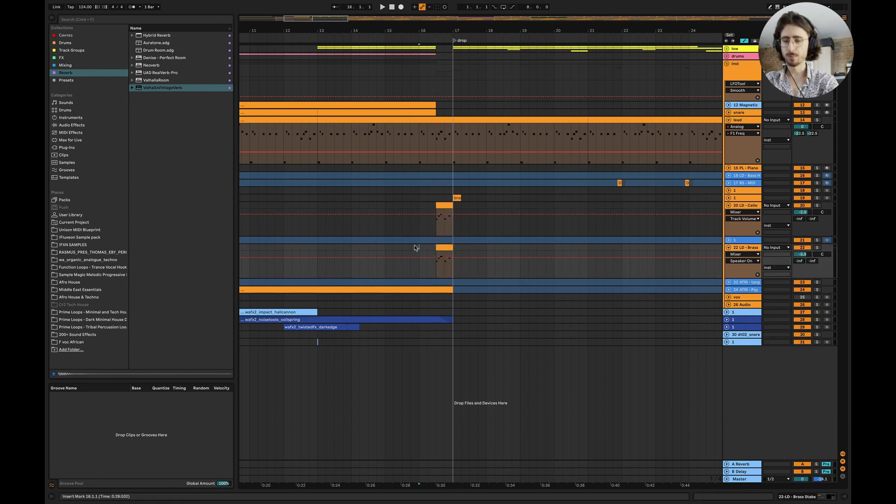
{"action": "scroll", "coordinate": [405, 246], "scroll_direction": "up", "scroll_amount": 5}
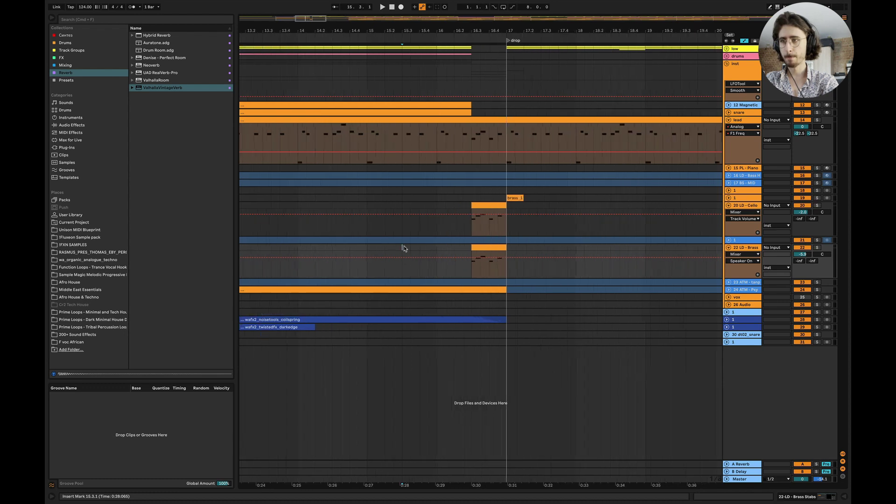
{"action": "left_click", "coordinate": [404, 247]}
{"action": "key", "text": "space"}
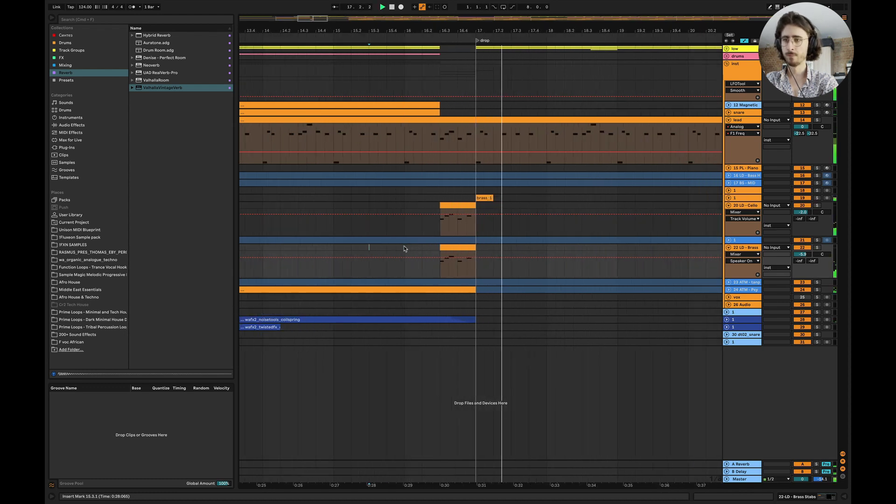
{"action": "scroll", "coordinate": [404, 248], "scroll_direction": "down", "scroll_amount": 4}
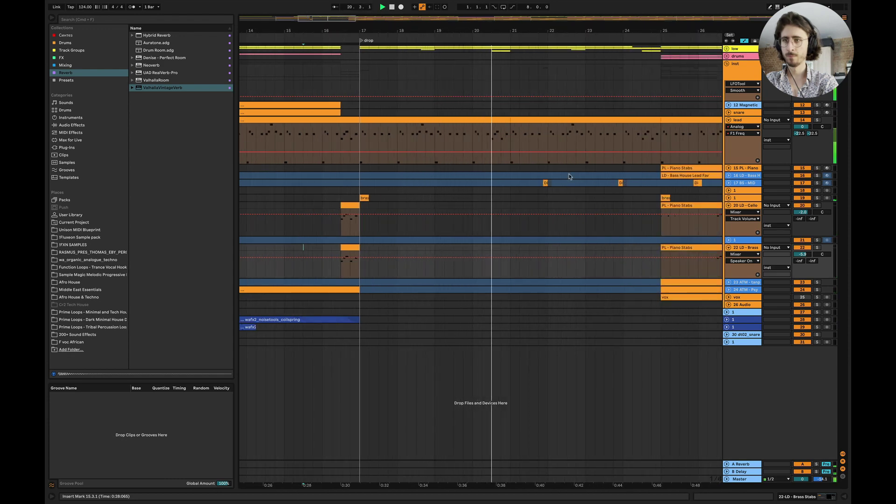
Fold the lead, cello and brass tracks, then collapse the whole inst group in the arrangement.
{"action": "left_click", "coordinate": [729, 120]}
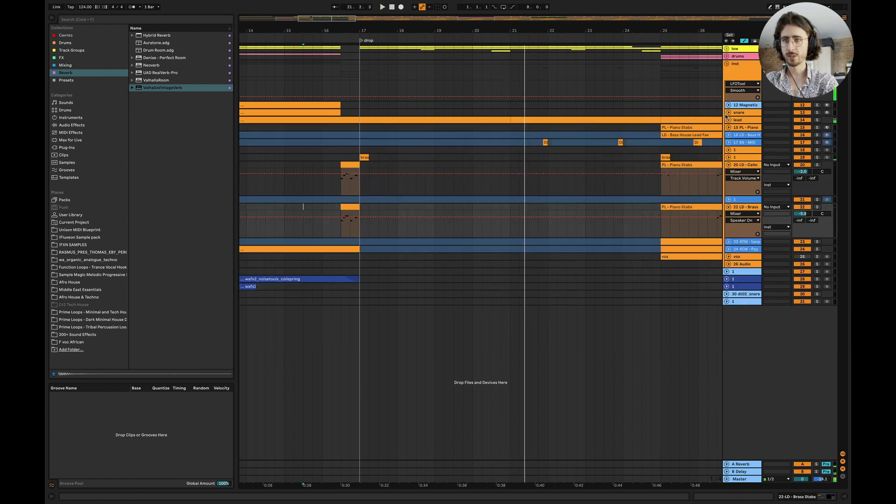
{"action": "left_click", "coordinate": [728, 158]}
{"action": "left_click", "coordinate": [732, 164]}
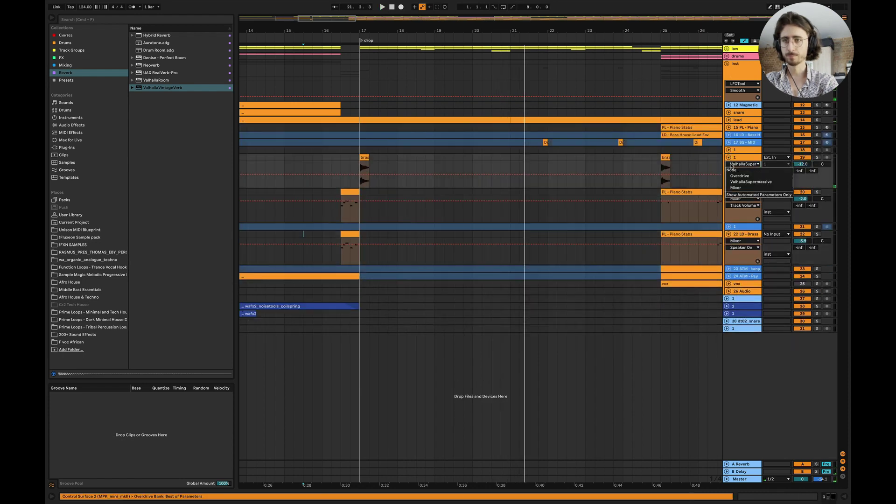
{"action": "left_click", "coordinate": [732, 182]}
{"action": "left_click", "coordinate": [729, 158]}
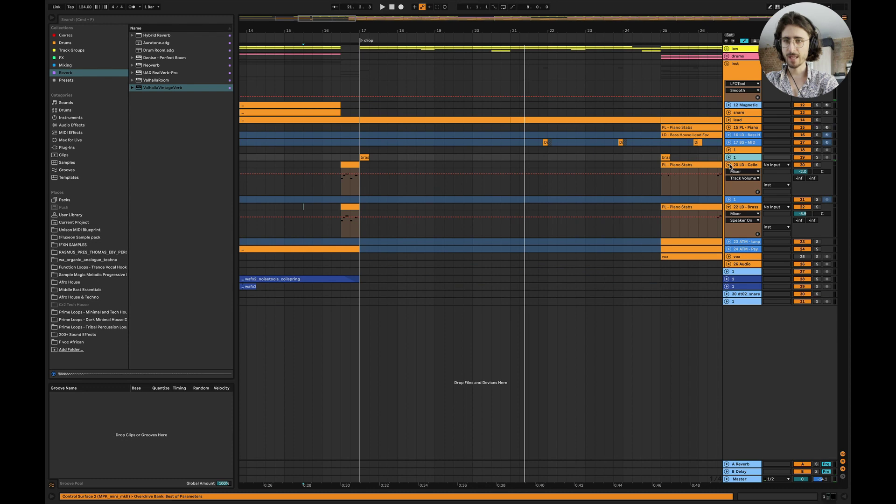
{"action": "left_click", "coordinate": [729, 165]}
{"action": "left_click", "coordinate": [729, 180]}
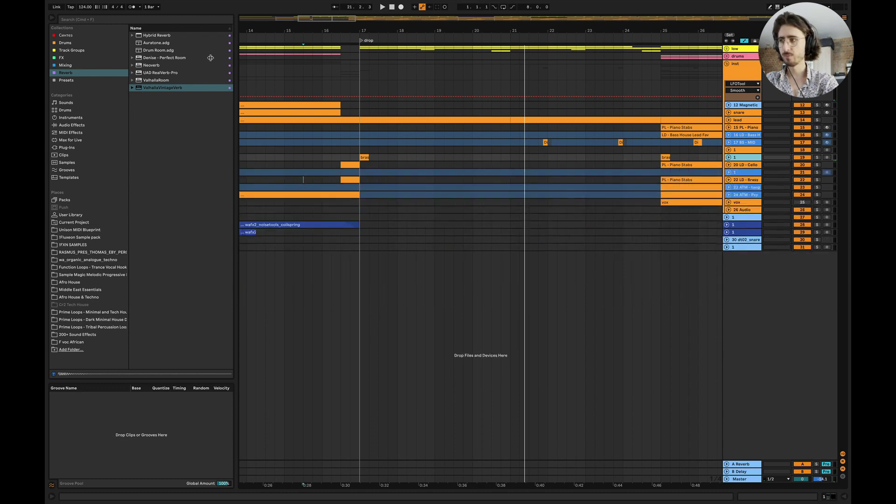
{"action": "left_click", "coordinate": [727, 63]}
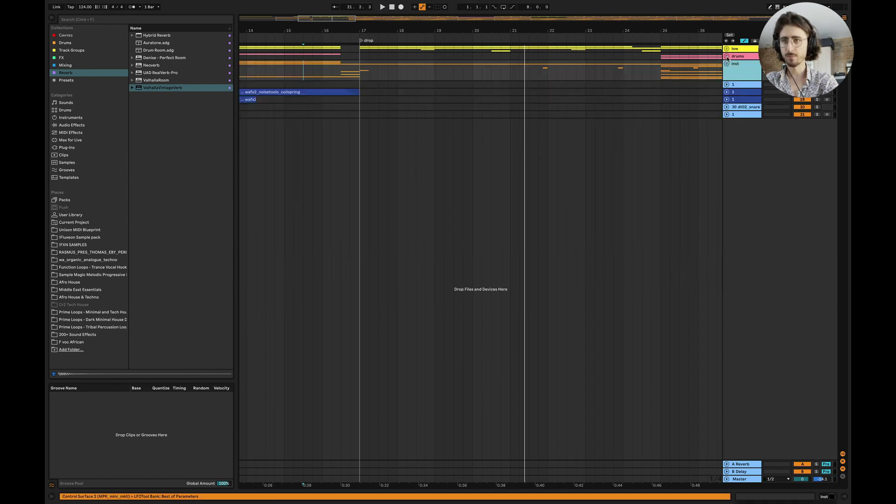
Expand the drums group and reveal the source file of the STFI_124_HAT_LOOP_15 clip at bar 25 in the browser.
{"action": "left_click", "coordinate": [727, 56]}
{"action": "scroll", "coordinate": [613, 118], "scroll_direction": "right", "scroll_amount": 5}
{"action": "scroll", "coordinate": [613, 118], "scroll_direction": "down", "scroll_amount": 3}
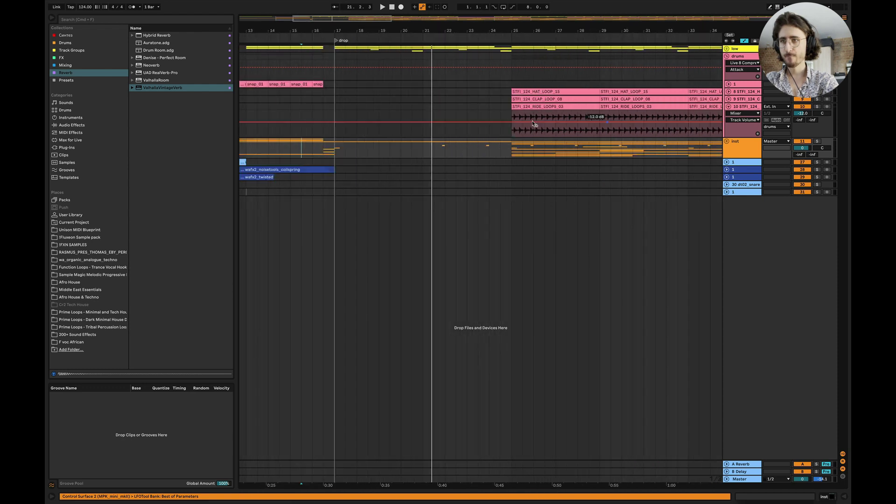
{"action": "left_click", "coordinate": [542, 94]}
{"action": "right_click", "coordinate": [541, 95]}
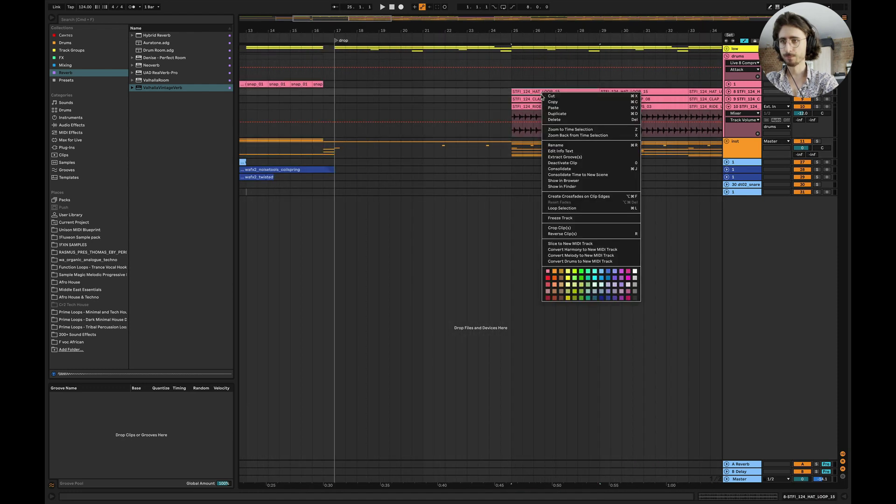
{"action": "left_click", "coordinate": [572, 182]}
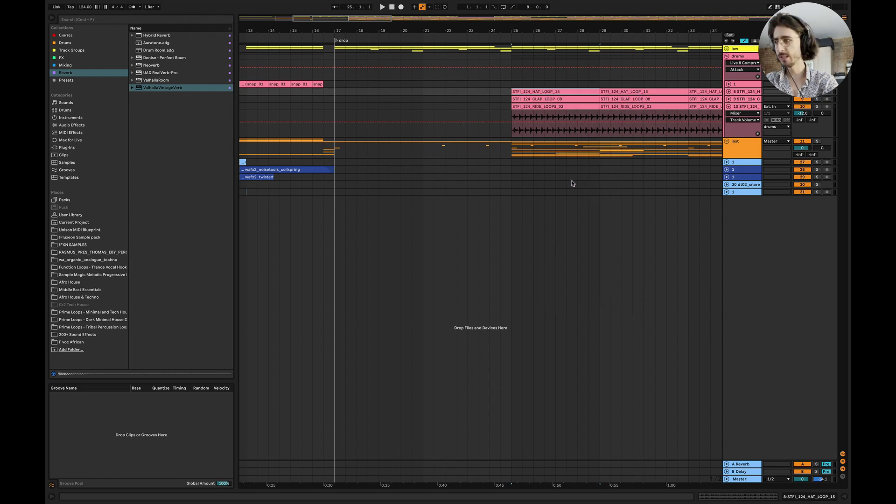
Audition hat loops 16 to 19 from the Hat Loops folder and play the arrangement from bar 25 for comparison.
{"action": "left_click", "coordinate": [192, 290]}
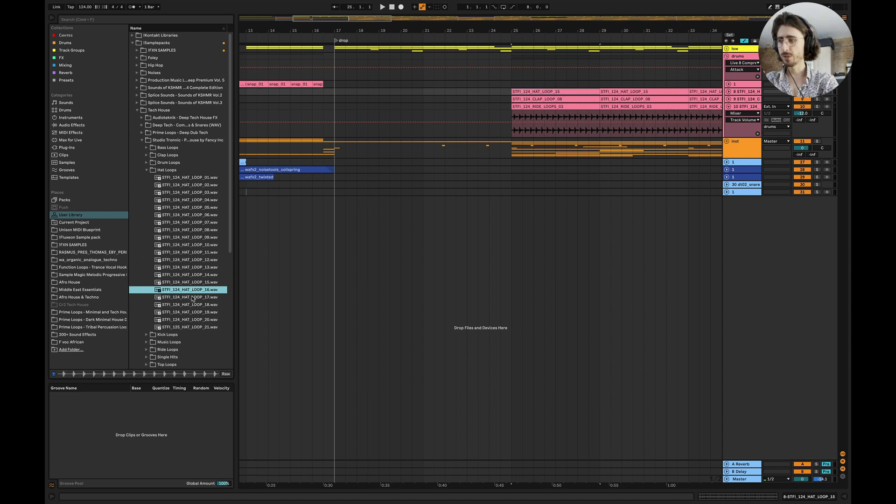
{"action": "left_click", "coordinate": [194, 298]}
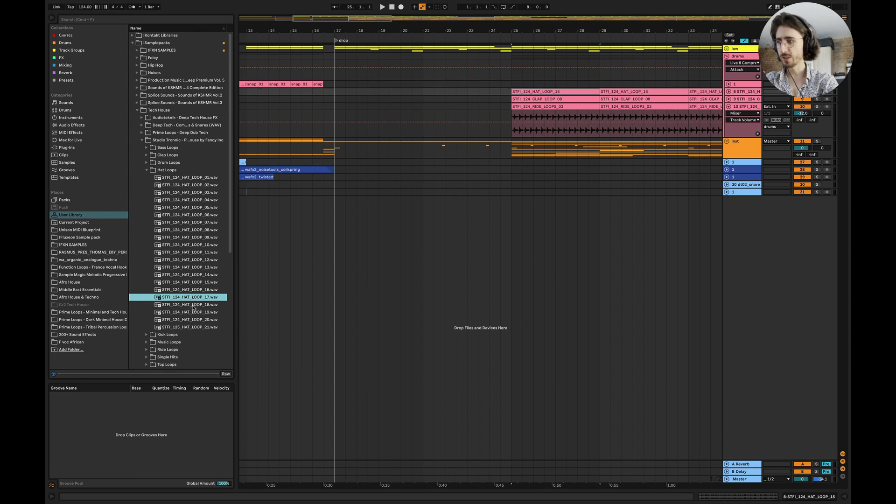
{"action": "left_click", "coordinate": [195, 305]}
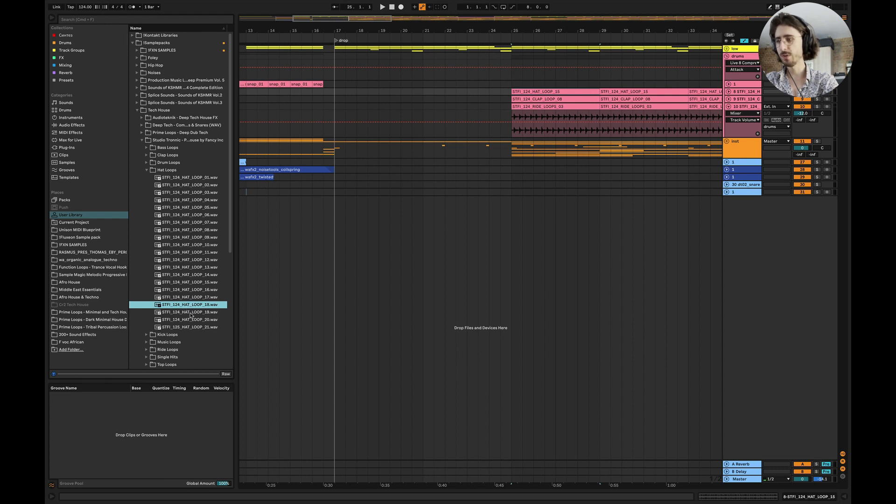
{"action": "left_click", "coordinate": [222, 311]}
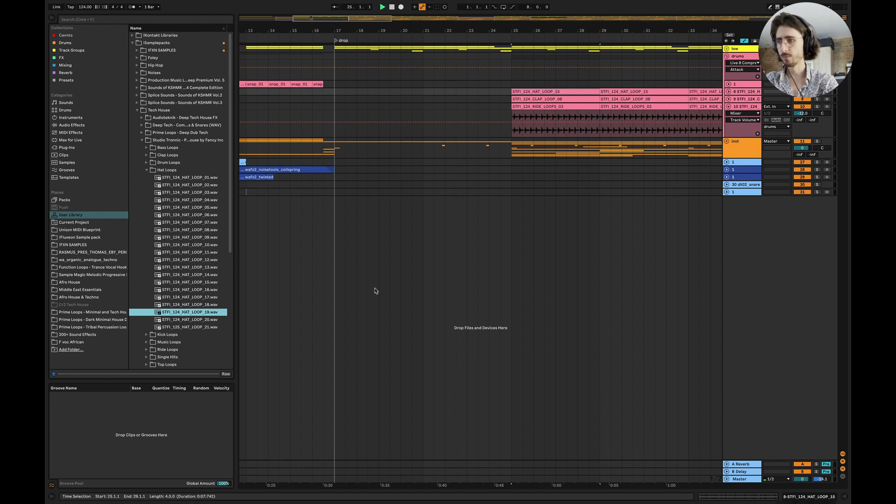
{"action": "left_click", "coordinate": [328, 112]}
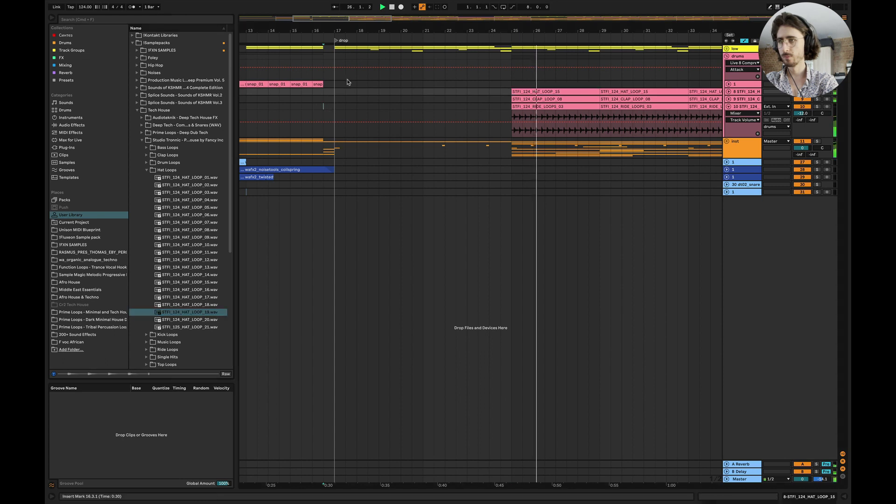
{"action": "double_click", "coordinate": [392, 7]}
Audition hat loops 01 to 07 and 09 from the Hat Loops folder.
{"action": "left_click", "coordinate": [198, 178]}
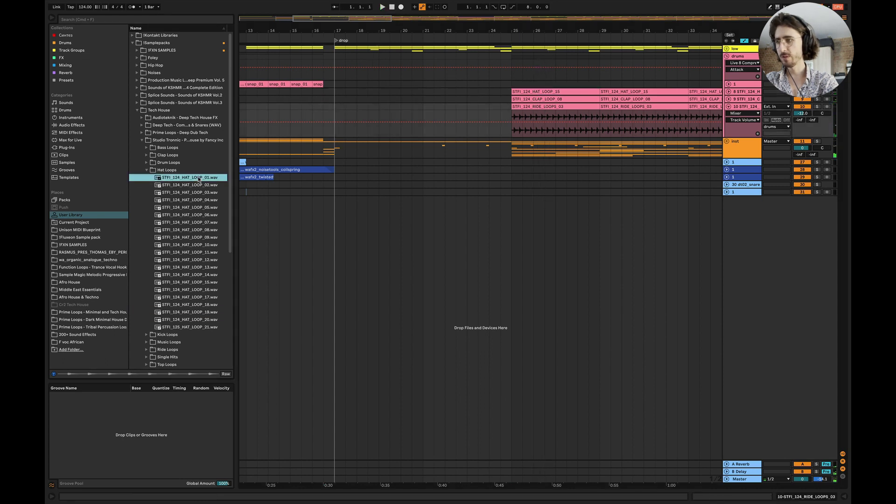
{"action": "left_click", "coordinate": [197, 186]}
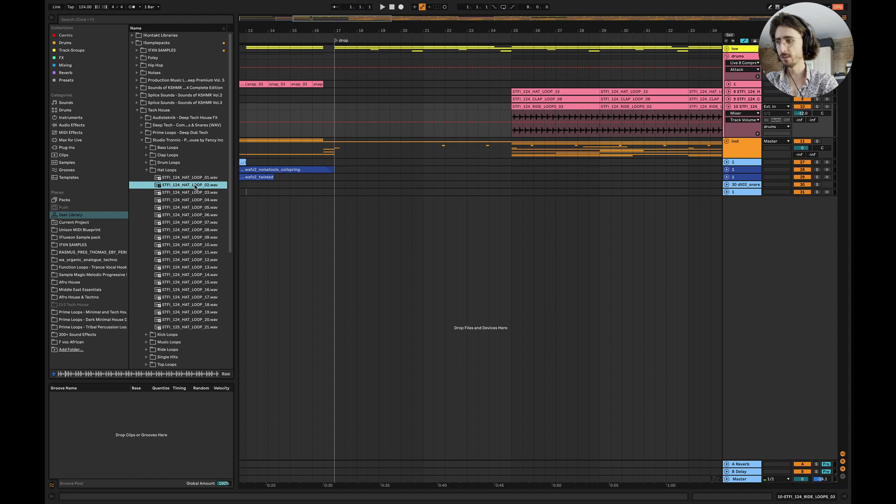
{"action": "left_click", "coordinate": [195, 194]}
{"action": "left_click", "coordinate": [195, 201]}
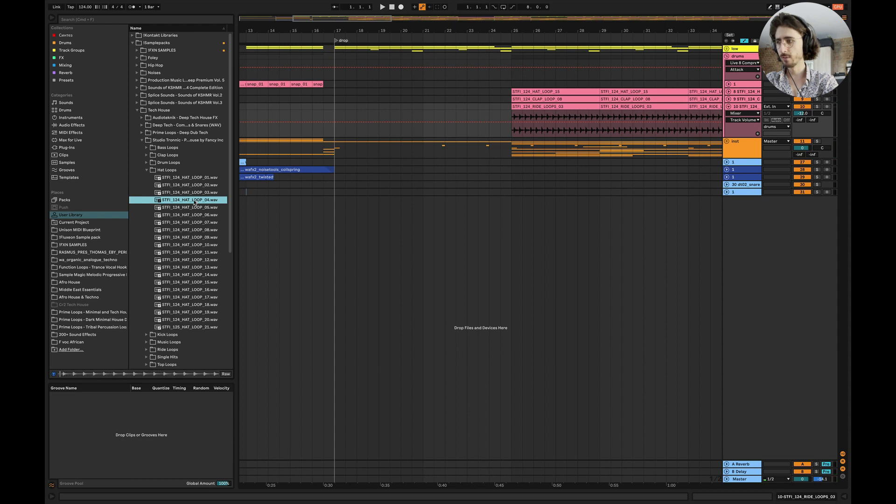
{"action": "left_click", "coordinate": [193, 208]}
{"action": "left_click", "coordinate": [192, 216]}
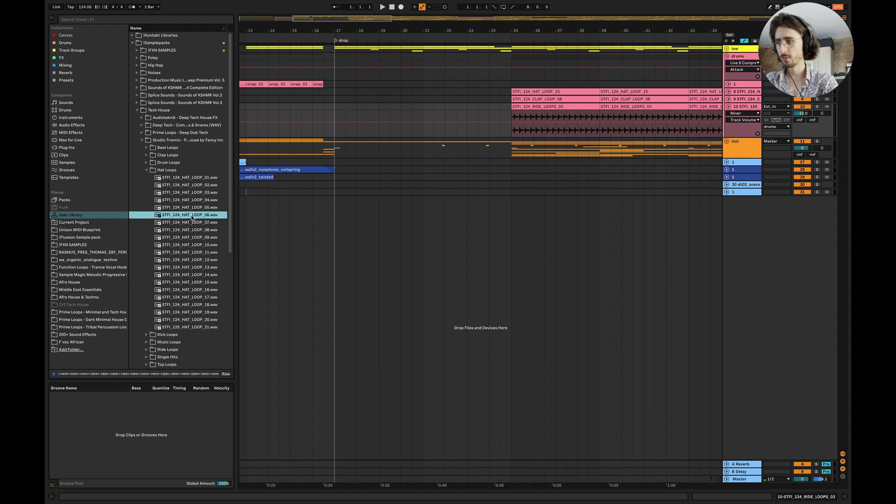
{"action": "left_click", "coordinate": [192, 223]}
{"action": "left_click", "coordinate": [191, 237]}
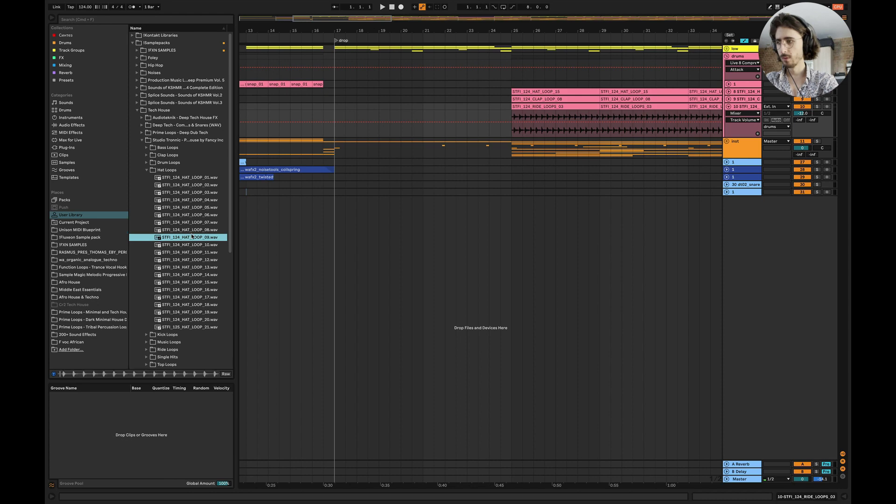
Place STFI_124_HAT_LOOP_09 on a new audio track at bar 21 and move that track between the drums and inst groups.
{"action": "left_click_drag", "start_coordinate": [192, 237], "coordinate": [439, 231]}
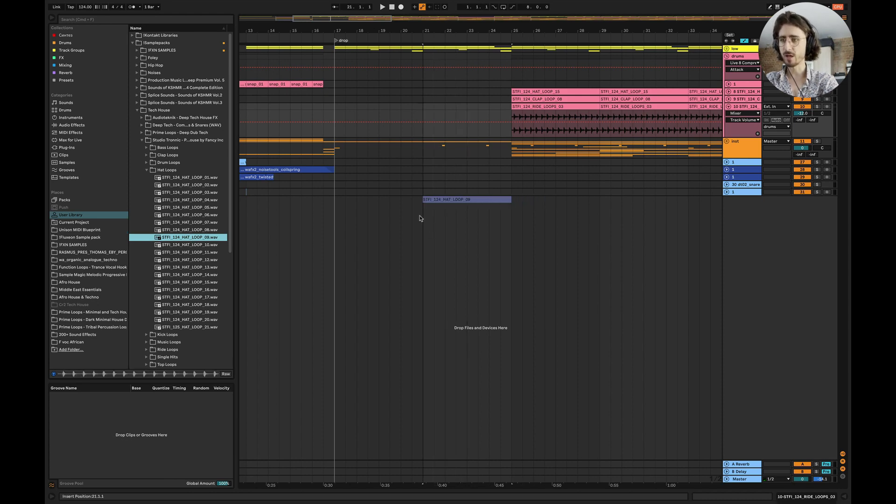
{"action": "left_click_drag", "start_coordinate": [432, 170], "coordinate": [431, 170]}
{"action": "left_click", "coordinate": [301, 207]}
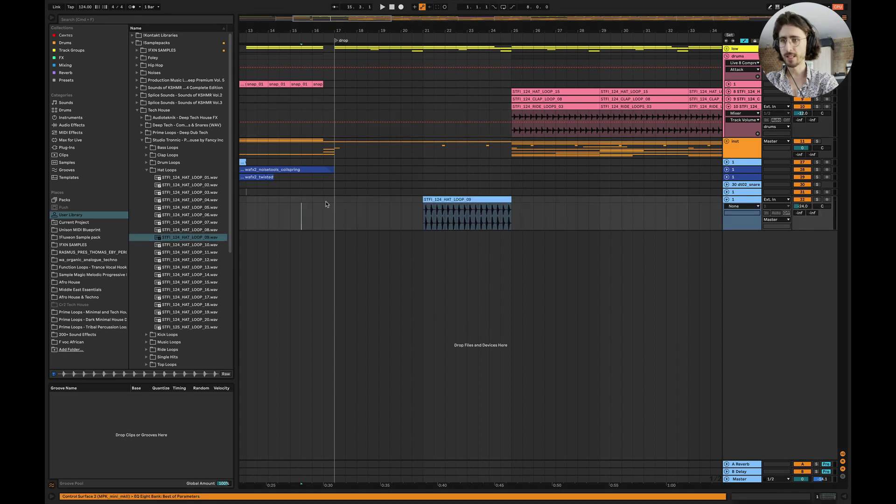
{"action": "left_click_drag", "start_coordinate": [751, 204], "coordinate": [752, 148]}
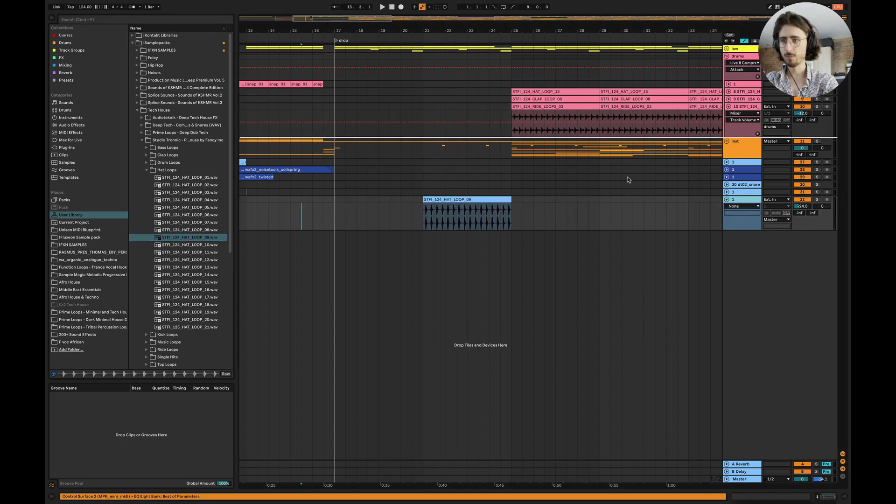
Delete the ride loop clips on the STFI_124_RIDE_LOOPS_03 track from bar 25 to bar 41.
{"action": "scroll", "coordinate": [538, 106], "scroll_direction": "right", "scroll_amount": 5}
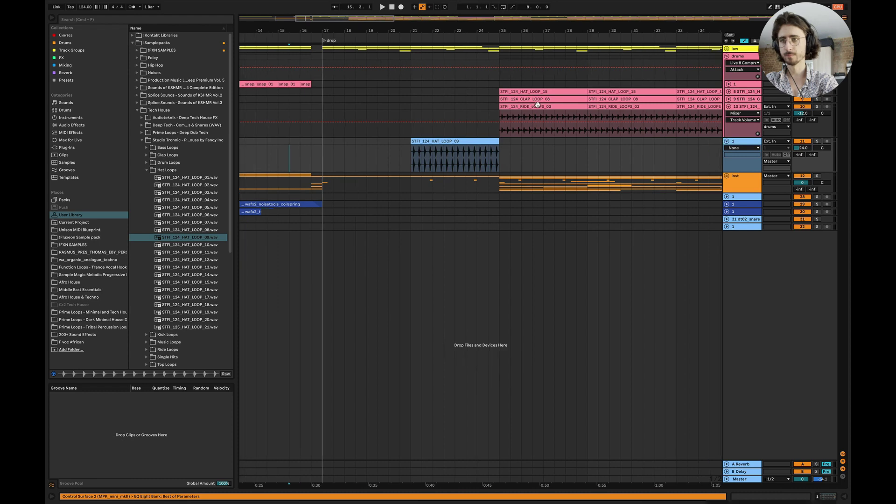
{"action": "scroll", "coordinate": [485, 117], "scroll_direction": "down", "scroll_amount": 5}
{"action": "left_click_drag", "start_coordinate": [466, 115], "coordinate": [547, 119]}
{"action": "scroll", "coordinate": [422, 125], "scroll_direction": "right", "scroll_amount": 2}
{"action": "scroll", "coordinate": [421, 125], "scroll_direction": "left", "scroll_amount": 3}
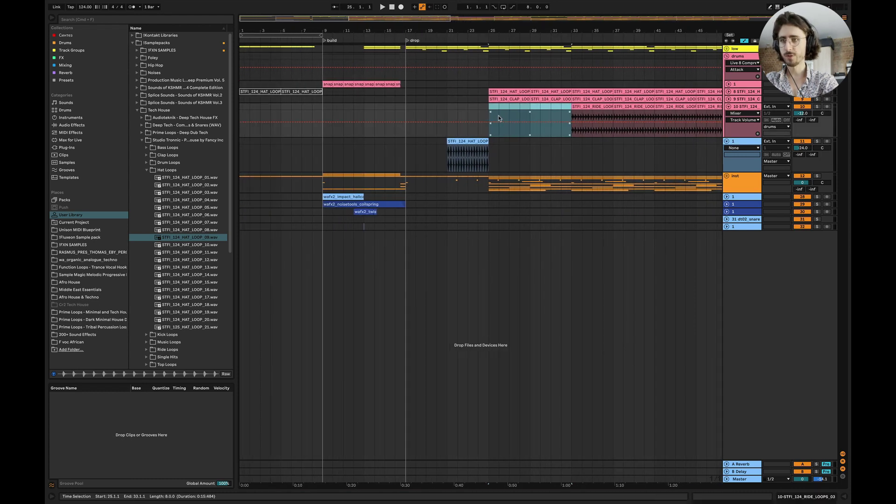
{"action": "scroll", "coordinate": [427, 114], "scroll_direction": "right", "scroll_amount": 8}
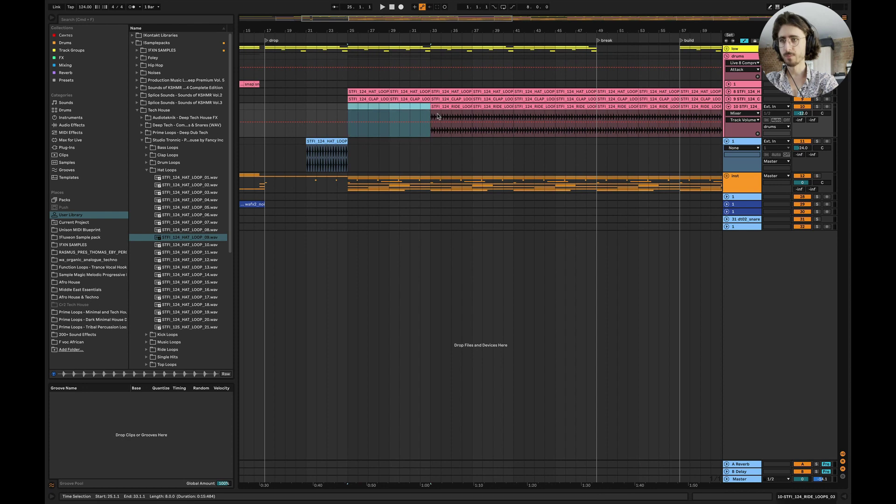
{"action": "left_click_drag", "start_coordinate": [438, 116], "coordinate": [510, 105]}
{"action": "key", "text": "Delete"}
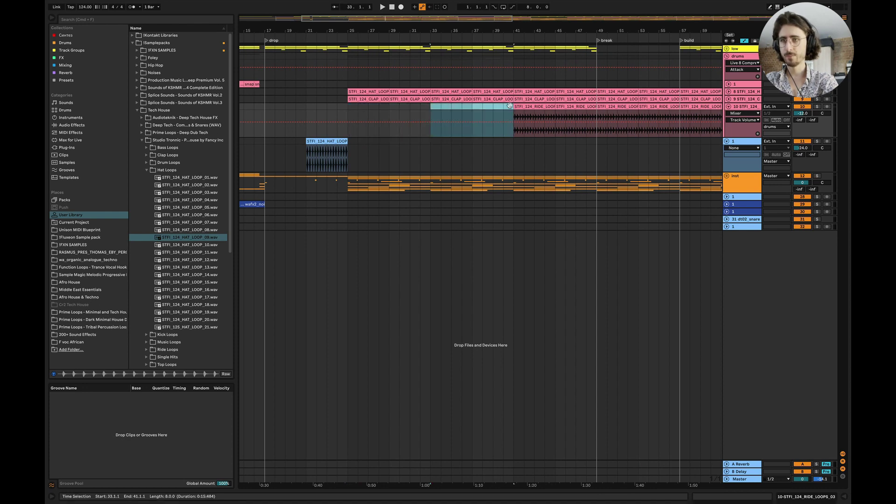
Delete the ride loop clips from bar 41 up to the break at bar 49.
{"action": "scroll", "coordinate": [510, 105], "scroll_direction": "right", "scroll_amount": 10}
{"action": "scroll", "coordinate": [510, 105], "scroll_direction": "down", "scroll_amount": 5}
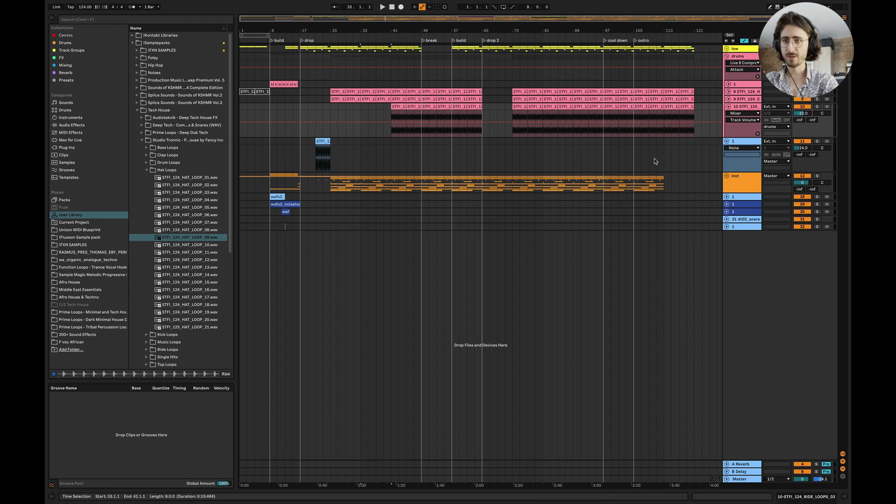
{"action": "scroll", "coordinate": [655, 161], "scroll_direction": "up", "scroll_amount": 3}
{"action": "scroll", "coordinate": [654, 162], "scroll_direction": "left", "scroll_amount": 4}
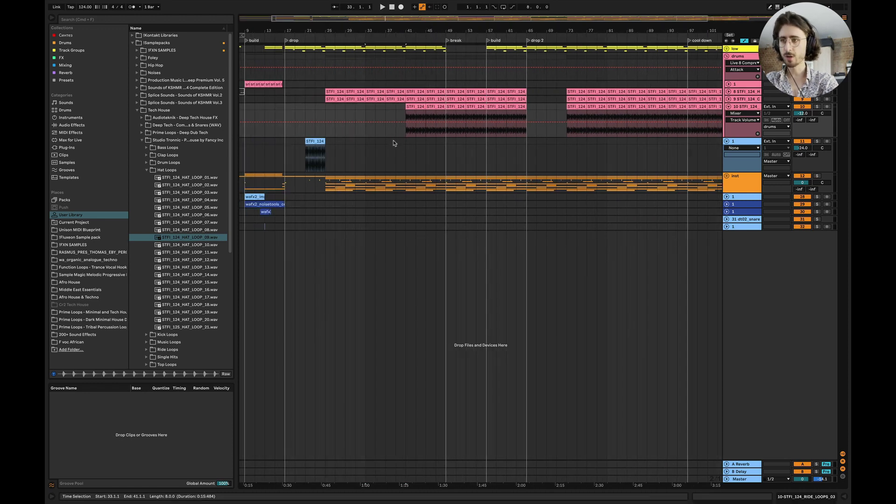
{"action": "scroll", "coordinate": [393, 143], "scroll_direction": "up", "scroll_amount": 5}
{"action": "left_click_drag", "start_coordinate": [445, 132], "coordinate": [511, 136]}
{"action": "scroll", "coordinate": [471, 136], "scroll_direction": "left", "scroll_amount": 3}
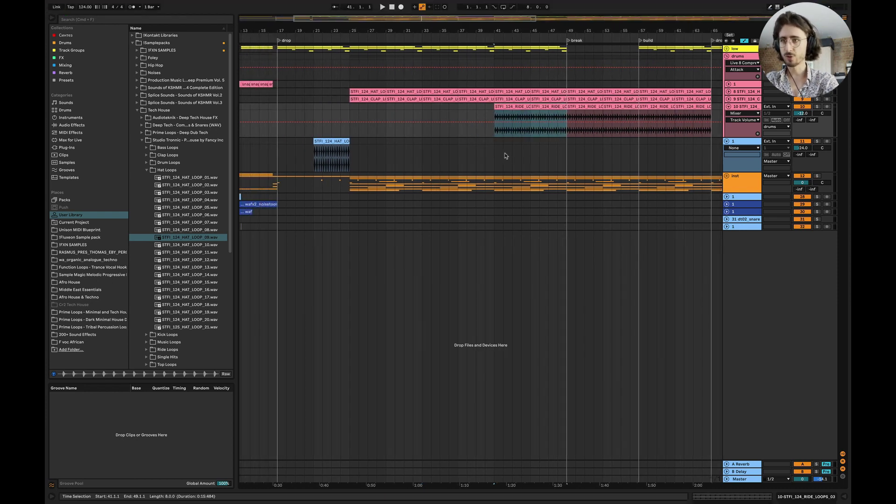
{"action": "scroll", "coordinate": [505, 153], "scroll_direction": "left", "scroll_amount": 6}
Play the arrangement from bar 15 through the drop to check the thinned drums.
{"action": "left_click", "coordinate": [366, 152]}
{"action": "key", "text": "space"}
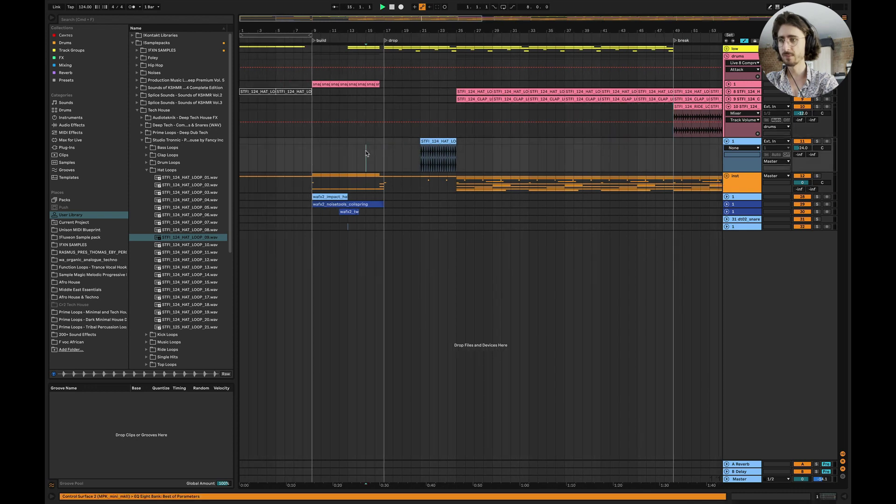
{"action": "scroll", "coordinate": [366, 151], "scroll_direction": "up", "scroll_amount": 3}
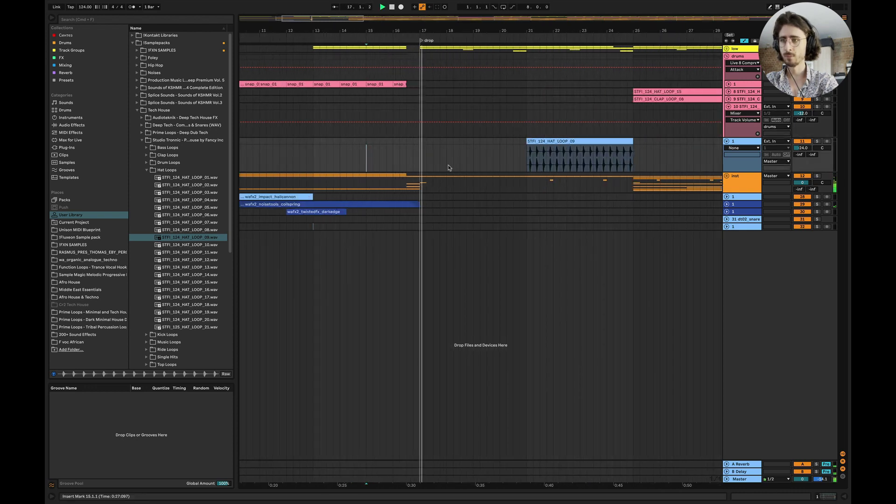
{"action": "scroll", "coordinate": [462, 173], "scroll_direction": "right", "scroll_amount": 3}
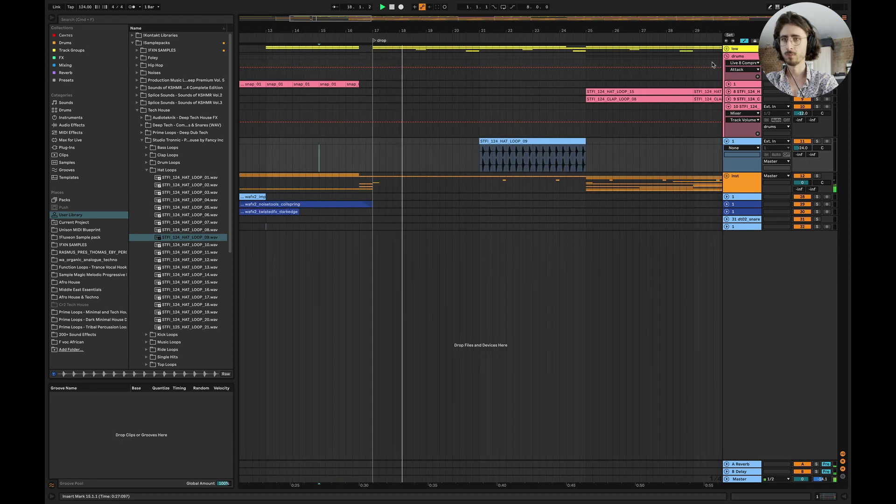
In the kick clip ending at bar 21, halve the last C3 note and duplicate it to form a double kick.
{"action": "left_click", "coordinate": [726, 48]}
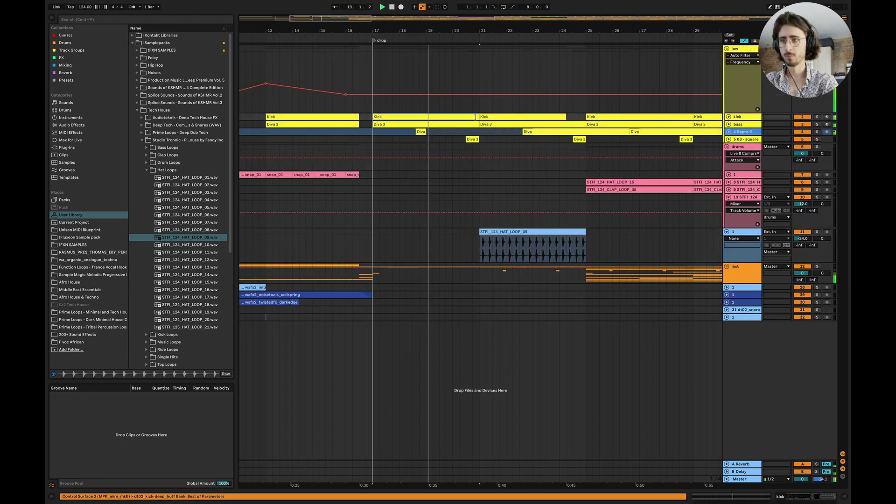
{"action": "double_click", "coordinate": [475, 117]}
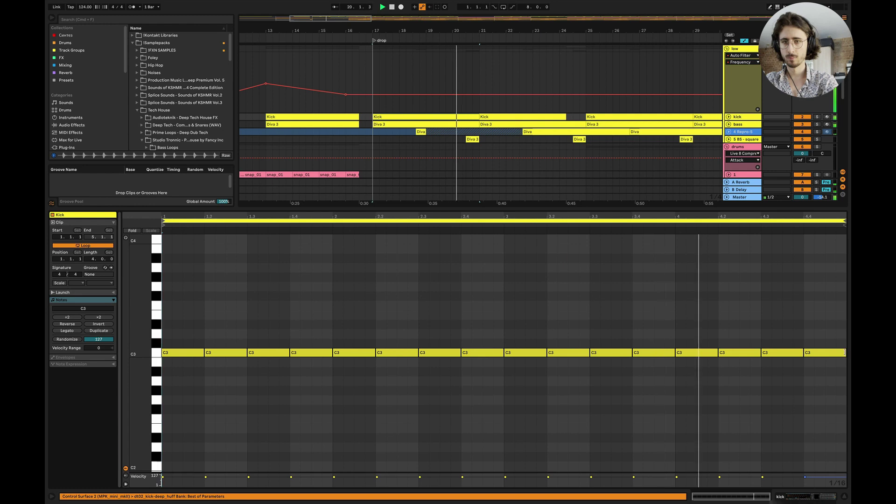
{"action": "left_click_drag", "start_coordinate": [845, 352], "coordinate": [823, 352]}
{"action": "key", "text": "super+d"}
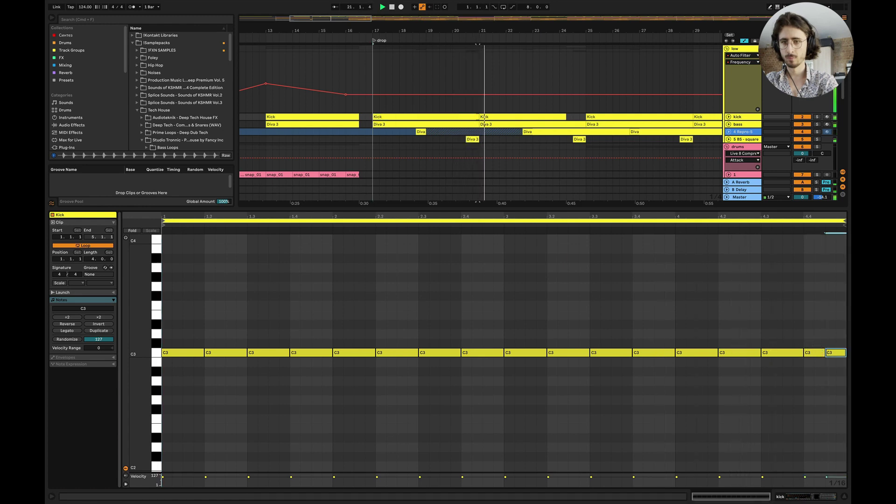
{"action": "left_click", "coordinate": [845, 497]}
{"action": "key", "text": "space"}
Play from bar 20 to check the kick fill leading into the hat loop at bar 21.
{"action": "left_click", "coordinate": [459, 234]}
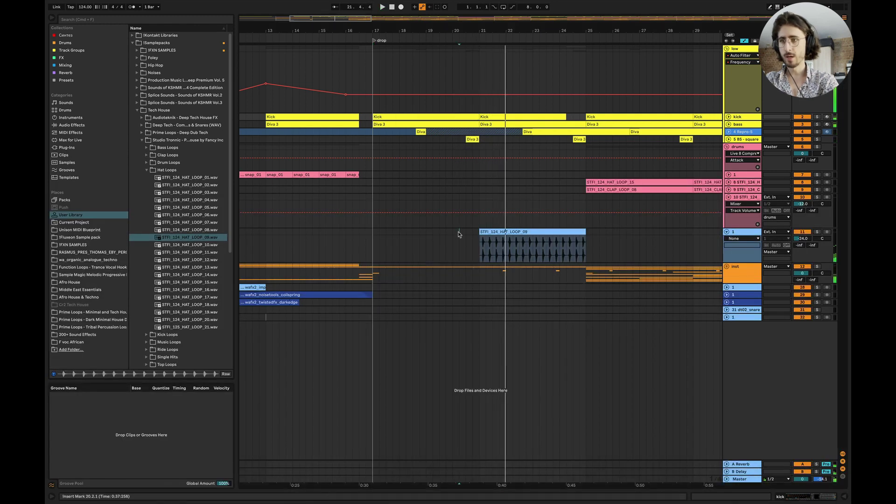
{"action": "scroll", "coordinate": [459, 234], "scroll_direction": "up", "scroll_amount": 5}
{"action": "left_click", "coordinate": [439, 236]}
{"action": "key", "text": "space"}
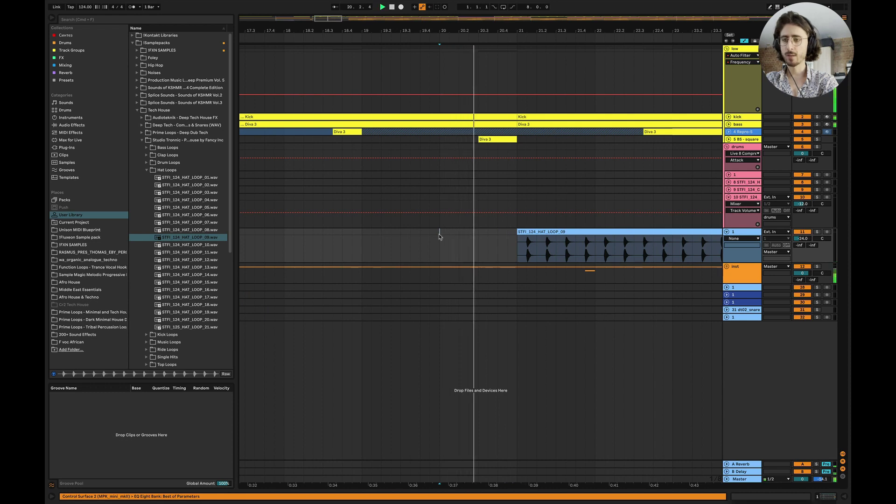
{"action": "left_click", "coordinate": [458, 242]}
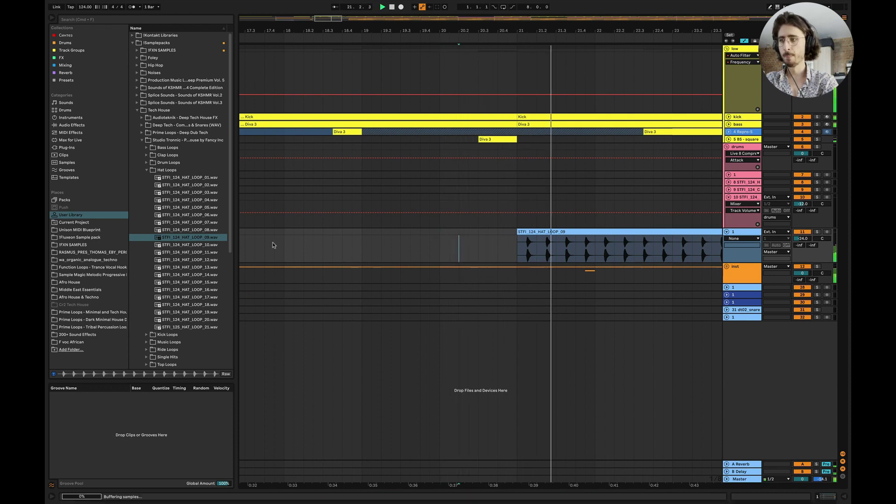
Switch from the Hat Loops to the Clap Loops folder and audition clap loops 09, 10 and 12.
{"action": "left_click", "coordinate": [147, 171]}
{"action": "left_click", "coordinate": [147, 155]}
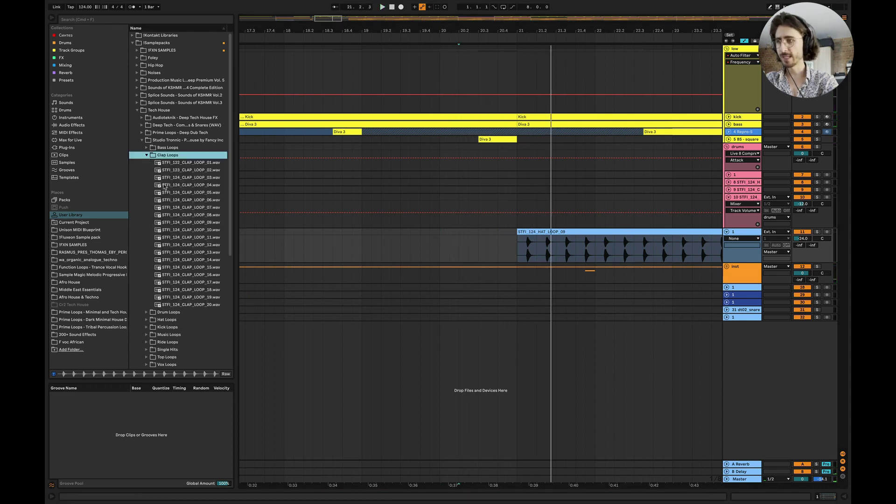
{"action": "left_click", "coordinate": [177, 224]}
{"action": "left_click", "coordinate": [186, 231]}
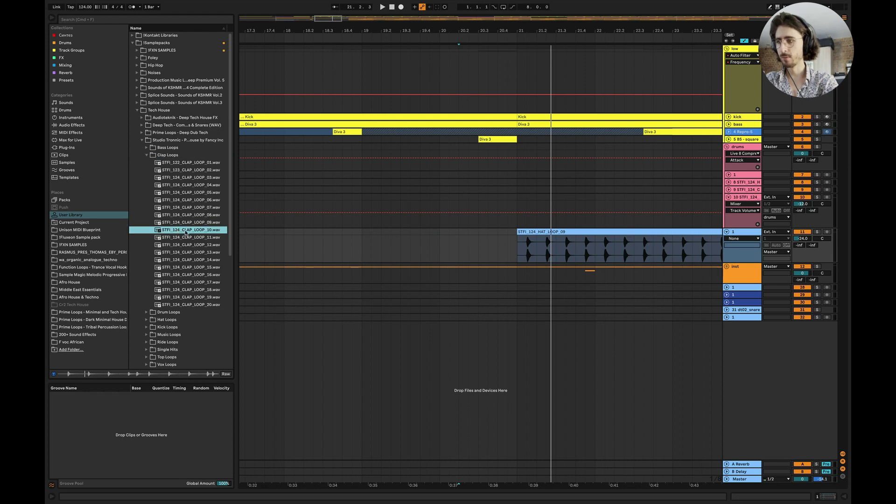
{"action": "left_click", "coordinate": [187, 245]}
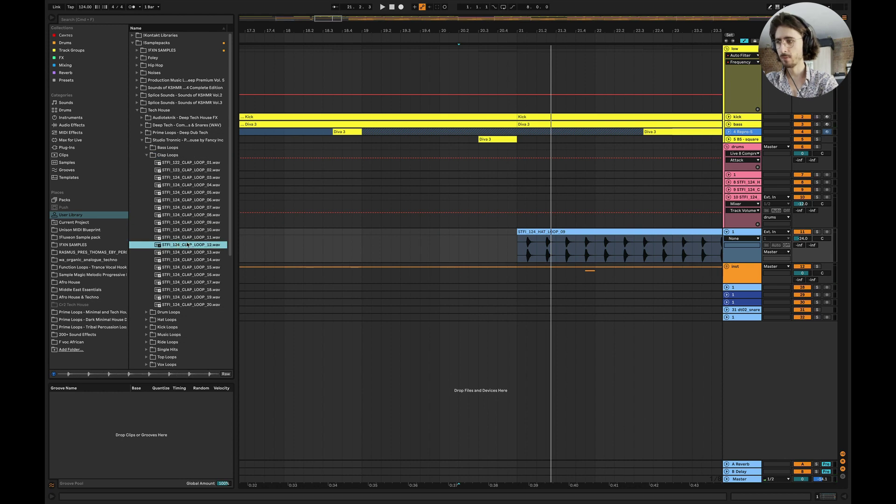
Place STFI_124_CLAP_LOOP_12 on a new audio track at bar 20.4 and trim it to a single clap ending at 21.1.2.
{"action": "left_click_drag", "start_coordinate": [187, 247], "coordinate": [495, 326]}
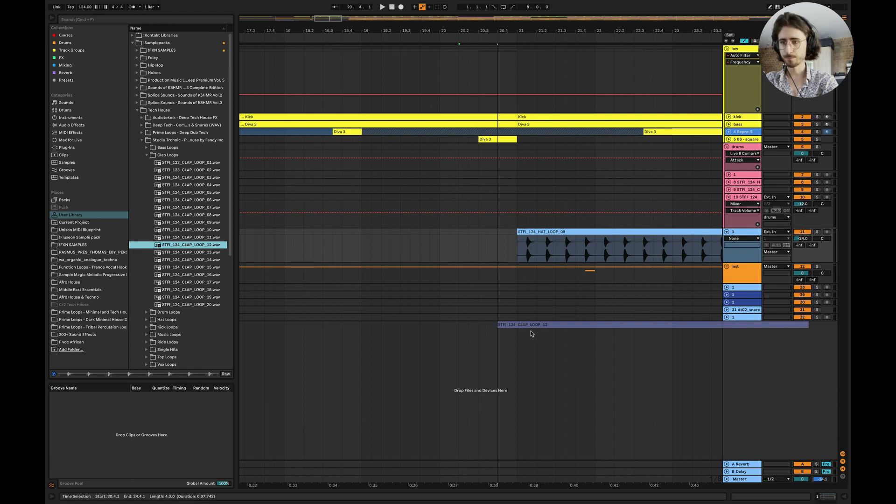
{"action": "scroll", "coordinate": [536, 310], "scroll_direction": "up", "scroll_amount": 5}
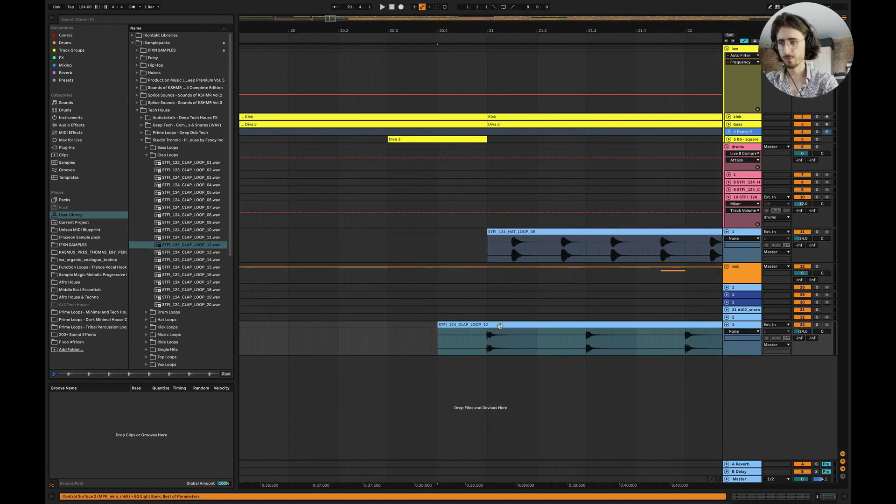
{"action": "left_click_drag", "start_coordinate": [498, 323], "coordinate": [587, 326]}
{"action": "key", "text": "Delete"}
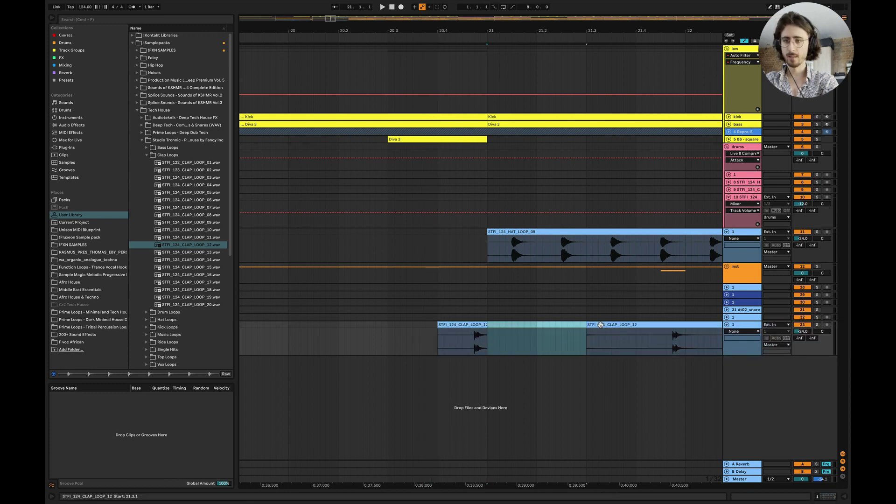
{"action": "left_click", "coordinate": [602, 327]}
{"action": "key", "text": "Delete"}
{"action": "left_click_drag", "start_coordinate": [486, 325], "coordinate": [499, 324]}
Raise the clap track's A-Reverb send during playback and shift the clap clip to end at bar 21.
{"action": "left_click", "coordinate": [320, 342]}
{"action": "key", "text": "space"}
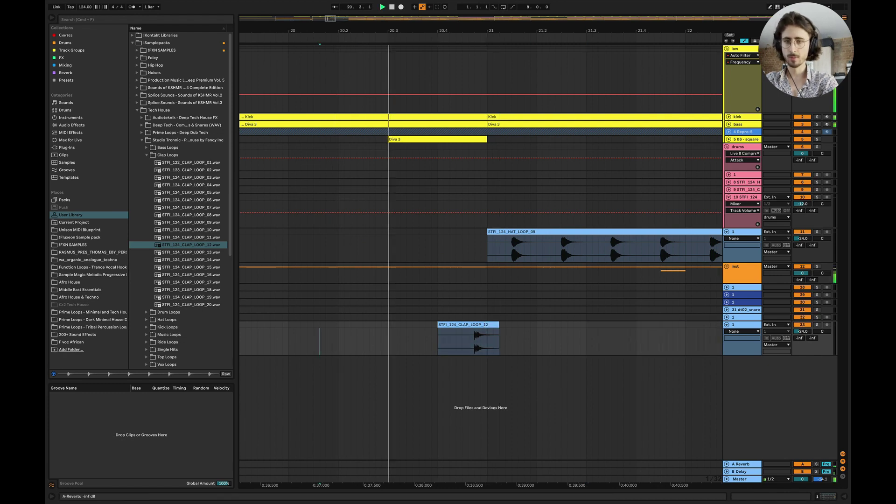
{"action": "left_click_drag", "start_coordinate": [800, 342], "coordinate": [802, 340]}
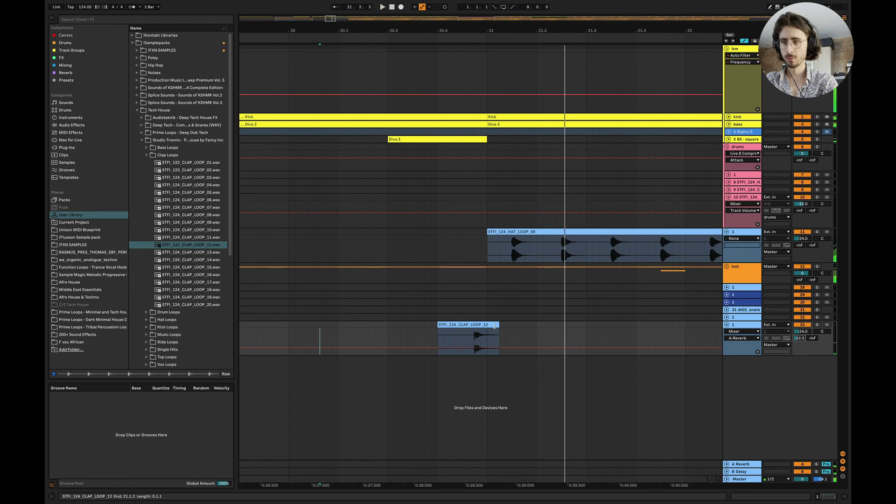
{"action": "key", "text": "space"}
{"action": "left_click_drag", "start_coordinate": [498, 330], "coordinate": [485, 330]}
Adjust the clap track's A-Reverb send to -17.2 dB while playing from bar 20, and delete the clap clip.
{"action": "left_click", "coordinate": [295, 325]}
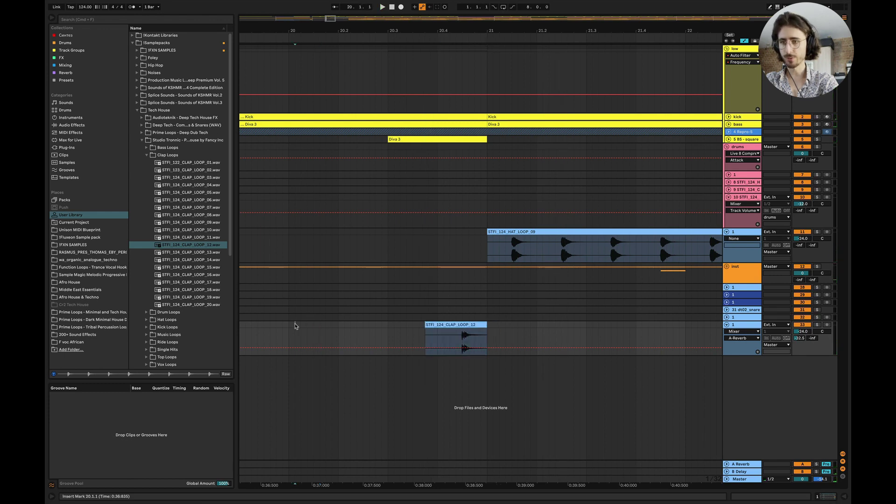
{"action": "key", "text": "space"}
{"action": "left_click_drag", "start_coordinate": [798, 339], "coordinate": [800, 333]}
{"action": "key", "text": "space"}
{"action": "key", "text": "space"}
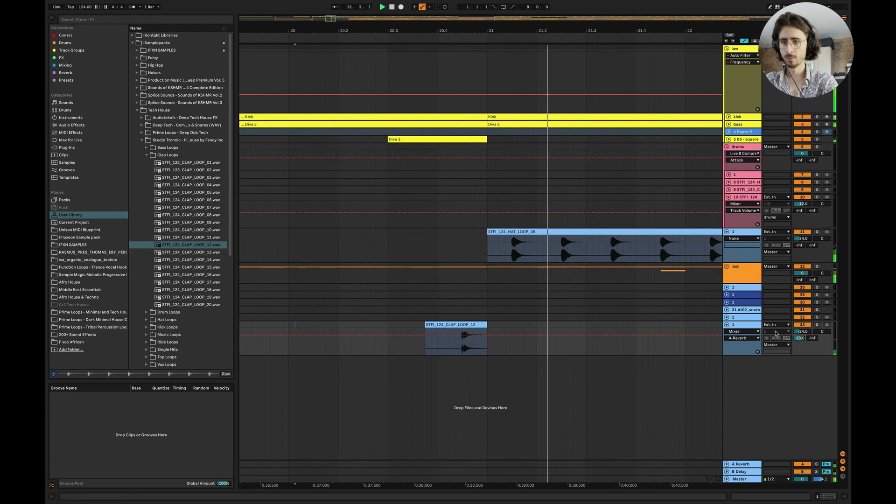
{"action": "key", "text": "space"}
{"action": "key", "text": "space"}
{"action": "left_click_drag", "start_coordinate": [485, 334], "coordinate": [461, 324]}
{"action": "scroll", "coordinate": [461, 323], "scroll_direction": "down", "scroll_amount": 5}
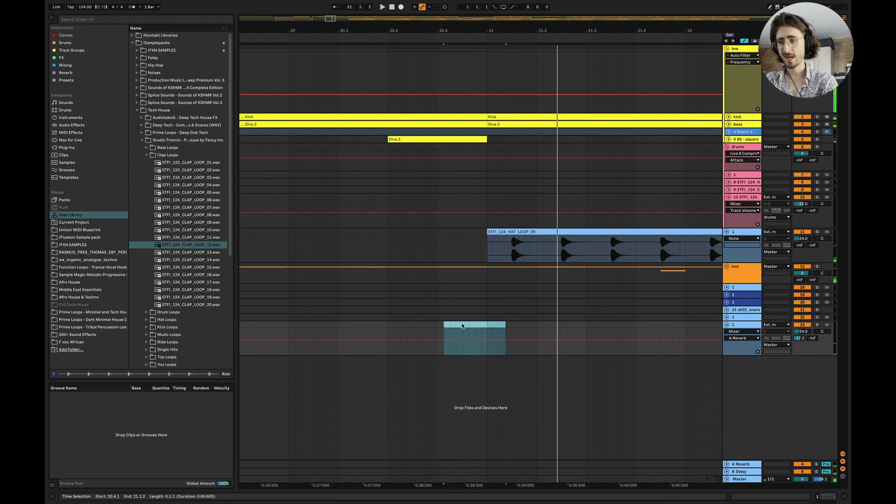
Play the drop from bar 20.4 to hear the new hat loop's entry.
{"action": "left_click", "coordinate": [391, 238]}
{"action": "key", "text": "space"}
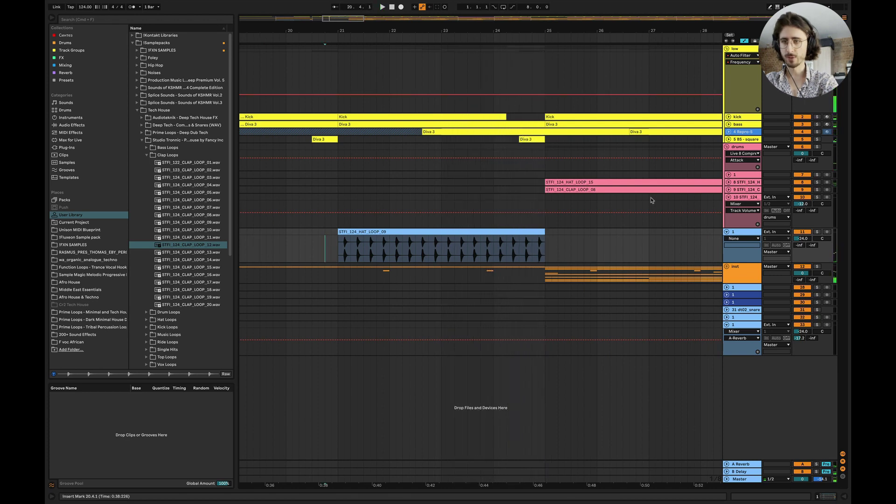
{"action": "scroll", "coordinate": [652, 200], "scroll_direction": "right", "scroll_amount": 4}
{"action": "scroll", "coordinate": [652, 200], "scroll_direction": "down", "scroll_amount": 5}
{"action": "scroll", "coordinate": [654, 197], "scroll_direction": "right", "scroll_amount": 2}
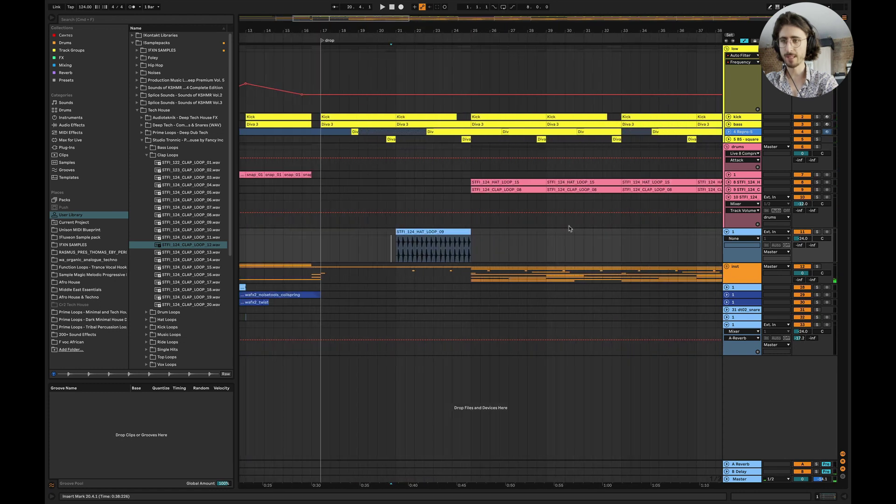
Duplicate the STFI_124_HAT_LOOP_09 clip six times so the loop runs from bar 21 to the break at bar 49.
{"action": "scroll", "coordinate": [569, 229], "scroll_direction": "right", "scroll_amount": 2}
{"action": "left_click", "coordinate": [418, 232]}
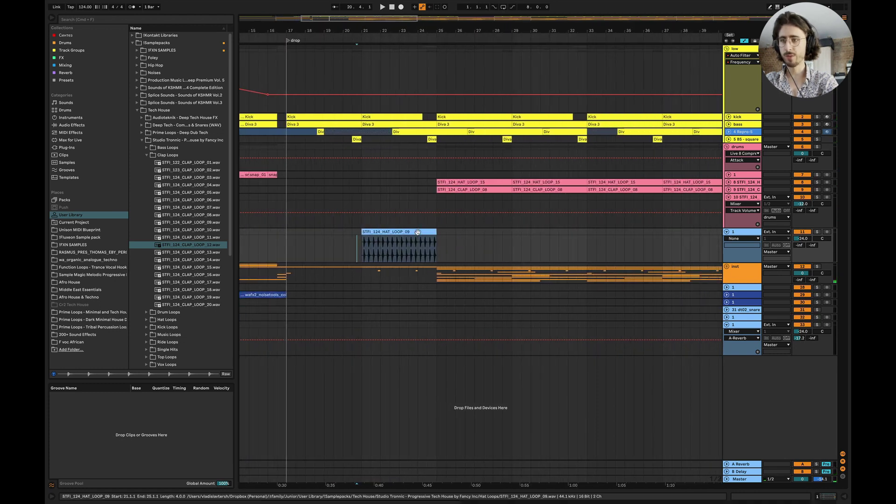
{"action": "key", "text": "super+d"}
{"action": "key", "text": "super+d"}
{"action": "key", "text": "super+d"}
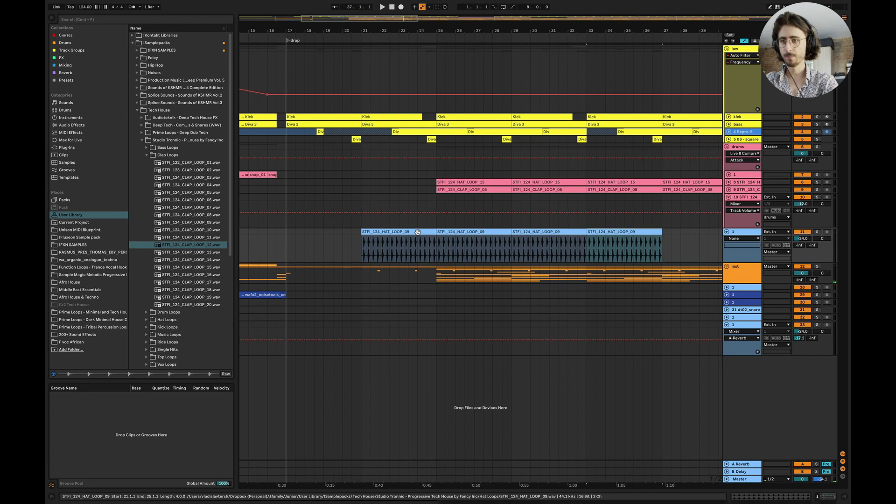
{"action": "scroll", "coordinate": [420, 233], "scroll_direction": "right", "scroll_amount": 12}
{"action": "key", "text": "super+d"}
{"action": "key", "text": "super+d"}
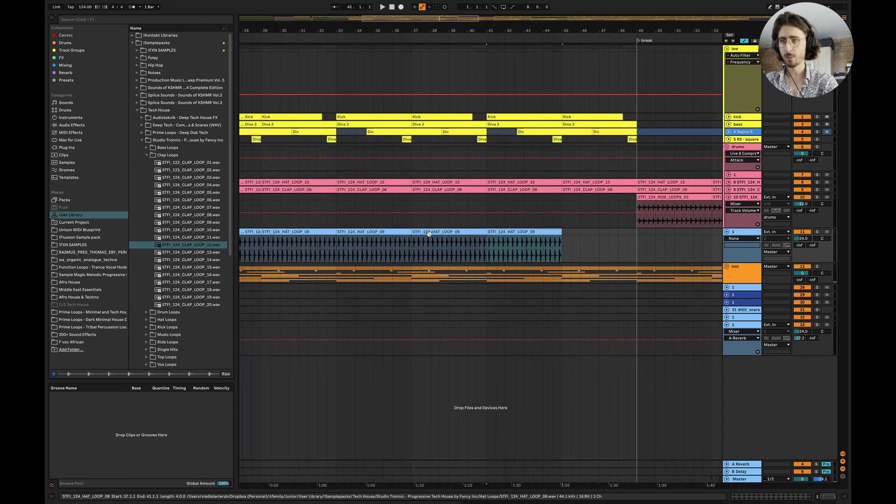
{"action": "key", "text": "super+d"}
Examine how the drum, bass and instrument clips are laid out across the arrangement from the start to the outro.
{"action": "key", "text": "minus"}
{"action": "key", "text": "minus"}
{"action": "scroll", "coordinate": [429, 233], "scroll_direction": "down", "scroll_amount": 5}
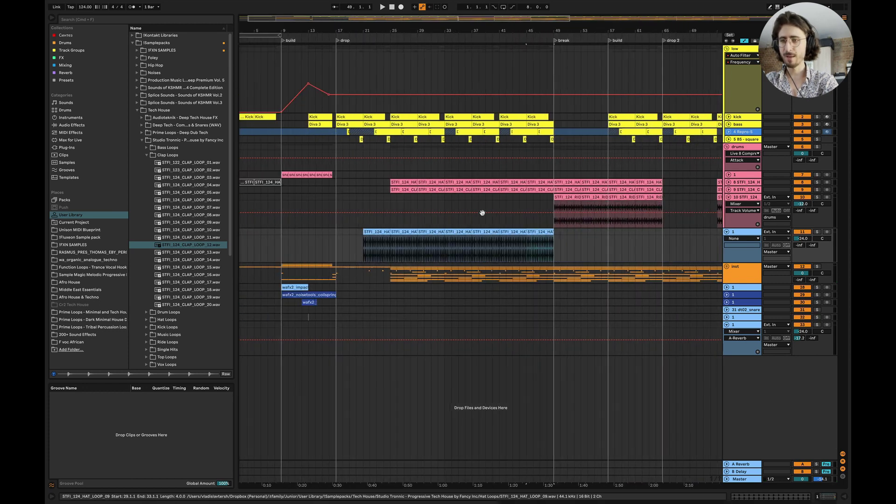
{"action": "scroll", "coordinate": [594, 209], "scroll_direction": "right", "scroll_amount": 8}
{"action": "scroll", "coordinate": [583, 211], "scroll_direction": "right", "scroll_amount": 3}
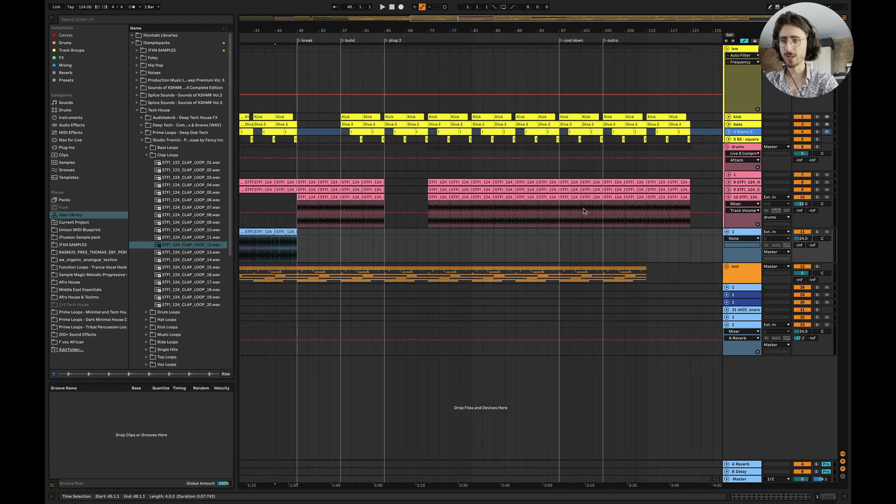
{"action": "scroll", "coordinate": [537, 224], "scroll_direction": "left", "scroll_amount": 10}
{"action": "scroll", "coordinate": [514, 232], "scroll_direction": "left", "scroll_amount": 15}
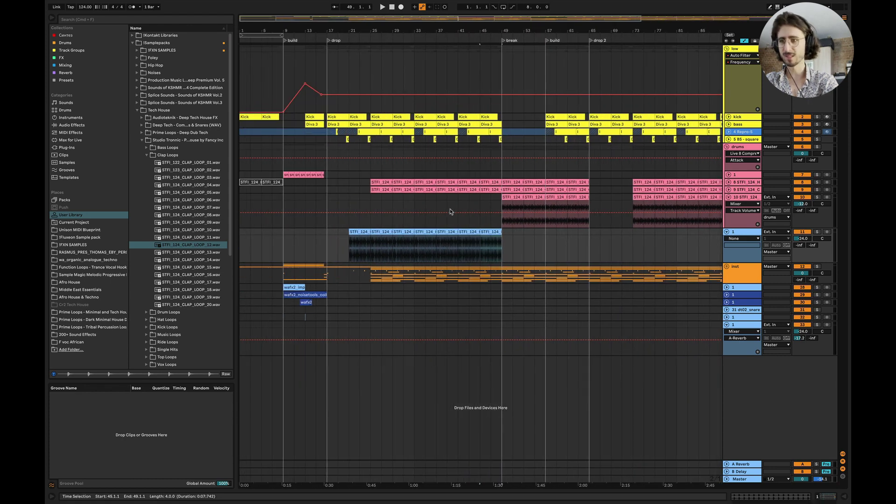
{"action": "scroll", "coordinate": [515, 188], "scroll_direction": "right", "scroll_amount": 3}
{"action": "scroll", "coordinate": [513, 164], "scroll_direction": "right", "scroll_amount": 2}
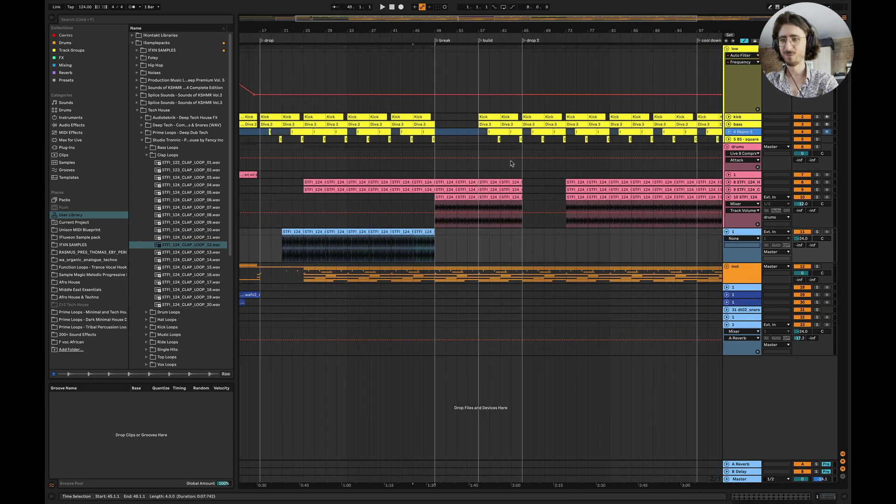
{"action": "scroll", "coordinate": [460, 180], "scroll_direction": "left", "scroll_amount": 8}
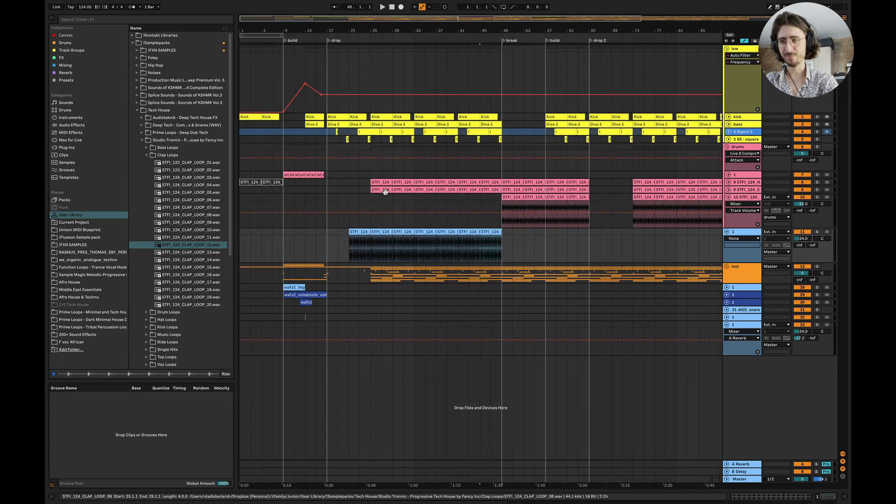
{"action": "scroll", "coordinate": [369, 212], "scroll_direction": "up", "scroll_amount": 10}
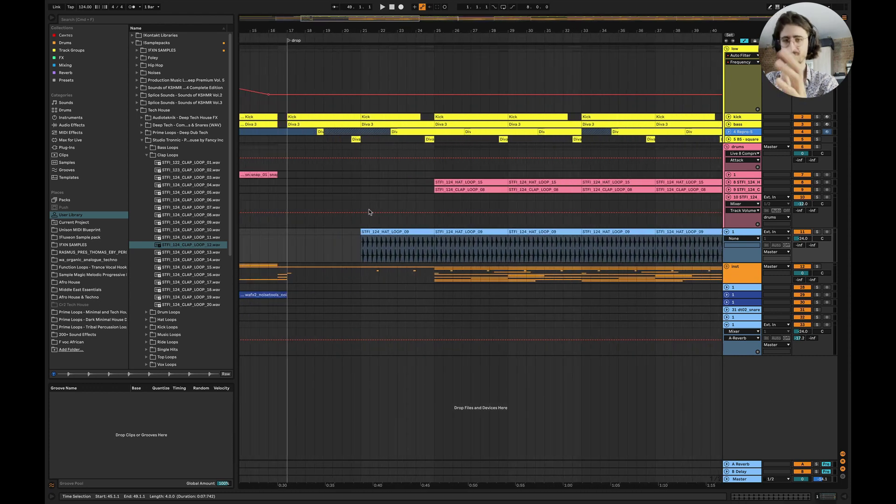
Assign the drums group's track color to its grouped tracks and clips.
{"action": "left_click_drag", "start_coordinate": [360, 204], "coordinate": [434, 205]}
{"action": "left_click", "coordinate": [739, 151]}
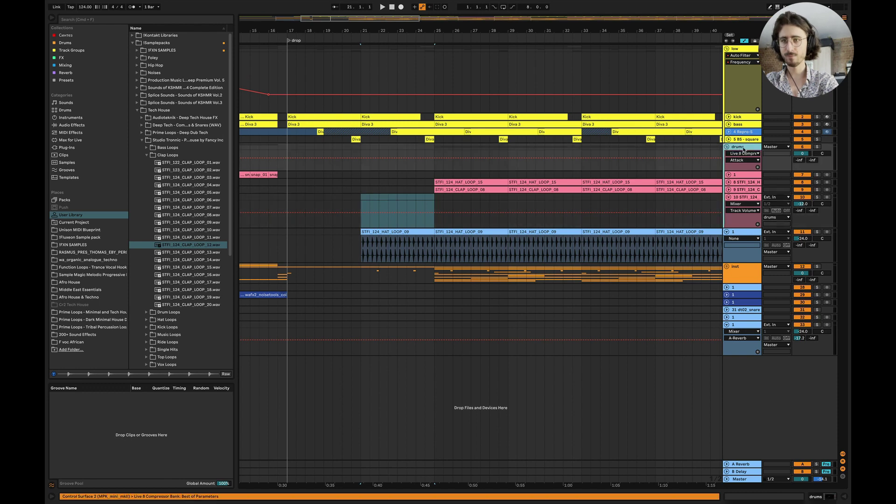
{"action": "right_click", "coordinate": [744, 149]}
{"action": "left_click", "coordinate": [771, 292]}
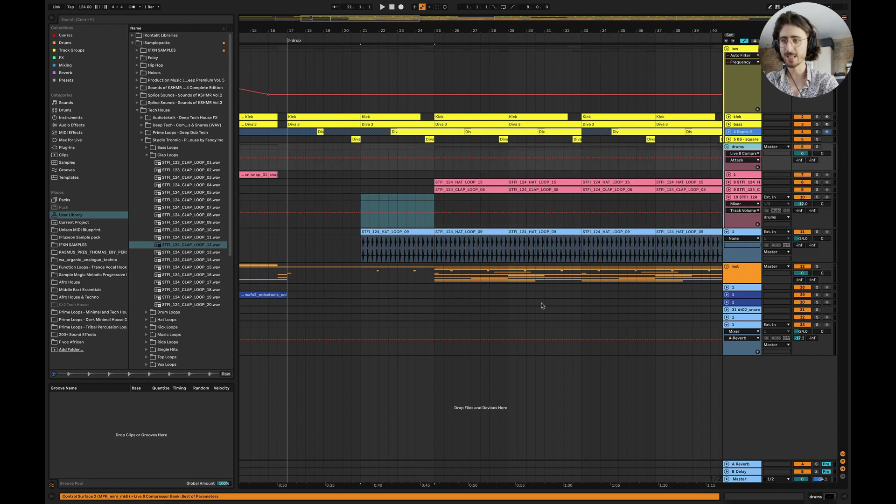
{"action": "right_click", "coordinate": [742, 149]}
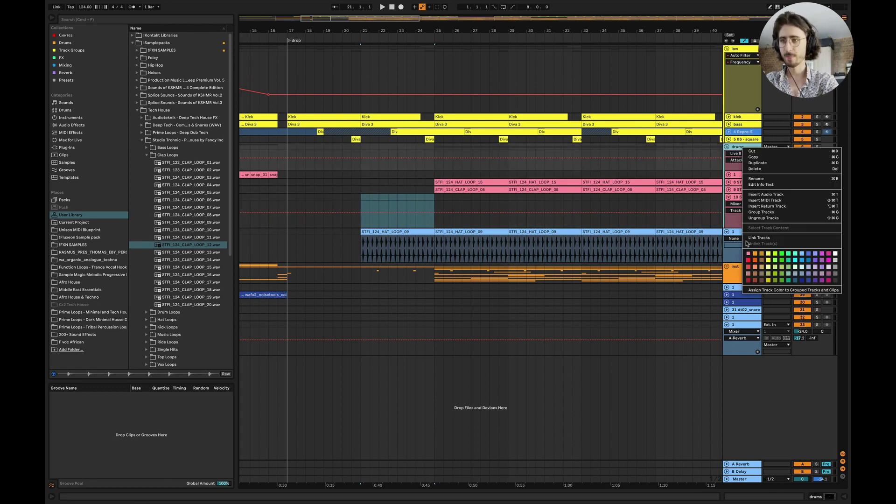
{"action": "left_click", "coordinate": [760, 291]}
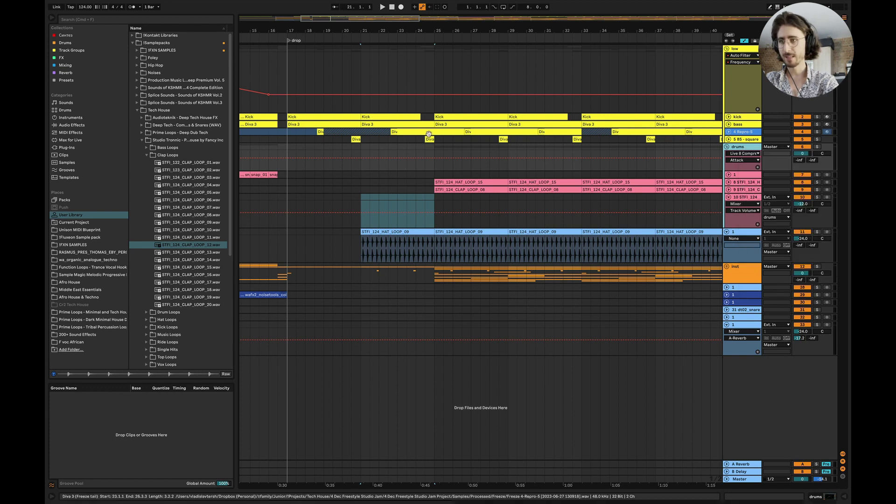
Extend the kick clip to bar 25 and show the Device On automation of the low group's Auto Filter.
{"action": "scroll", "coordinate": [428, 131], "scroll_direction": "up", "scroll_amount": 5}
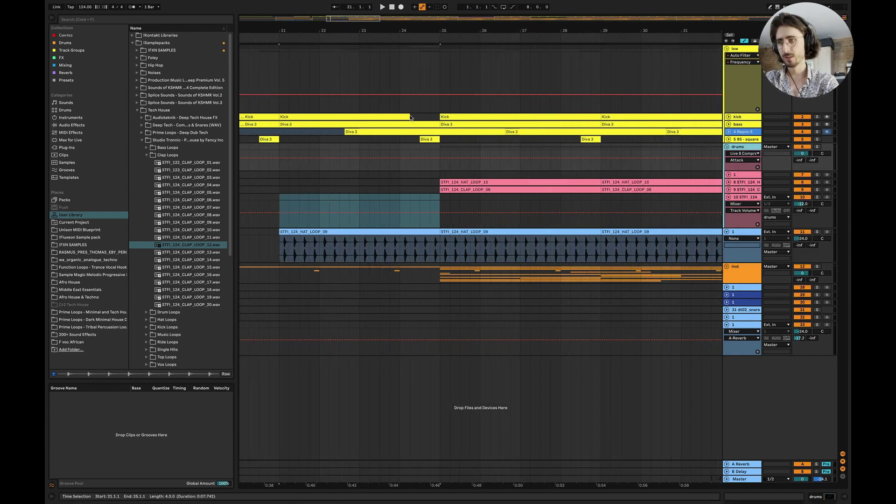
{"action": "left_click_drag", "start_coordinate": [406, 115], "coordinate": [436, 115]}
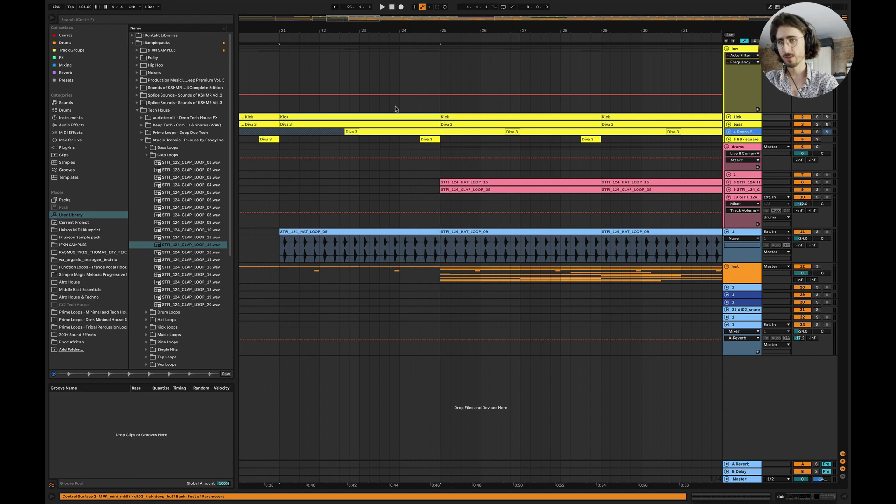
{"action": "double_click", "coordinate": [745, 48]}
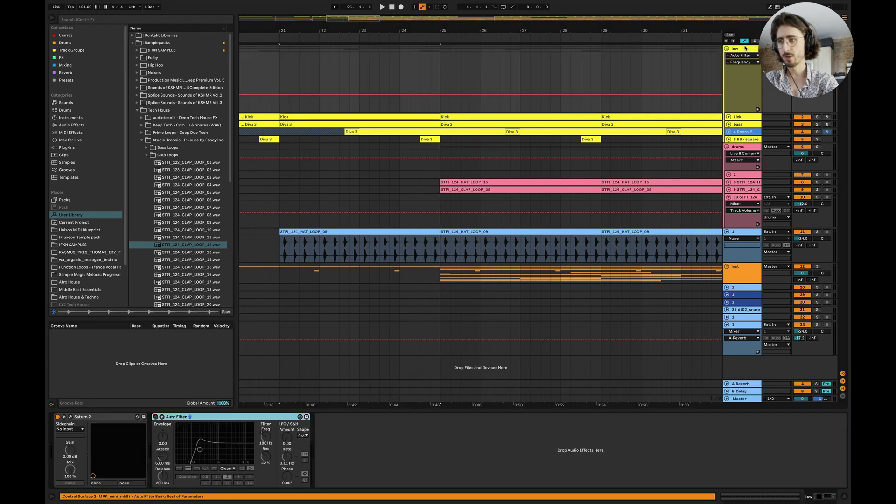
{"action": "right_click", "coordinate": [159, 418]}
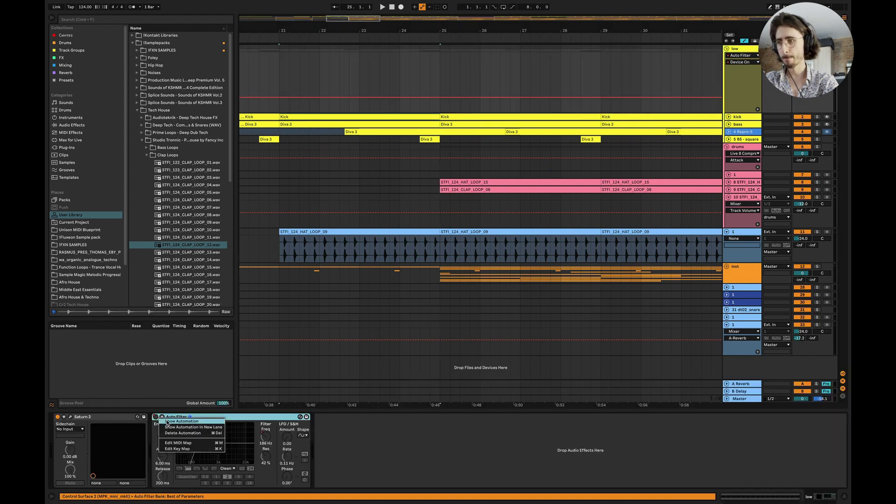
{"action": "left_click", "coordinate": [167, 422]}
Automate the low group's Auto Filter on from bar 24 to bar 25 only, and play from bar 21.
{"action": "left_click", "coordinate": [400, 98]}
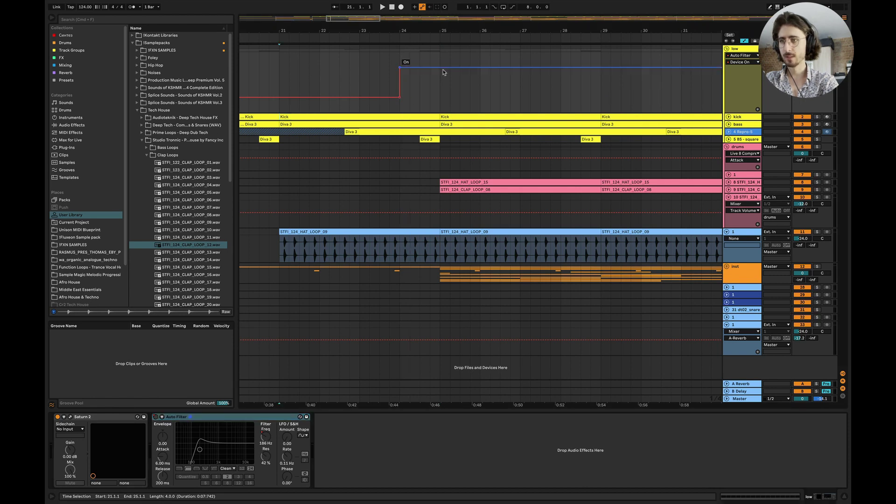
{"action": "left_click", "coordinate": [280, 78]}
{"action": "key", "text": "space"}
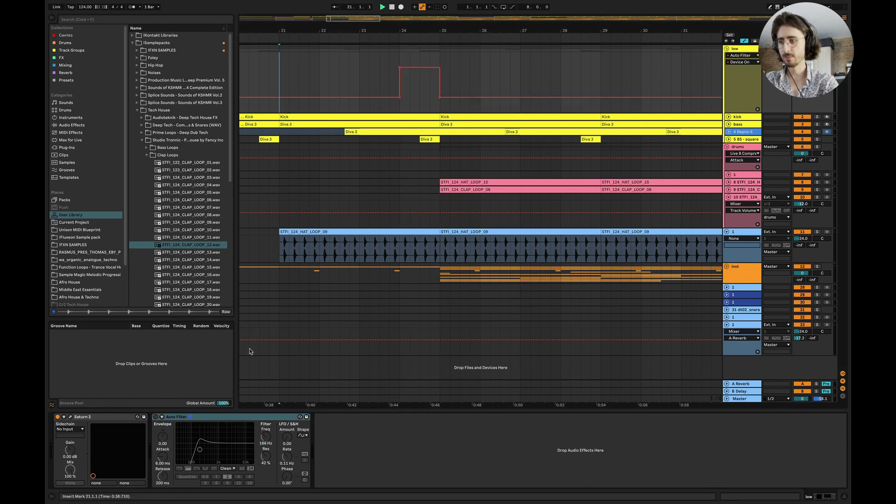
{"action": "right_click", "coordinate": [156, 418]}
{"action": "left_click", "coordinate": [323, 318]}
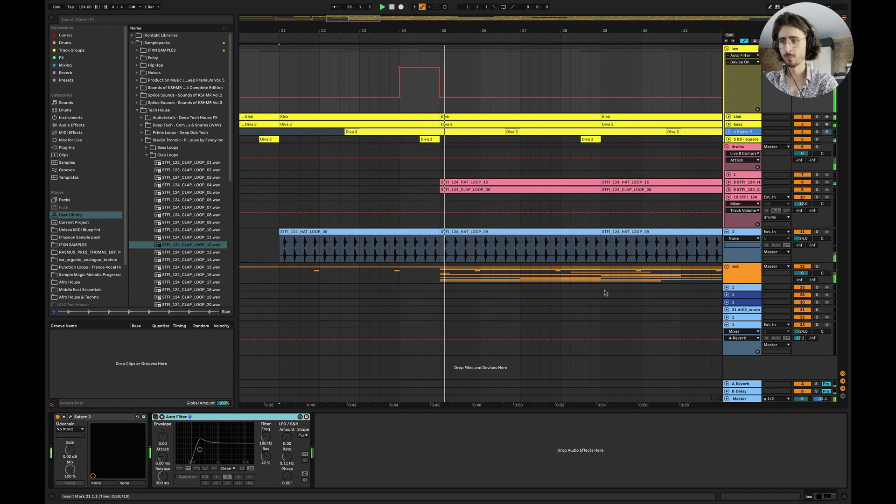
In the inst group, delete the material from bar 25 to 33 on the tracks from LD - Cello Stabs through vox.
{"action": "left_click", "coordinate": [726, 49]}
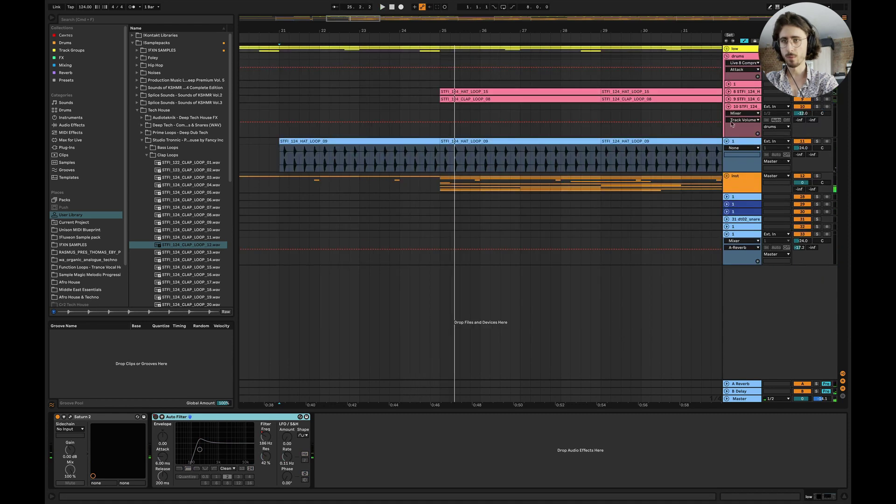
{"action": "left_click", "coordinate": [727, 177]}
{"action": "scroll", "coordinate": [589, 234], "scroll_direction": "down", "scroll_amount": 2}
{"action": "scroll", "coordinate": [589, 234], "scroll_direction": "right", "scroll_amount": 5}
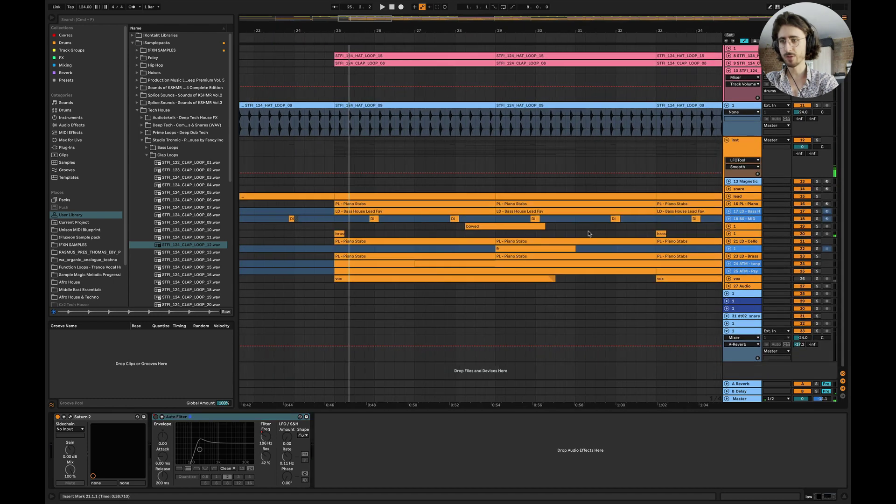
{"action": "scroll", "coordinate": [589, 234], "scroll_direction": "down", "scroll_amount": 4}
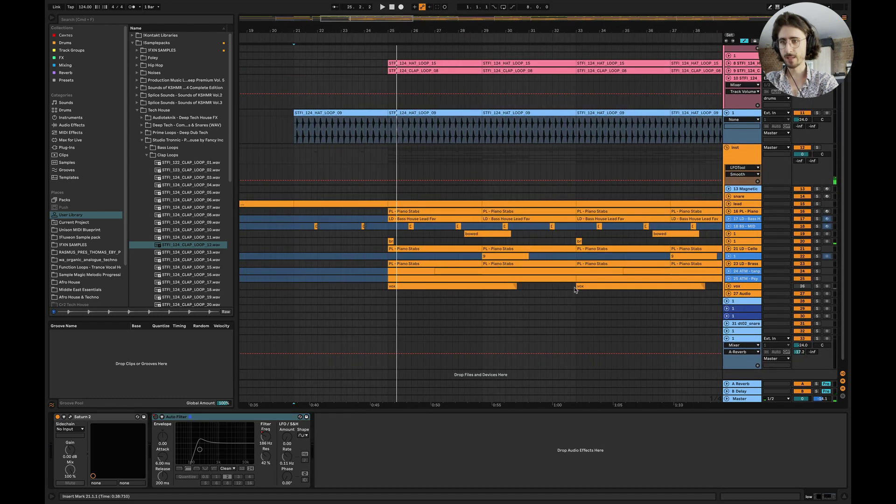
{"action": "left_click_drag", "start_coordinate": [576, 256], "coordinate": [391, 252]}
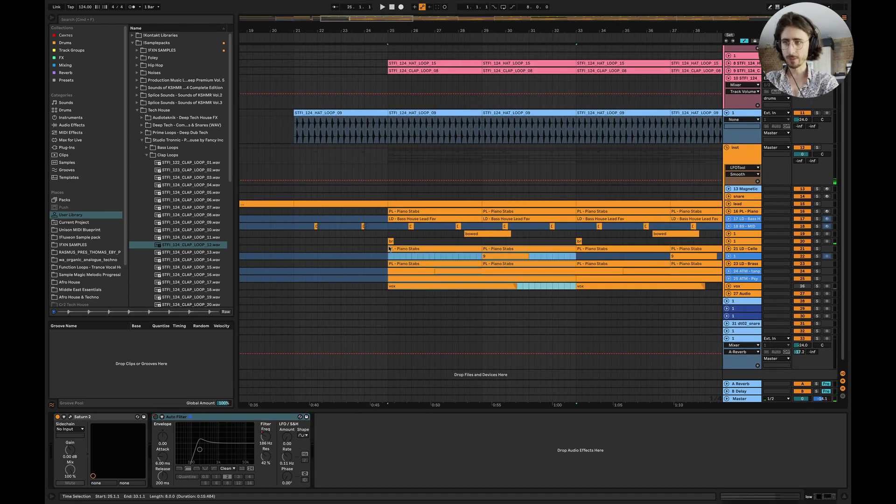
{"action": "left_click", "coordinate": [390, 249]}
{"action": "key", "text": "Delete"}
Play the thinned-out instrument section from bar 24.2 into bar 29.
{"action": "left_click", "coordinate": [374, 228]}
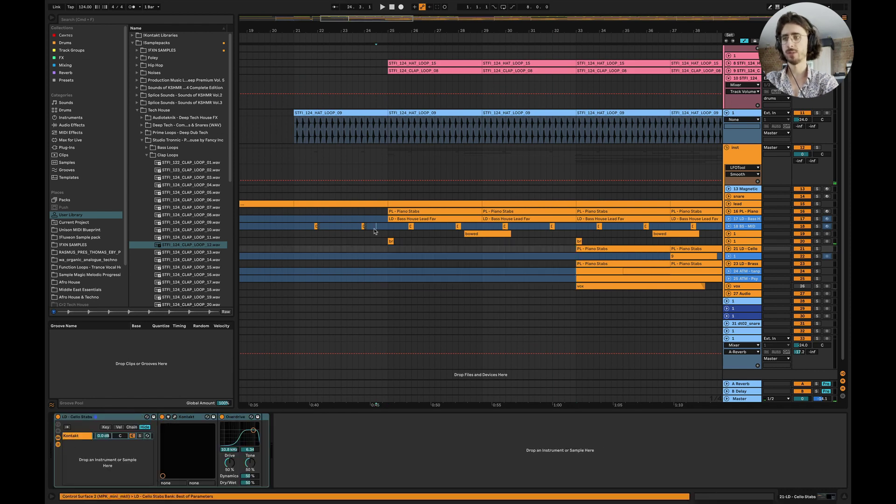
{"action": "scroll", "coordinate": [374, 229], "scroll_direction": "up", "scroll_amount": 3}
{"action": "scroll", "coordinate": [374, 228], "scroll_direction": "up", "scroll_amount": 2}
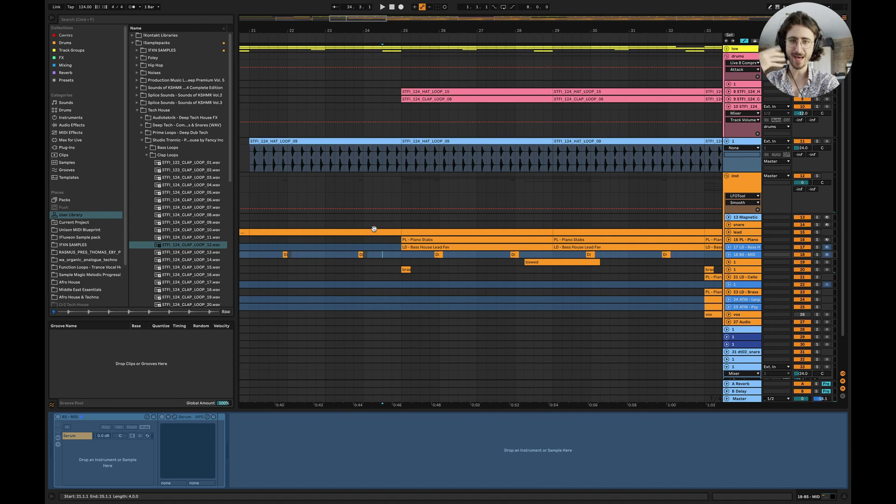
{"action": "left_click", "coordinate": [370, 195]}
{"action": "key", "text": "space"}
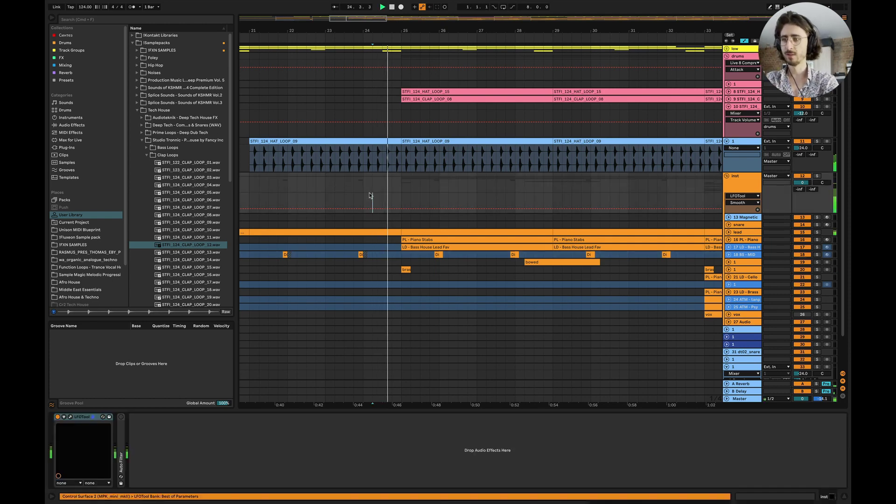
{"action": "scroll", "coordinate": [419, 191], "scroll_direction": "right", "scroll_amount": 5}
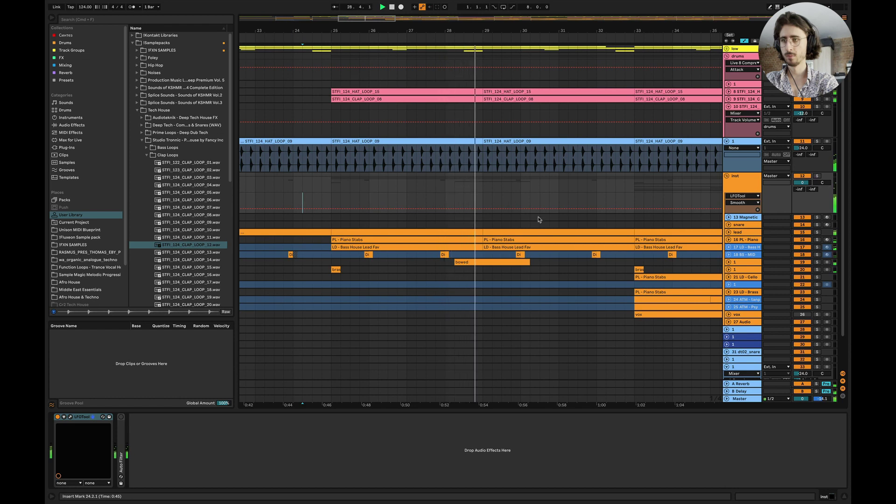
{"action": "key", "text": "space"}
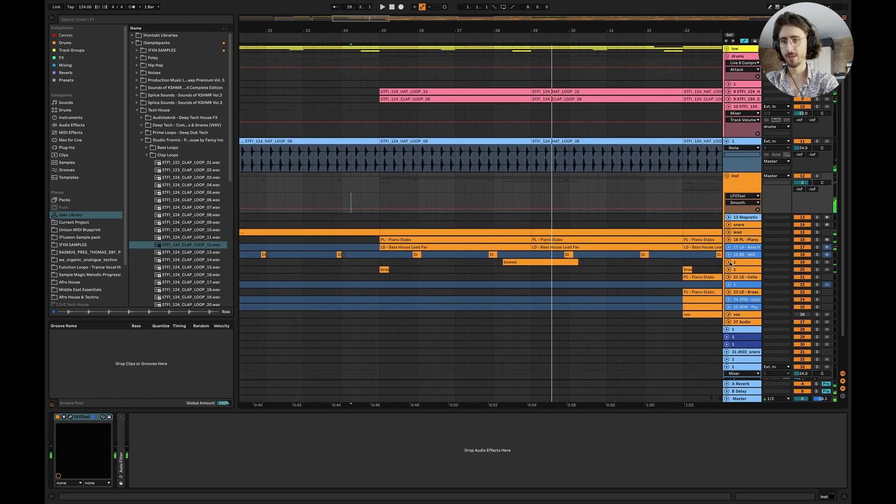
Move the bowed clip to start at bar 24 and play it from bar 23.3.
{"action": "left_click", "coordinate": [728, 262]}
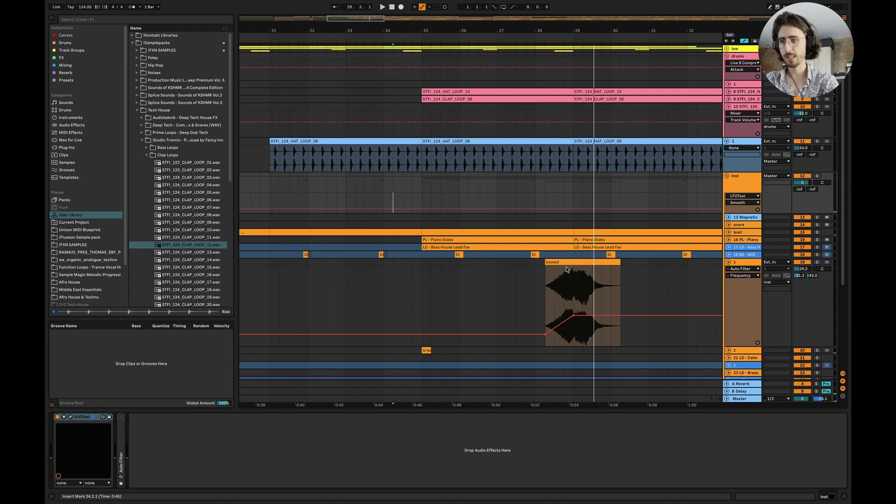
{"action": "left_click_drag", "start_coordinate": [567, 270], "coordinate": [364, 272], "text": "alt"}
{"action": "left_click", "coordinate": [364, 271]}
{"action": "key", "text": "space"}
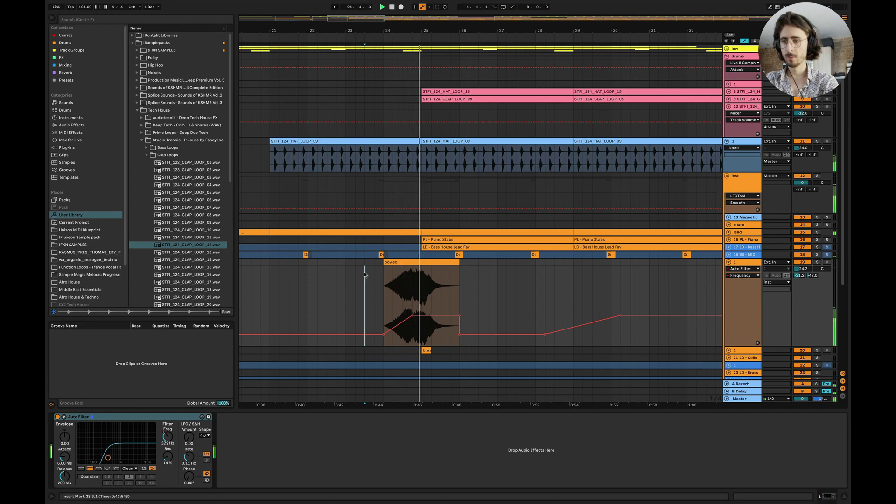
Delete the Diva 3 clip on the BS - square track just before bar 25 and play the transition from bar 22.
{"action": "left_click", "coordinate": [365, 117]}
{"action": "left_click", "coordinate": [727, 49]}
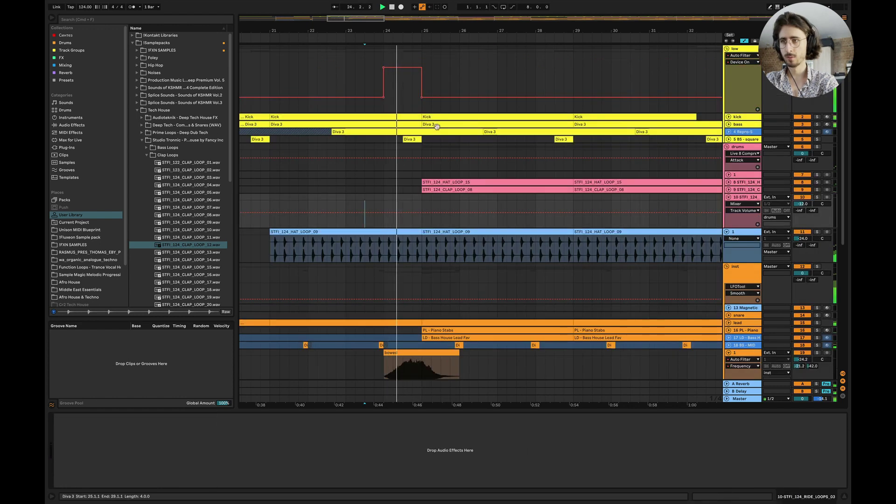
{"action": "left_click", "coordinate": [341, 158]}
{"action": "left_click", "coordinate": [411, 139]}
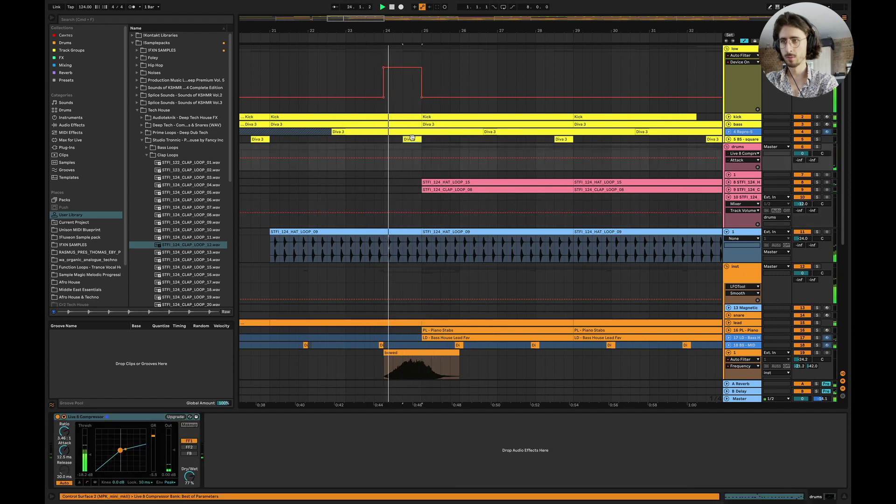
{"action": "key", "text": "Delete"}
{"action": "left_click", "coordinate": [319, 146]}
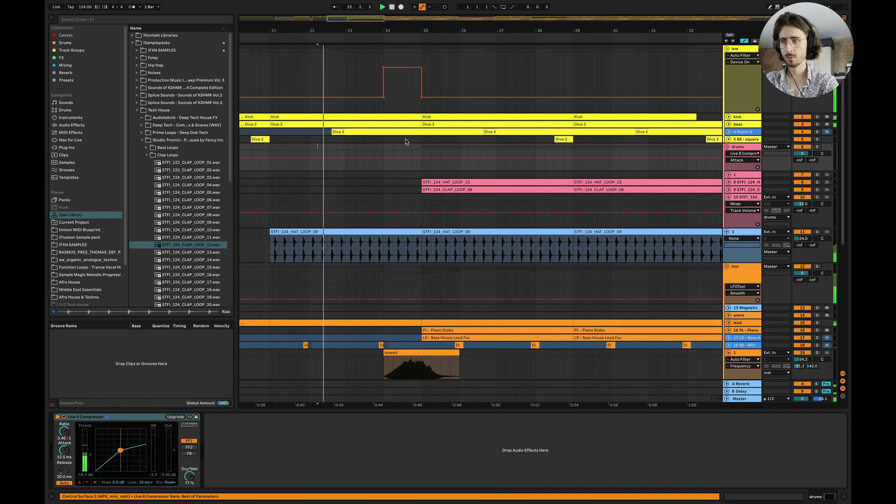
{"action": "left_click", "coordinate": [417, 116]}
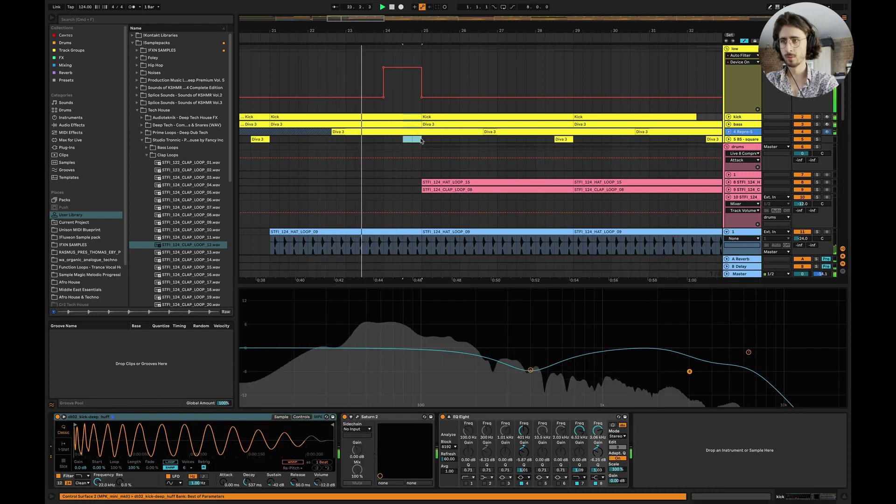
{"action": "left_click", "coordinate": [417, 103]}
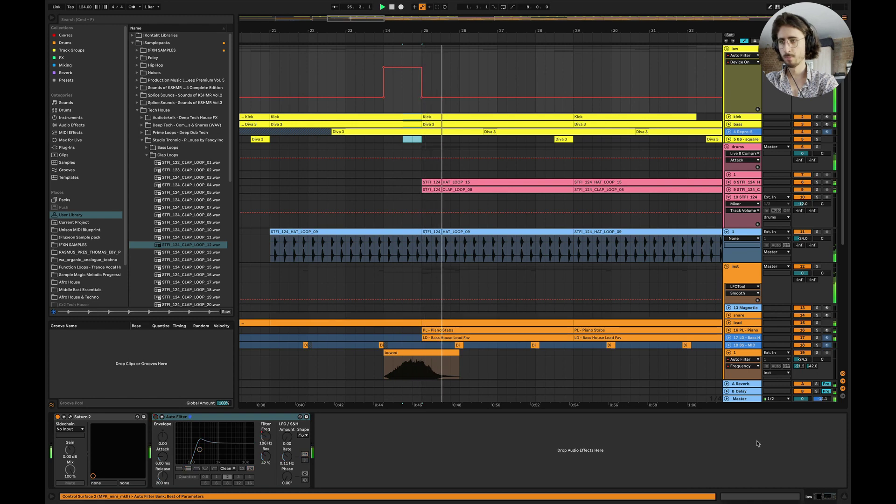
Fold the ride and STFI_124_HAT_LOOP_09 tracks and move the hat loop track into the drums group.
{"action": "left_click", "coordinate": [728, 198]}
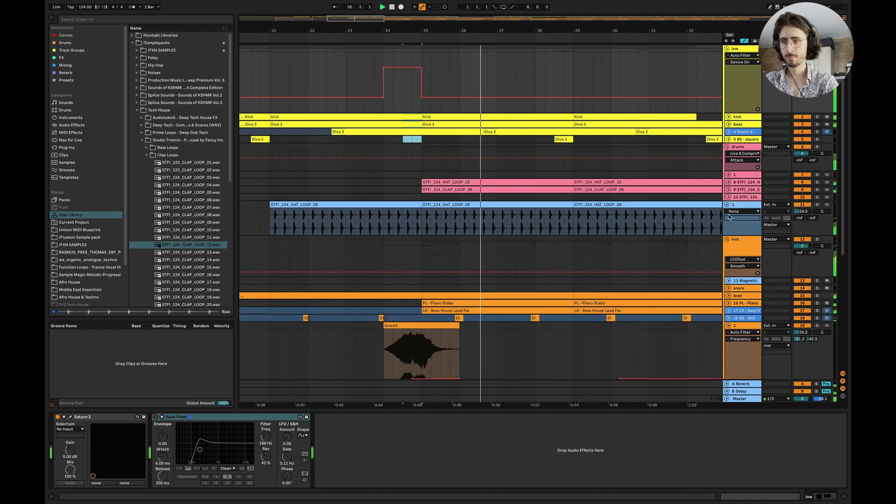
{"action": "left_click", "coordinate": [726, 205]}
{"action": "left_click", "coordinate": [737, 197]}
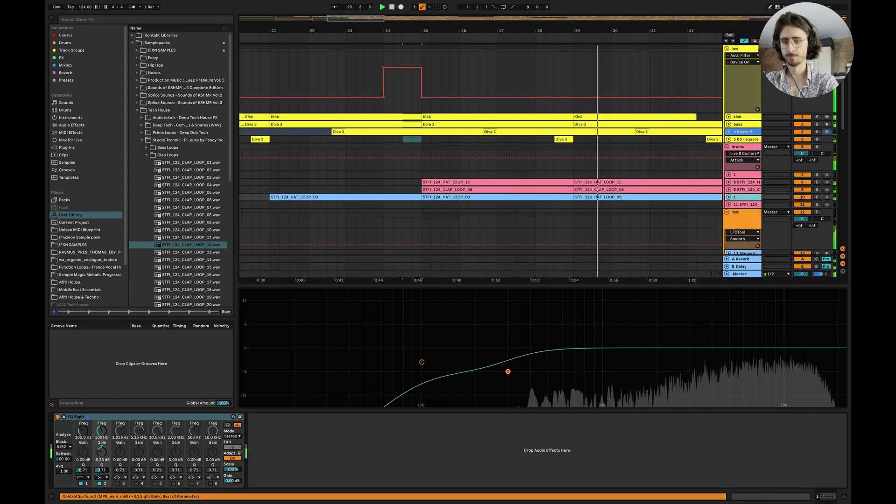
Remove the upper breakpoint at the end of the bowed clip's filter frequency automation and fold its track.
{"action": "left_click", "coordinate": [844, 496]}
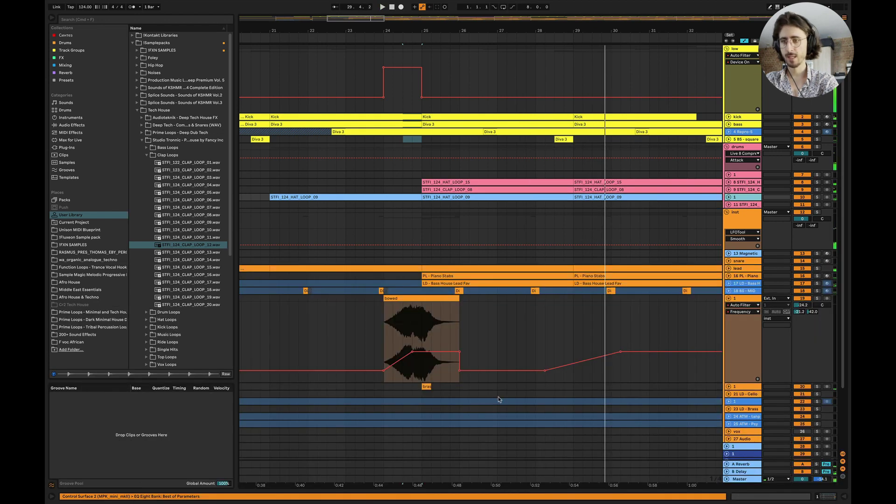
{"action": "left_click", "coordinate": [459, 352]}
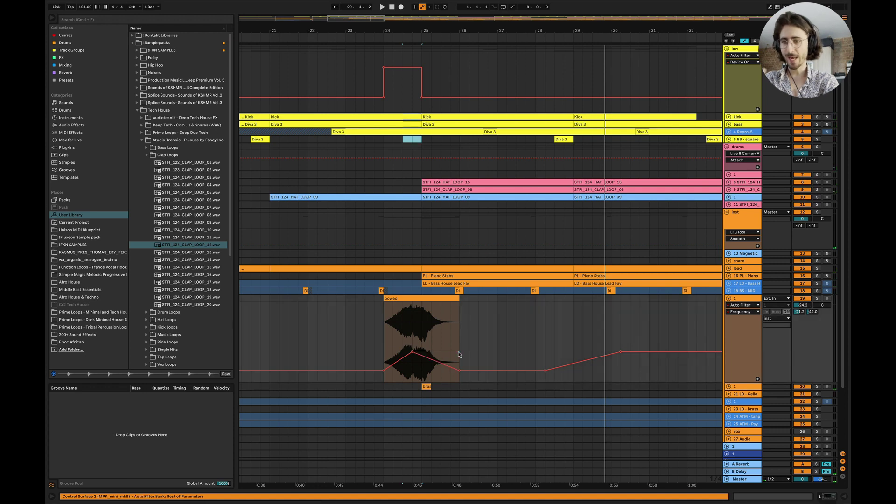
{"action": "left_click", "coordinate": [728, 299]}
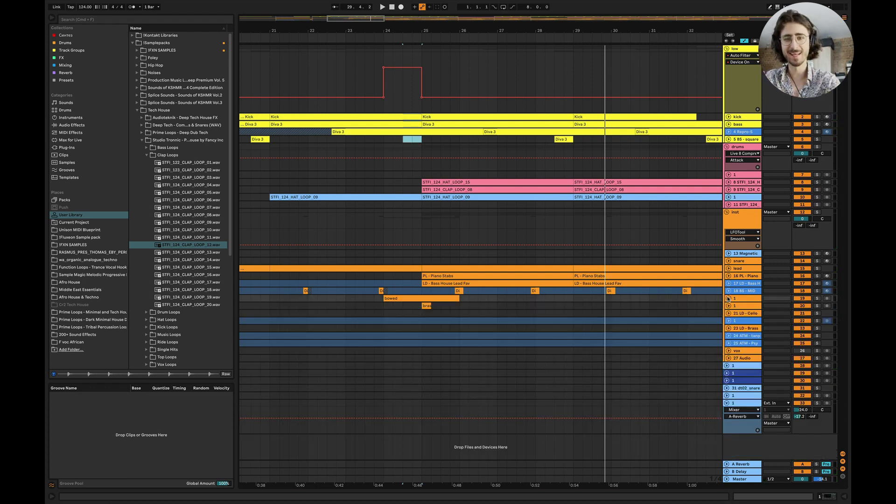
Fold the inst and drums groups and apply the drums group's colour to all tracks inside it.
{"action": "left_click", "coordinate": [726, 213]}
{"action": "left_click", "coordinate": [727, 146]}
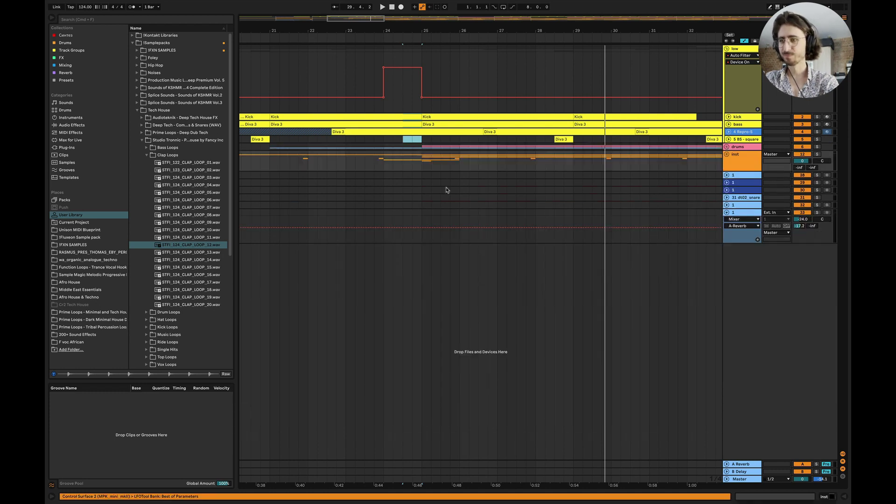
{"action": "left_click", "coordinate": [379, 167]}
{"action": "right_click", "coordinate": [748, 148]}
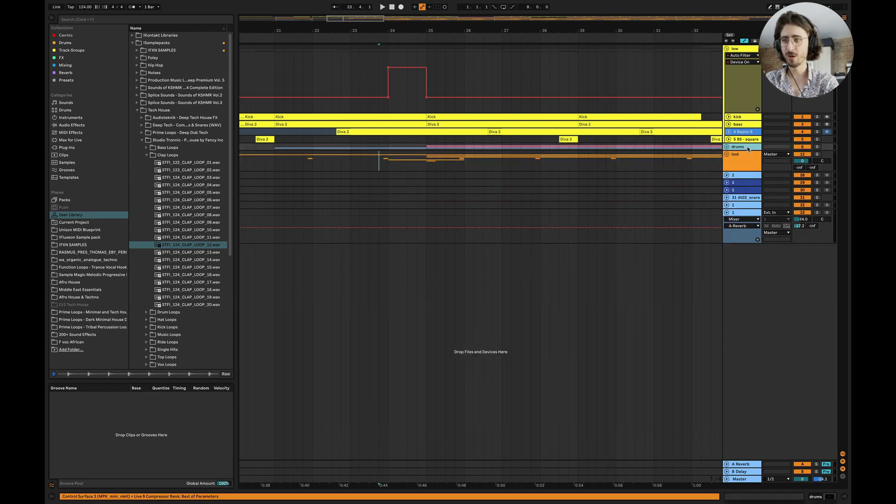
{"action": "left_click", "coordinate": [758, 291]}
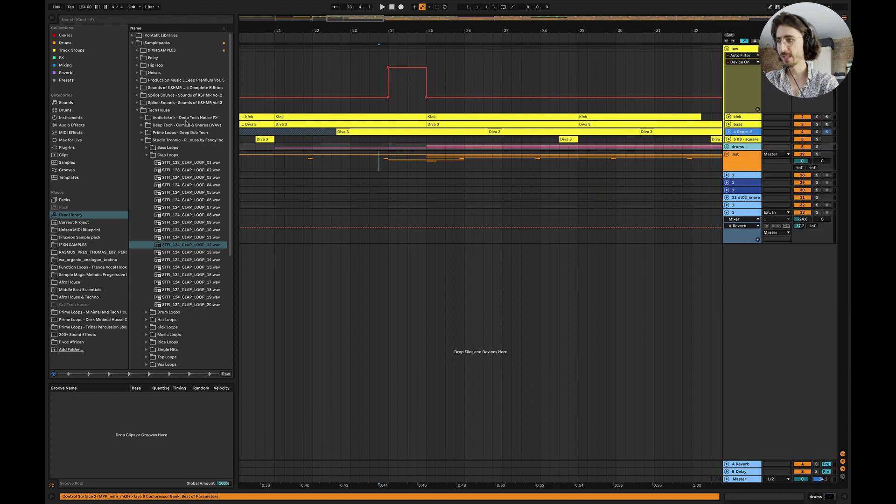
Browse the Drums collection to the Wave Alchemy pack's processed drums and open the processed machines clap folder.
{"action": "left_click", "coordinate": [137, 110]}
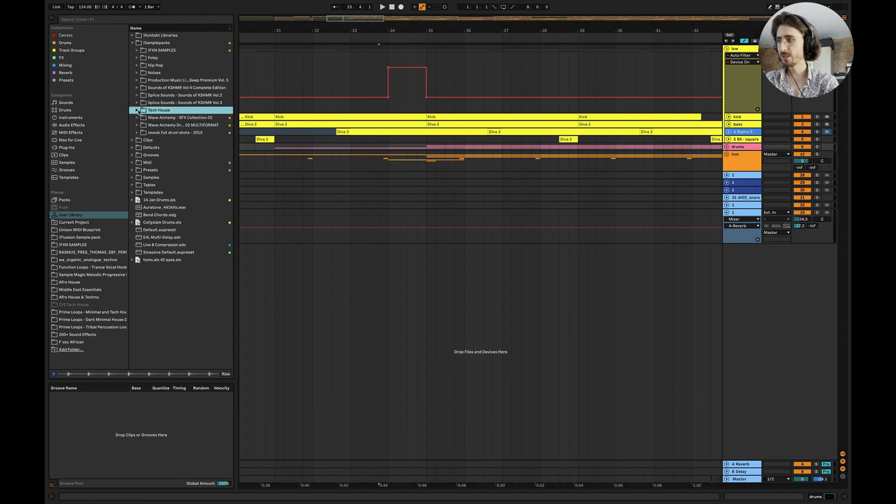
{"action": "left_click", "coordinate": [133, 43]}
{"action": "left_click", "coordinate": [133, 43]}
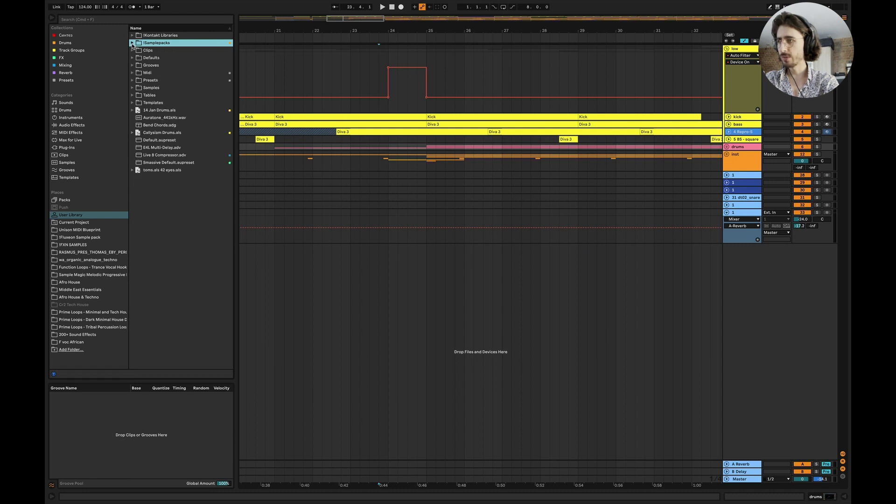
{"action": "left_click", "coordinate": [132, 43]}
{"action": "left_click", "coordinate": [70, 43]}
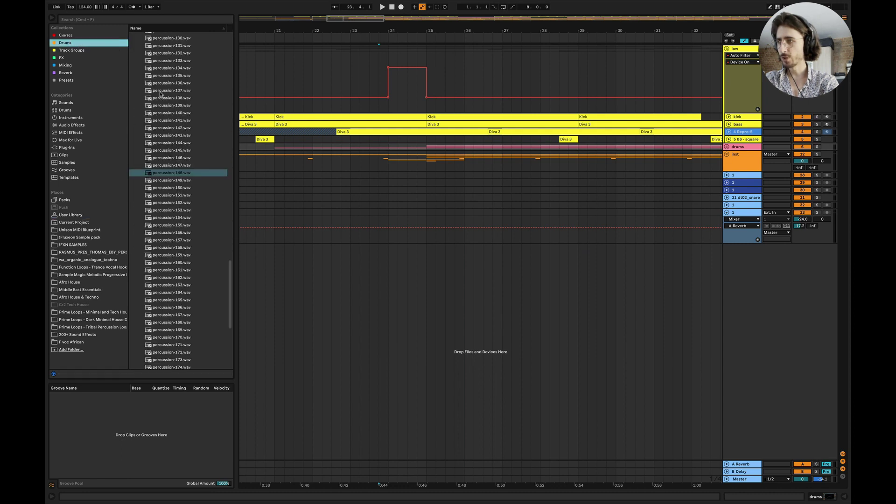
{"action": "scroll", "coordinate": [176, 139], "scroll_direction": "up", "scroll_amount": 5}
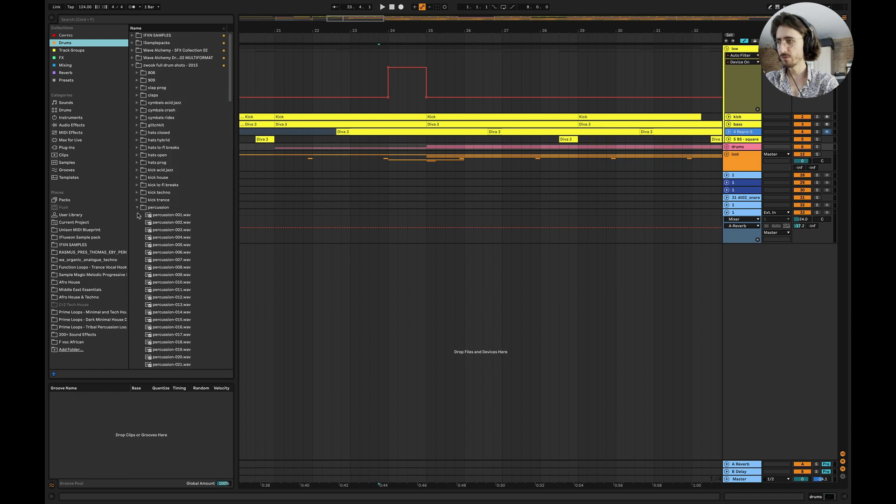
{"action": "left_click", "coordinate": [137, 207]}
{"action": "left_click", "coordinate": [133, 65]}
{"action": "left_click", "coordinate": [132, 57]}
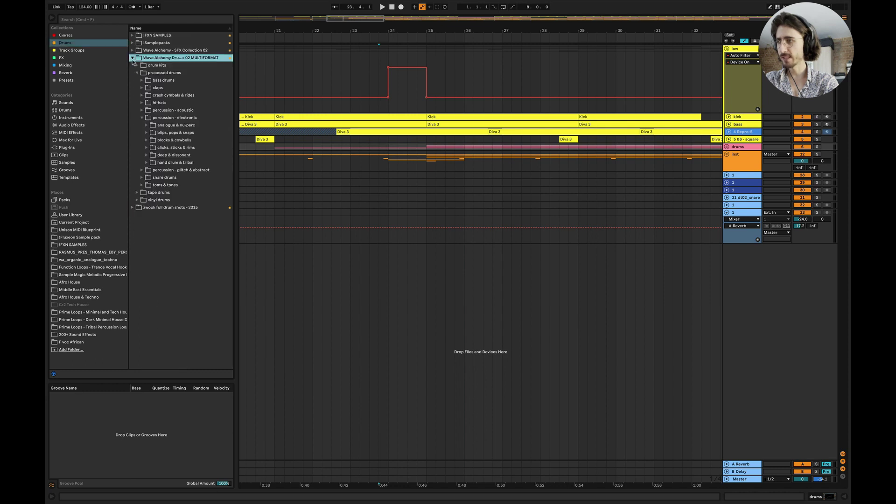
{"action": "left_click", "coordinate": [142, 88]}
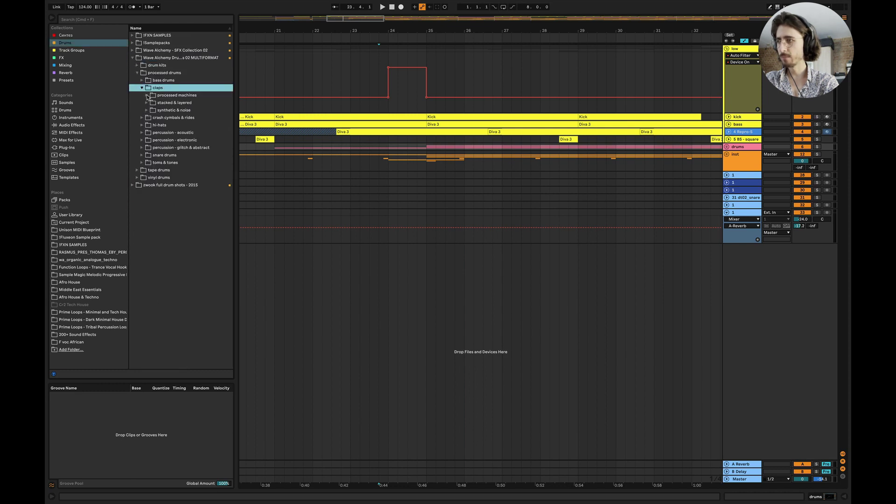
{"action": "left_click", "coordinate": [147, 96]}
Audition several processed machine claps, including the ebbe, duff, dirty and deep samples.
{"action": "left_click", "coordinate": [200, 222]}
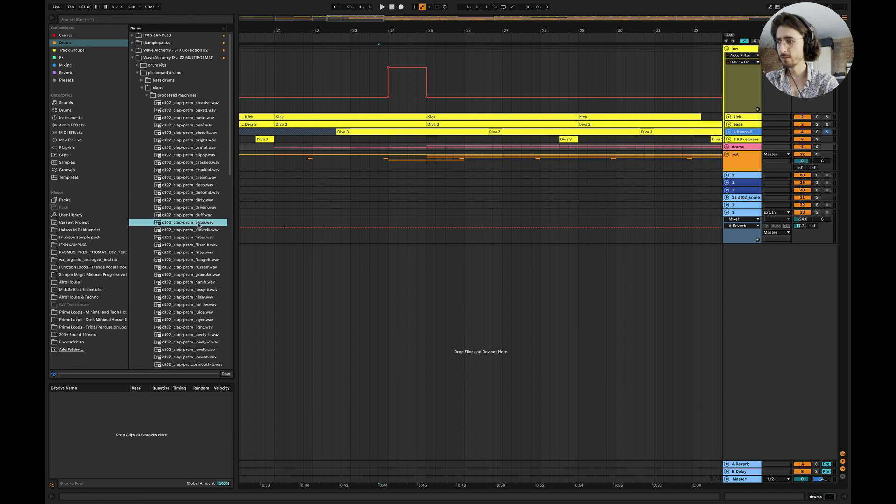
{"action": "left_click", "coordinate": [198, 216]}
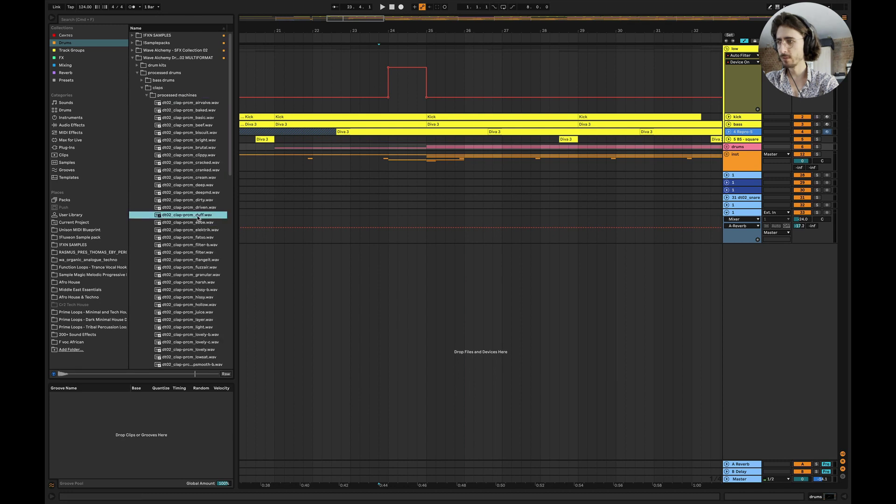
{"action": "left_click", "coordinate": [192, 202]}
{"action": "left_click", "coordinate": [189, 187]}
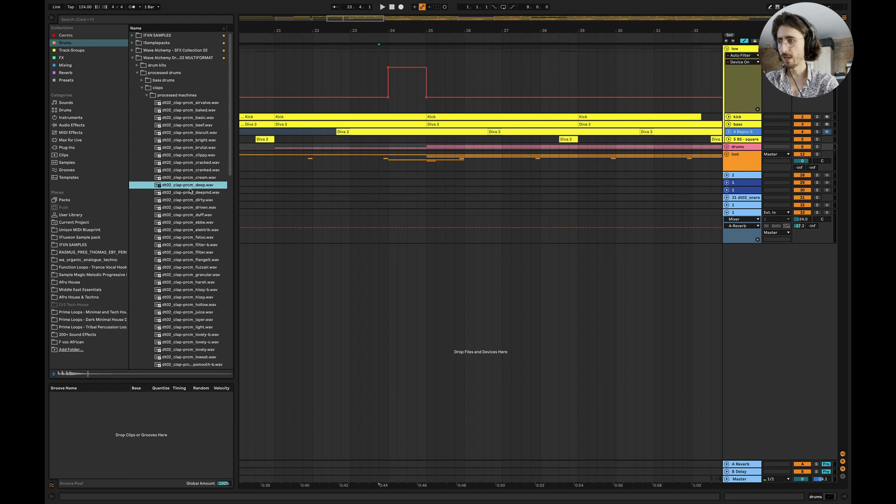
{"action": "key", "text": "space"}
Place dt02_clap-prcm_deep.wav on a new audio track and shift the clip to start at about 24.4.3, just before bar 25.
{"action": "left_click_drag", "start_coordinate": [186, 188], "coordinate": [419, 277]}
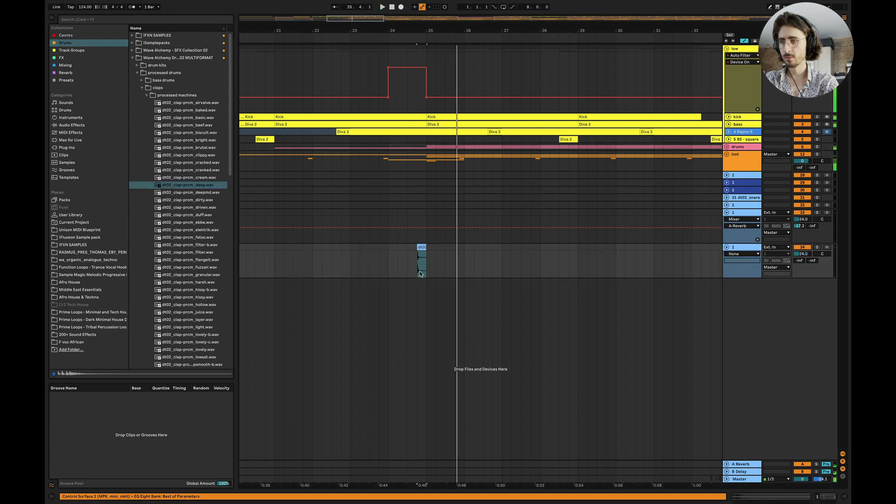
{"action": "scroll", "coordinate": [417, 274], "scroll_direction": "up", "scroll_amount": 5}
{"action": "left_click_drag", "start_coordinate": [432, 245], "coordinate": [445, 244]}
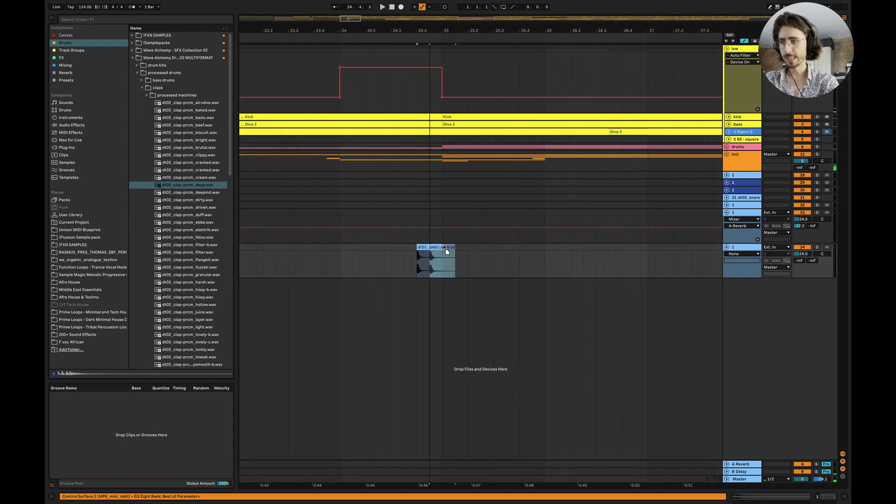
Set the clap track's volume to -11.4 dB and raise its A Reverb send while playing from 23.3.
{"action": "left_click", "coordinate": [289, 264]}
{"action": "key", "text": "space"}
{"action": "mouse_move", "coordinate": [800, 261]}
{"action": "left_mouse_down"}
{"action": "mouse_move", "coordinate": [799, 234]}
{"action": "mouse_move", "coordinate": [802, 254]}
{"action": "left_mouse_up"}
{"action": "key", "text": "space"}
{"action": "key", "text": "space"}
{"action": "key", "text": "space"}
{"action": "key", "text": "space"}
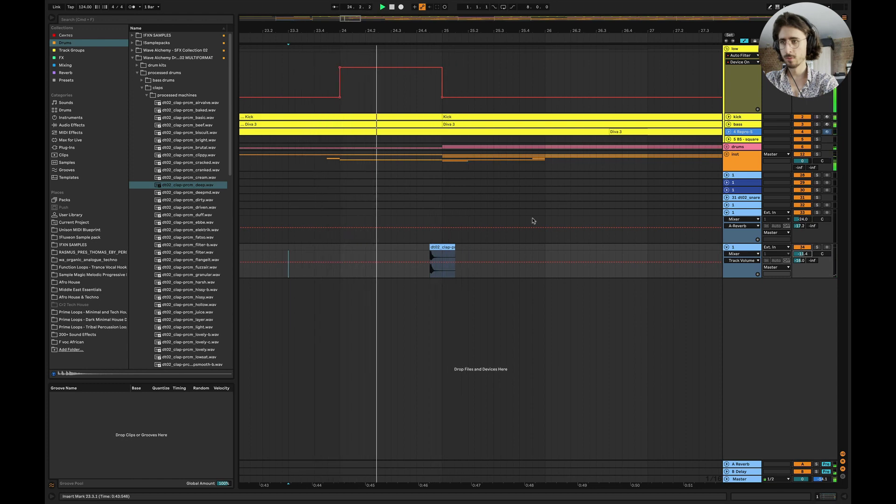
{"action": "key", "text": "space"}
{"action": "key", "text": "space"}
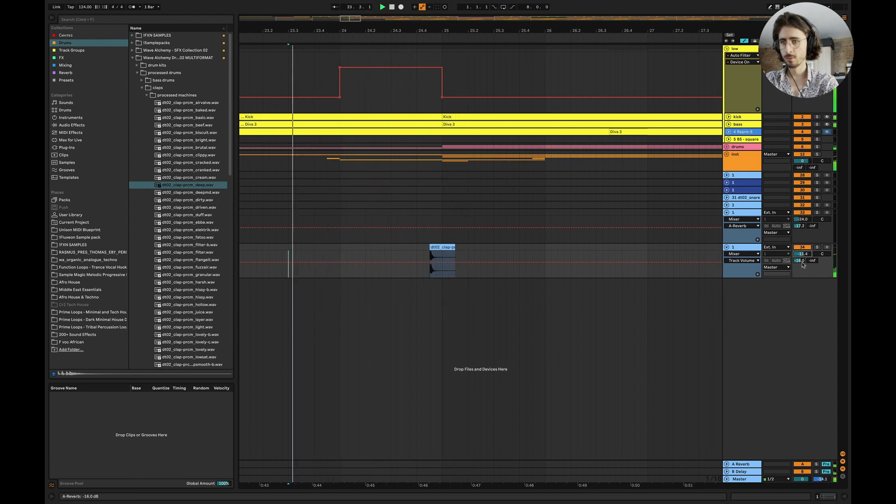
{"action": "left_click_drag", "start_coordinate": [802, 264], "coordinate": [803, 262]}
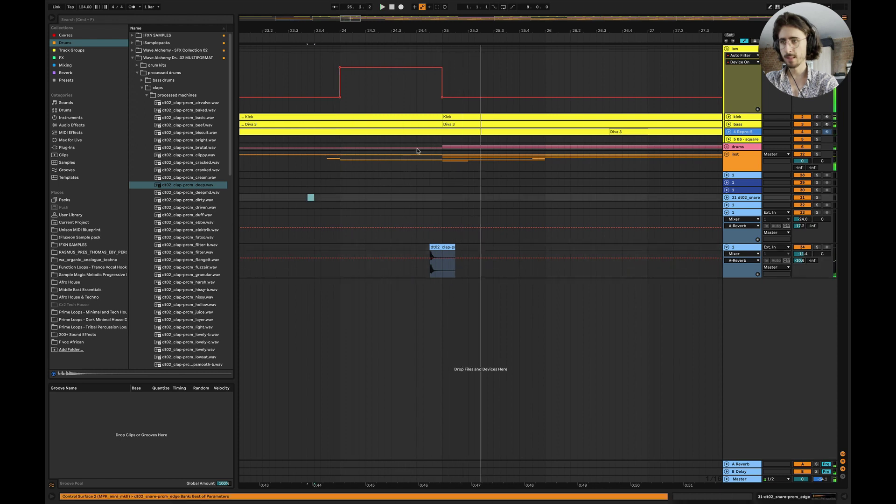
Delete the drums group's material from 24.4 to bar 25 and play the gap from bar 24.
{"action": "key", "text": "space"}
{"action": "left_click_drag", "start_coordinate": [417, 147], "coordinate": [442, 149]}
{"action": "left_click", "coordinate": [354, 181]}
{"action": "key", "text": "space"}
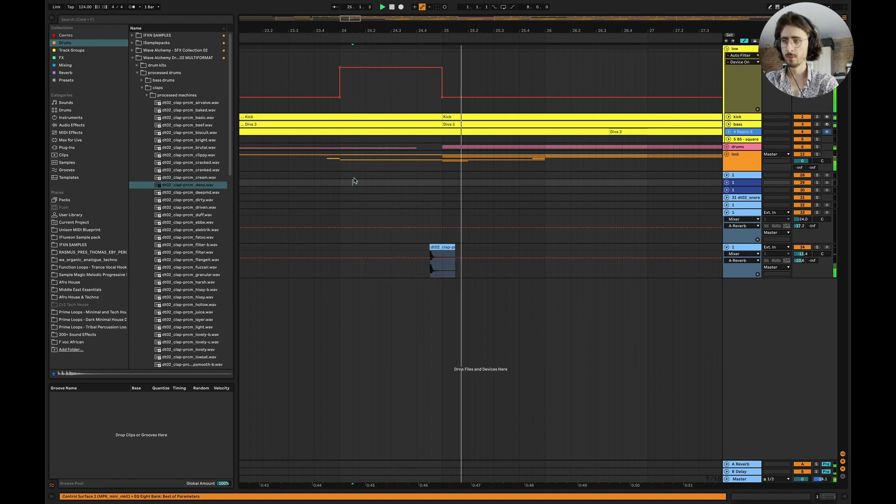
Set the clap track's B Delay send to about -19 dB while playing from 23.4.
{"action": "left_click", "coordinate": [315, 236]}
{"action": "key", "text": "space"}
{"action": "key", "text": "space"}
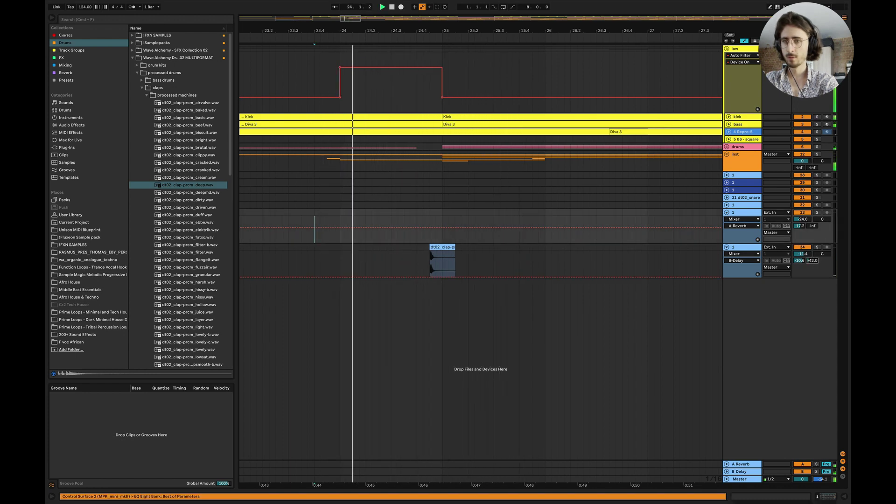
{"action": "mouse_move", "coordinate": [812, 262]}
{"action": "left_mouse_down"}
{"action": "mouse_move", "coordinate": [812, 241]}
{"action": "mouse_move", "coordinate": [812, 258]}
{"action": "left_mouse_up"}
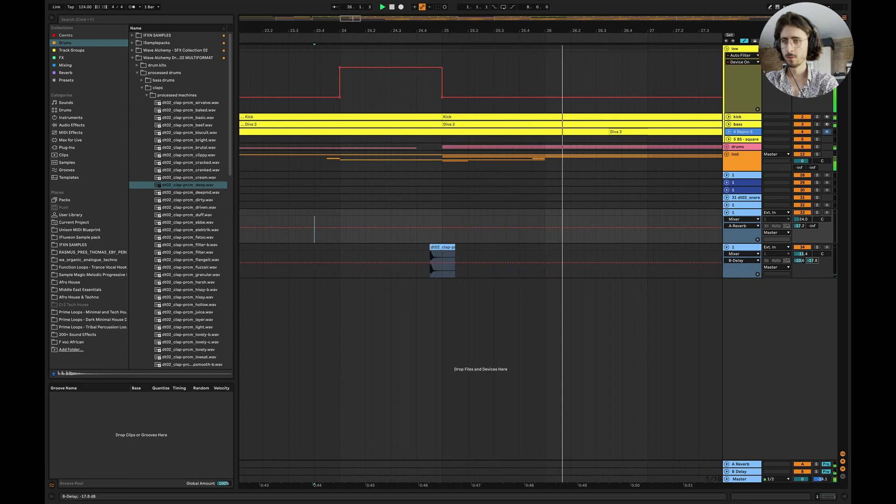
{"action": "scroll", "coordinate": [526, 228], "scroll_direction": "down", "scroll_amount": 3}
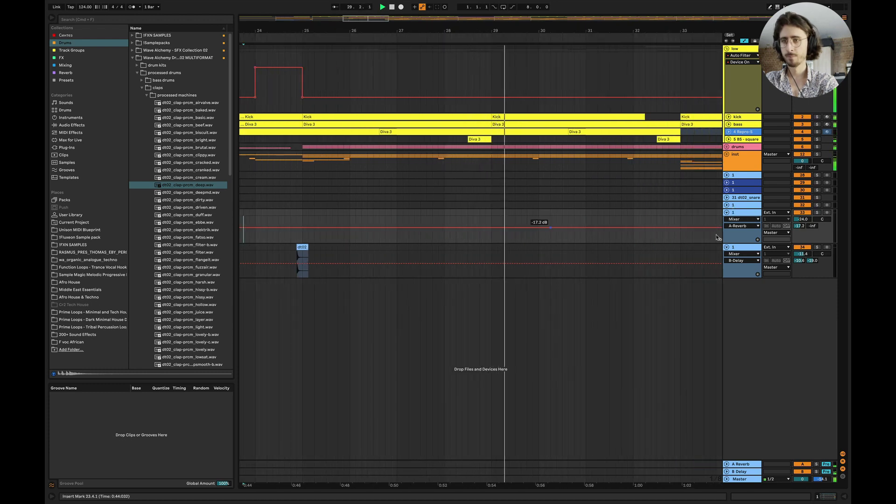
Fold the remaining open tracks and the low group, unfold the drums group, and play up to the change at bar 33.
{"action": "left_click", "coordinate": [727, 213]}
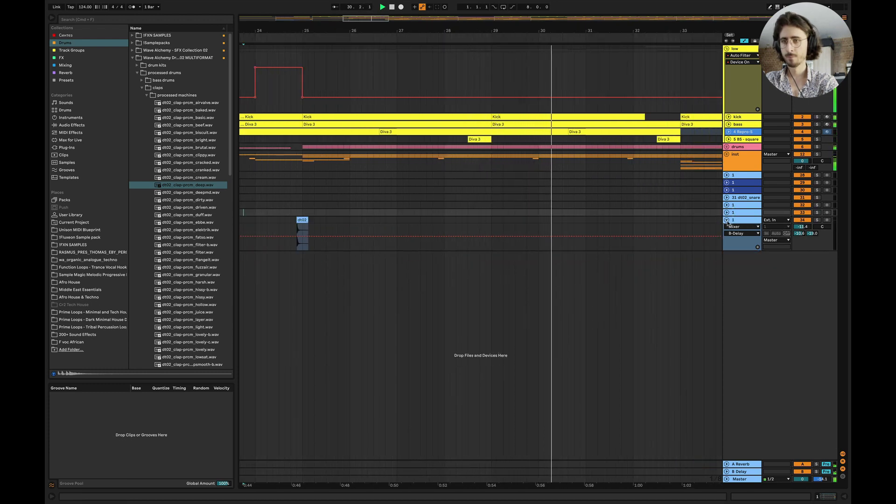
{"action": "left_click", "coordinate": [726, 220]}
{"action": "left_click", "coordinate": [727, 49]}
{"action": "scroll", "coordinate": [628, 93], "scroll_direction": "right", "scroll_amount": 5}
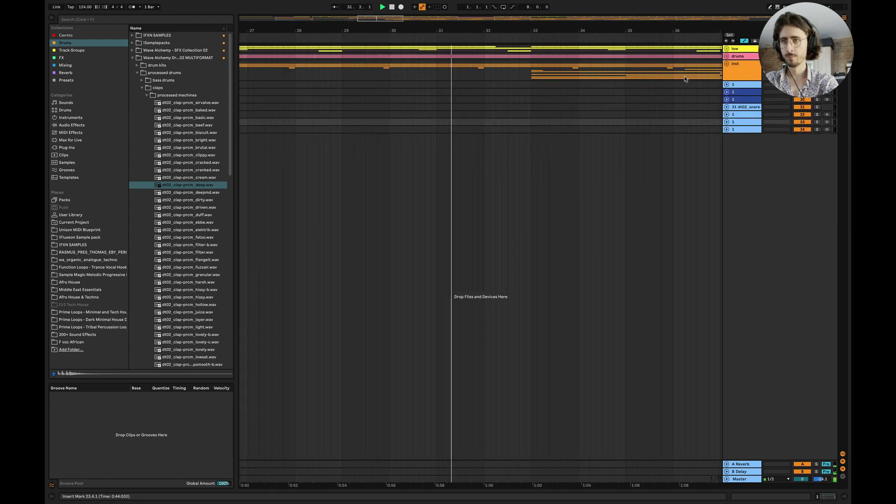
{"action": "left_click", "coordinate": [727, 56]}
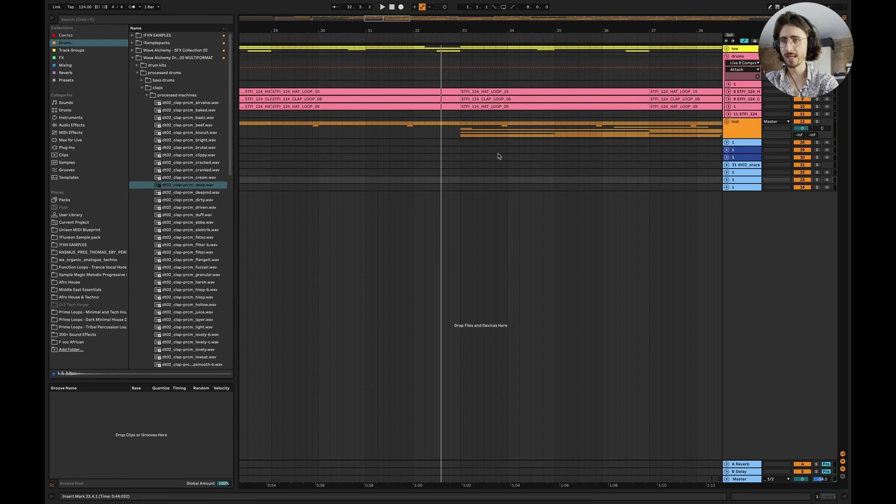
{"action": "scroll", "coordinate": [498, 156], "scroll_direction": "up", "scroll_amount": 3}
{"action": "scroll", "coordinate": [499, 155], "scroll_direction": "left", "scroll_amount": 2}
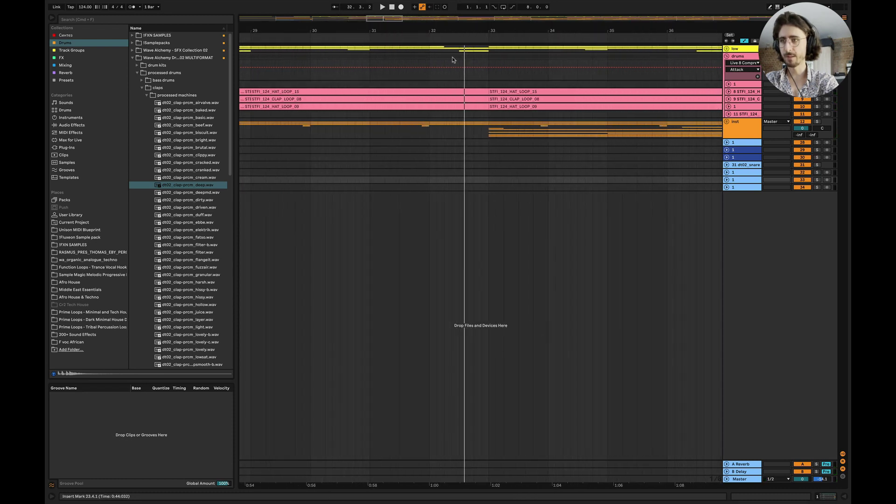
Delete the low group's material from 32.3 to bar 33 and insert an empty MIDI clip over that range on the snare track.
{"action": "left_click_drag", "start_coordinate": [464, 50], "coordinate": [485, 51]}
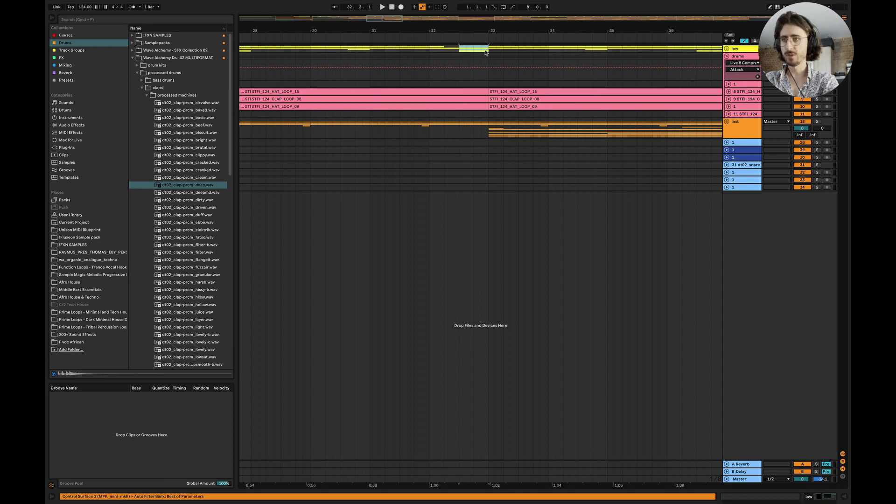
{"action": "left_click", "coordinate": [727, 165]}
{"action": "left_click_drag", "start_coordinate": [459, 168], "coordinate": [489, 166]}
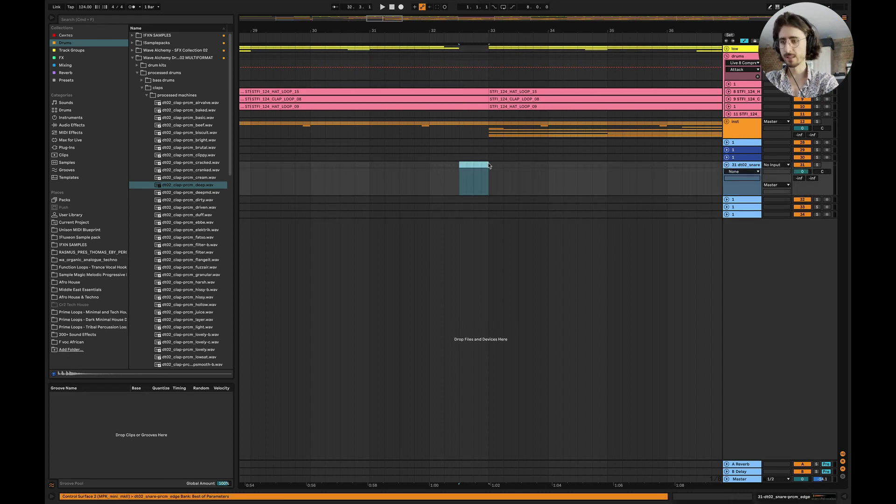
{"action": "key", "text": "super+shift+m"}
Fill the new snare clip with eight consecutive 1/16 notes on C3.
{"action": "double_click", "coordinate": [196, 402]}
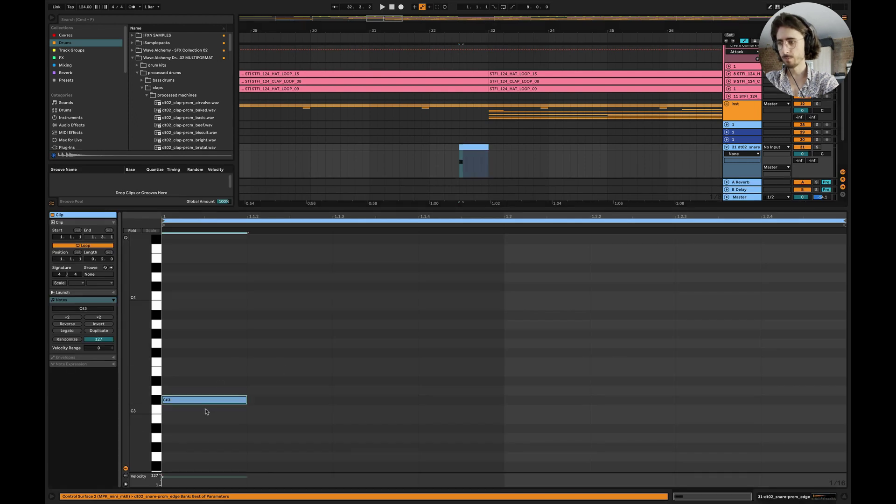
{"action": "mouse_move", "coordinate": [205, 403]}
{"action": "left_mouse_down"}
{"action": "mouse_move", "coordinate": [206, 419]}
{"action": "mouse_move", "coordinate": [208, 411]}
{"action": "left_mouse_up"}
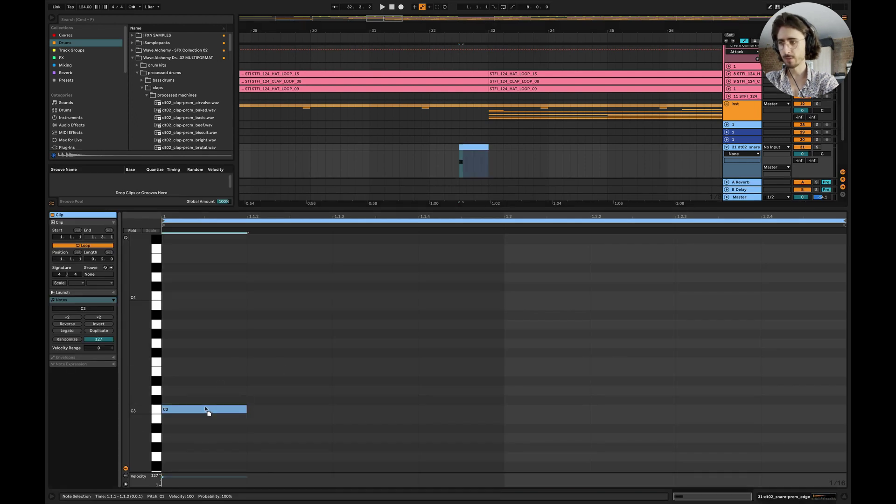
{"action": "key", "text": "super+d"}
{"action": "key", "text": "super+d"}
{"action": "key", "text": "super+d"}
{"action": "key", "text": "super+d"}
{"action": "key", "text": "super+d"}
{"action": "key", "text": "super+d"}
{"action": "key", "text": "super+d"}
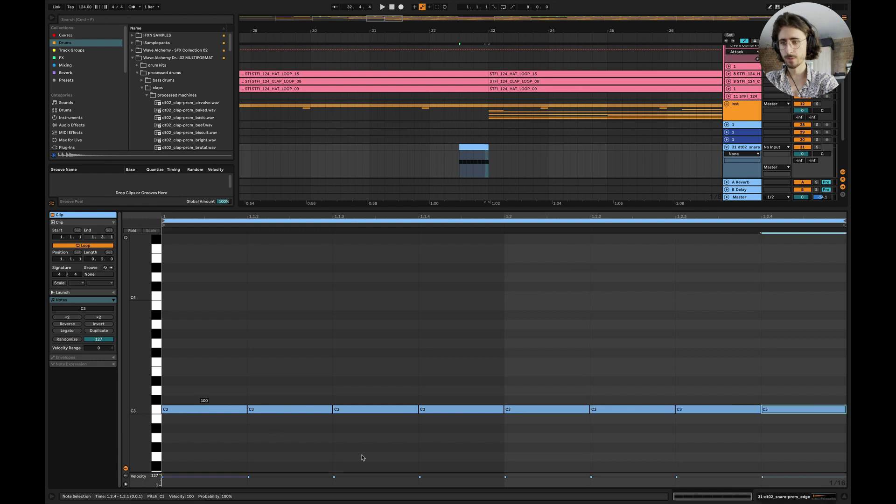
Lower the snare notes' velocities unevenly, leaving the second at 100, with the first at 38, the third at 59 and the sixth at 32.
{"action": "scroll", "coordinate": [322, 461], "scroll_direction": "down", "scroll_amount": 3}
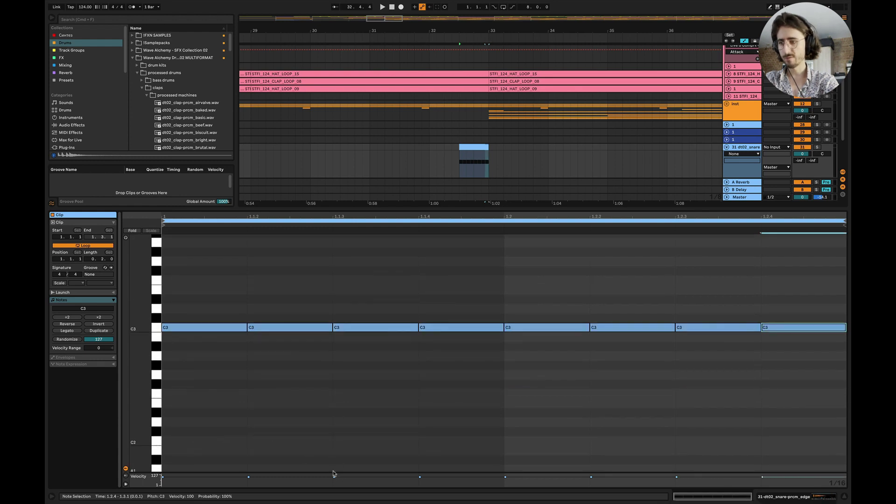
{"action": "left_click_drag", "start_coordinate": [332, 470], "coordinate": [334, 385]}
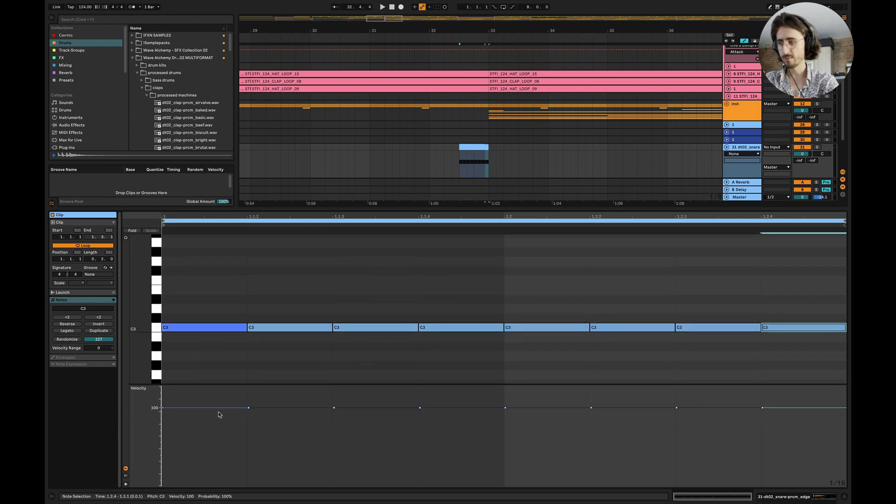
{"action": "left_click_drag", "start_coordinate": [220, 415], "coordinate": [220, 456]}
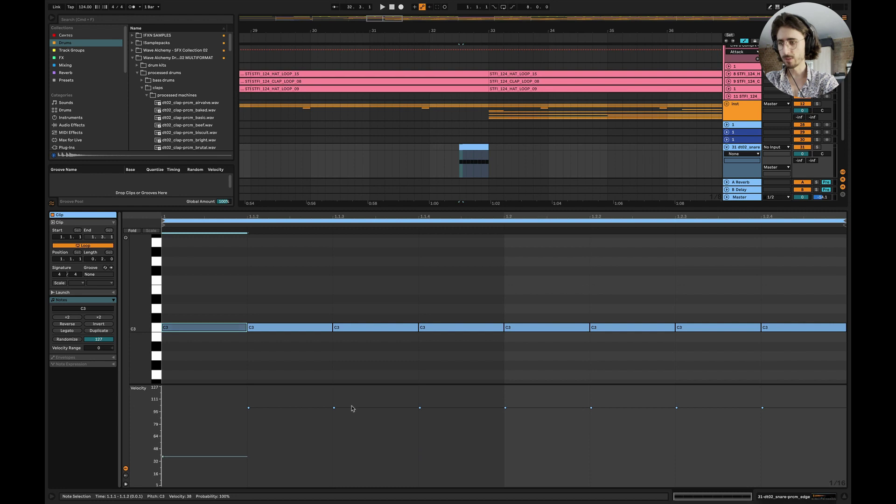
{"action": "left_click_drag", "start_coordinate": [353, 408], "coordinate": [352, 436]}
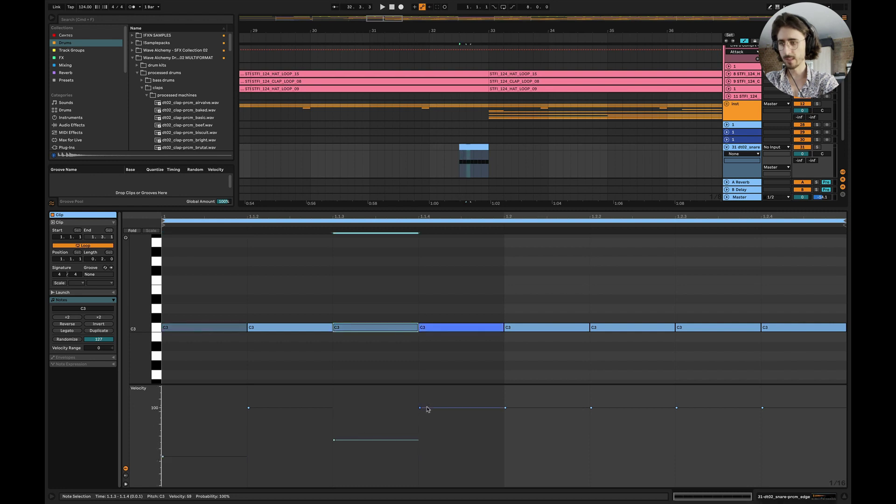
{"action": "left_click_drag", "start_coordinate": [426, 408], "coordinate": [426, 430]}
{"action": "left_click_drag", "start_coordinate": [517, 408], "coordinate": [517, 476]}
{"action": "left_click_drag", "start_coordinate": [615, 409], "coordinate": [615, 469]}
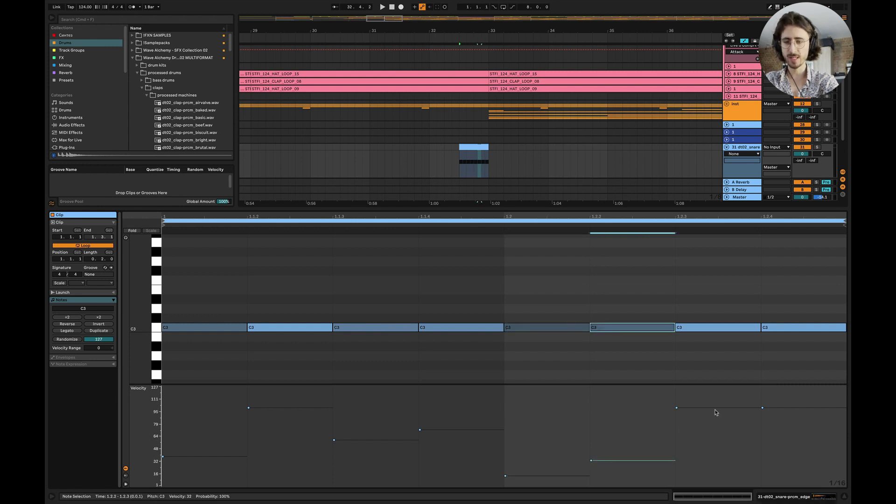
{"action": "left_click_drag", "start_coordinate": [704, 409], "coordinate": [705, 440]}
{"action": "left_click_drag", "start_coordinate": [778, 408], "coordinate": [779, 459]}
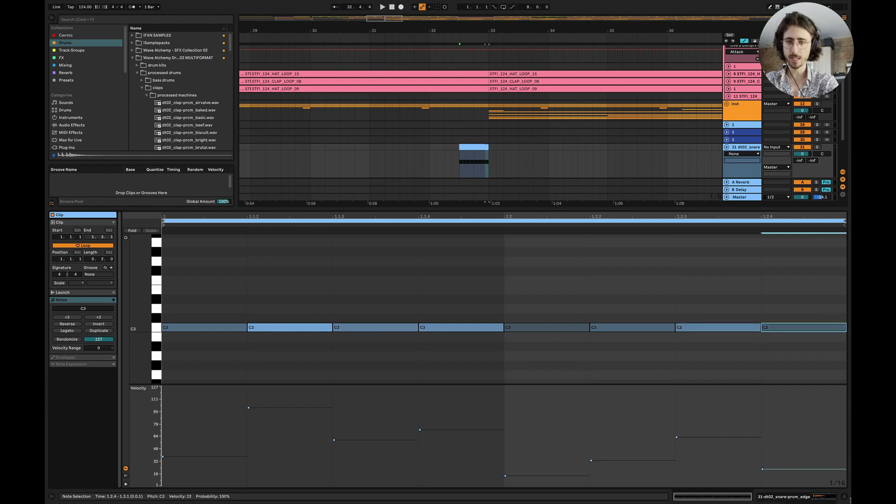
Close the clip editor, play the snare fill from 31.2.3 and set the snare track's volume to -4.2 dB.
{"action": "left_click", "coordinate": [845, 497]}
{"action": "left_click", "coordinate": [392, 182]}
{"action": "key", "text": "space"}
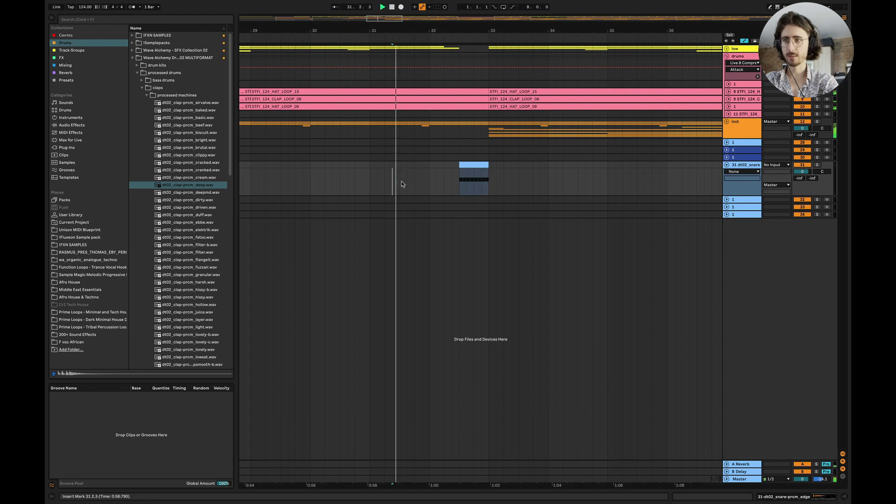
{"action": "left_click_drag", "start_coordinate": [808, 173], "coordinate": [807, 173]}
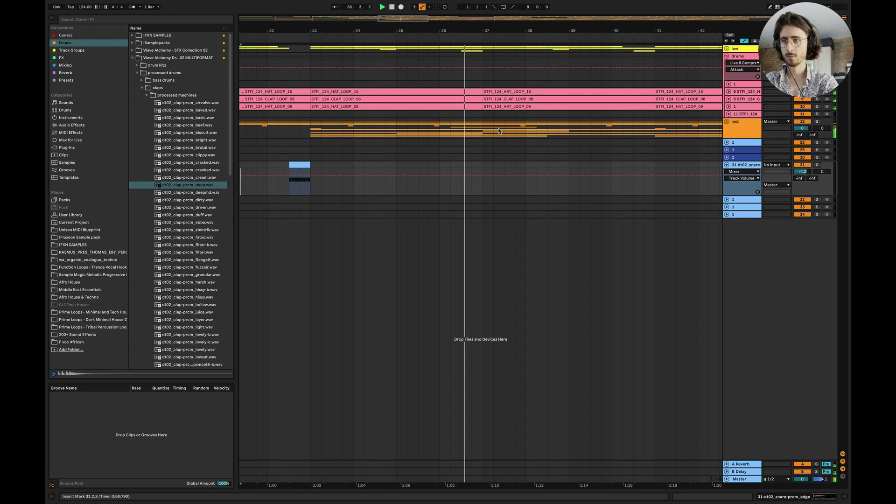
Colour the snare track and its fill clip before bar 33 orange.
{"action": "scroll", "coordinate": [528, 139], "scroll_direction": "down", "scroll_amount": 5}
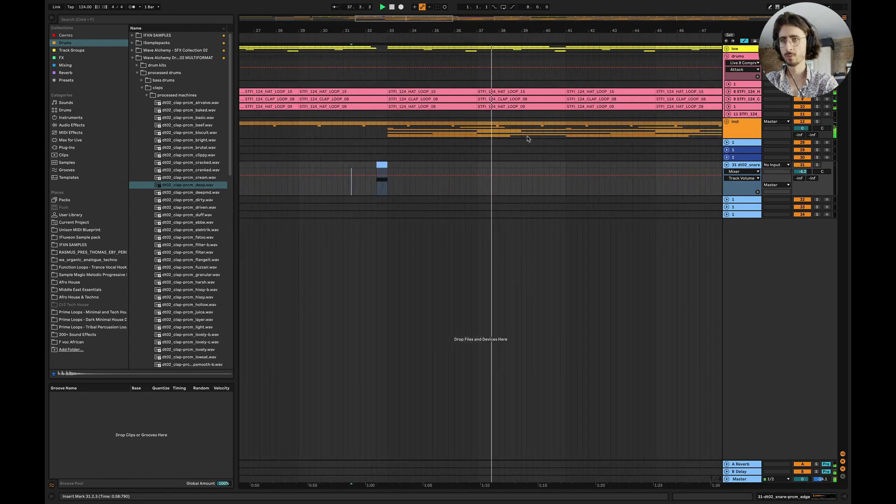
{"action": "scroll", "coordinate": [528, 139], "scroll_direction": "left", "scroll_amount": 2}
{"action": "right_click", "coordinate": [748, 166]}
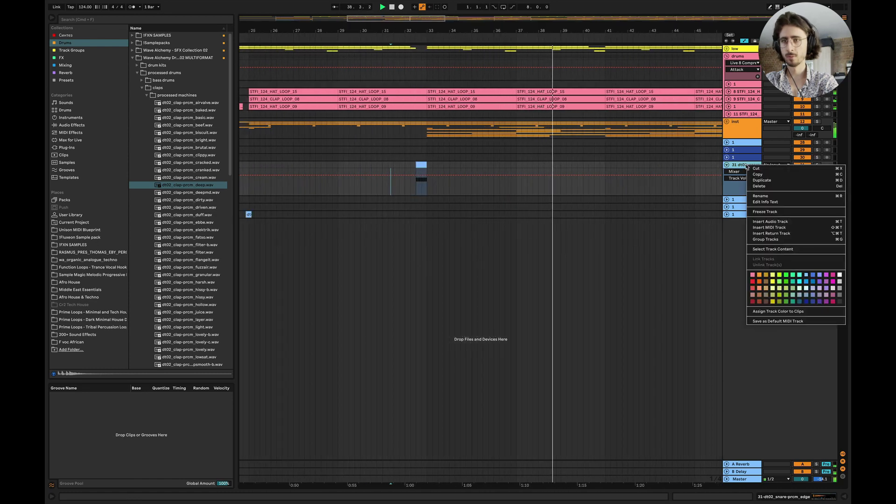
{"action": "left_click", "coordinate": [755, 277]}
{"action": "right_click", "coordinate": [420, 164]}
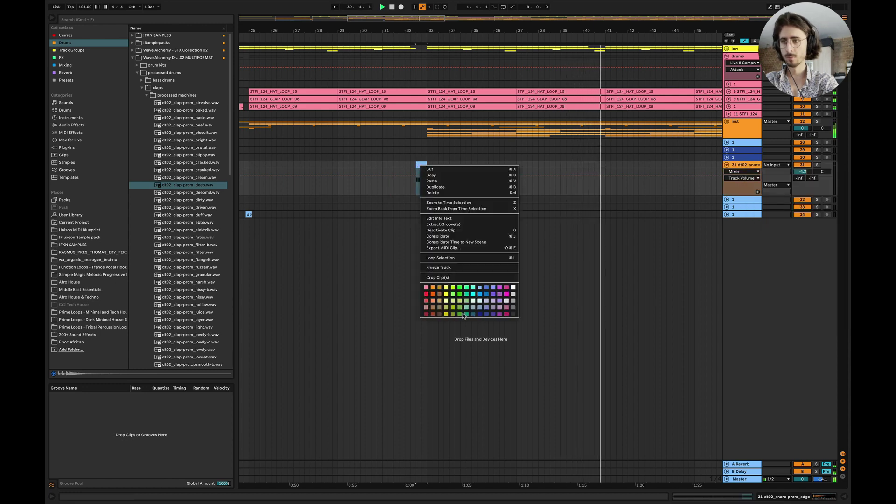
{"action": "left_click", "coordinate": [432, 288]}
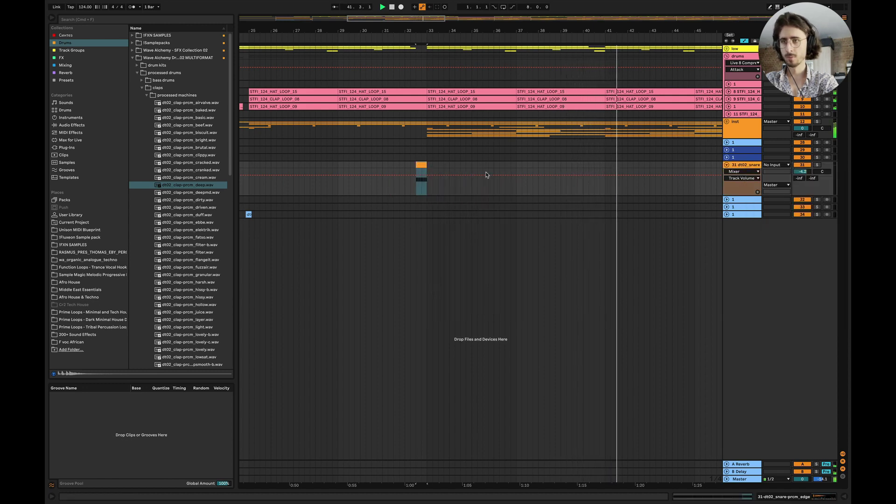
Fold the snare track, then unfold the drums and inst groups and the vox track.
{"action": "left_click", "coordinate": [366, 164]}
{"action": "left_click", "coordinate": [726, 56]}
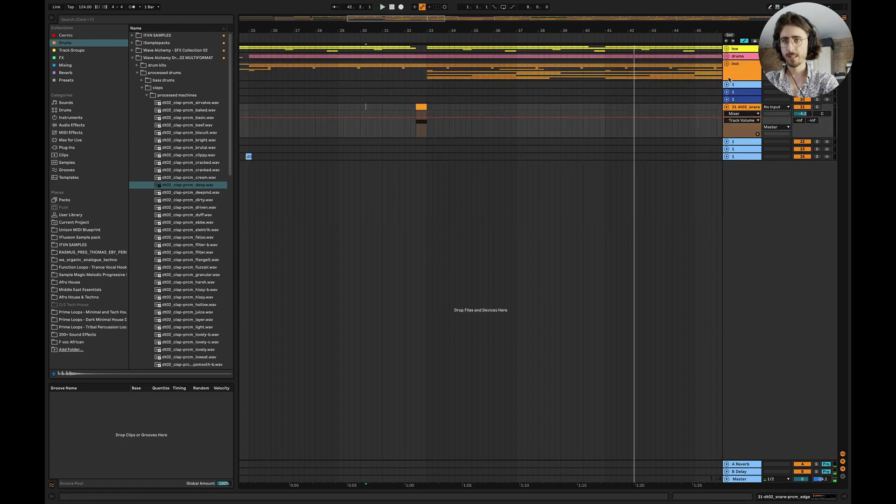
{"action": "left_click", "coordinate": [727, 107]}
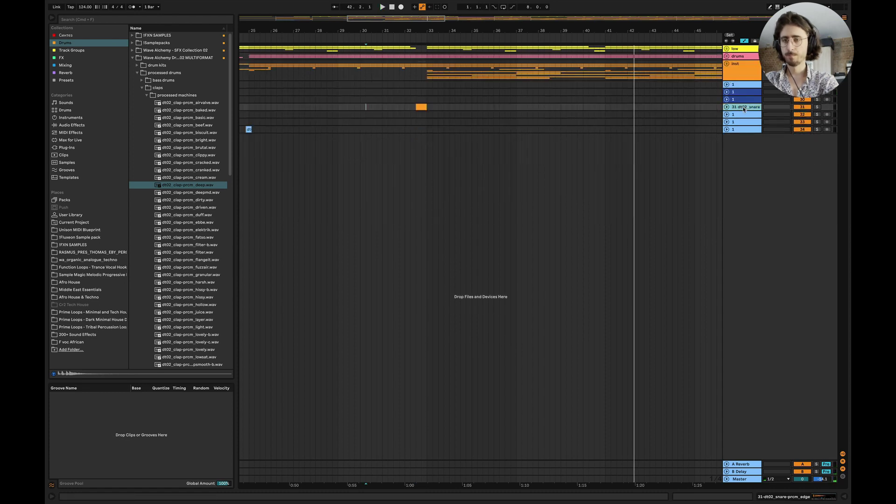
{"action": "left_click", "coordinate": [726, 64]}
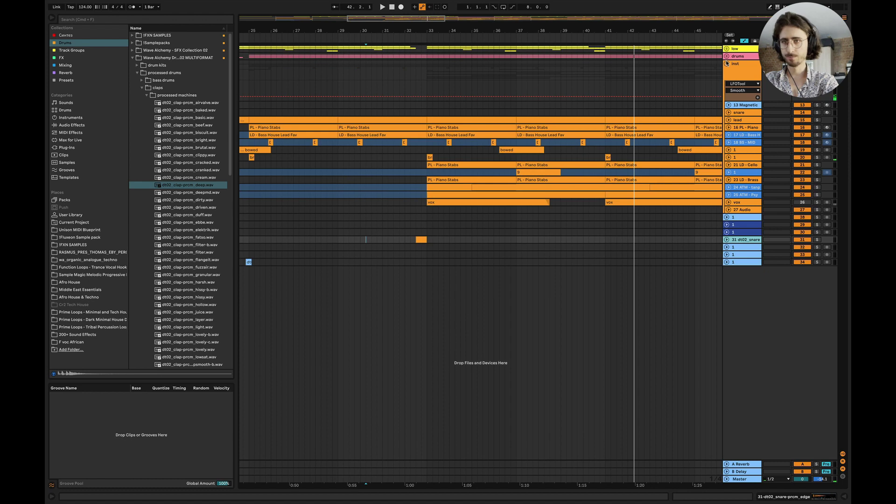
{"action": "left_click", "coordinate": [727, 64]}
{"action": "left_click", "coordinate": [727, 56]}
{"action": "left_click", "coordinate": [728, 120]}
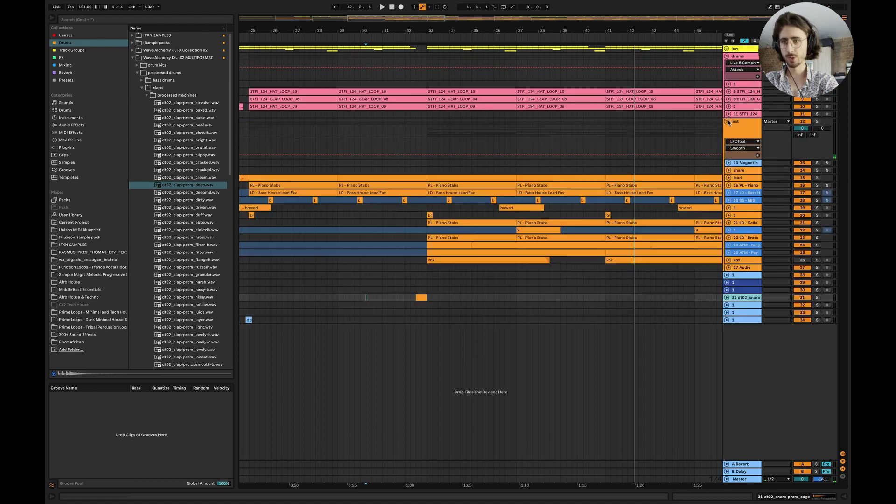
{"action": "left_click", "coordinate": [728, 260]}
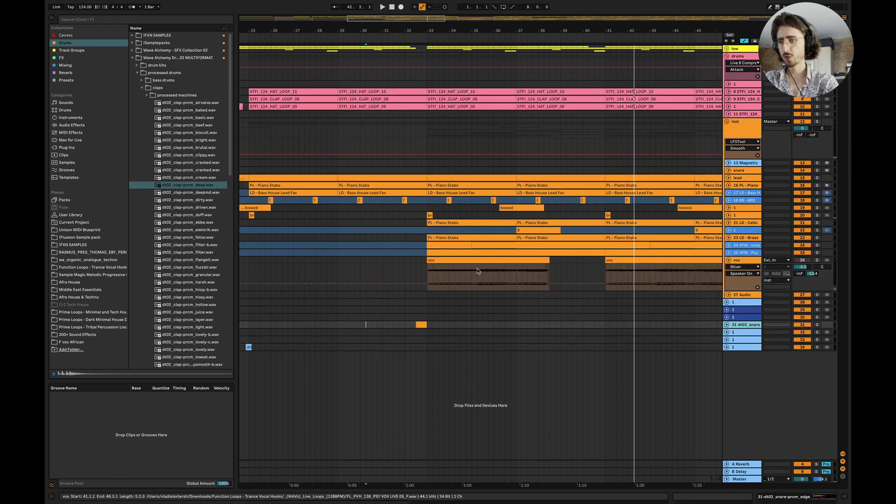
Play from 31.4 and lower the vox track's Auto Filter frequency to about 614 Hz.
{"action": "left_click", "coordinate": [400, 270]}
{"action": "key", "text": "space"}
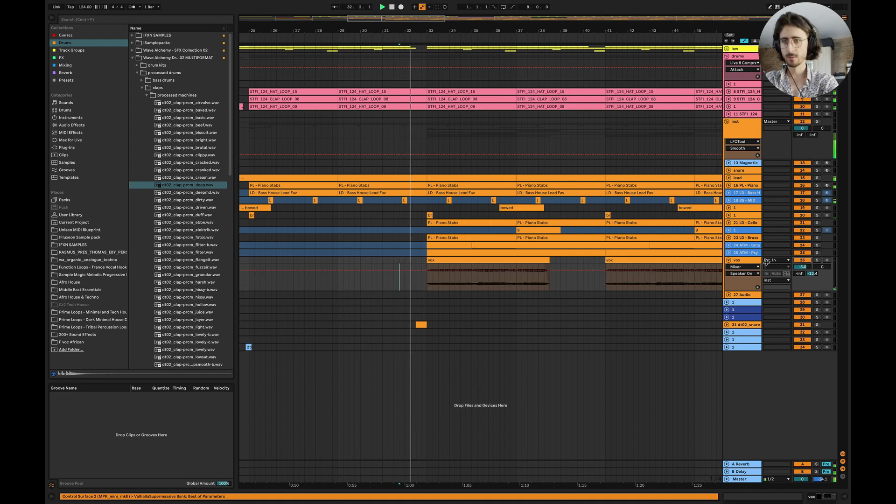
{"action": "double_click", "coordinate": [755, 264]}
{"action": "left_click", "coordinate": [222, 446]}
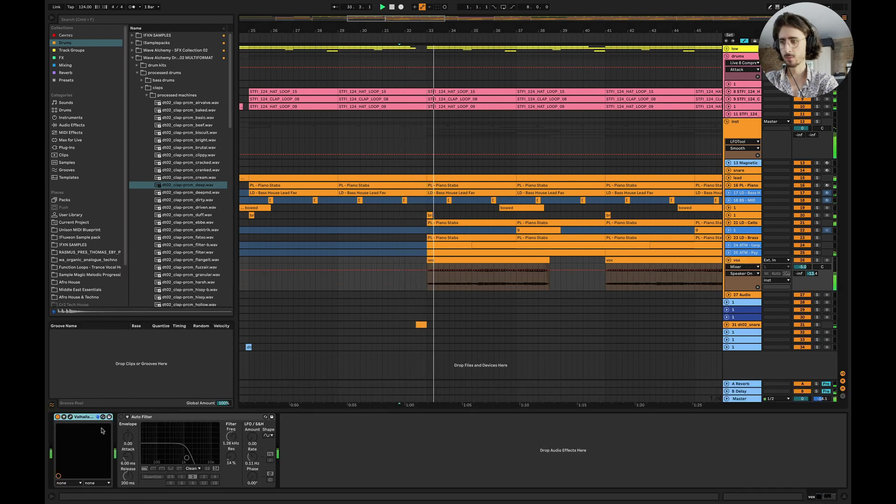
{"action": "left_click", "coordinate": [230, 437]}
{"action": "left_click_drag", "start_coordinate": [230, 436], "coordinate": [231, 446]}
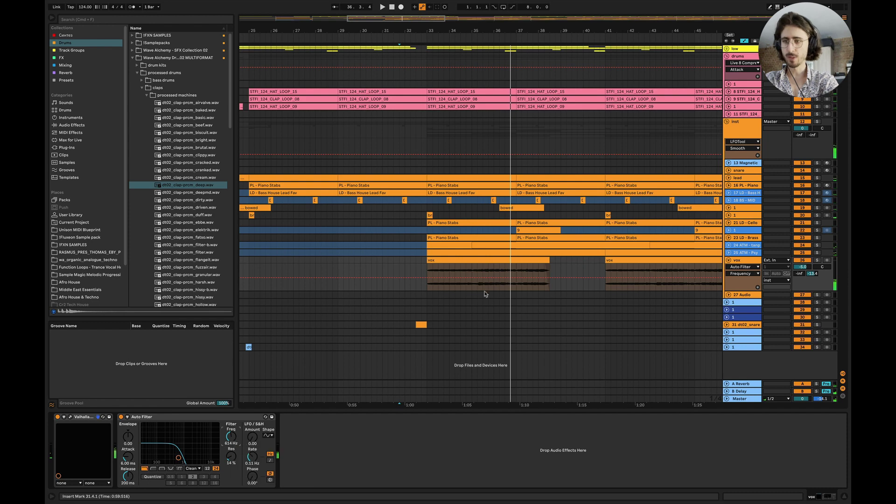
Automate the vox Auto Filter frequency to rise from 678 Hz at bar 33 to 19.9 kHz at bar 37, and close the device view.
{"action": "left_click", "coordinate": [427, 278]}
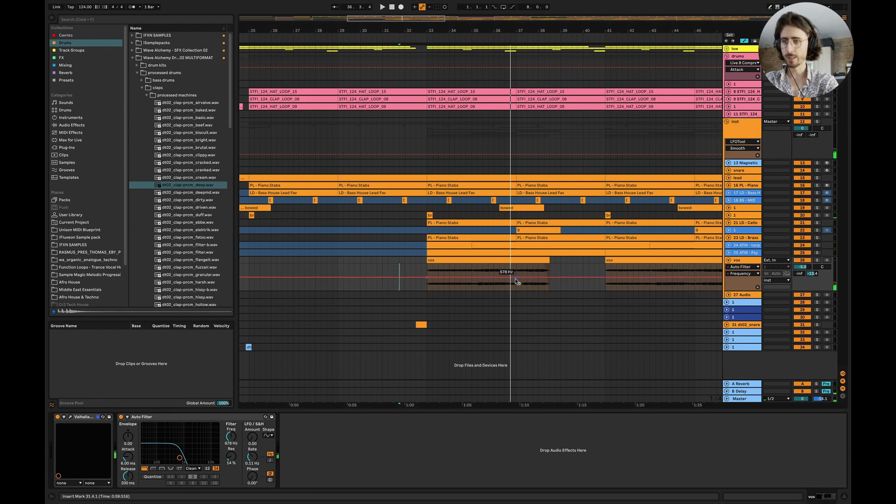
{"action": "left_click_drag", "start_coordinate": [518, 279], "coordinate": [517, 266]}
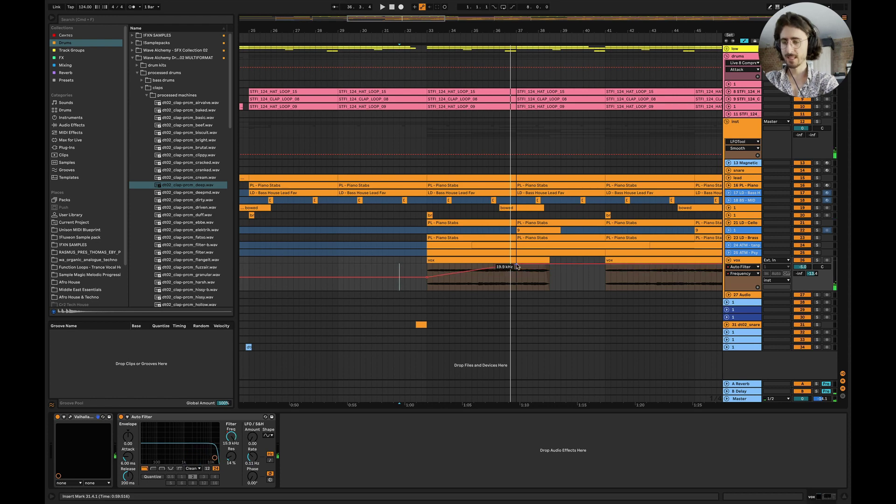
{"action": "left_click", "coordinate": [845, 498]}
Insert an audio track below vox and copy the vox clip's first half bar, 33.1 to 33.3, onto it.
{"action": "scroll", "coordinate": [471, 379], "scroll_direction": "up", "scroll_amount": 3}
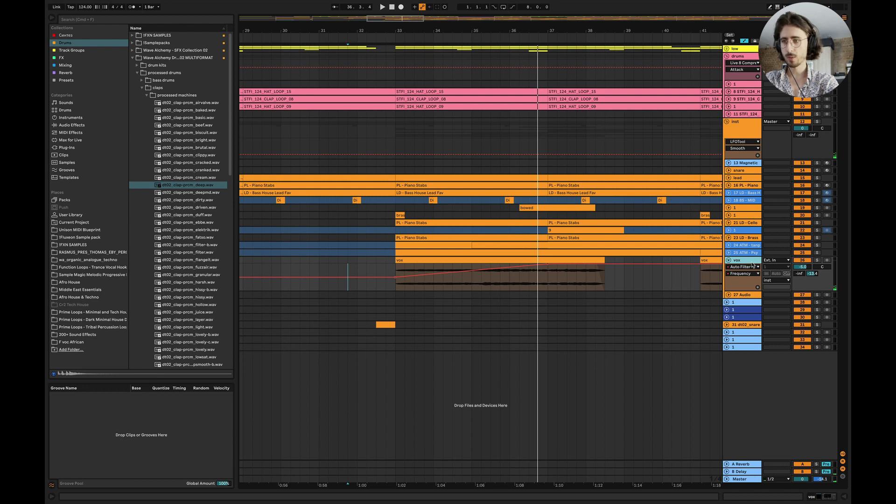
{"action": "key", "text": "super+t"}
{"action": "left_click_drag", "start_coordinate": [413, 285], "coordinate": [396, 260]}
{"action": "left_click_drag", "start_coordinate": [405, 307], "coordinate": [405, 307]}
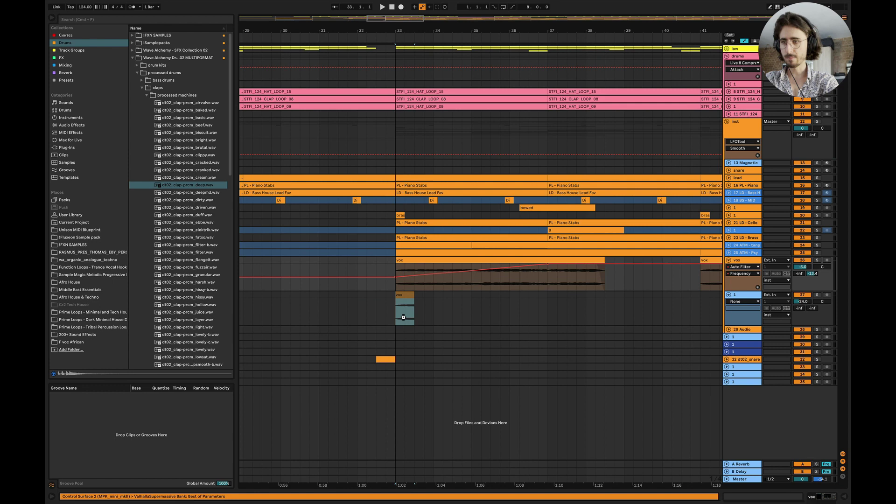
Solo the new audio track and add ValhallaVintageVerb after its EQ Eight.
{"action": "left_click", "coordinate": [816, 295]}
{"action": "double_click", "coordinate": [740, 295]}
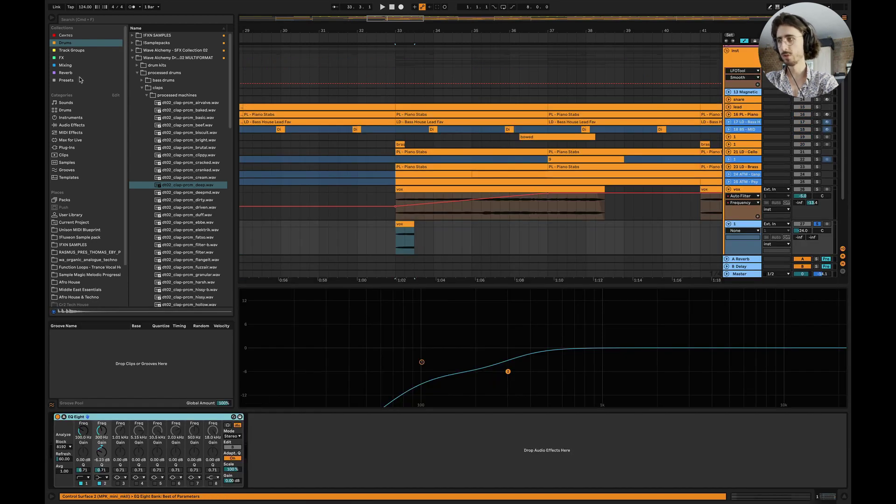
{"action": "left_click", "coordinate": [70, 73]}
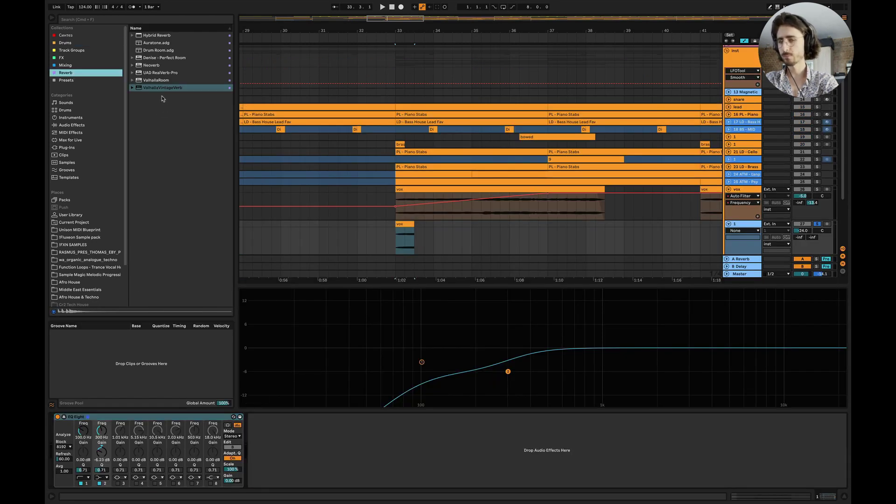
{"action": "left_click_drag", "start_coordinate": [164, 88], "coordinate": [256, 387]}
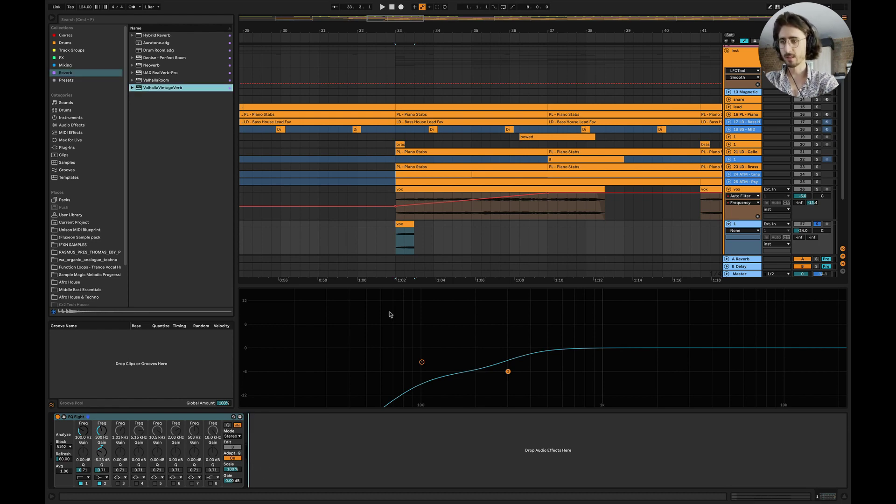
Set the ValhallaVintageVerb decay to 13.39 s, close its window and play the soloed vocal slice from bar 33.
{"action": "left_click_drag", "start_coordinate": [390, 315], "coordinate": [389, 307]}
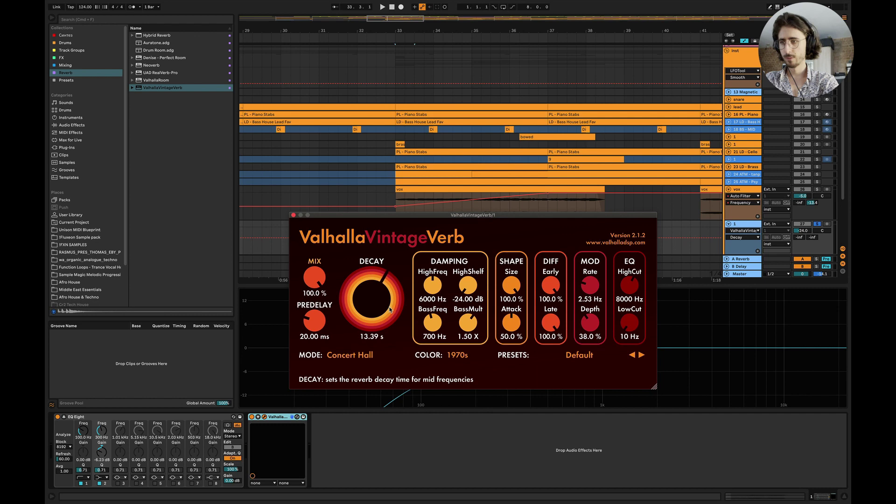
{"action": "left_click", "coordinate": [294, 215]}
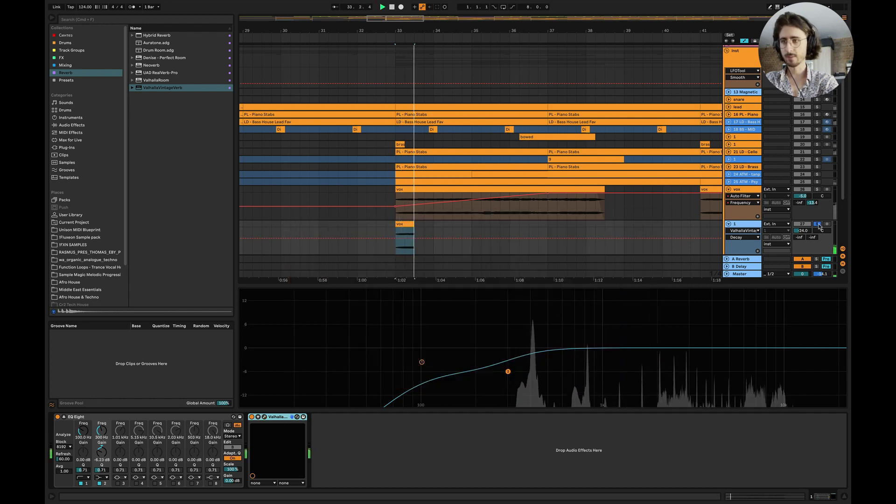
{"action": "key", "text": "space"}
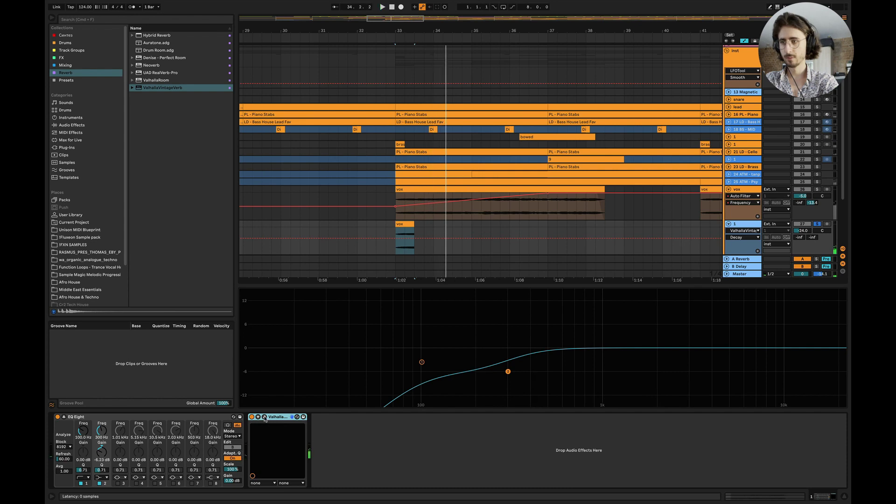
Shorten the vox slice on the soloed track to one beat, 33.1 to 33.2, and set the track volume to -15.7 dB.
{"action": "left_click", "coordinate": [264, 417]}
{"action": "left_click", "coordinate": [293, 215]}
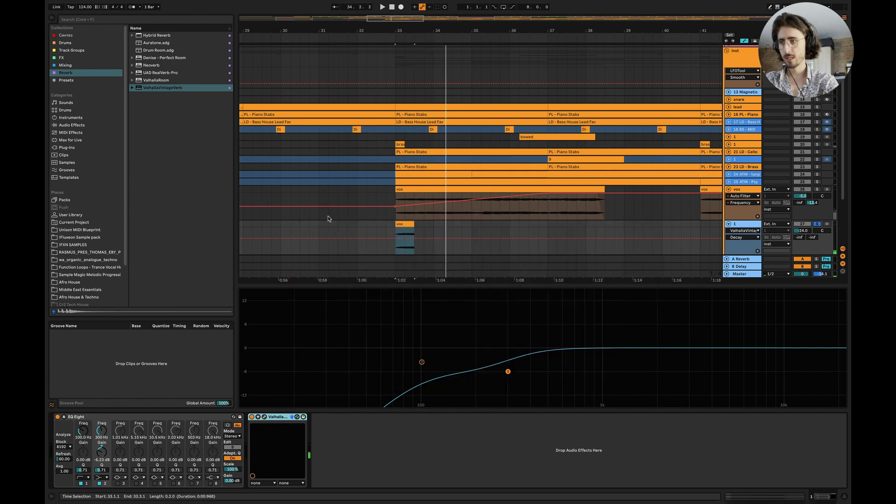
{"action": "scroll", "coordinate": [396, 232], "scroll_direction": "up", "scroll_amount": 5}
{"action": "left_click", "coordinate": [405, 225]}
{"action": "left_click_drag", "start_coordinate": [405, 225], "coordinate": [407, 226]}
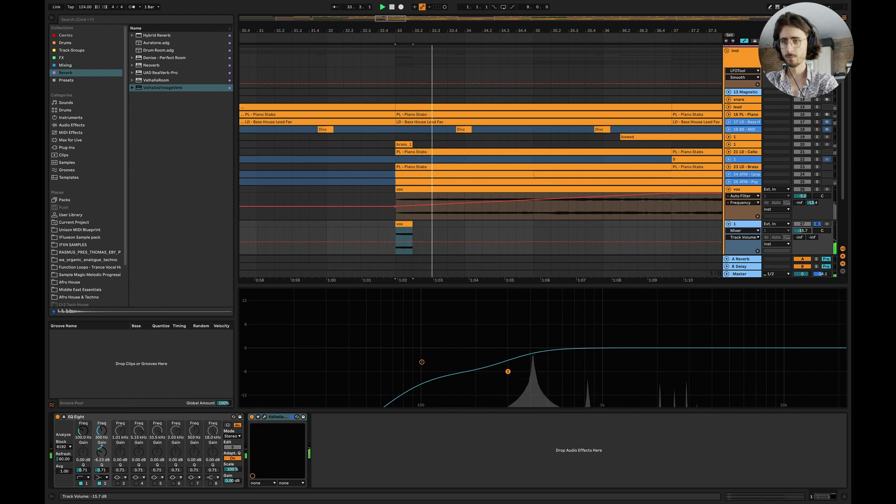
Switch the ValhallaVintageVerb color to 1980s and lengthen its decay to 14.36 s.
{"action": "left_click", "coordinate": [265, 418]}
{"action": "left_click_drag", "start_coordinate": [385, 331], "coordinate": [376, 324]}
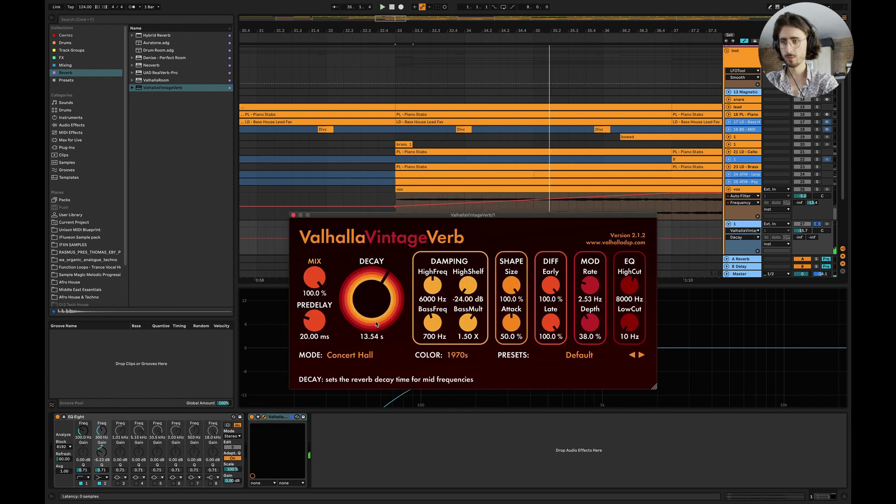
{"action": "left_click", "coordinate": [449, 360]}
{"action": "left_click", "coordinate": [456, 375]}
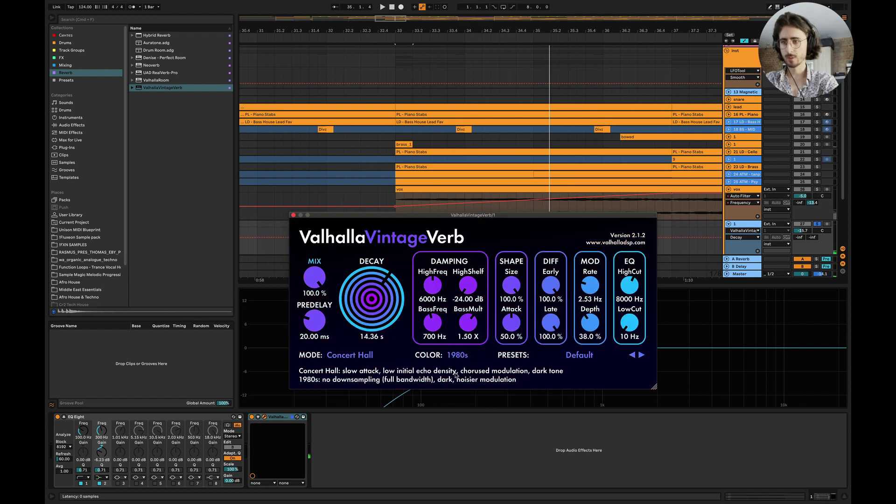
Set the reverb's LowCut to 160 Hz and its decay to 17.57 s while playing, and close its window.
{"action": "key", "text": "space"}
{"action": "left_click_drag", "start_coordinate": [629, 331], "coordinate": [631, 323]}
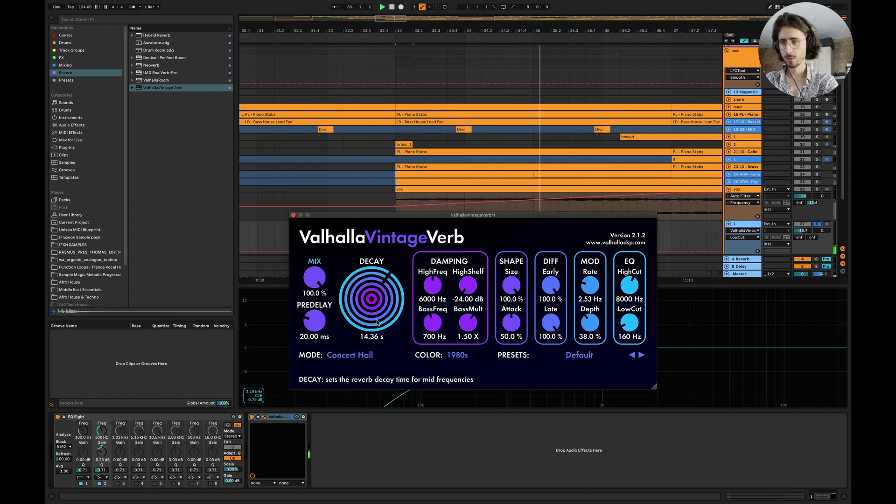
{"action": "left_click_drag", "start_coordinate": [379, 319], "coordinate": [378, 336]}
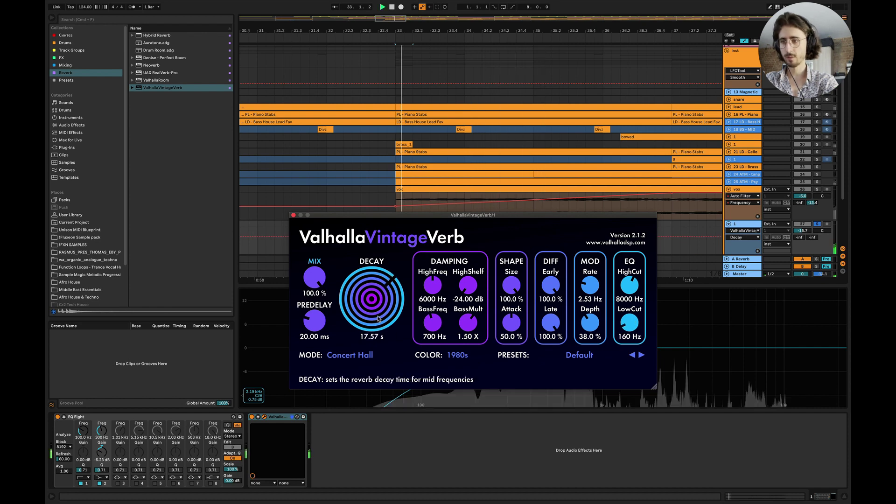
{"action": "left_click", "coordinate": [293, 215]}
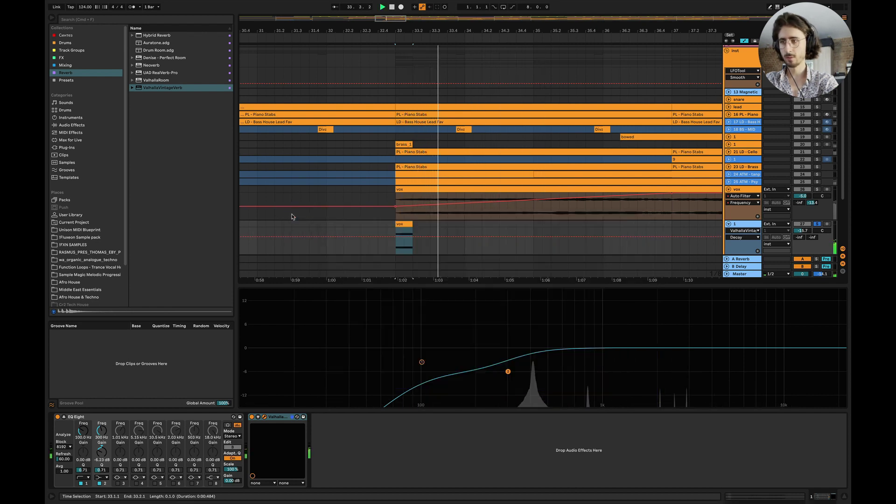
Bypass the EQ Eight on the vocal slice track and keep that track selected.
{"action": "left_click", "coordinate": [58, 418]}
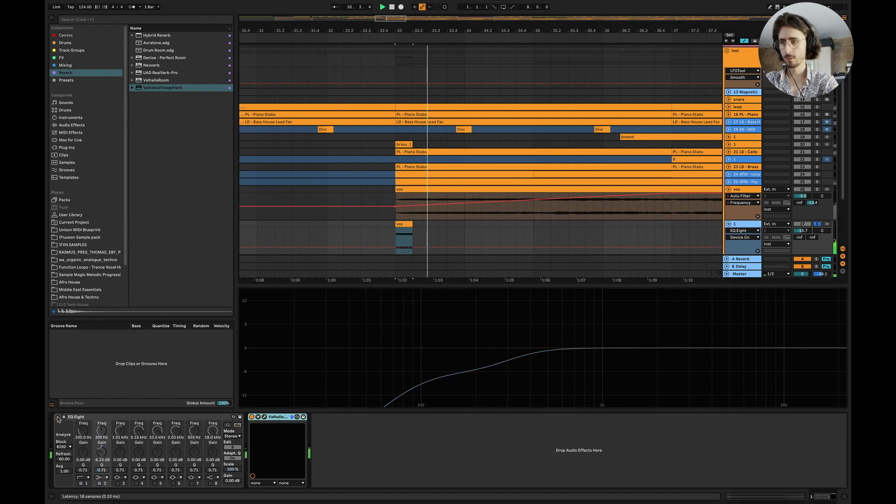
{"action": "left_click", "coordinate": [844, 496]}
{"action": "double_click", "coordinate": [750, 480]}
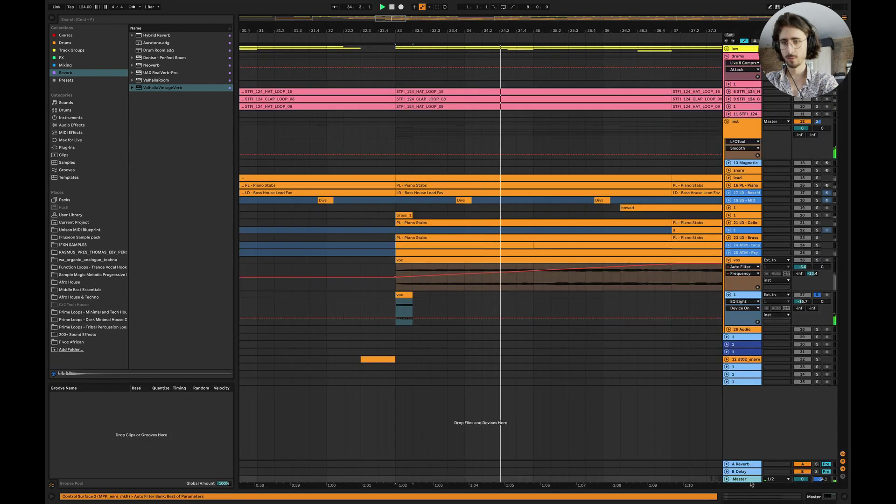
{"action": "left_click", "coordinate": [746, 295]}
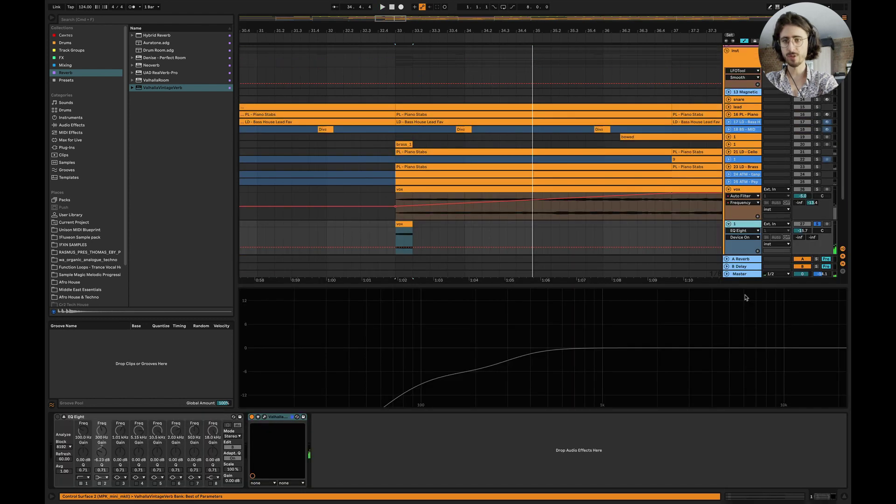
Freeze and flatten the vocal slice track to render its reverb as audio.
{"action": "right_click", "coordinate": [742, 228]}
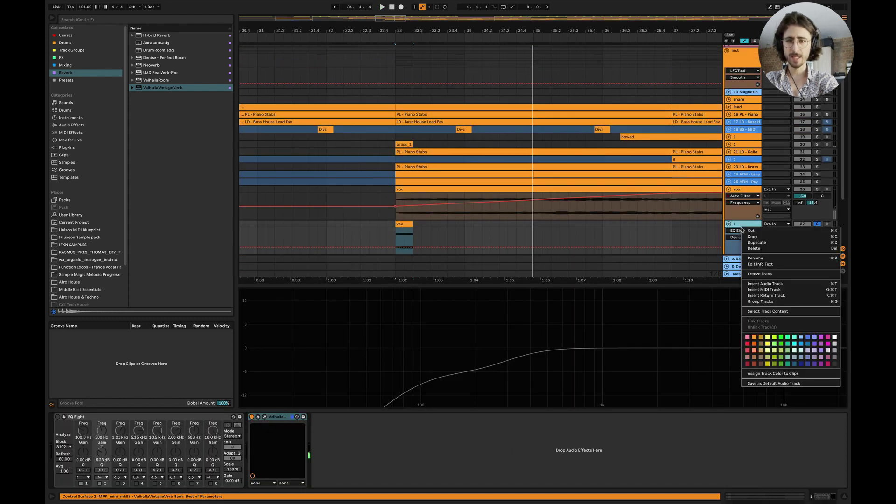
{"action": "left_click", "coordinate": [755, 275]}
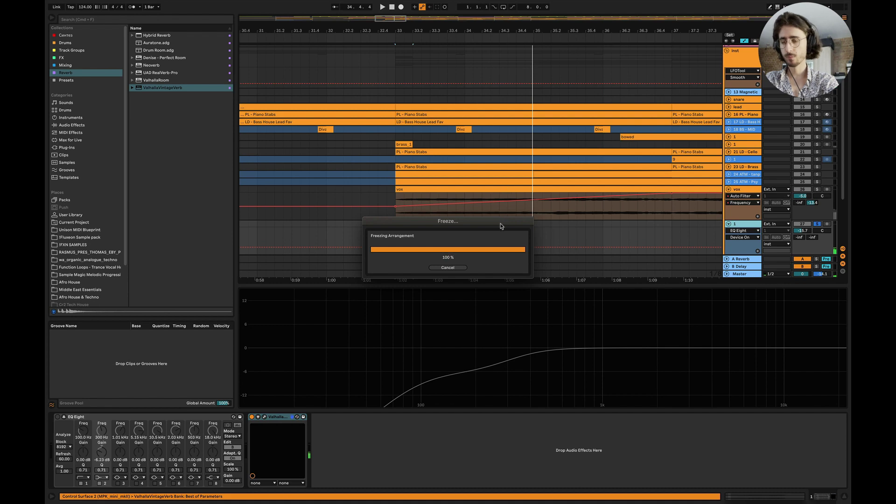
{"action": "left_click_drag", "start_coordinate": [472, 226], "coordinate": [489, 121]}
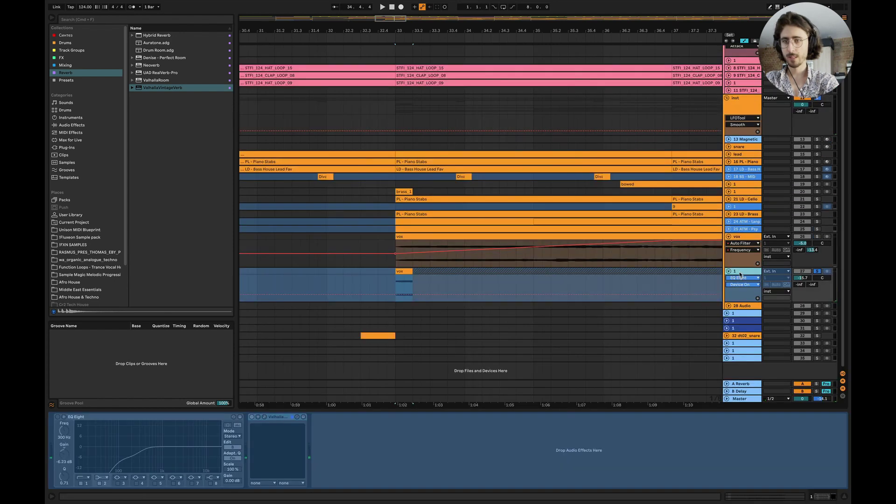
{"action": "right_click", "coordinate": [739, 274]}
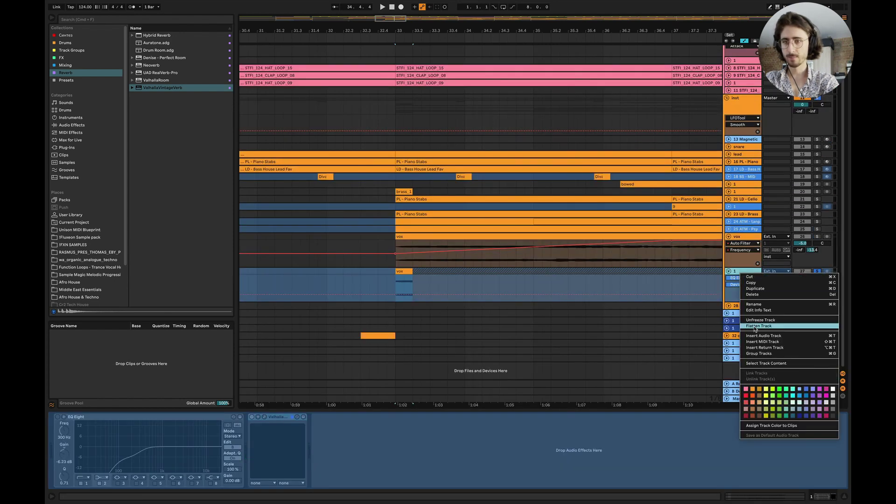
{"action": "key", "text": "Return"}
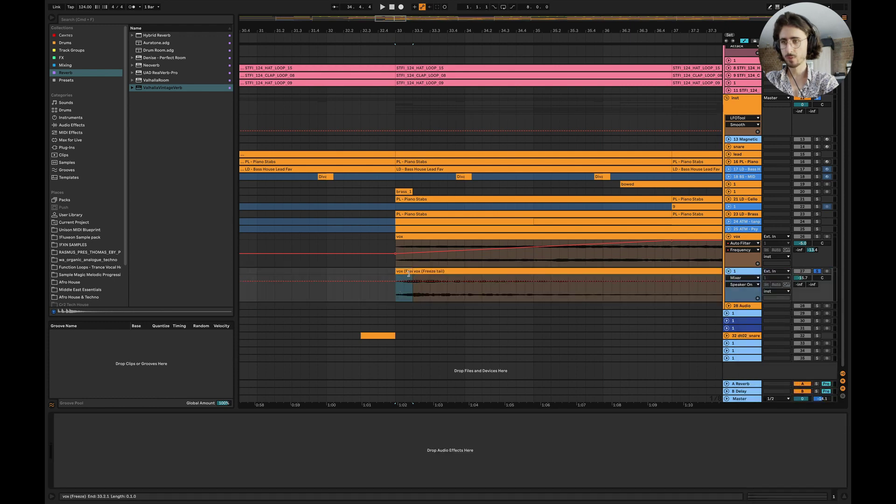
Extend the frozen vox clip over its tail to 35.1.3 and play it from bar 33.
{"action": "left_click_drag", "start_coordinate": [409, 274], "coordinate": [542, 276]}
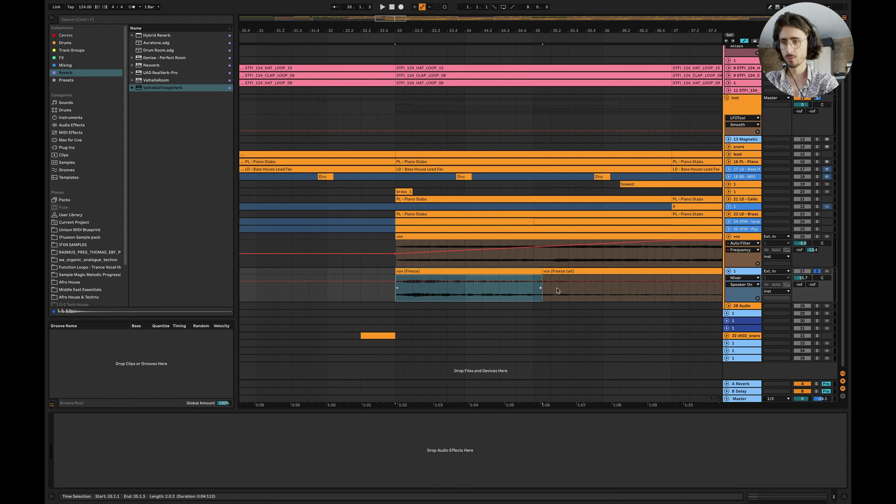
{"action": "left_click", "coordinate": [397, 294]}
{"action": "key", "text": "space"}
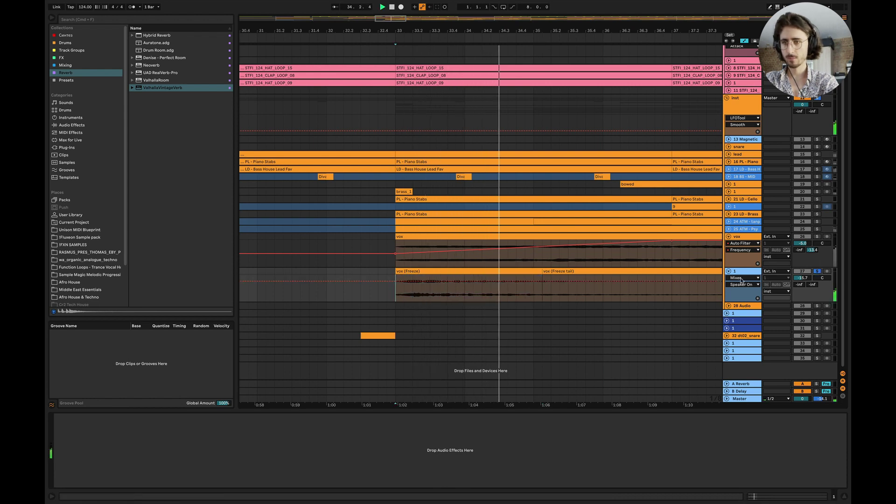
Undo the clip extension and the flattening, and unfreeze the vocal slice track.
{"action": "key", "text": "super+z"}
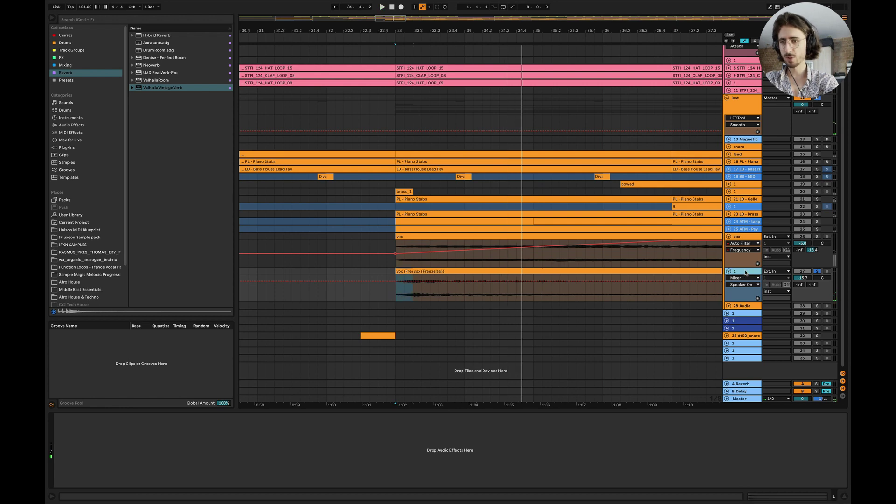
{"action": "left_click", "coordinate": [746, 273]}
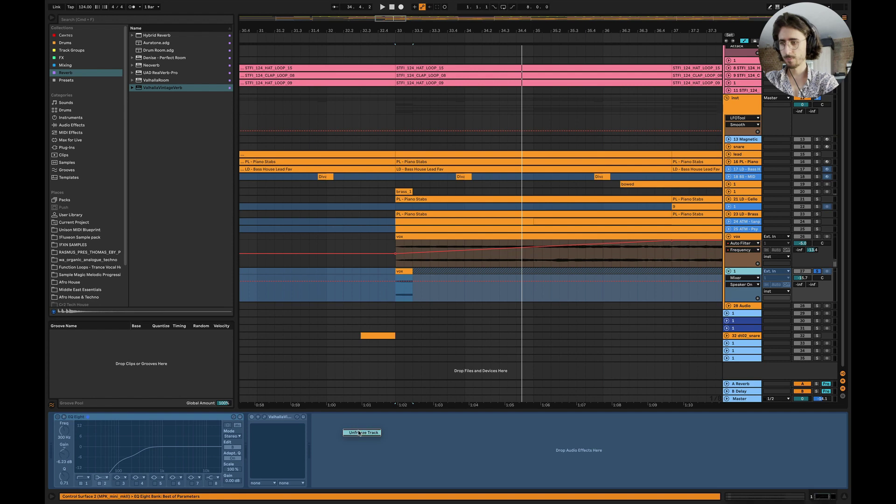
{"action": "left_click", "coordinate": [359, 433]}
Set the ValhallaVintageVerb decay to 27.47 s, close its window and play from just before bar 33.
{"action": "left_click", "coordinate": [265, 417]}
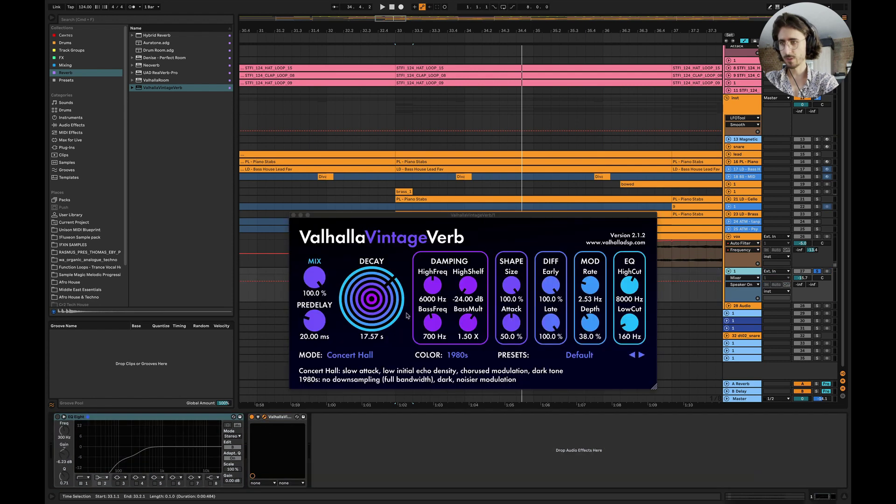
{"action": "left_click_drag", "start_coordinate": [362, 306], "coordinate": [361, 308]}
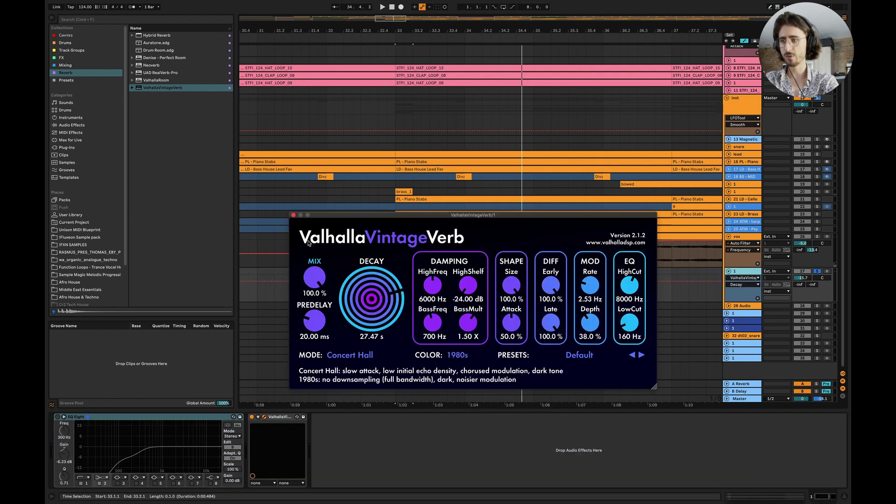
{"action": "left_click", "coordinate": [293, 215]}
{"action": "left_click", "coordinate": [386, 289]}
{"action": "key", "text": "space"}
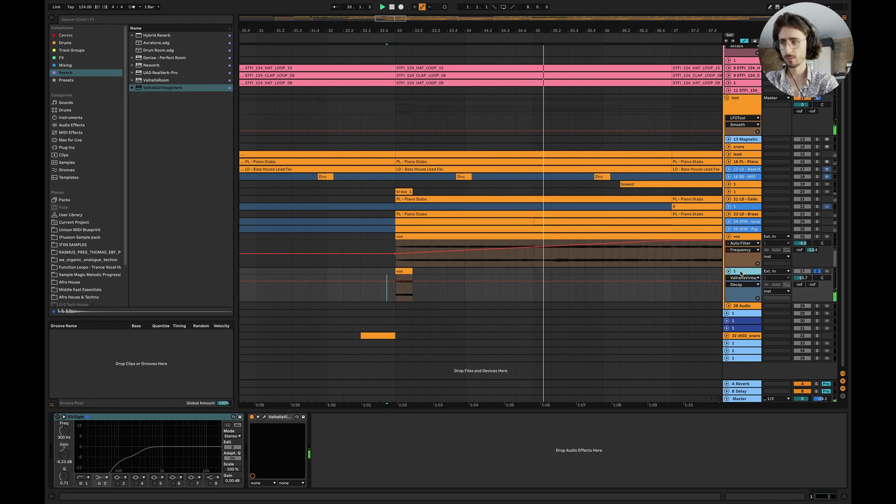
Bypass LFOTool on the inst group, and freeze and flatten the vocal slice track.
{"action": "left_click", "coordinate": [738, 105]}
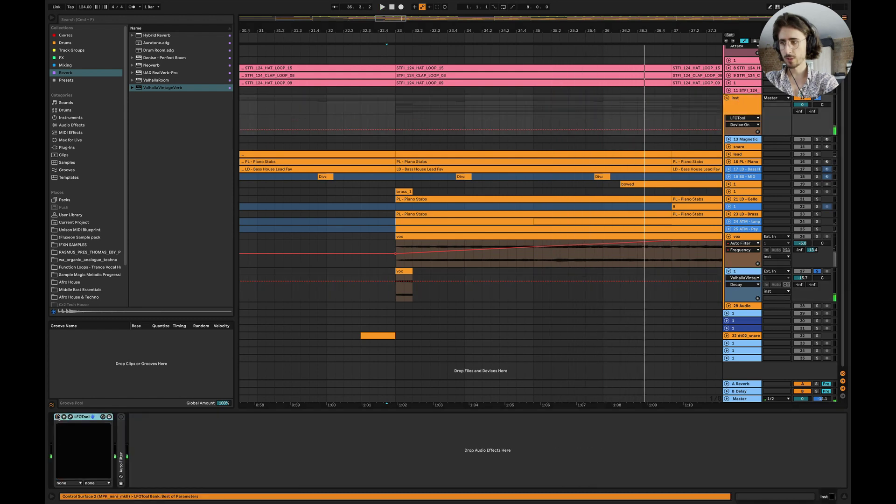
{"action": "left_click", "coordinate": [745, 273]}
{"action": "right_click", "coordinate": [745, 273]}
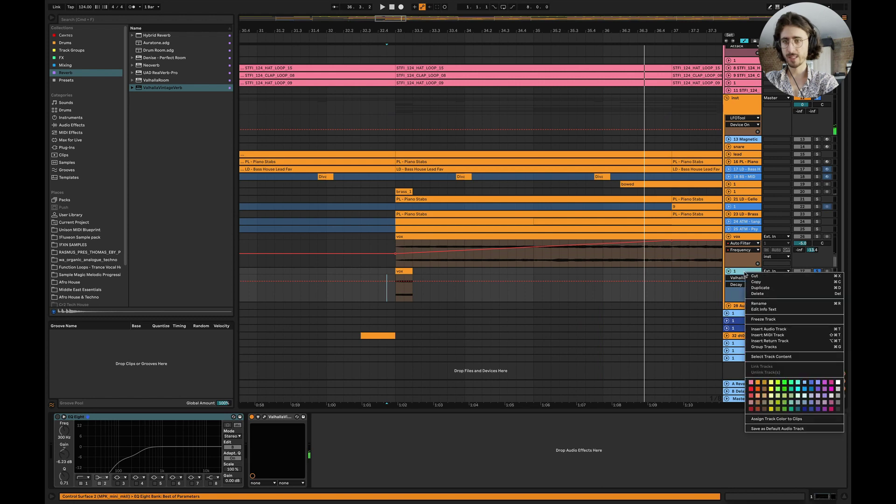
{"action": "left_click", "coordinate": [769, 320]}
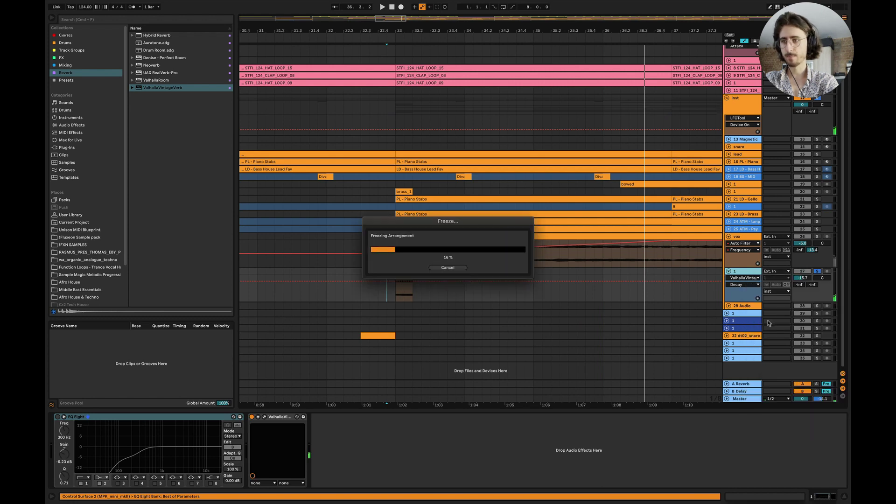
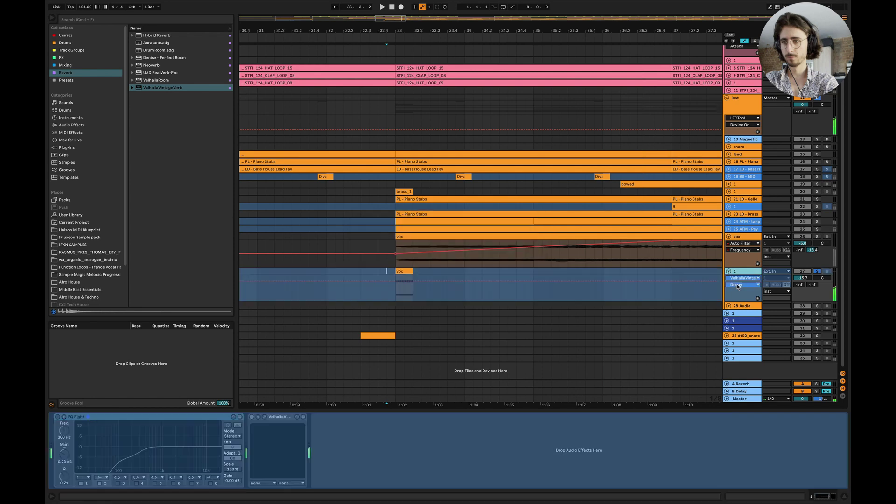
{"action": "right_click", "coordinate": [745, 272]}
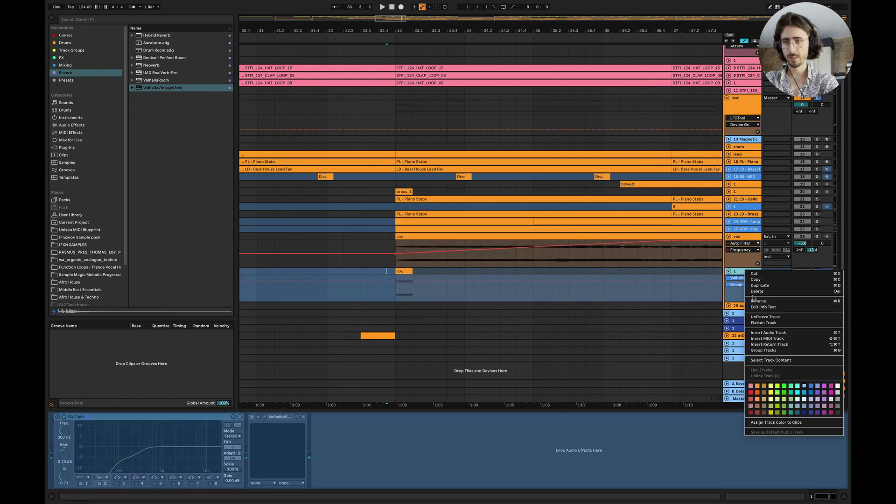
{"action": "left_click", "coordinate": [762, 323]}
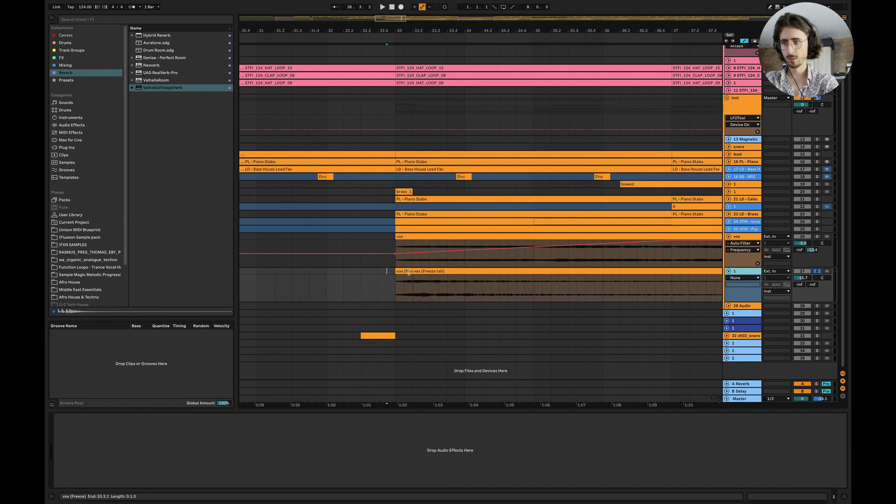
Extend the vox (Freeze) clip to bar 37 and delete the remaining freeze tail.
{"action": "left_click_drag", "start_coordinate": [420, 276], "coordinate": [668, 277]}
{"action": "left_click", "coordinate": [679, 280]}
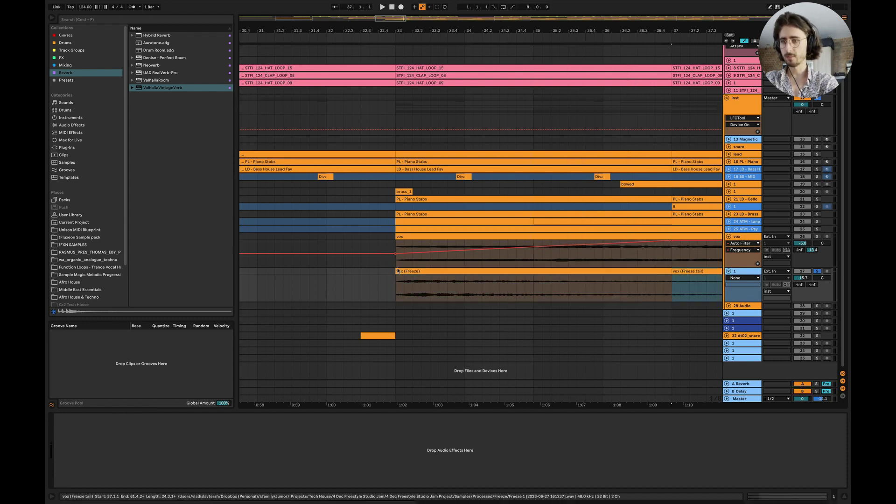
{"action": "key", "text": "Delete"}
Move the vox (Freeze) clip to bars 29 to 33 and reverse it.
{"action": "key", "text": "minus"}
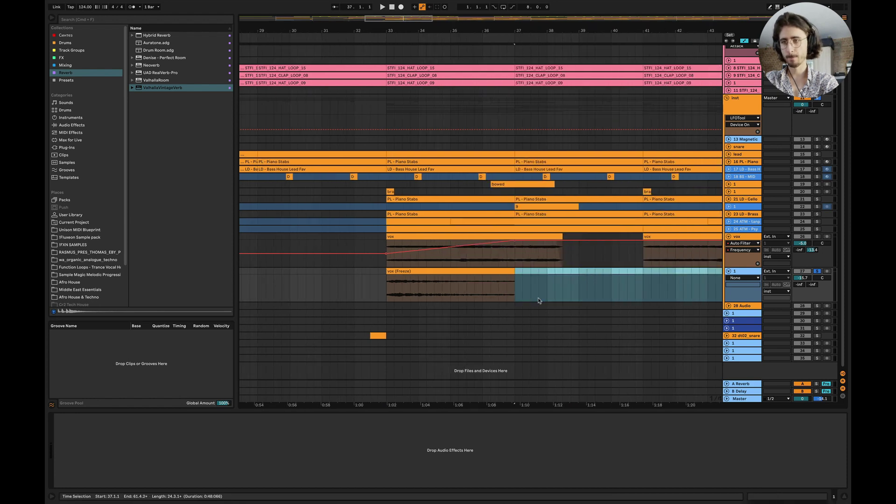
{"action": "left_click_drag", "start_coordinate": [435, 272], "coordinate": [310, 272]}
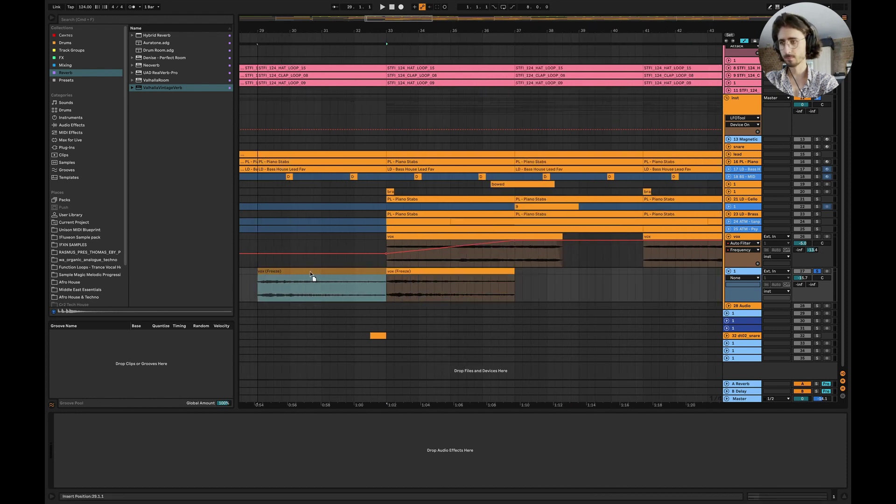
{"action": "key", "text": "r"}
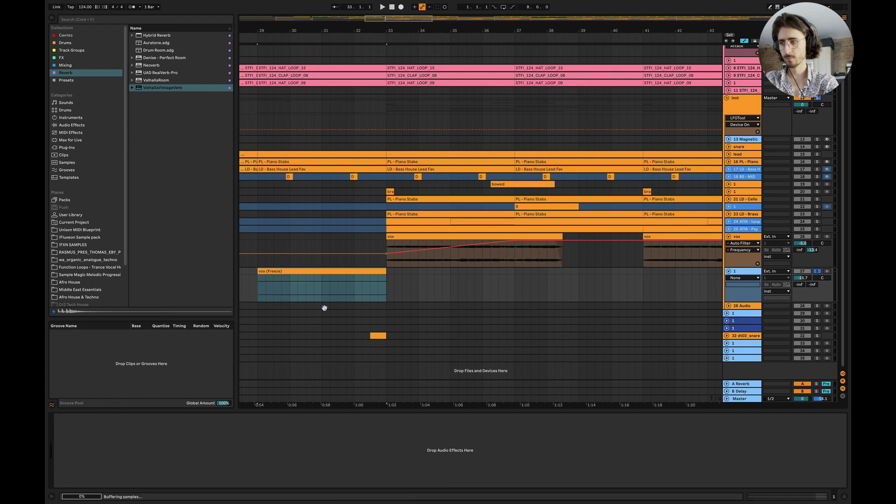
Trim the reversed vox clip to start at bar 31, hide the automation and add a curved fade-in of about 1.3 bars.
{"action": "scroll", "coordinate": [324, 308], "scroll_direction": "left", "scroll_amount": 3}
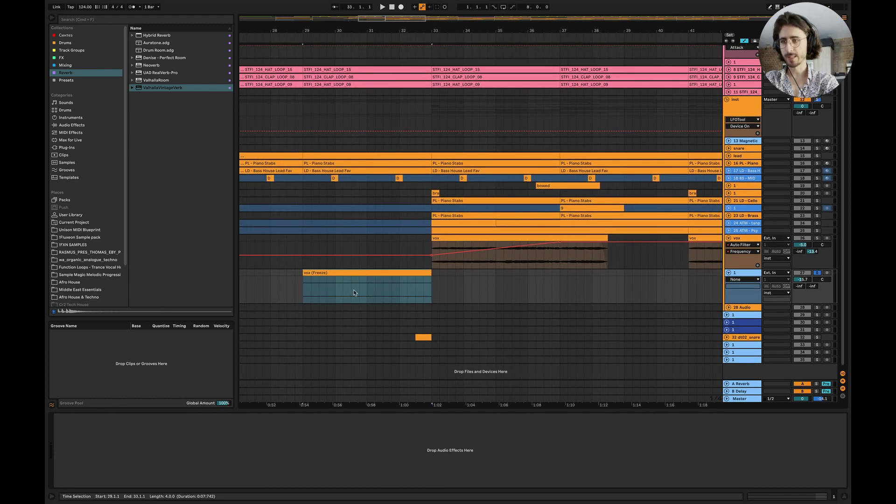
{"action": "mouse_move", "coordinate": [366, 273]}
{"action": "left_mouse_down"}
{"action": "mouse_move", "coordinate": [376, 273]}
{"action": "mouse_move", "coordinate": [367, 273]}
{"action": "left_mouse_up"}
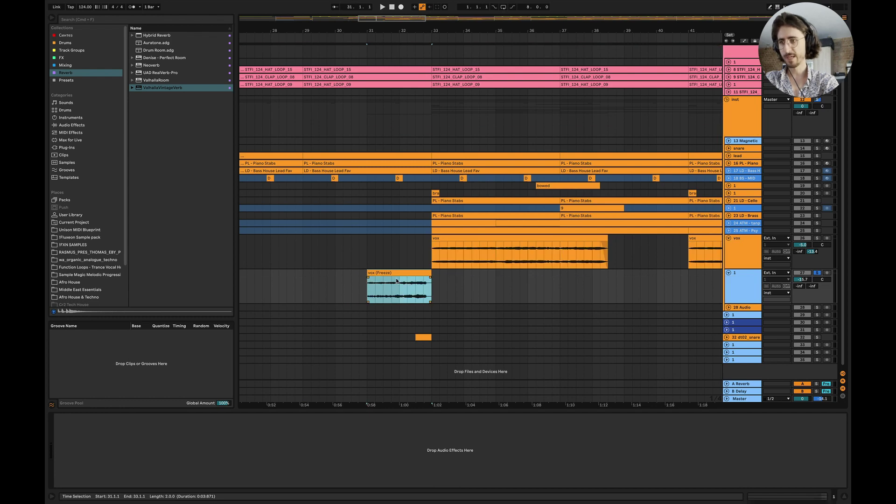
{"action": "scroll", "coordinate": [412, 287], "scroll_direction": "up", "scroll_amount": 5}
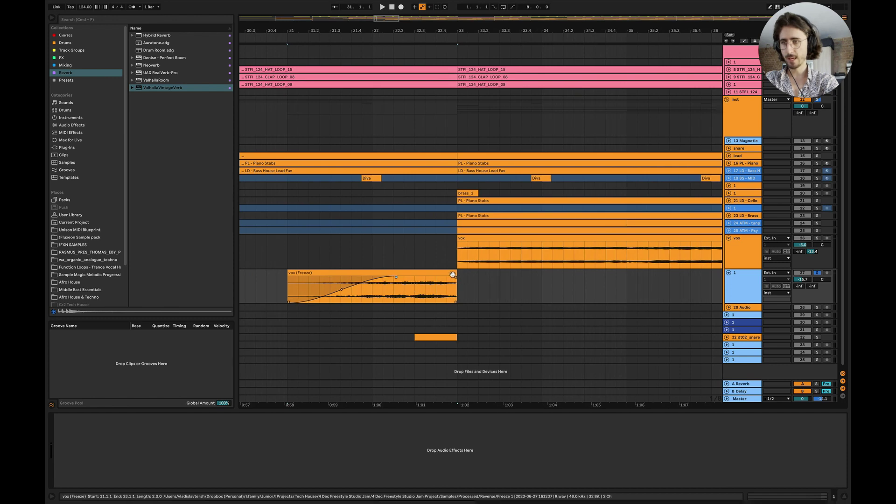
Trim one beat off the end of the reversed vox (Freeze) clip and move it to span 31.2 to 33.1.
{"action": "left_click_drag", "start_coordinate": [457, 277], "coordinate": [436, 278]}
{"action": "left_click", "coordinate": [731, 132]}
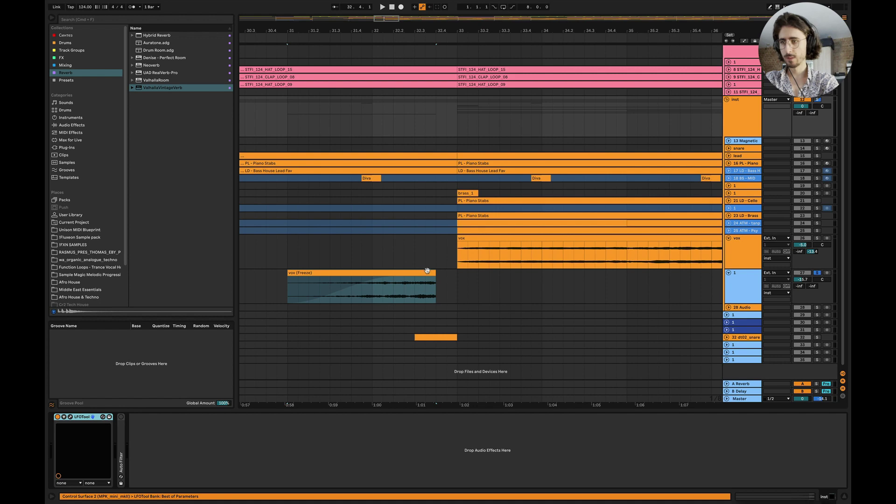
{"action": "mouse_move", "coordinate": [427, 270]}
{"action": "left_mouse_down"}
{"action": "mouse_move", "coordinate": [449, 274]}
{"action": "mouse_move", "coordinate": [412, 278]}
{"action": "left_mouse_up"}
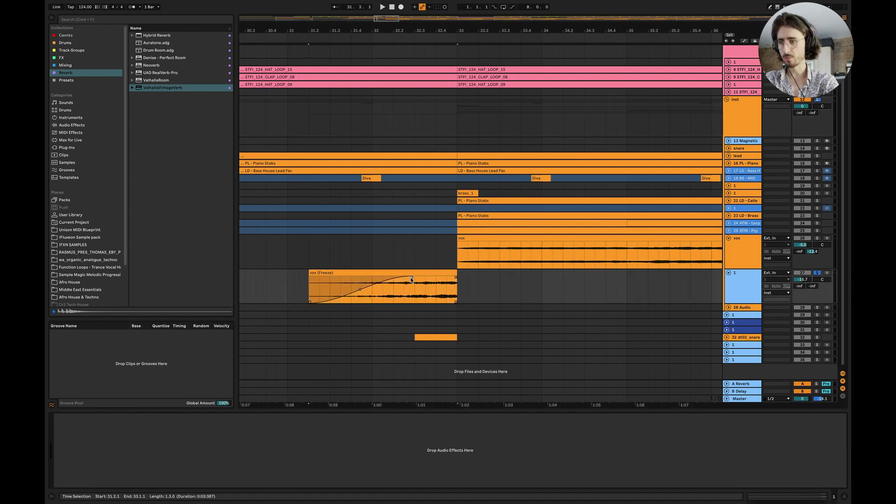
Automate the reversed vocal track's B-Delay send to rise from about 32.2 to bar 33 and fall by bar 34, and audition from 30.4.
{"action": "key", "text": "a"}
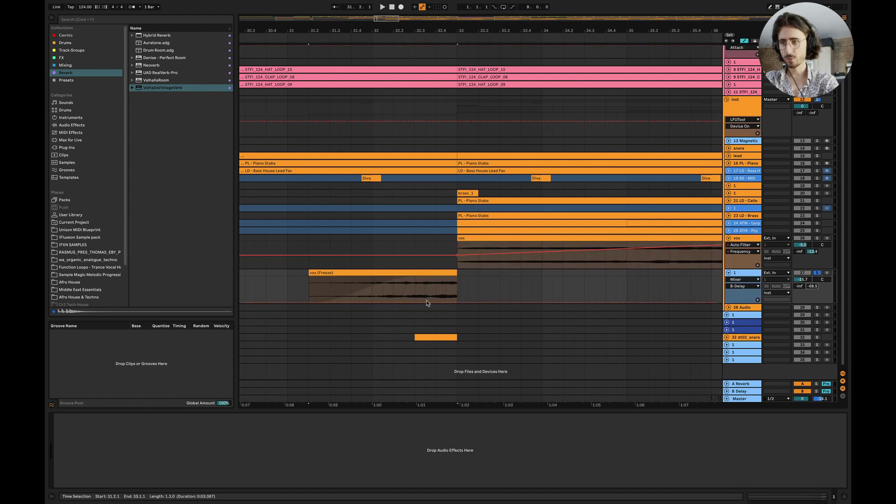
{"action": "left_click_drag", "start_coordinate": [457, 302], "coordinate": [541, 302]}
{"action": "left_click", "coordinate": [266, 290]}
{"action": "key", "text": "space"}
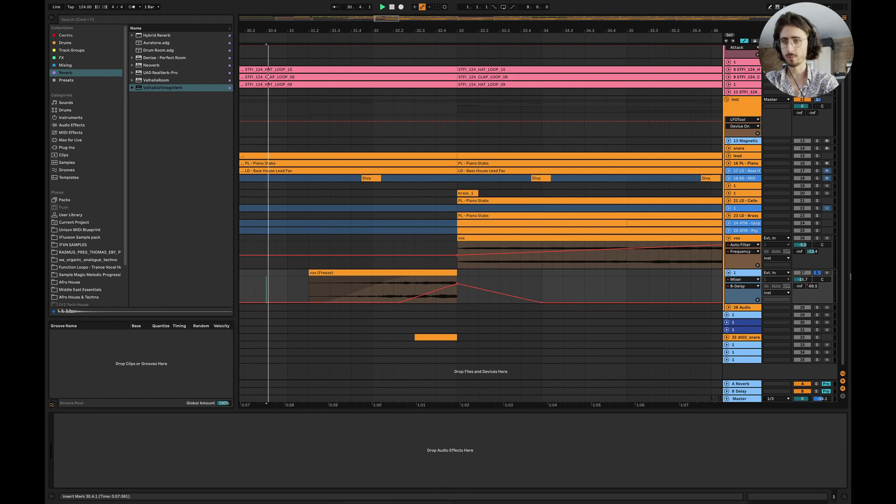
{"action": "key", "text": "space"}
Audition the reversed vocal track in solo and set its track volume to -10.8 dB.
{"action": "left_click", "coordinate": [817, 272]}
{"action": "key", "text": "space"}
{"action": "left_click_drag", "start_coordinate": [802, 280], "coordinate": [806, 278]}
{"action": "key", "text": "space"}
{"action": "key", "text": "space"}
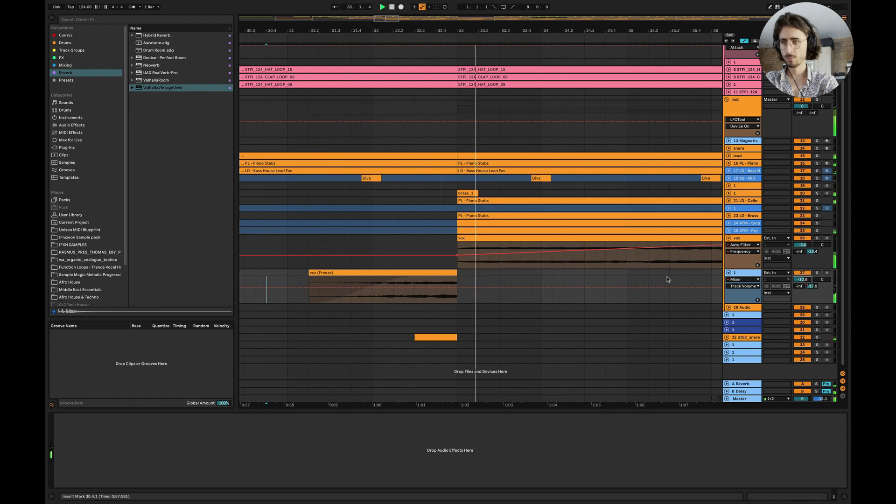
Collapse the vox track and the reversed vocal track below it while the drop plays.
{"action": "scroll", "coordinate": [667, 279], "scroll_direction": "down", "scroll_amount": 5}
{"action": "scroll", "coordinate": [668, 279], "scroll_direction": "right", "scroll_amount": 3}
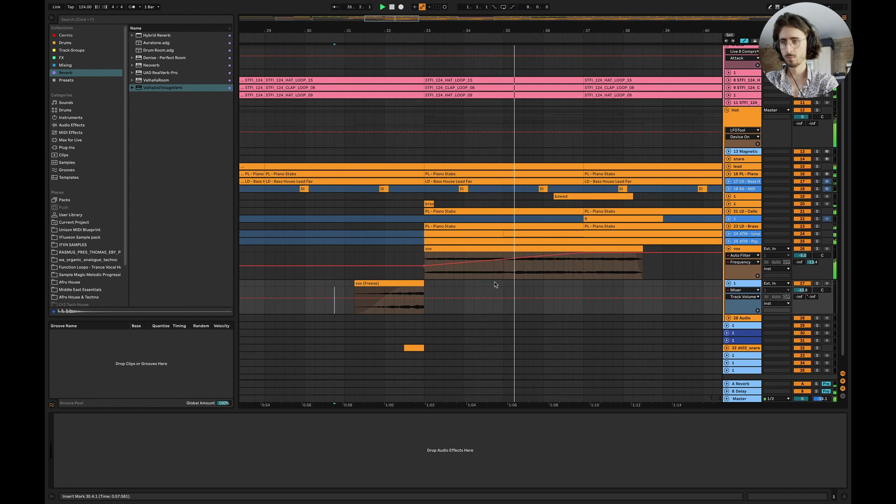
{"action": "scroll", "coordinate": [494, 281], "scroll_direction": "right", "scroll_amount": 5}
{"action": "scroll", "coordinate": [494, 281], "scroll_direction": "down", "scroll_amount": 3}
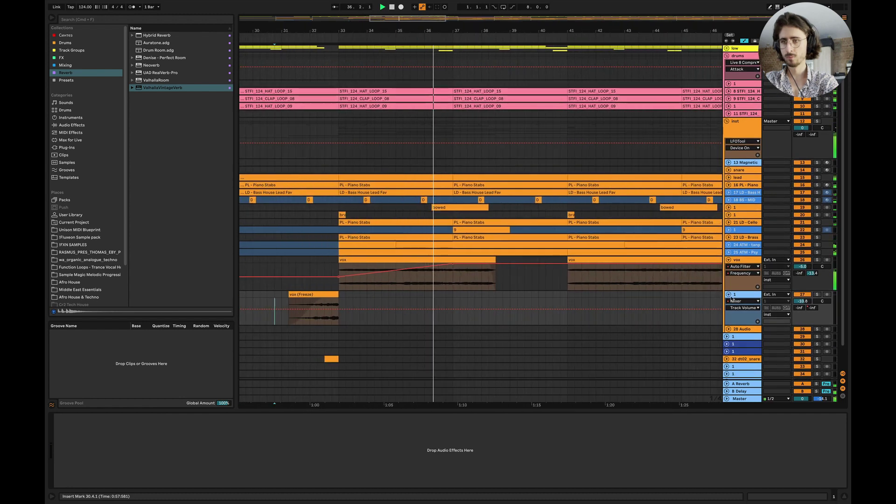
{"action": "left_click", "coordinate": [728, 259]}
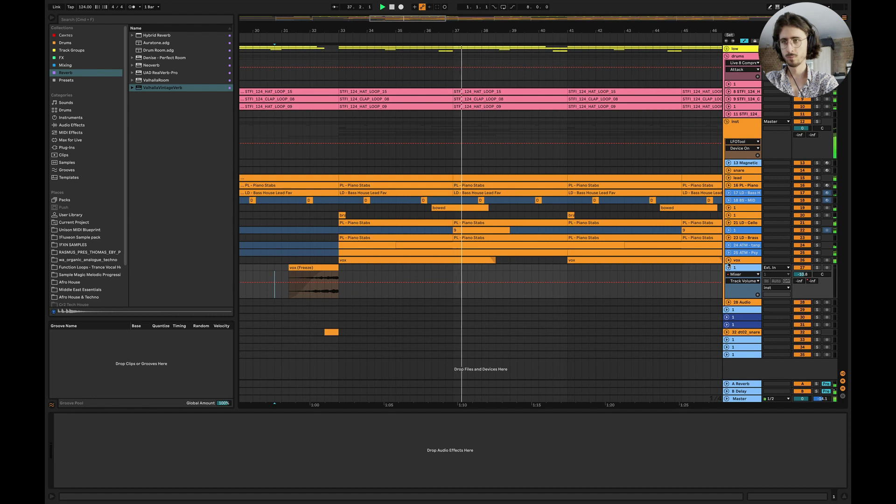
{"action": "left_click", "coordinate": [728, 260]}
{"action": "left_click", "coordinate": [730, 267]}
{"action": "left_click", "coordinate": [729, 264]}
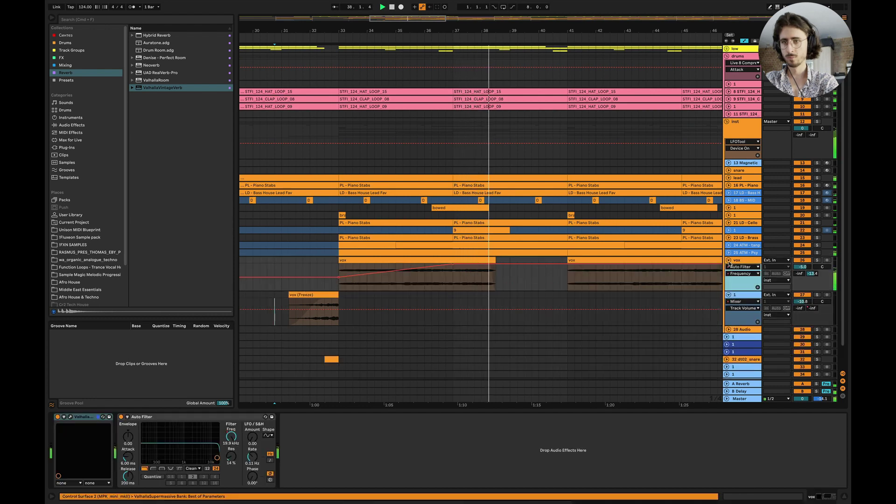
{"action": "left_click", "coordinate": [728, 260]}
{"action": "left_click", "coordinate": [728, 267]}
Deactivate the vox clip that starts at bar 41 and stop playback.
{"action": "scroll", "coordinate": [628, 286], "scroll_direction": "right", "scroll_amount": 5}
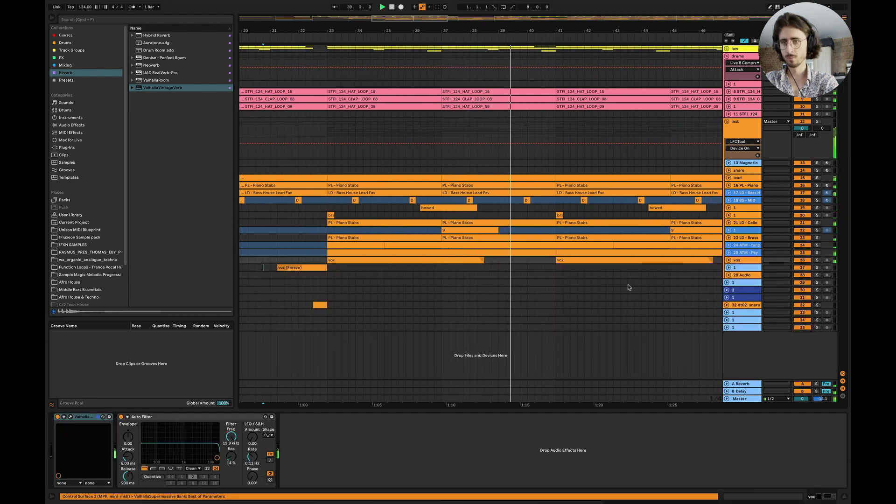
{"action": "scroll", "coordinate": [565, 286], "scroll_direction": "left", "scroll_amount": 1}
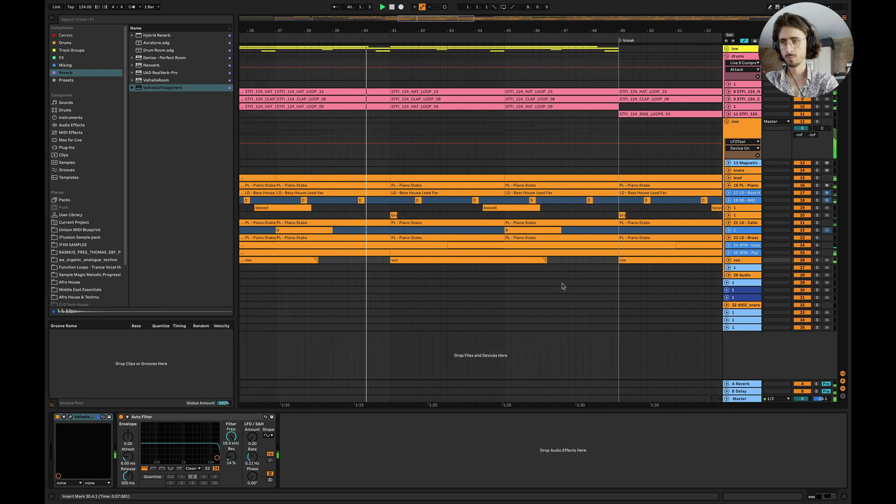
{"action": "left_click", "coordinate": [527, 260]}
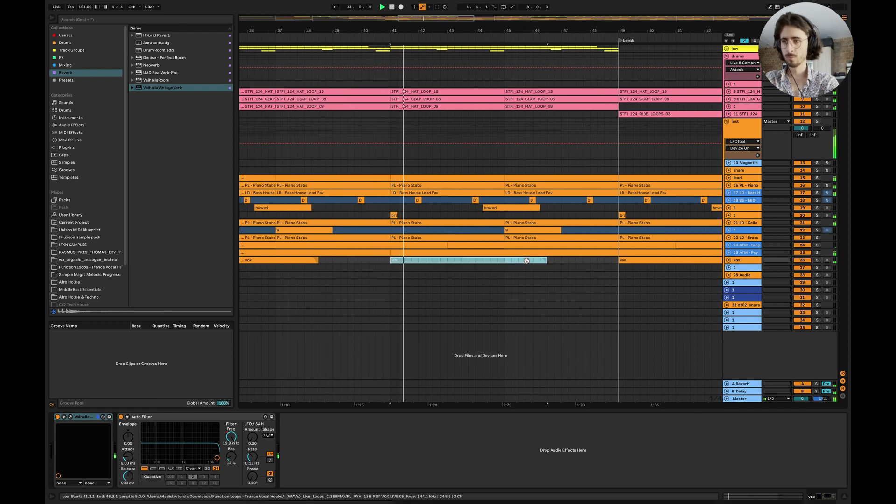
{"action": "key", "text": "0"}
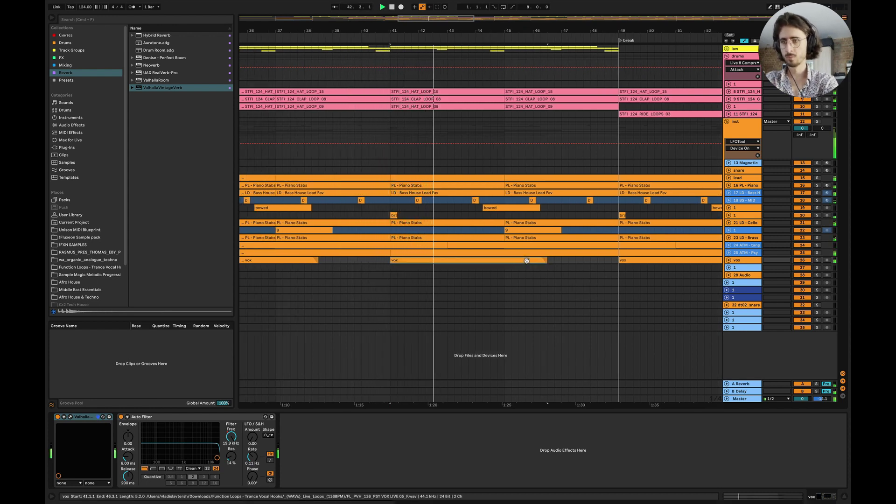
{"action": "key", "text": "0"}
{"action": "scroll", "coordinate": [527, 260], "scroll_direction": "left", "scroll_amount": 1}
{"action": "scroll", "coordinate": [527, 260], "scroll_direction": "down", "scroll_amount": 2}
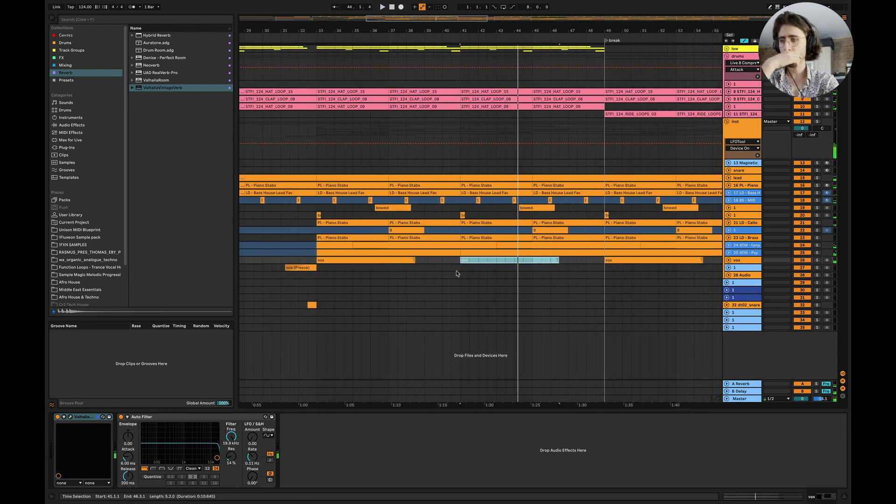
Delete the reversed vox (Freeze) clip leading into bar 33.
{"action": "scroll", "coordinate": [329, 308], "scroll_direction": "left", "scroll_amount": 1}
{"action": "left_click", "coordinate": [327, 306]}
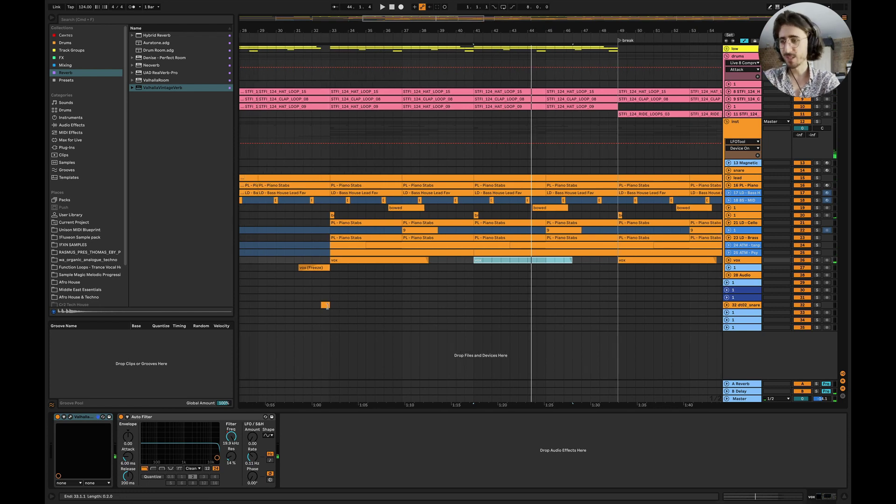
{"action": "left_click", "coordinate": [321, 270]}
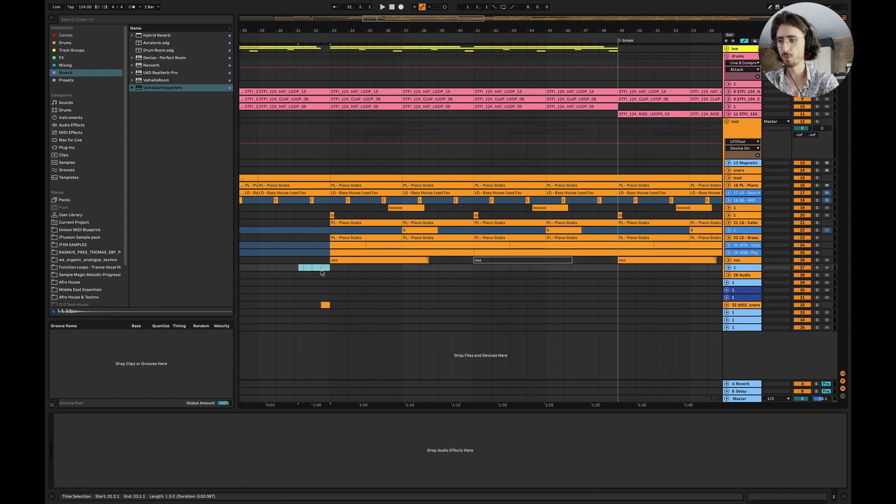
{"action": "scroll", "coordinate": [338, 293], "scroll_direction": "up", "scroll_amount": 4}
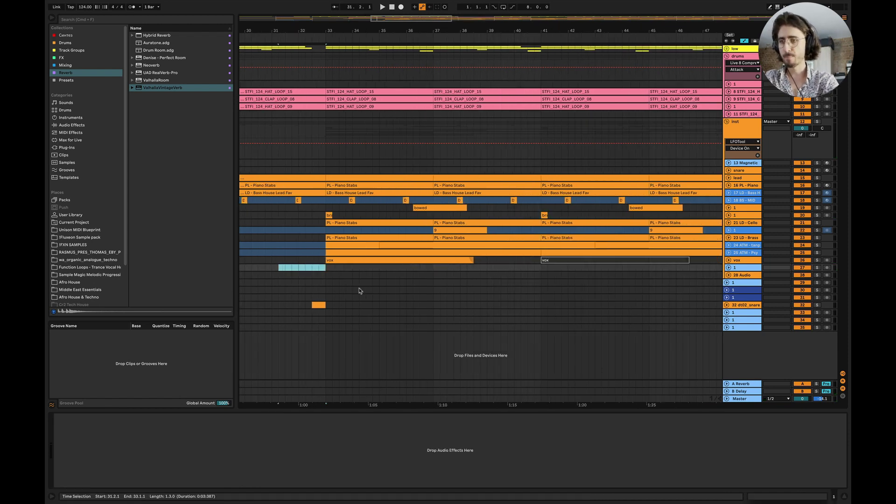
{"action": "scroll", "coordinate": [359, 288], "scroll_direction": "right", "scroll_amount": 3}
{"action": "scroll", "coordinate": [359, 288], "scroll_direction": "down", "scroll_amount": 3}
{"action": "scroll", "coordinate": [359, 291], "scroll_direction": "down", "scroll_amount": 1}
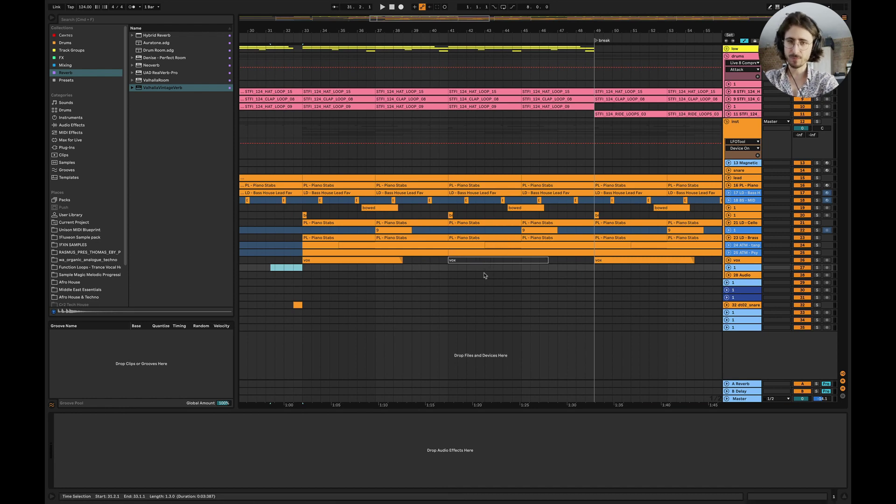
{"action": "scroll", "coordinate": [321, 282], "scroll_direction": "left", "scroll_amount": 2}
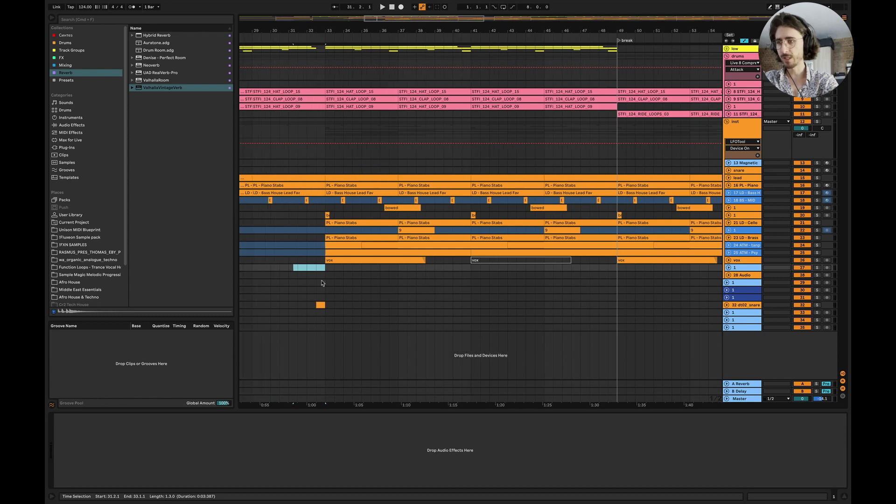
{"action": "left_click", "coordinate": [317, 270]}
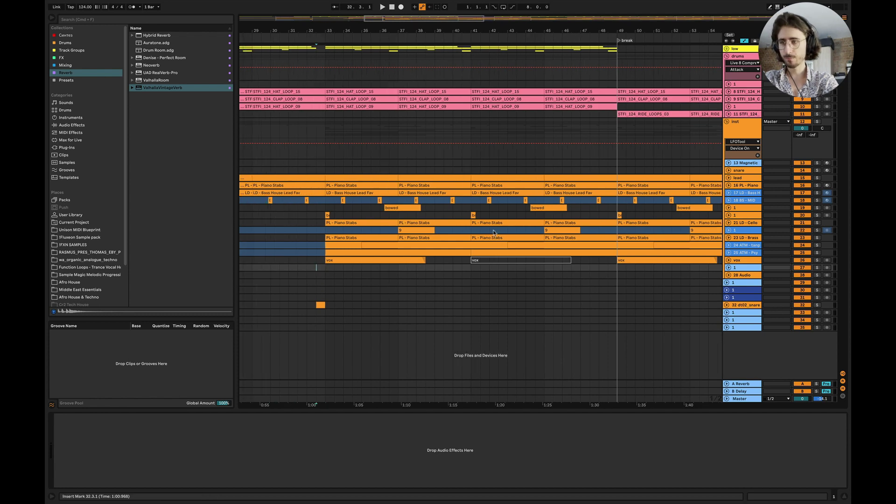
Play the arrangement from shortly before bar 33 to hear the transition without the reversed vocal.
{"action": "left_click", "coordinate": [317, 147]}
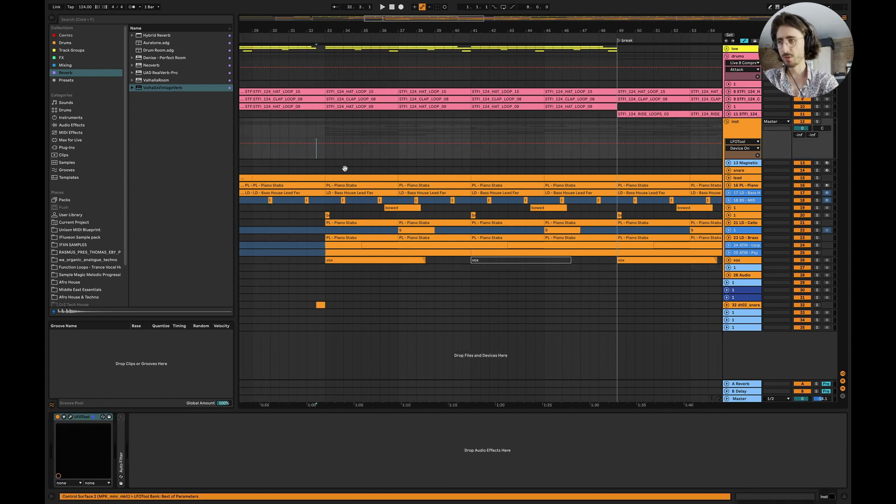
{"action": "key", "text": "Down"}
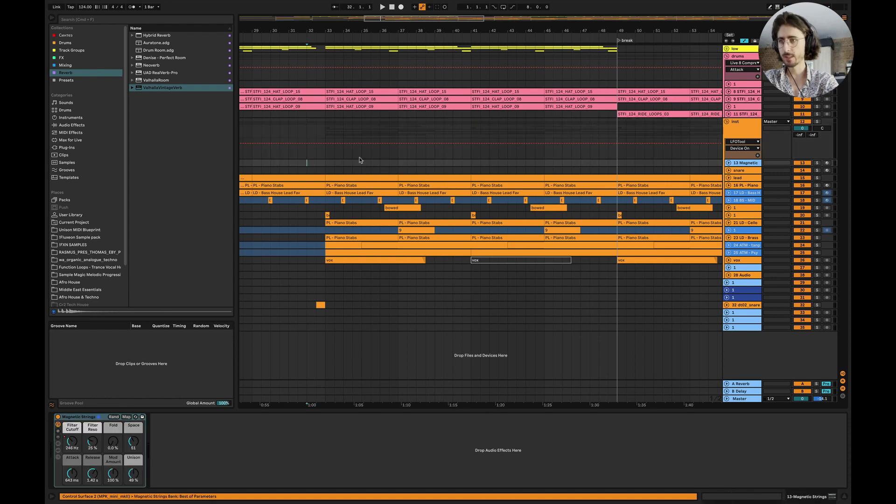
{"action": "scroll", "coordinate": [360, 158], "scroll_direction": "up", "scroll_amount": 3}
{"action": "scroll", "coordinate": [392, 170], "scroll_direction": "left", "scroll_amount": 1}
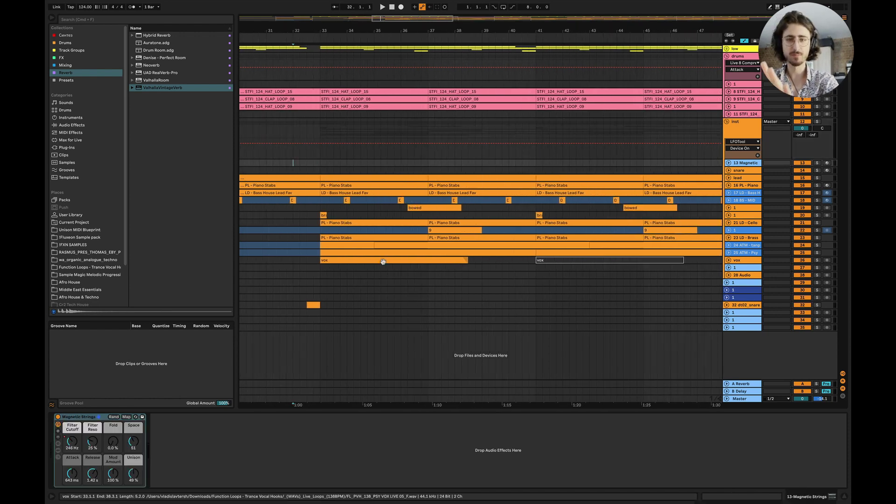
{"action": "left_click", "coordinate": [300, 222]}
{"action": "key", "text": "space"}
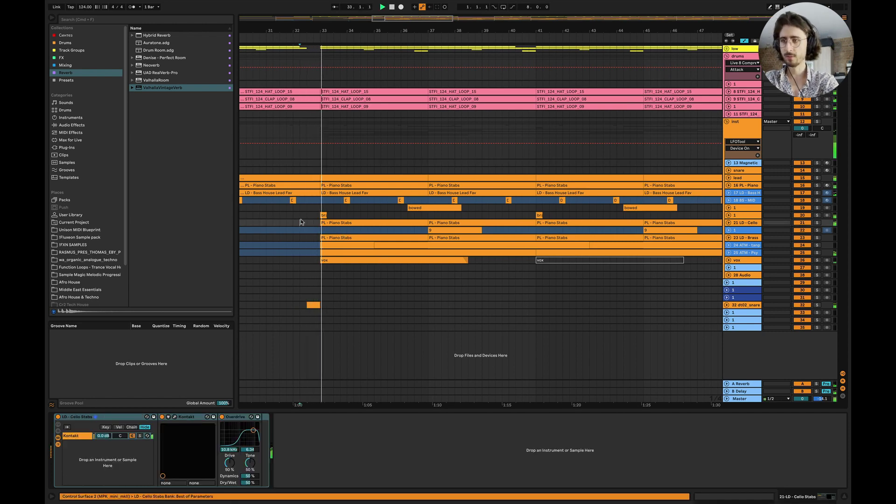
Stop playback, collapse the inst group, and expand the low group and the clap loop track.
{"action": "double_click", "coordinate": [286, 122]}
{"action": "key", "text": "space"}
{"action": "scroll", "coordinate": [294, 123], "scroll_direction": "up", "scroll_amount": 5}
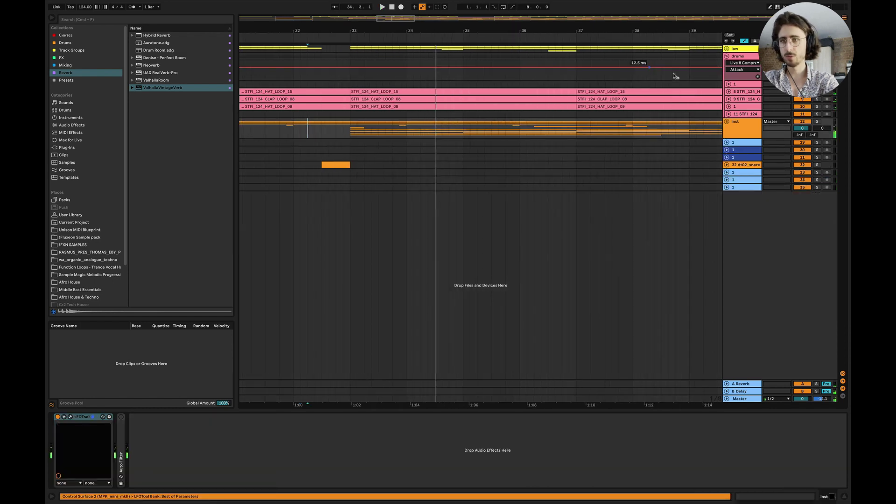
{"action": "left_click", "coordinate": [727, 49]}
{"action": "scroll", "coordinate": [477, 164], "scroll_direction": "left", "scroll_amount": 2}
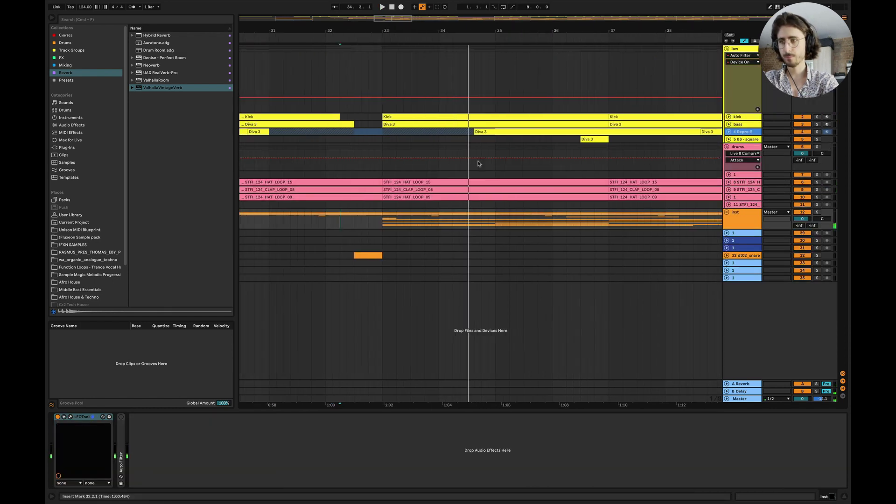
{"action": "left_click", "coordinate": [728, 190]}
Cut the hat and clap loops out between 32.3 and 33.2 to leave a gap around the bar 33 transition.
{"action": "scroll", "coordinate": [385, 239], "scroll_direction": "up", "scroll_amount": 2}
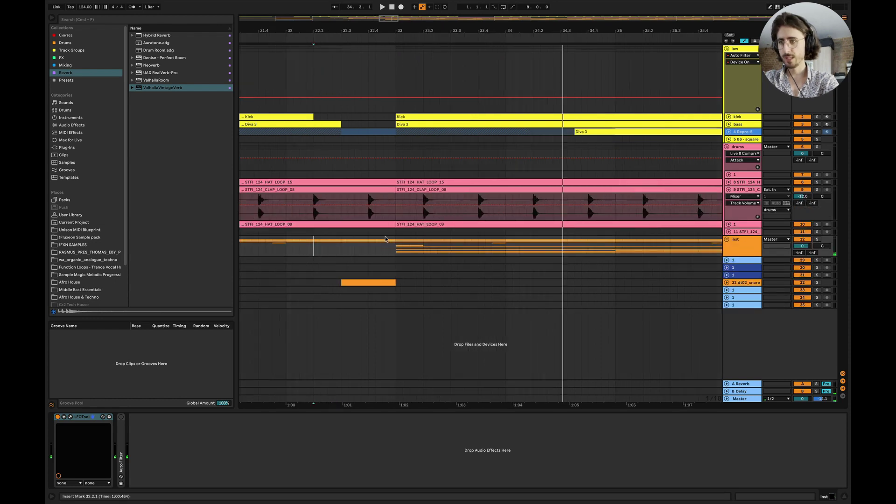
{"action": "left_click_drag", "start_coordinate": [397, 232], "coordinate": [397, 186]}
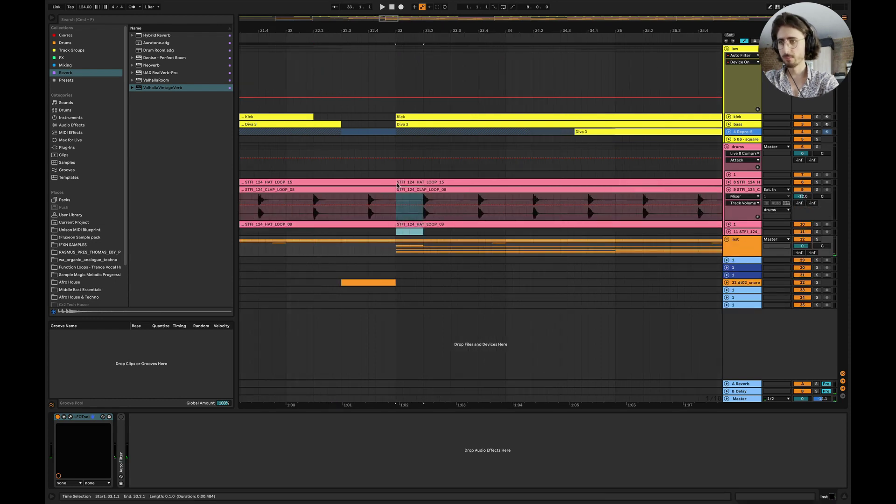
{"action": "key", "text": "super+e"}
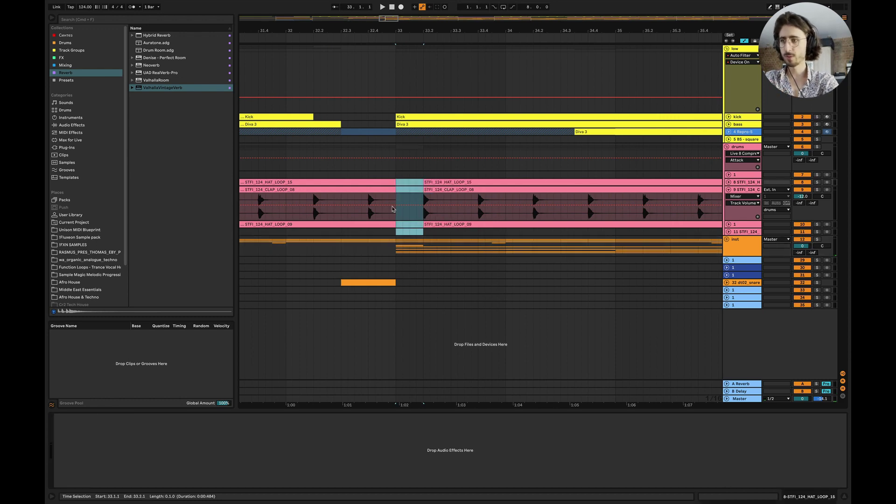
{"action": "key", "text": "BackSpace"}
{"action": "left_click_drag", "start_coordinate": [396, 218], "coordinate": [349, 195]}
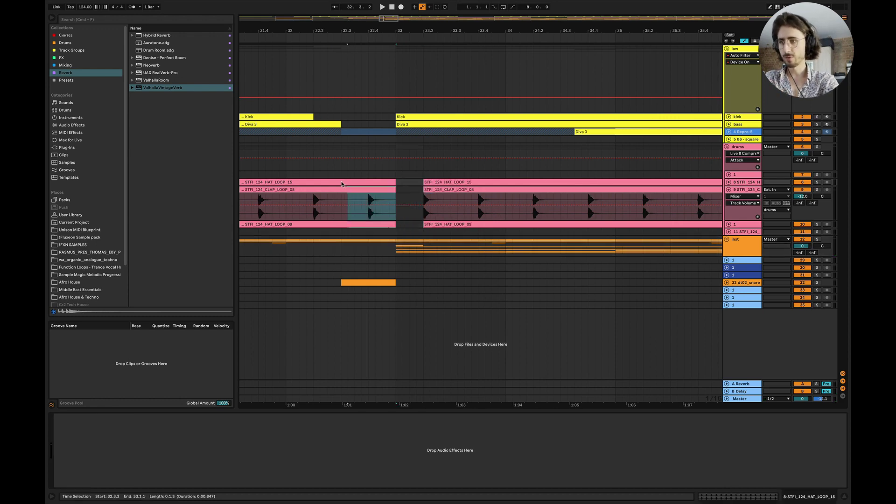
{"action": "key", "text": "super+e"}
{"action": "key", "text": "BackSpace"}
Add a C3 note at 1.1.3 with velocity 73 in the Kick clip at bar 33 and close the clip editor.
{"action": "left_click", "coordinate": [428, 112]}
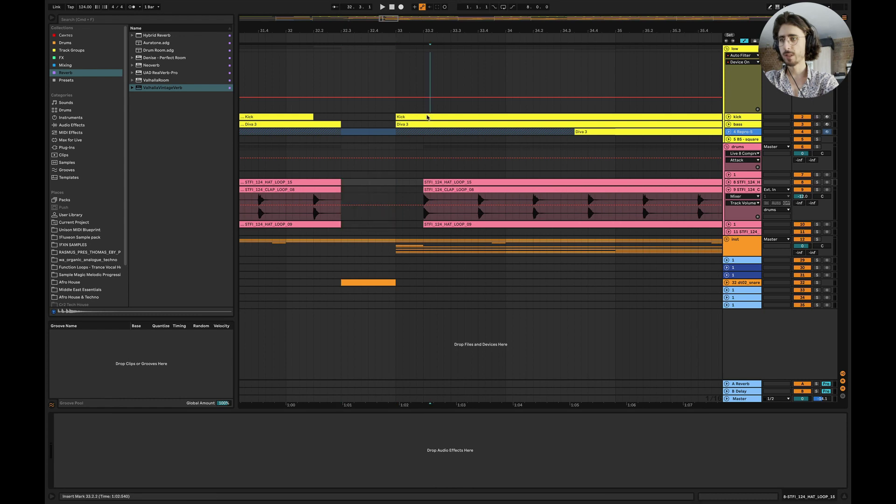
{"action": "double_click", "coordinate": [427, 116]}
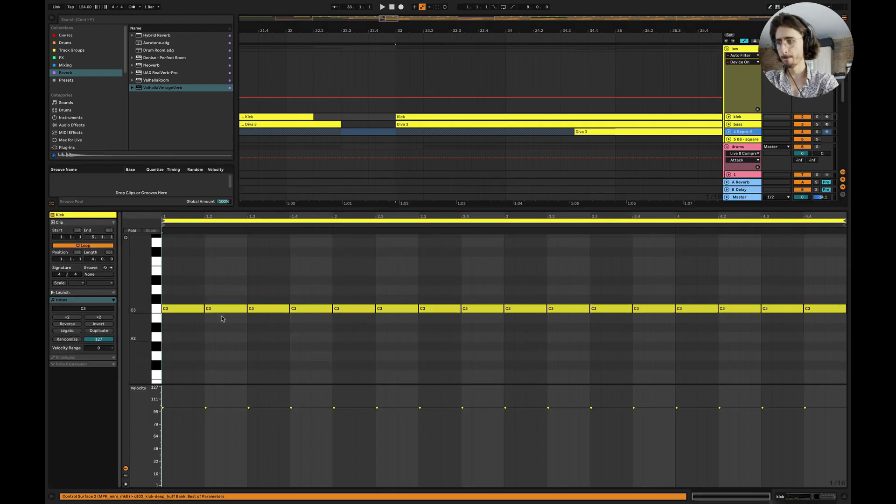
{"action": "left_click_drag", "start_coordinate": [204, 309], "coordinate": [184, 308]}
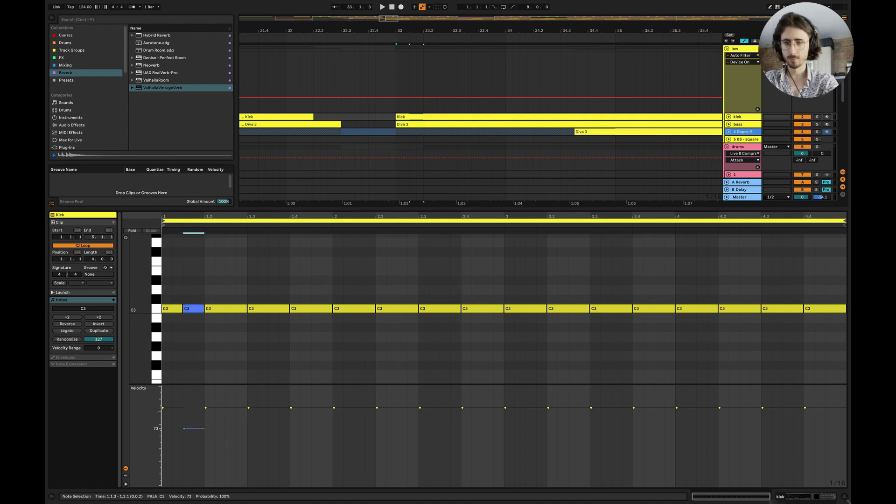
{"action": "key", "text": "0"}
{"action": "left_click", "coordinate": [844, 497]}
Play the arrangement from bar 31 to audition the drum gap and kick variation at bar 33.
{"action": "scroll", "coordinate": [451, 306], "scroll_direction": "down", "scroll_amount": 5}
{"action": "left_click", "coordinate": [322, 288]}
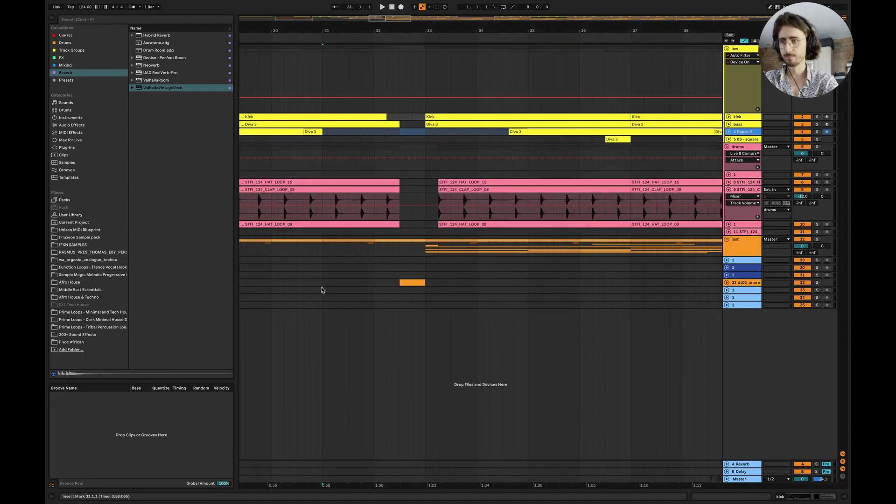
{"action": "key", "text": "space"}
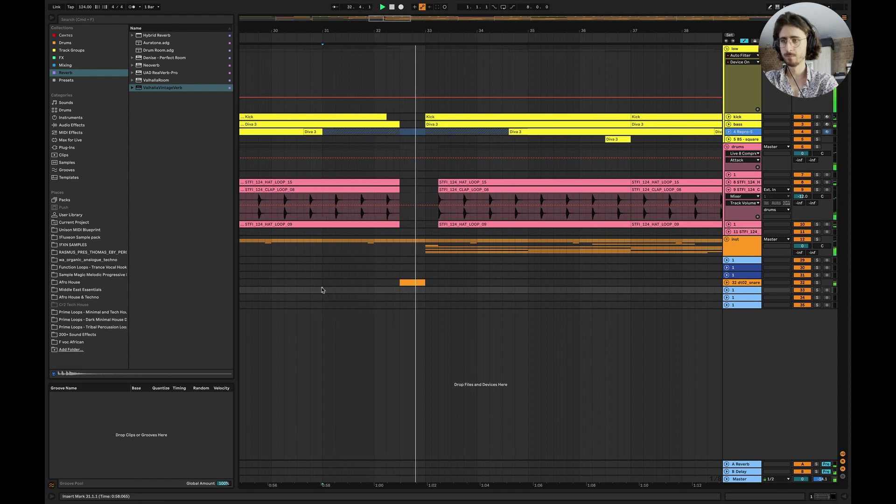
Collapse the low group and the clap loop track while the arrangement keeps playing.
{"action": "scroll", "coordinate": [419, 240], "scroll_direction": "right", "scroll_amount": 2}
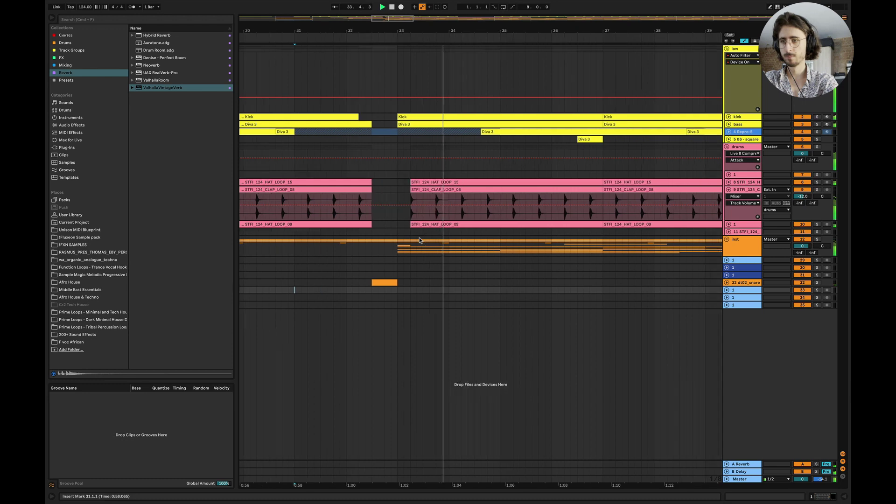
{"action": "scroll", "coordinate": [419, 240], "scroll_direction": "right", "scroll_amount": 3}
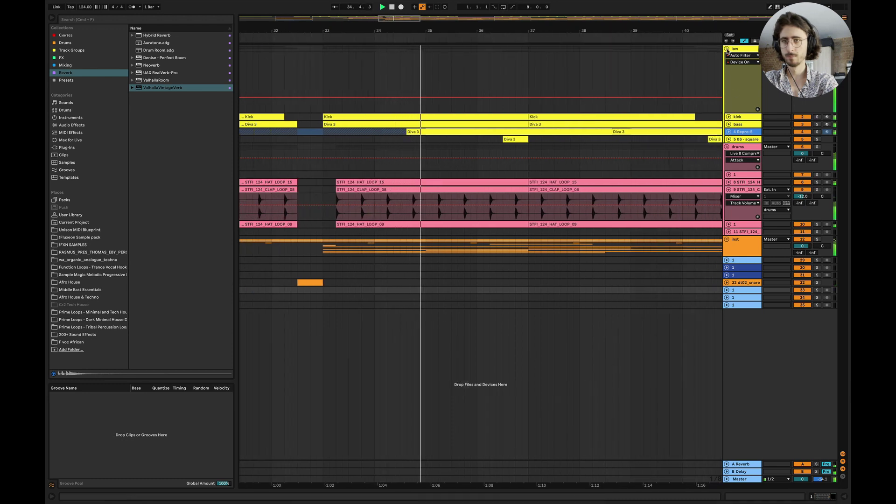
{"action": "left_click", "coordinate": [727, 49]}
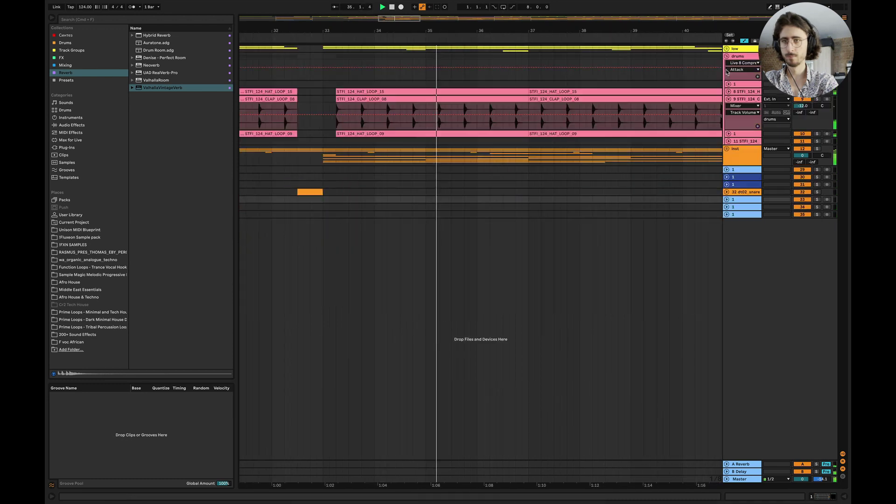
{"action": "left_click", "coordinate": [729, 99]}
Listen to the rest of the drop up to the end of bar 47, examining the layout around the break, and stop playback.
{"action": "scroll", "coordinate": [593, 115], "scroll_direction": "right", "scroll_amount": 5}
{"action": "scroll", "coordinate": [593, 115], "scroll_direction": "down", "scroll_amount": 3}
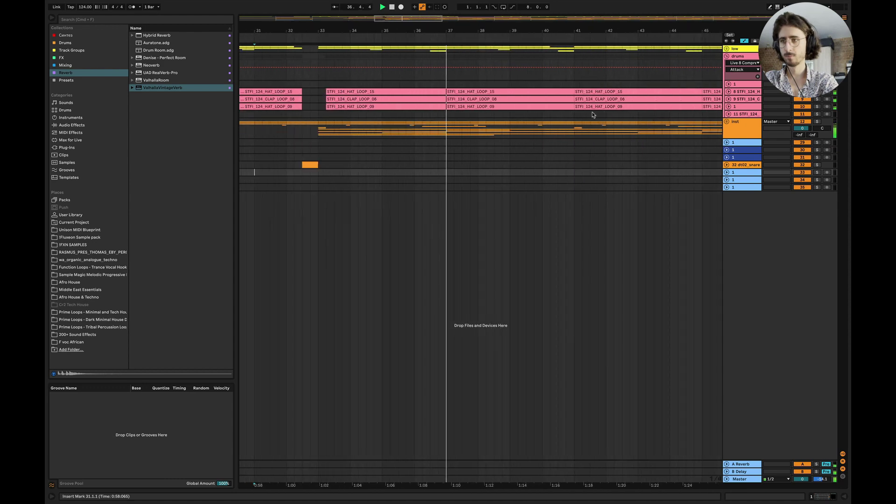
{"action": "scroll", "coordinate": [593, 115], "scroll_direction": "down", "scroll_amount": 2}
{"action": "scroll", "coordinate": [594, 115], "scroll_direction": "right", "scroll_amount": 2}
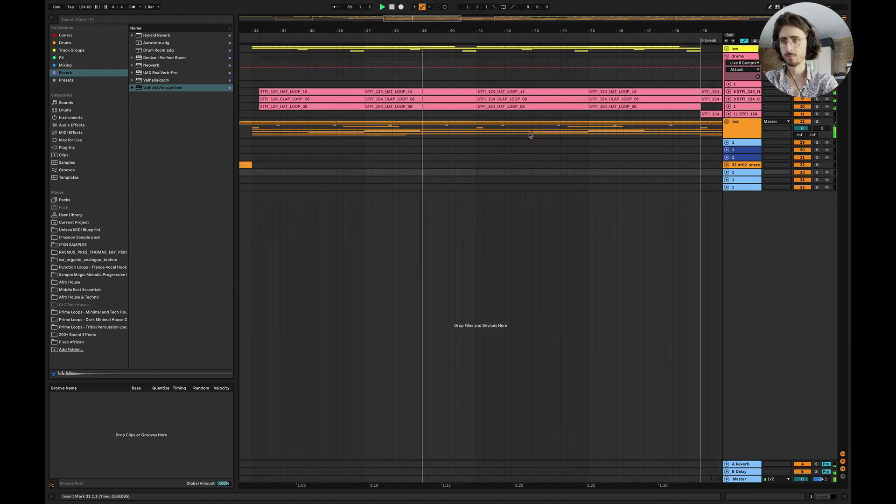
{"action": "scroll", "coordinate": [530, 136], "scroll_direction": "right", "scroll_amount": 1}
{"action": "scroll", "coordinate": [530, 135], "scroll_direction": "down", "scroll_amount": 2}
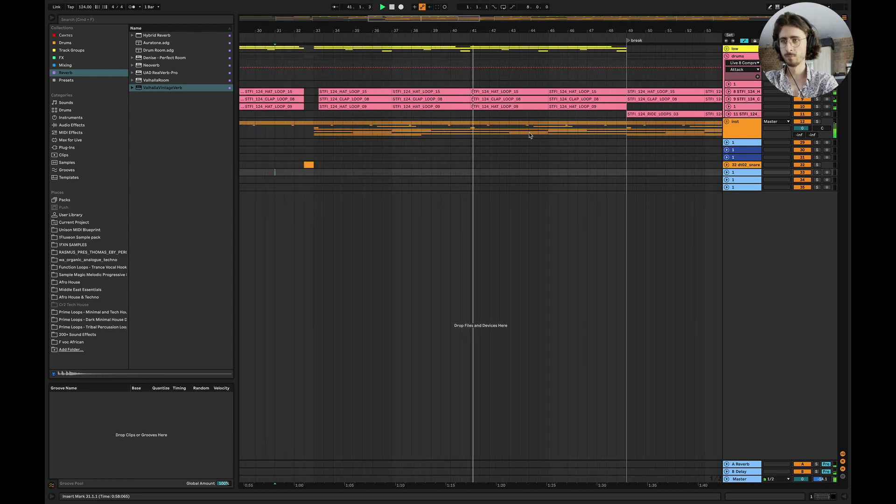
{"action": "scroll", "coordinate": [530, 135], "scroll_direction": "right", "scroll_amount": 1}
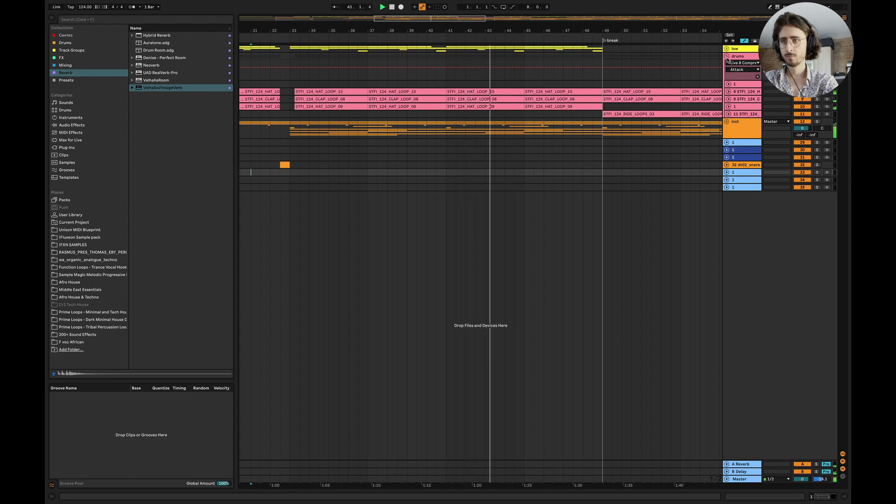
{"action": "scroll", "coordinate": [584, 167], "scroll_direction": "right", "scroll_amount": 3}
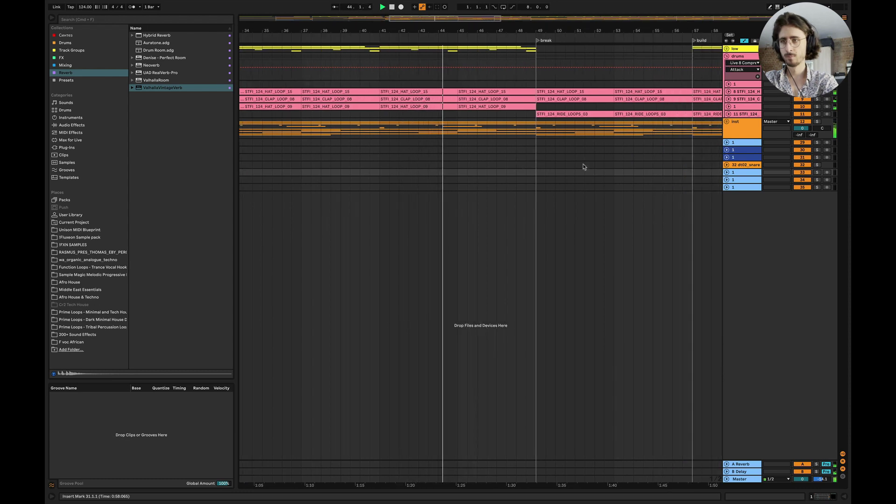
{"action": "scroll", "coordinate": [583, 166], "scroll_direction": "left", "scroll_amount": 1}
{"action": "scroll", "coordinate": [482, 187], "scroll_direction": "right", "scroll_amount": 3}
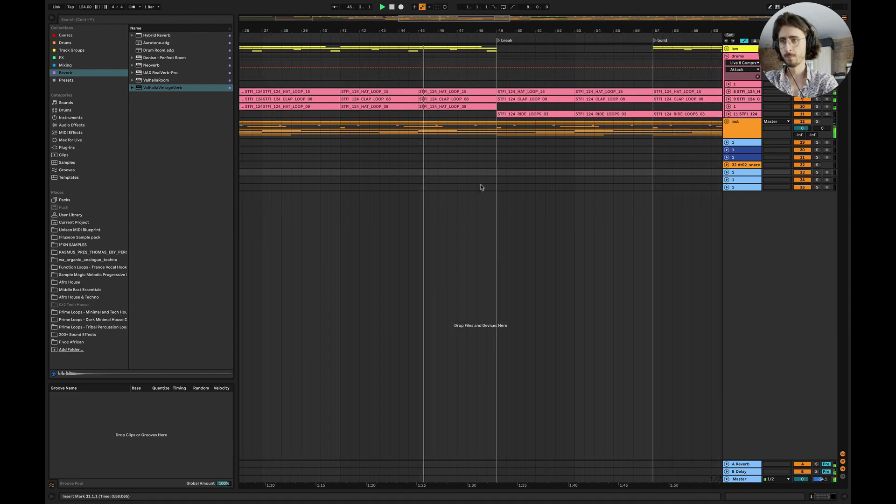
{"action": "scroll", "coordinate": [481, 187], "scroll_direction": "down", "scroll_amount": 6}
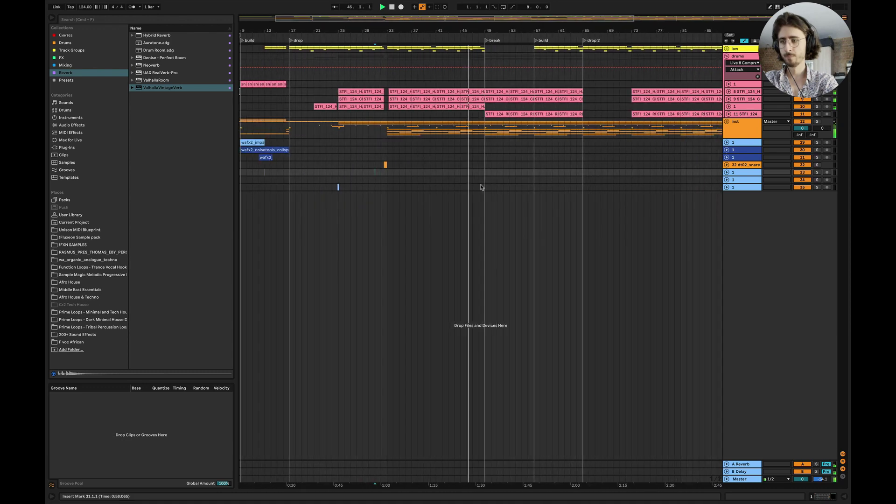
{"action": "scroll", "coordinate": [481, 187], "scroll_direction": "up", "scroll_amount": 3}
{"action": "scroll", "coordinate": [482, 186], "scroll_direction": "right", "scroll_amount": 5}
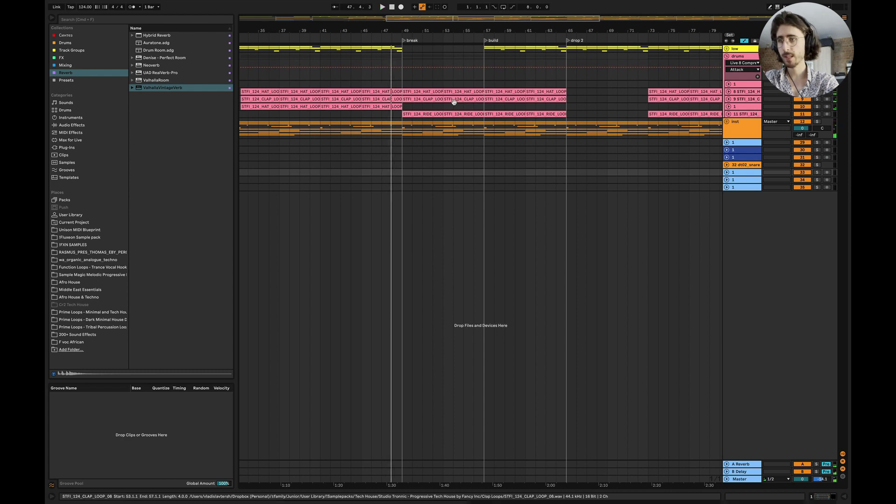
Collapse the drums group and place the insert marker at the start of the break, bar 49.
{"action": "left_click", "coordinate": [726, 56]}
{"action": "scroll", "coordinate": [575, 103], "scroll_direction": "down", "scroll_amount": 2}
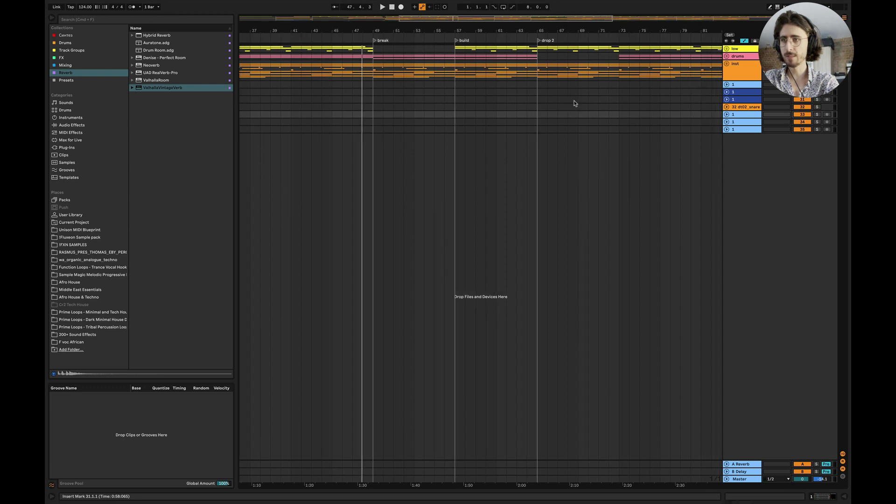
{"action": "scroll", "coordinate": [575, 103], "scroll_direction": "down", "scroll_amount": 5}
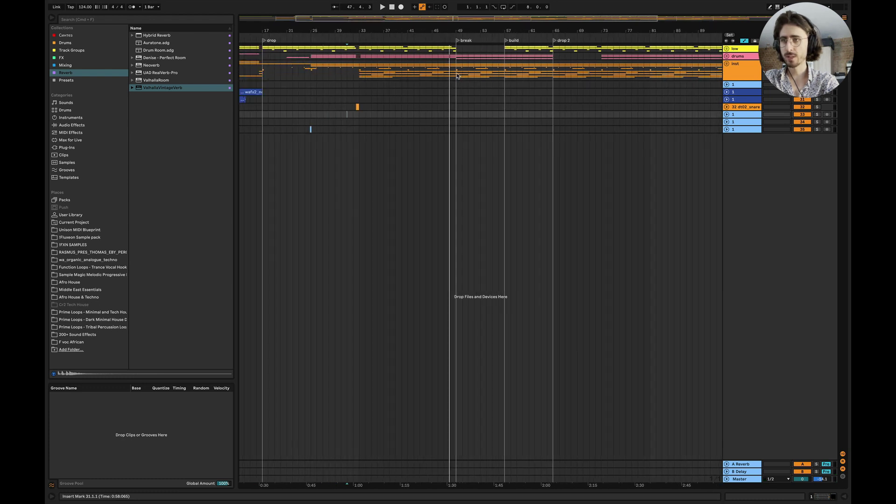
{"action": "left_click", "coordinate": [457, 76]}
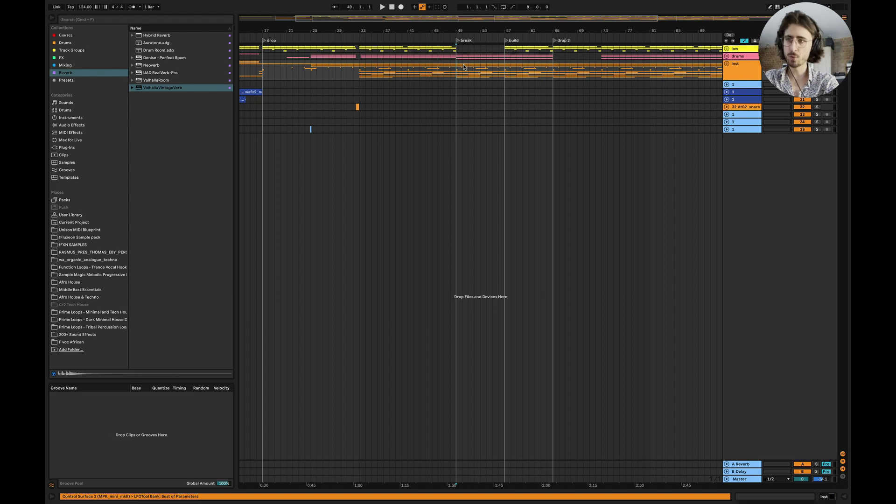
{"action": "scroll", "coordinate": [464, 67], "scroll_direction": "down", "scroll_amount": 6}
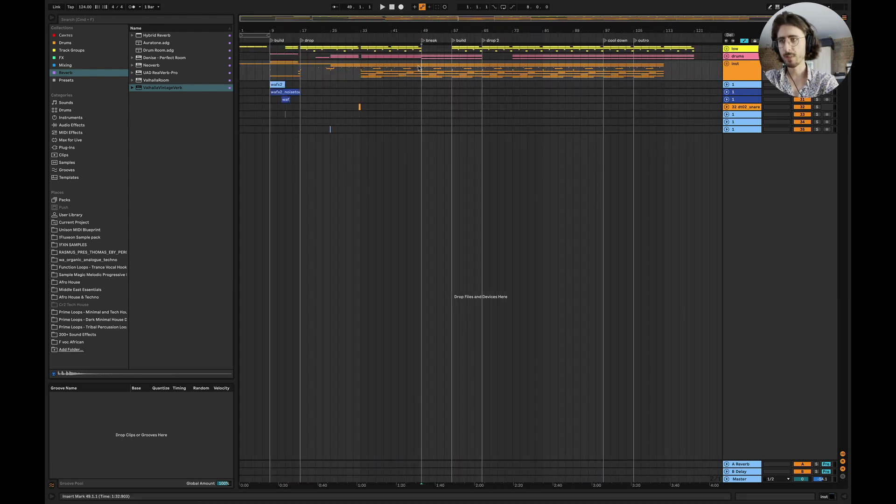
{"action": "key", "text": "super+i"}
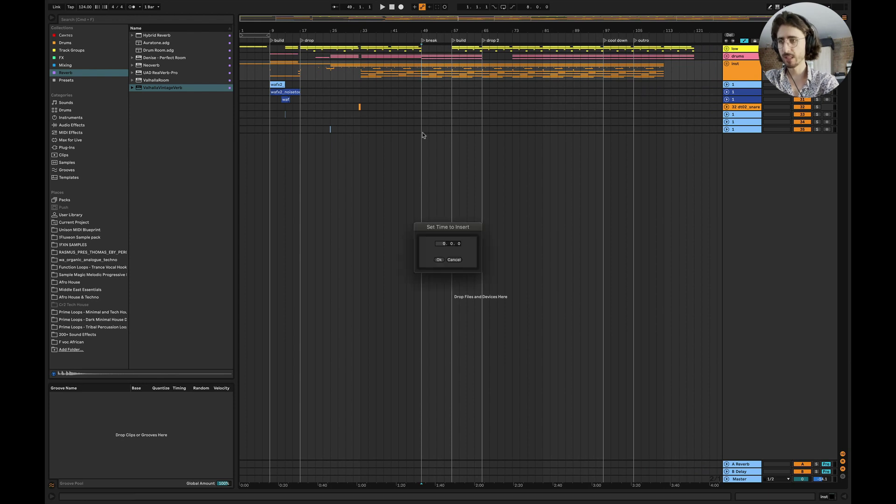
{"action": "left_click", "coordinate": [439, 260]}
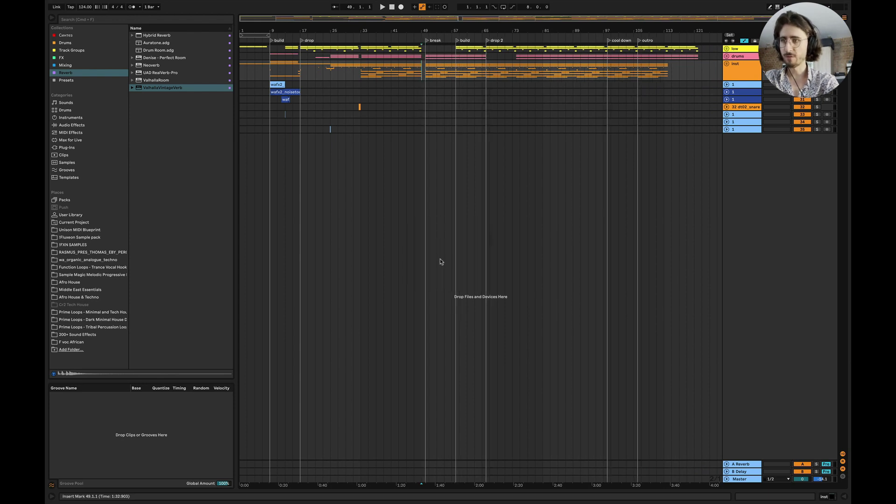
{"action": "key", "text": "super+z"}
Insert 4 bars of empty time at bar 49 and another 4 bars at bar 53, ahead of the break.
{"action": "key", "text": "plus"}
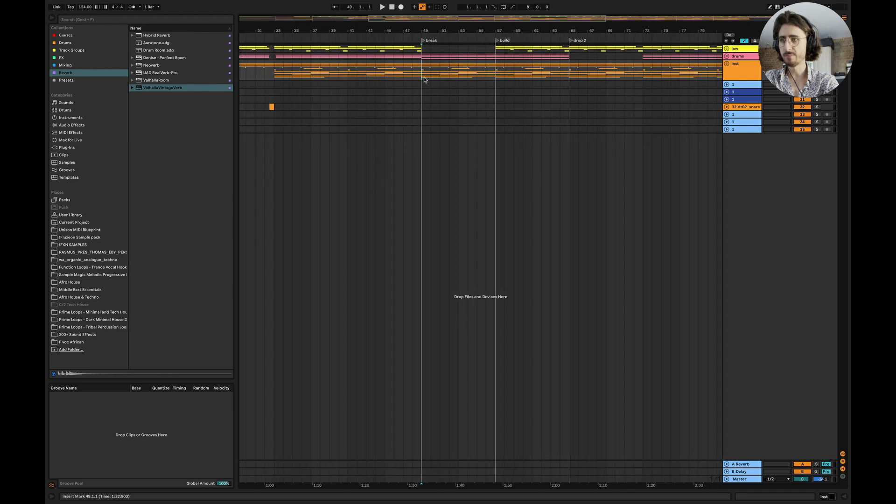
{"action": "key", "text": "super+i"}
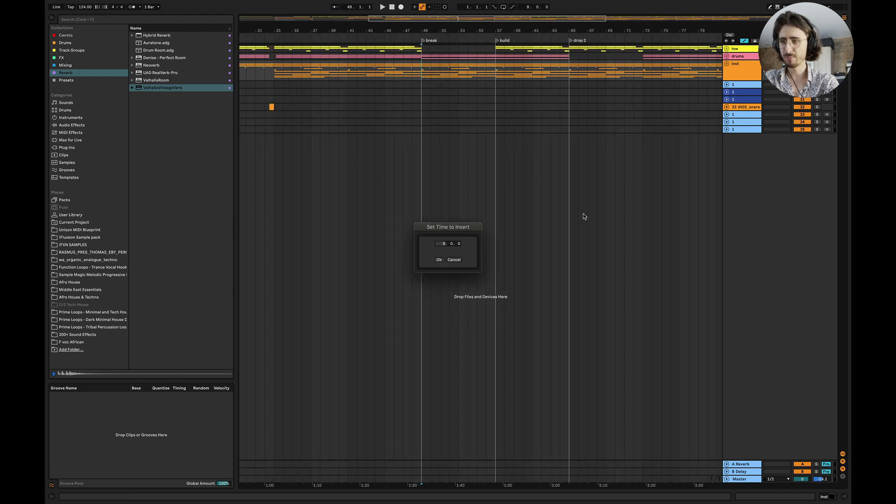
{"action": "type", "text": "4"}
{"action": "left_click", "coordinate": [439, 260]}
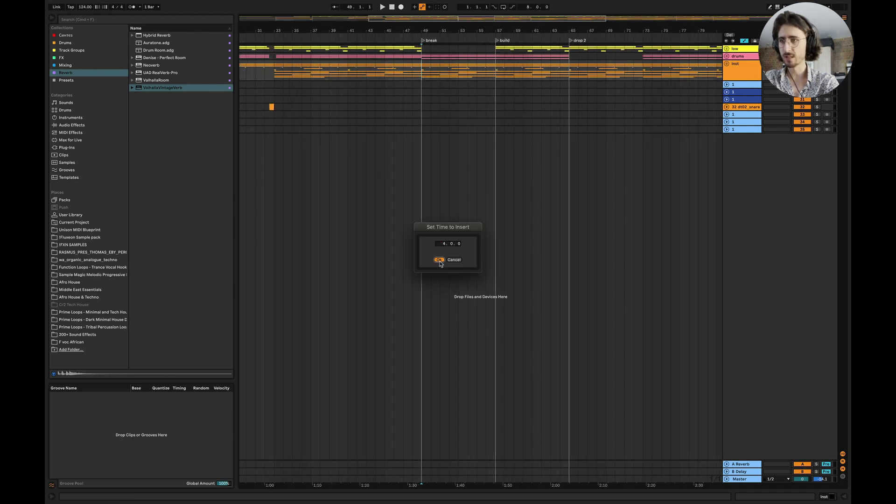
{"action": "left_click", "coordinate": [459, 76]}
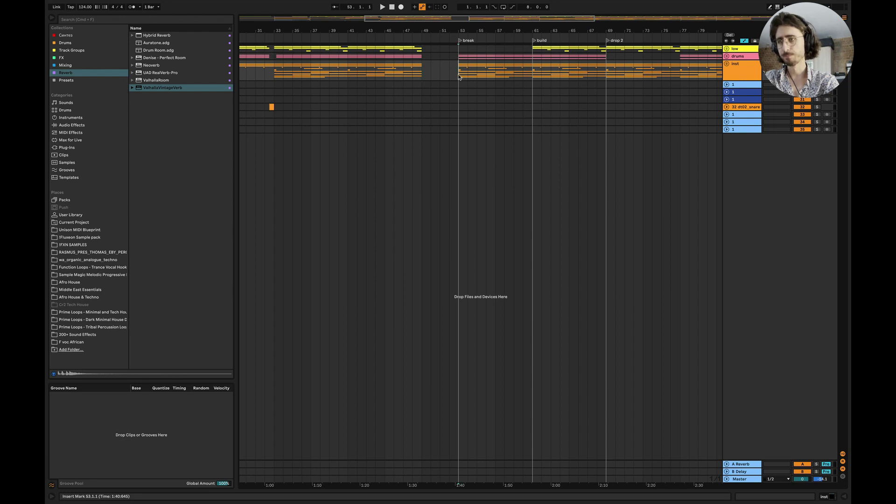
{"action": "key", "text": "super+i"}
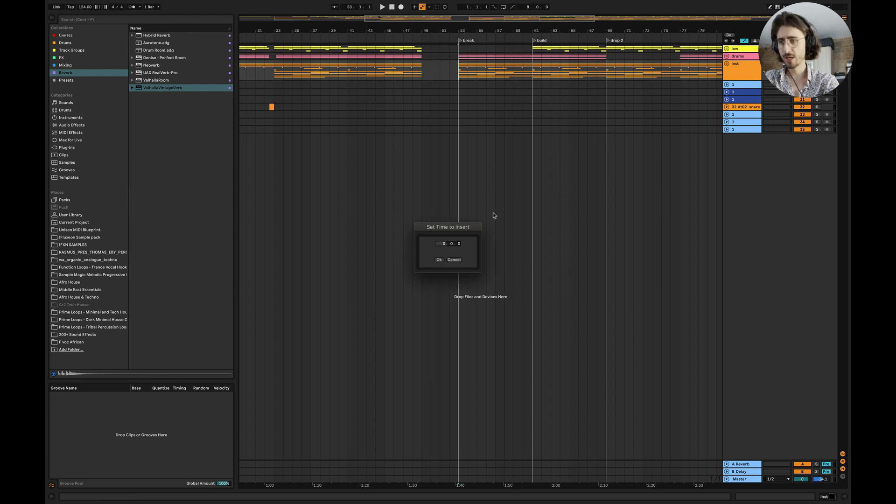
{"action": "left_click", "coordinate": [439, 260]}
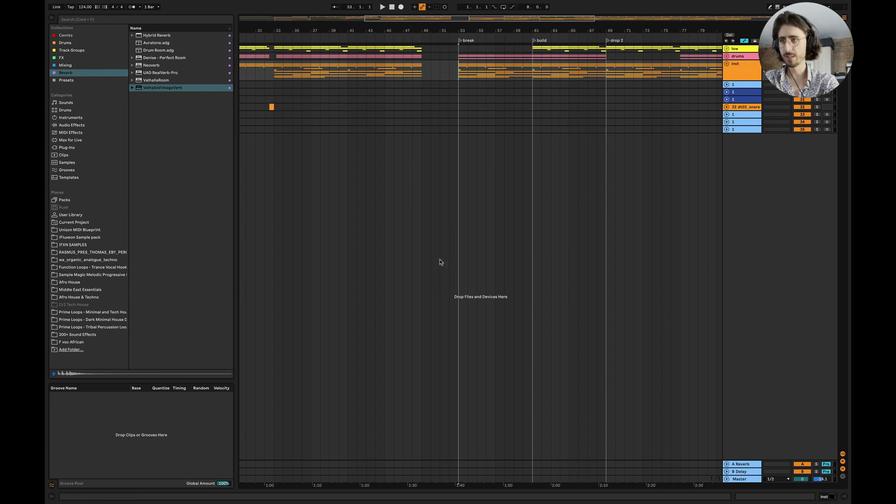
Expand the low group and duplicate the low and drums material from bars 41–49 into the empty bars 49–57.
{"action": "left_click", "coordinate": [727, 49]}
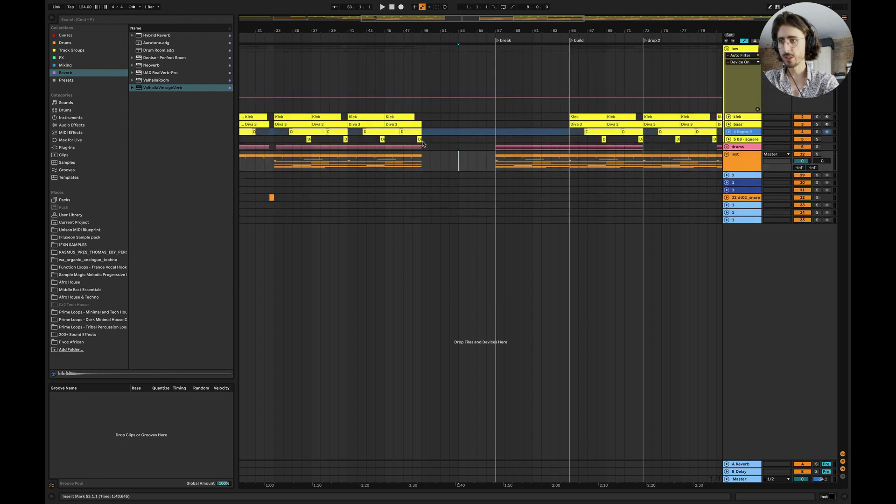
{"action": "left_click_drag", "start_coordinate": [422, 141], "coordinate": [347, 116]}
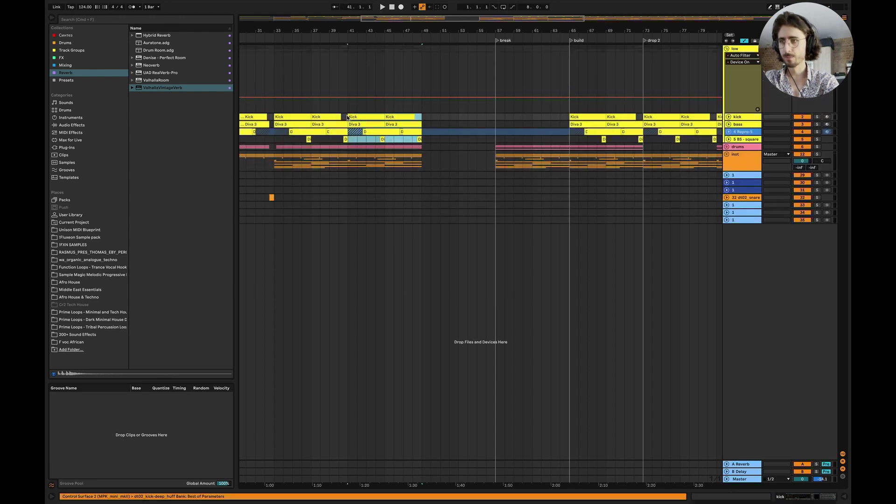
{"action": "key", "text": "super+d"}
{"action": "scroll", "coordinate": [448, 144], "scroll_direction": "right", "scroll_amount": 3}
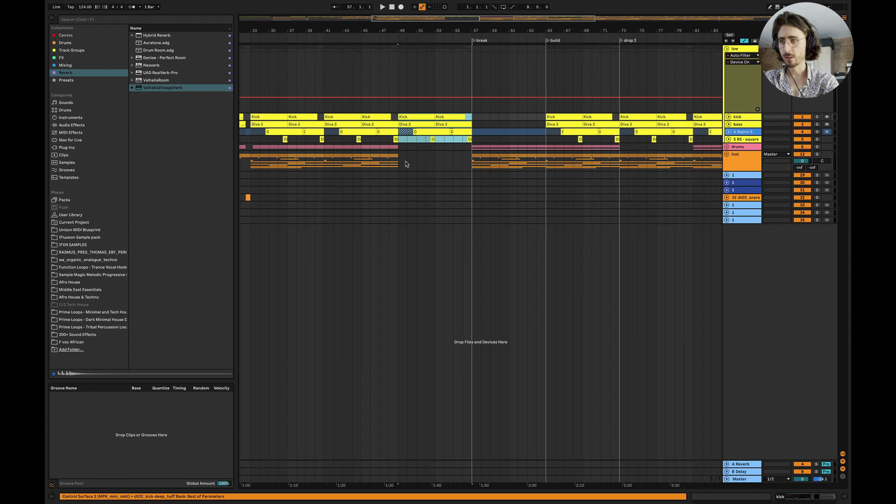
{"action": "left_click_drag", "start_coordinate": [324, 148], "coordinate": [398, 148]}
{"action": "key", "text": "super+d"}
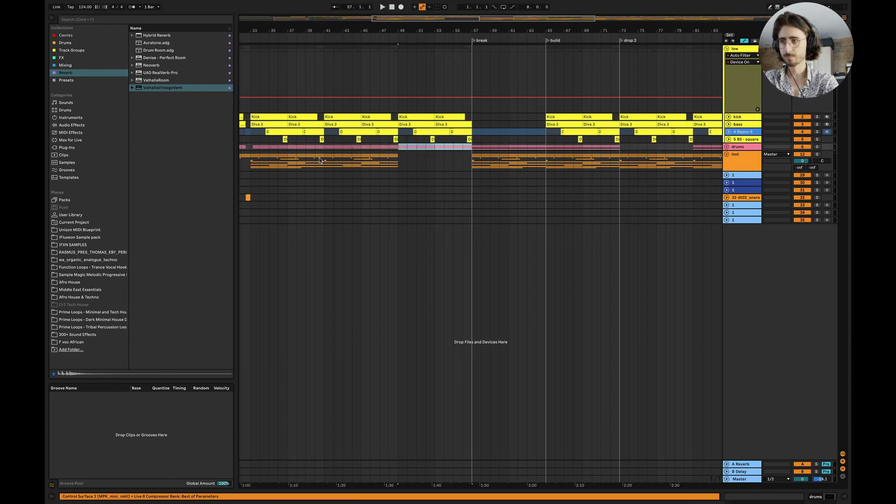
Add a locator named "cool down" at bar 49.
{"action": "right_click", "coordinate": [399, 41]}
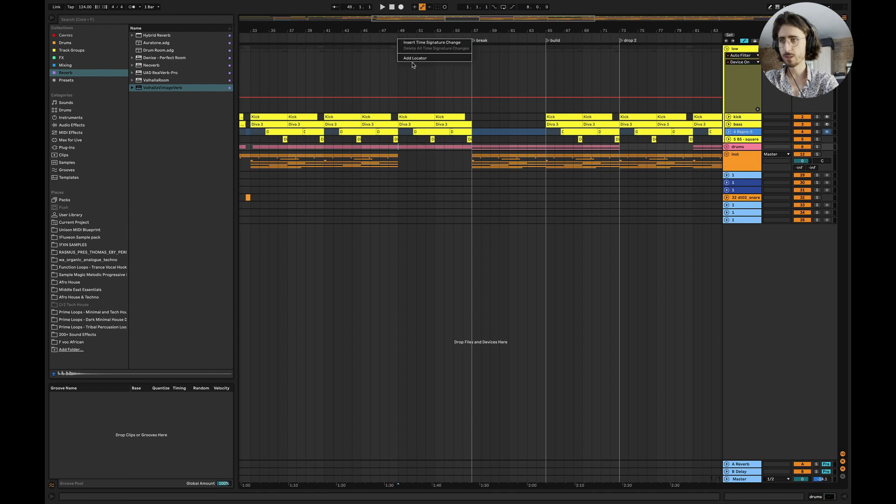
{"action": "left_click", "coordinate": [412, 58]}
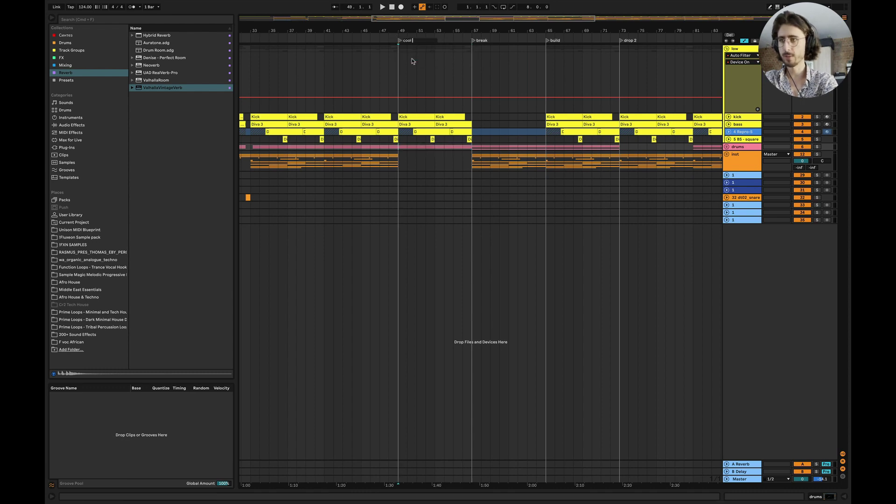
{"action": "key", "text": "Return"}
Insert 4 bars of empty time at bar 57, ahead of the break.
{"action": "scroll", "coordinate": [484, 164], "scroll_direction": "down", "scroll_amount": 5}
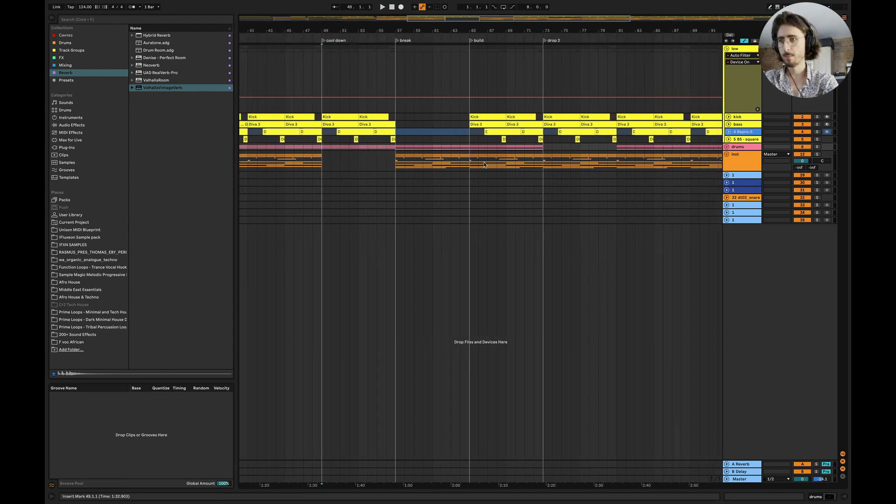
{"action": "left_click", "coordinate": [485, 164]}
{"action": "scroll", "coordinate": [478, 188], "scroll_direction": "right", "scroll_amount": 2}
{"action": "scroll", "coordinate": [477, 191], "scroll_direction": "down", "scroll_amount": 4}
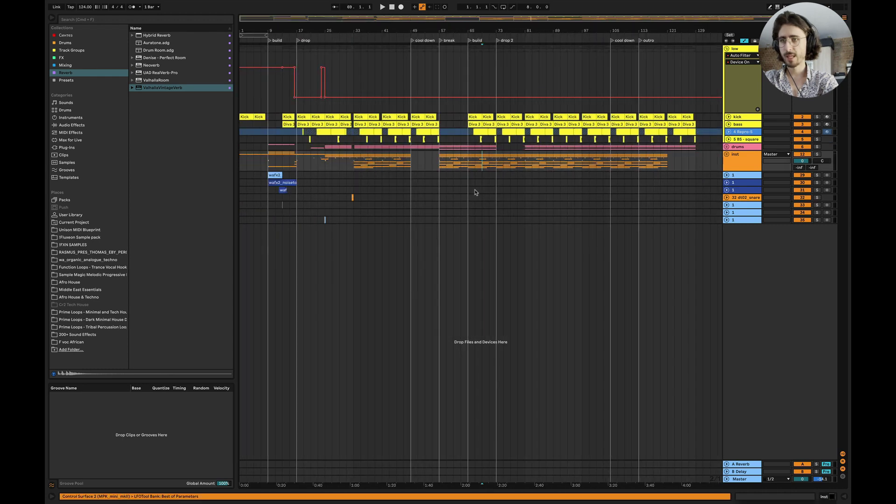
{"action": "scroll", "coordinate": [469, 162], "scroll_direction": "up", "scroll_amount": 6}
{"action": "scroll", "coordinate": [448, 163], "scroll_direction": "left", "scroll_amount": 2}
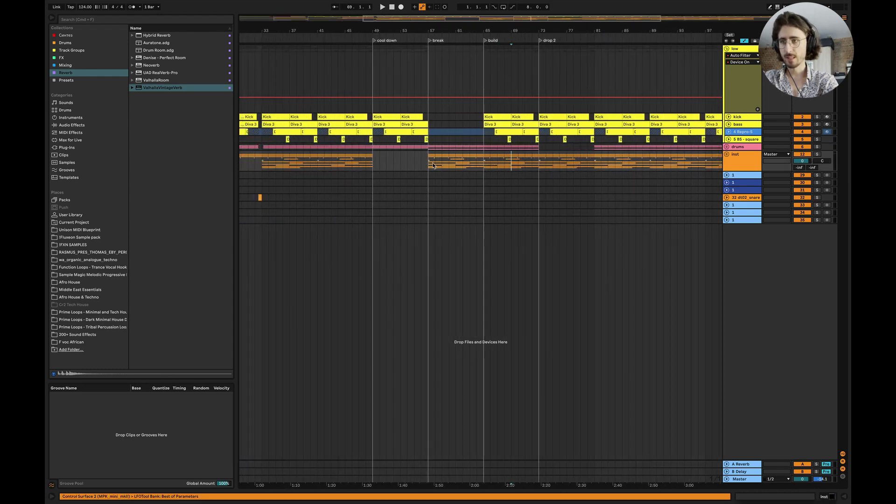
{"action": "key", "text": "super+i"}
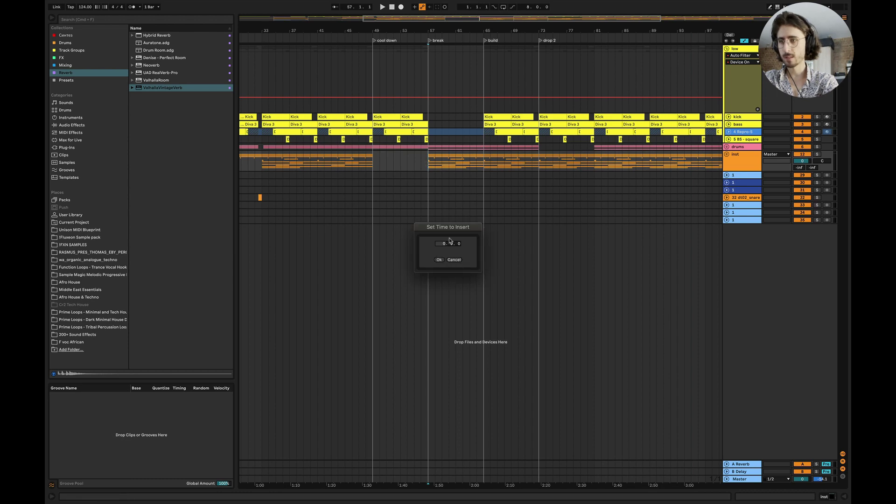
{"action": "key", "text": "Escape"}
{"action": "scroll", "coordinate": [446, 186], "scroll_direction": "down", "scroll_amount": 4}
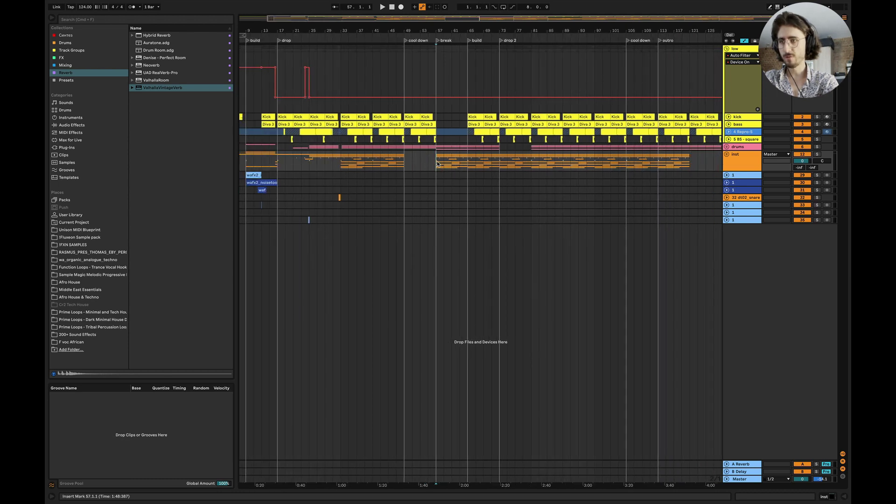
{"action": "key", "text": "super+i"}
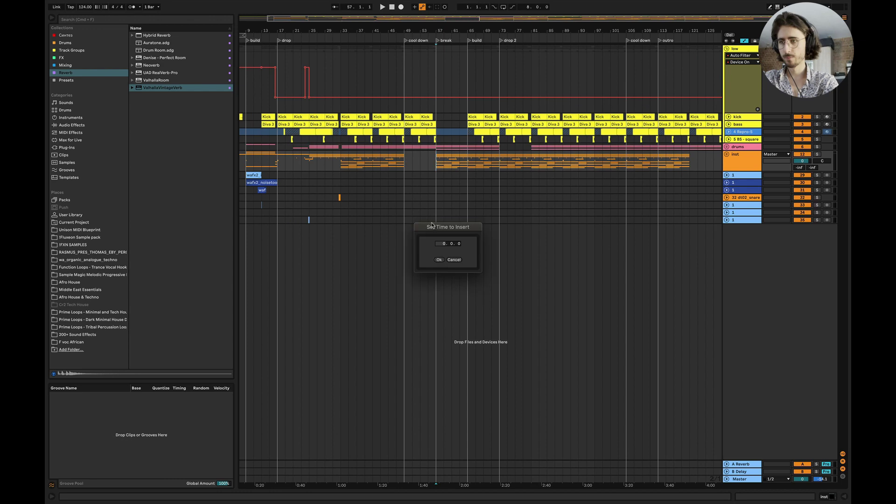
{"action": "type", "text": "4"}
{"action": "left_click", "coordinate": [440, 261]}
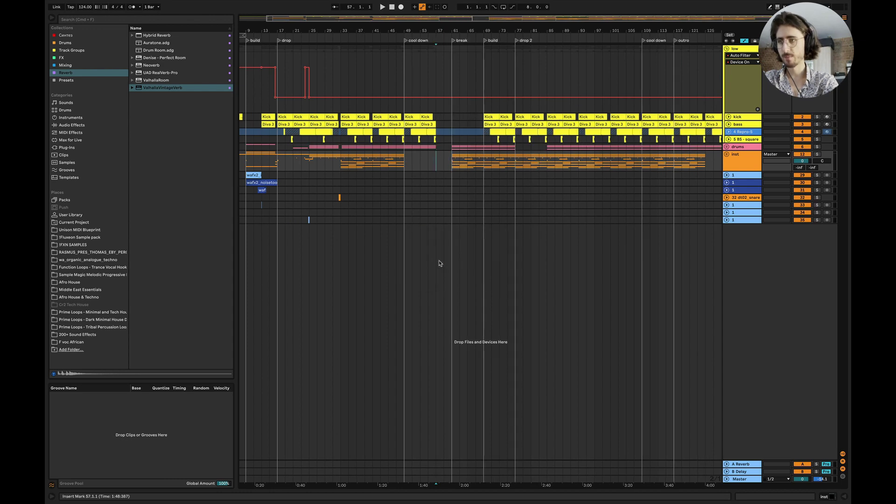
Insert a further 4 bars of empty time at bar 57 so the break starts at bar 65.
{"action": "scroll", "coordinate": [446, 195], "scroll_direction": "up", "scroll_amount": 3}
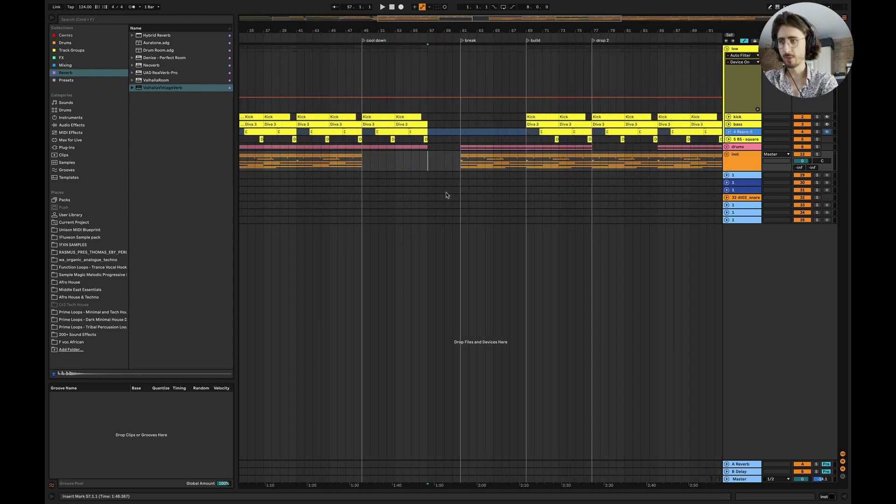
{"action": "key", "text": "super+i"}
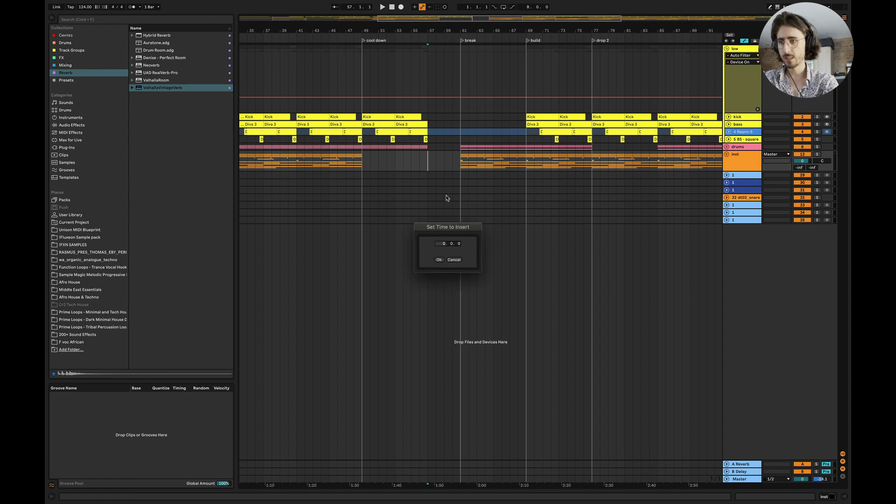
{"action": "left_click", "coordinate": [439, 261]}
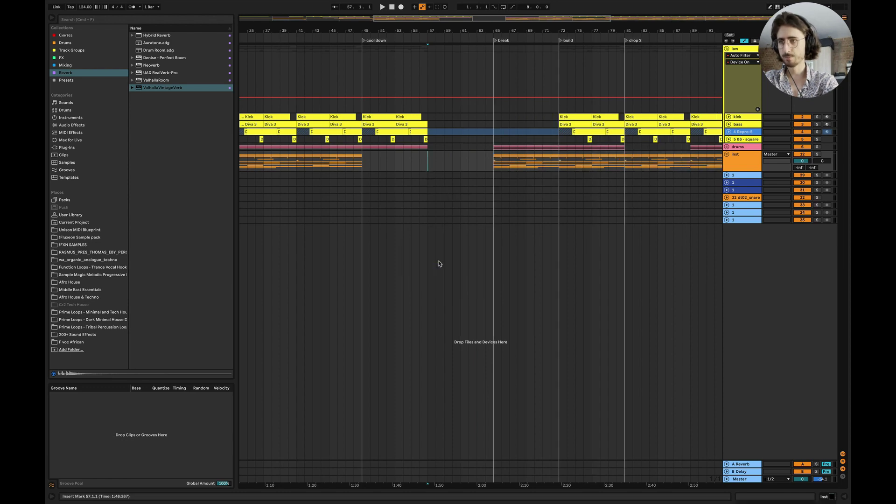
Duplicate the low group's kick, bass and synth material from bars 49–57 into the empty bars 57–65.
{"action": "mouse_move", "coordinate": [428, 142]}
{"action": "left_mouse_down"}
{"action": "mouse_move", "coordinate": [363, 126]}
{"action": "mouse_move", "coordinate": [363, 115]}
{"action": "left_mouse_up"}
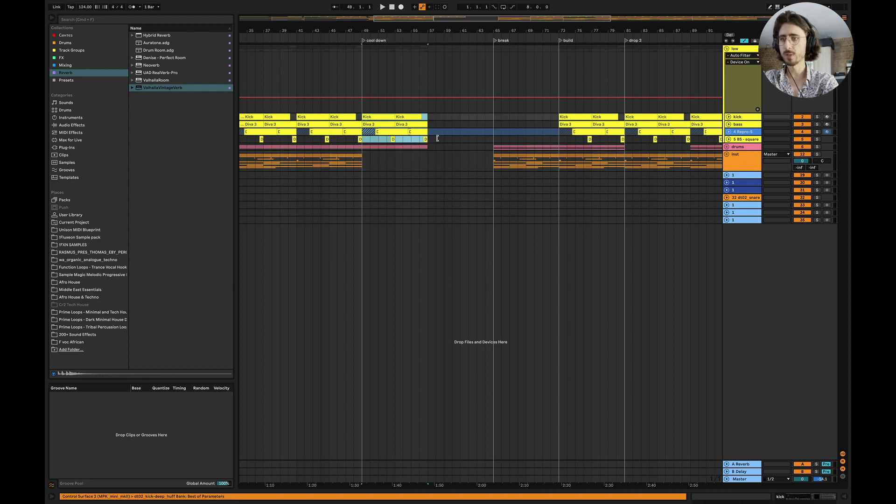
{"action": "key", "text": "ctrl+d"}
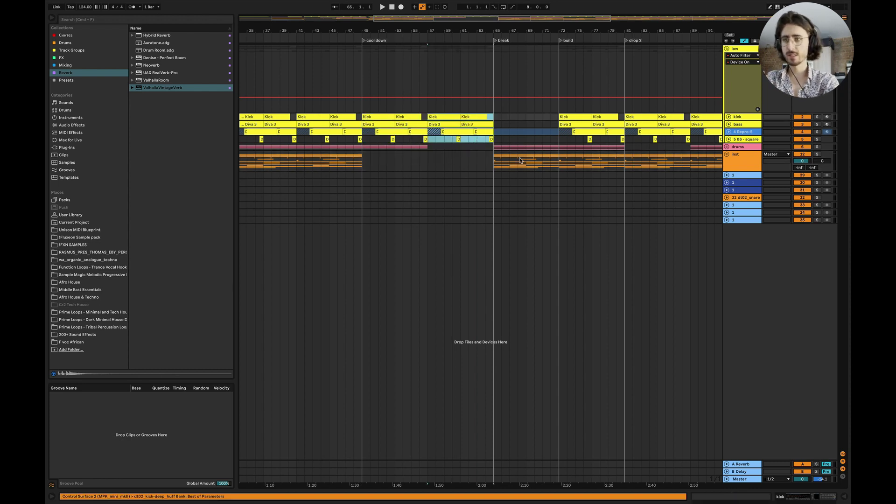
Duplicate the low, drums and inst material from bars 129–137 to extend the outro to bar 145.
{"action": "scroll", "coordinate": [521, 160], "scroll_direction": "right", "scroll_amount": 10}
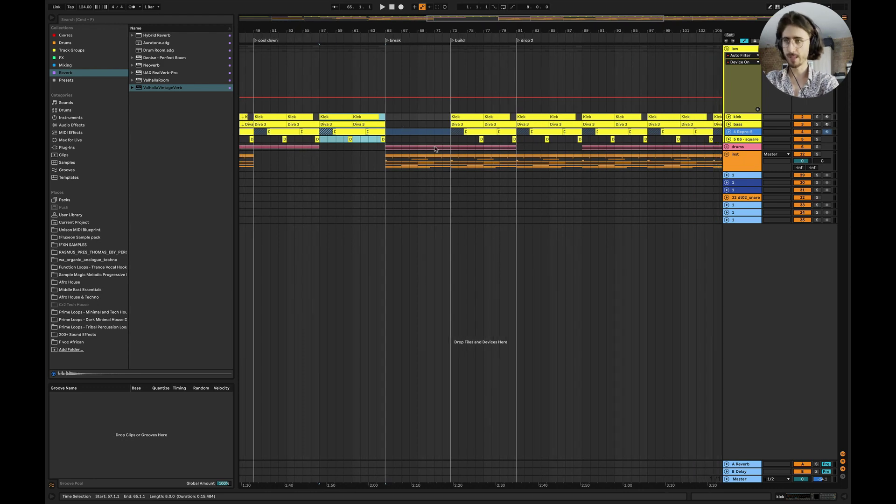
{"action": "scroll", "coordinate": [483, 151], "scroll_direction": "right", "scroll_amount": 15}
{"action": "scroll", "coordinate": [484, 151], "scroll_direction": "down", "scroll_amount": 5}
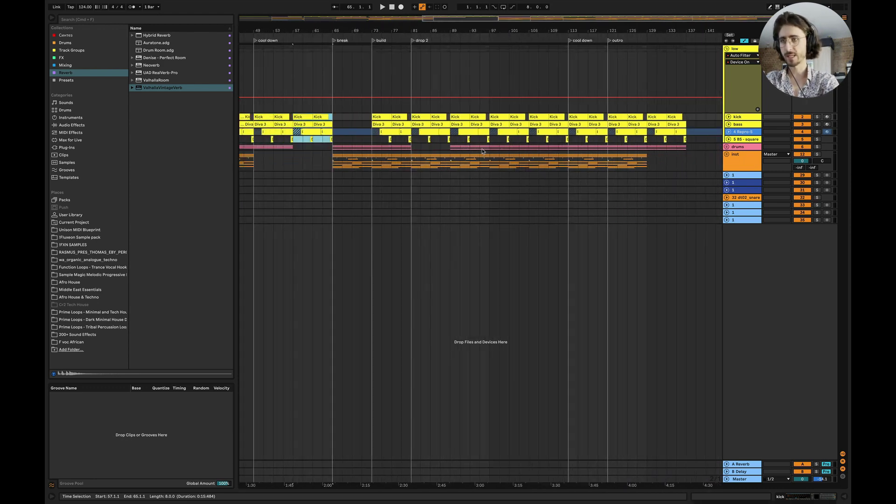
{"action": "scroll", "coordinate": [483, 151], "scroll_direction": "down", "scroll_amount": 2}
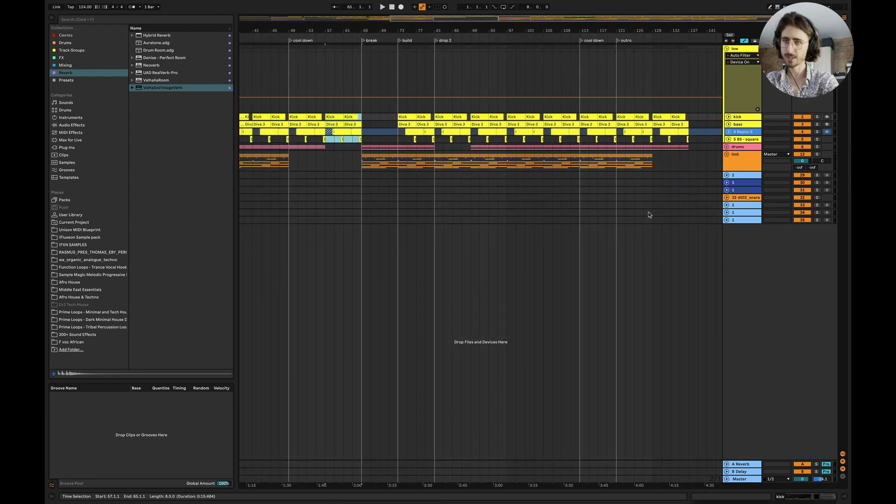
{"action": "left_click_drag", "start_coordinate": [690, 168], "coordinate": [654, 115]}
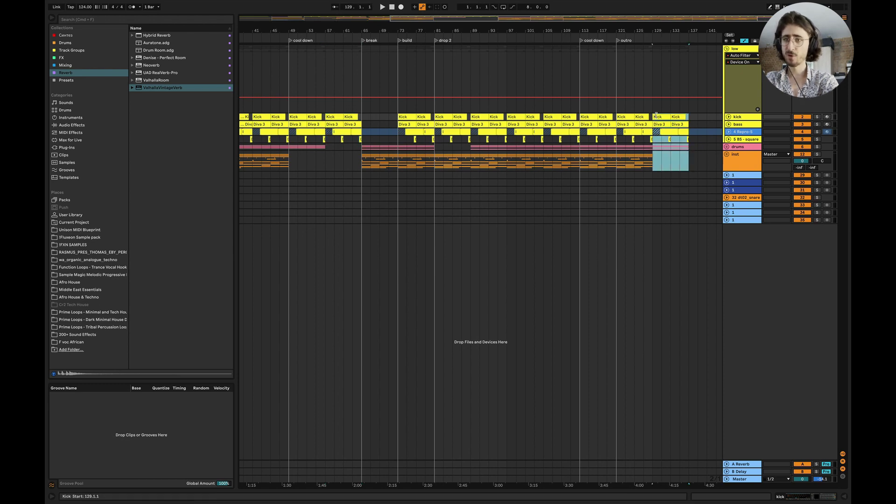
{"action": "key", "text": "super+d"}
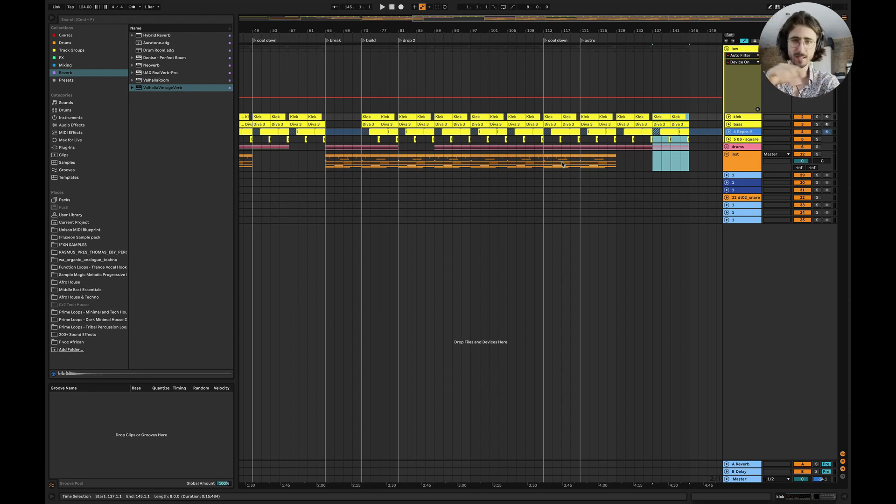
Colour the wafx2_impact clip at bar 9 dark blue.
{"action": "scroll", "coordinate": [403, 159], "scroll_direction": "left", "scroll_amount": 10}
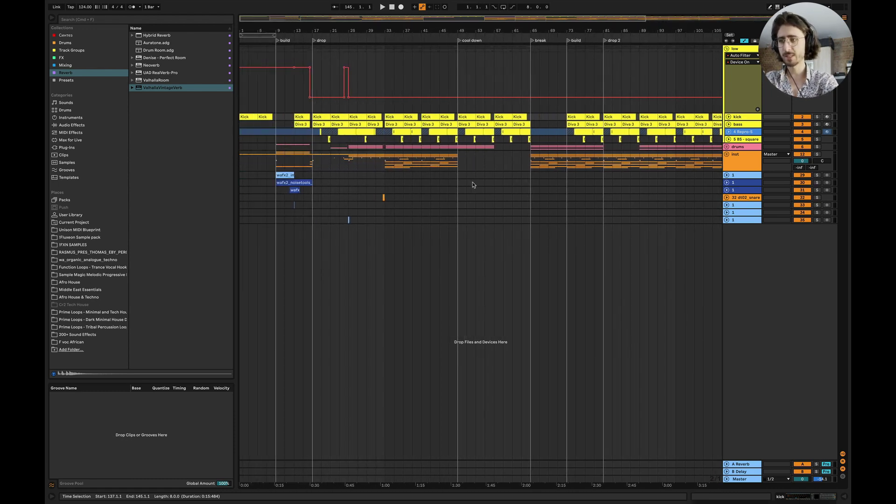
{"action": "right_click", "coordinate": [283, 176]}
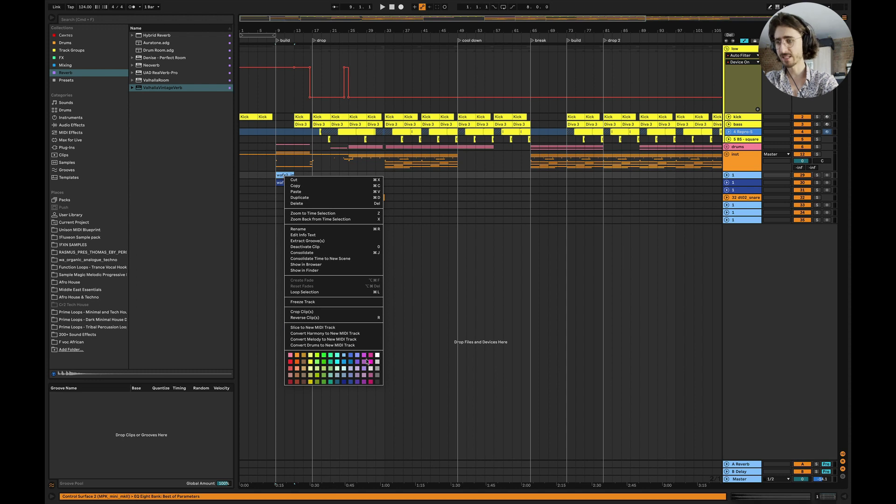
{"action": "left_click", "coordinate": [351, 382]}
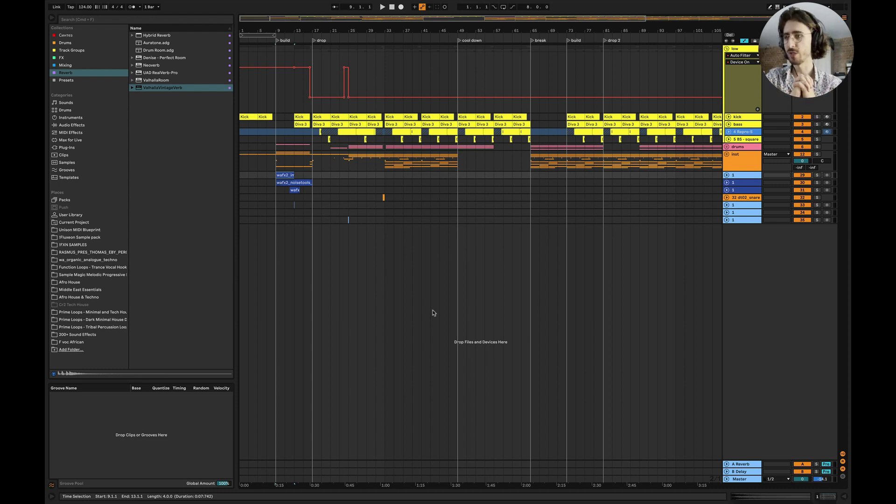
Collapse the low group to tidy the arrangement.
{"action": "scroll", "coordinate": [299, 189], "scroll_direction": "up", "scroll_amount": 5}
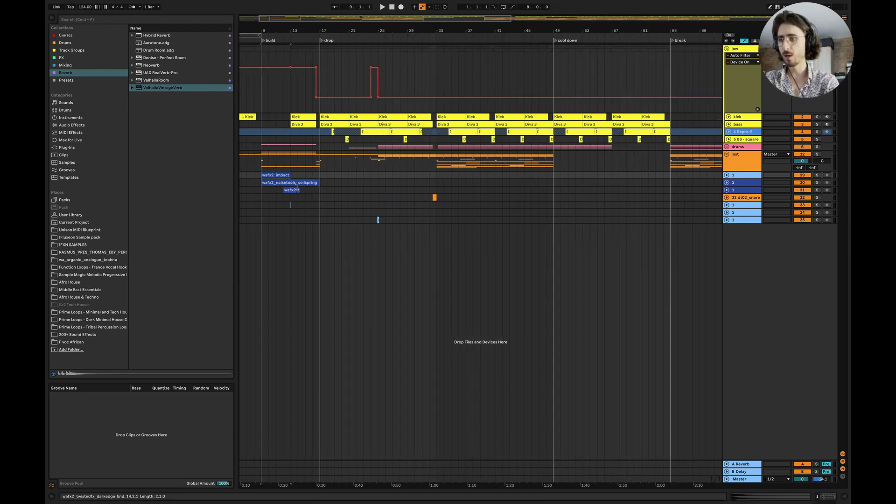
{"action": "scroll", "coordinate": [299, 189], "scroll_direction": "left", "scroll_amount": 2}
{"action": "scroll", "coordinate": [409, 215], "scroll_direction": "down", "scroll_amount": 5}
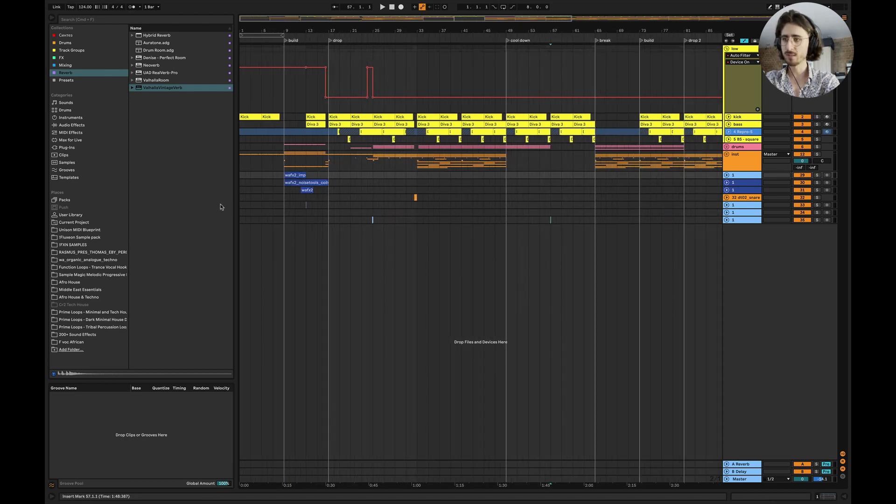
{"action": "mouse_move", "coordinate": [552, 223]}
{"action": "left_mouse_down"}
{"action": "mouse_move", "coordinate": [176, 120]}
{"action": "mouse_move", "coordinate": [180, 112]}
{"action": "left_mouse_up"}
{"action": "left_click", "coordinate": [252, 213]}
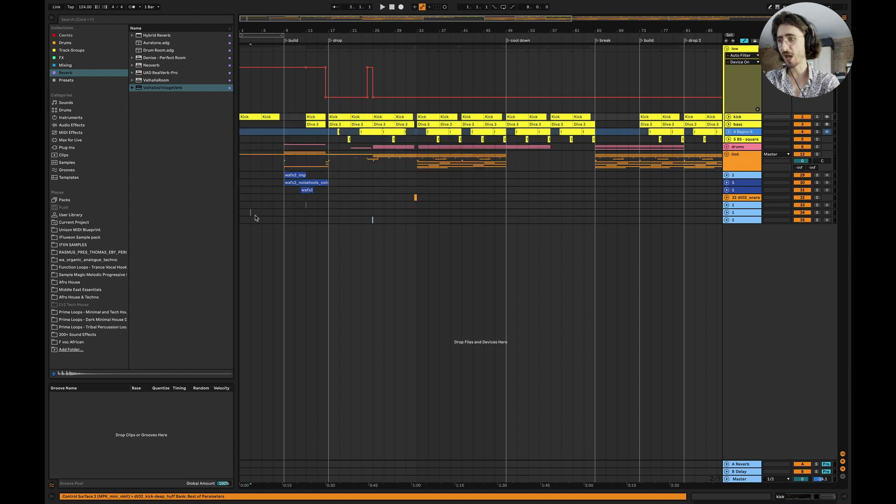
{"action": "left_click", "coordinate": [726, 49]}
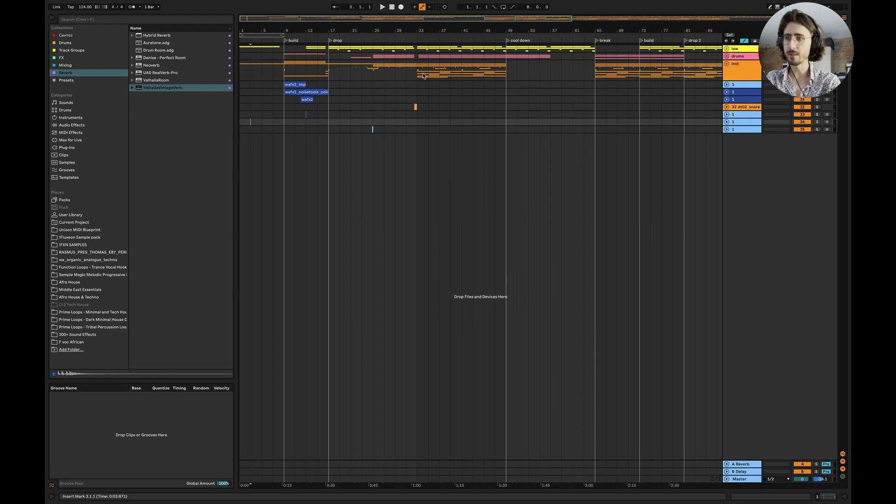
Place the insert marker at bar 1 and play the arrangement from the beginning.
{"action": "mouse_move", "coordinate": [423, 76]}
{"action": "left_mouse_down"}
{"action": "mouse_move", "coordinate": [513, 76]}
{"action": "mouse_move", "coordinate": [417, 77]}
{"action": "left_mouse_up"}
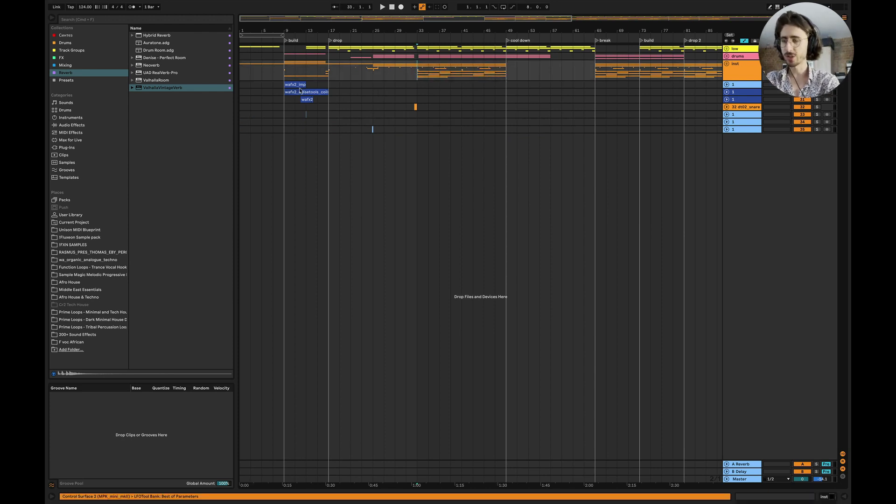
{"action": "scroll", "coordinate": [301, 81], "scroll_direction": "up", "scroll_amount": 3}
{"action": "scroll", "coordinate": [301, 81], "scroll_direction": "left", "scroll_amount": 2}
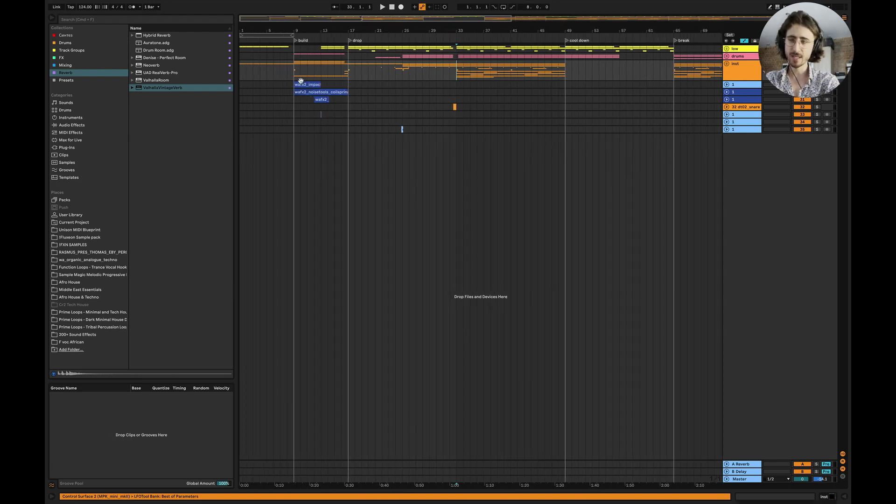
{"action": "left_click", "coordinate": [241, 71]}
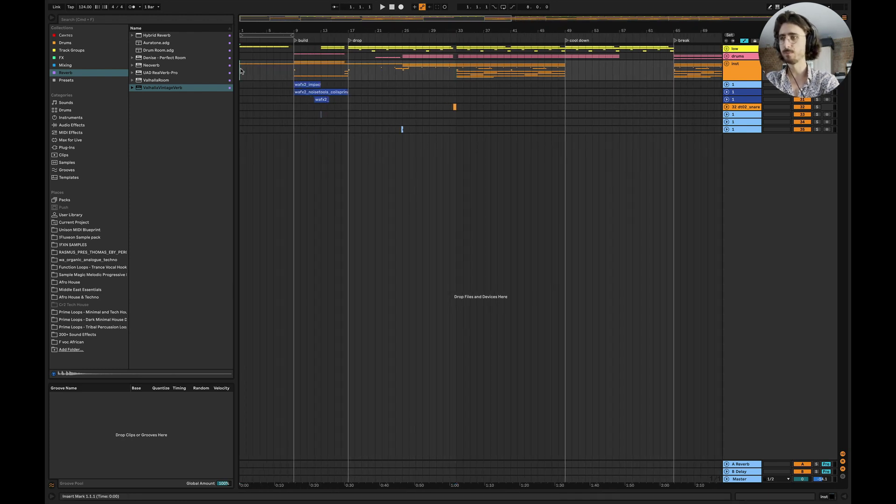
{"action": "key", "text": "space"}
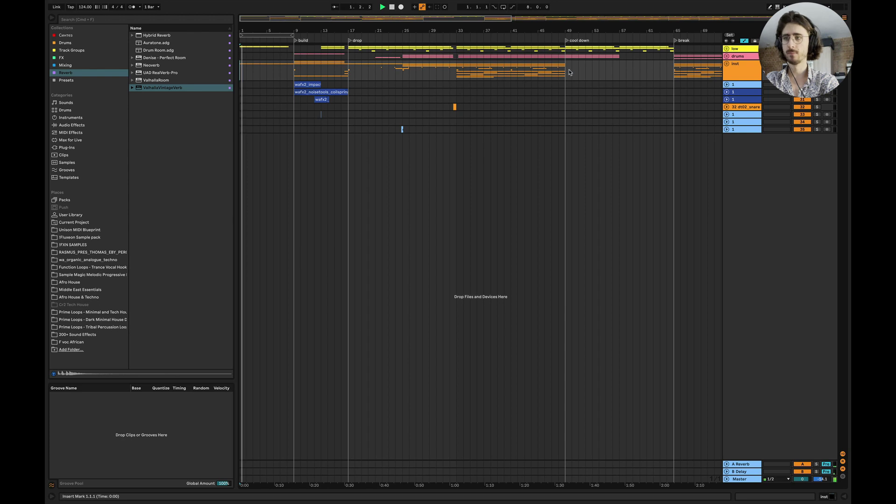
Colour the wafx2_impact track dark blue and unfold the three wafx2 effect tracks together.
{"action": "right_click", "coordinate": [742, 84]}
{"action": "left_click", "coordinate": [807, 221]}
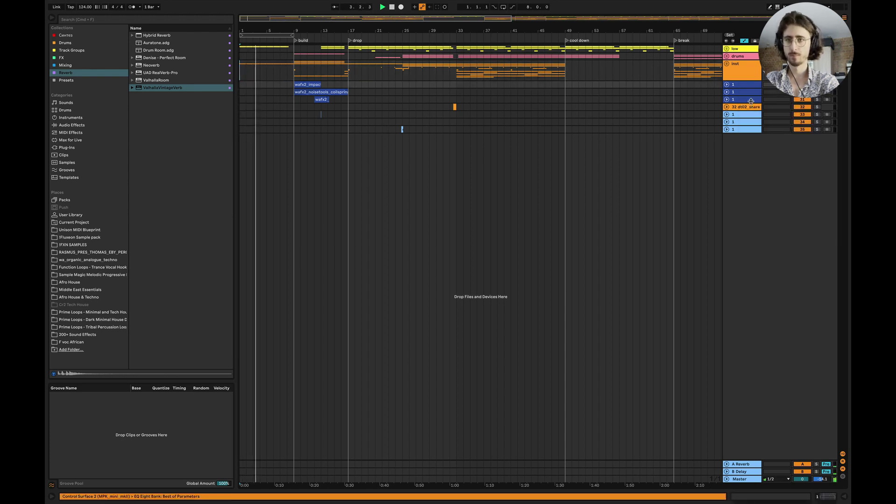
{"action": "left_click", "coordinate": [739, 99]}
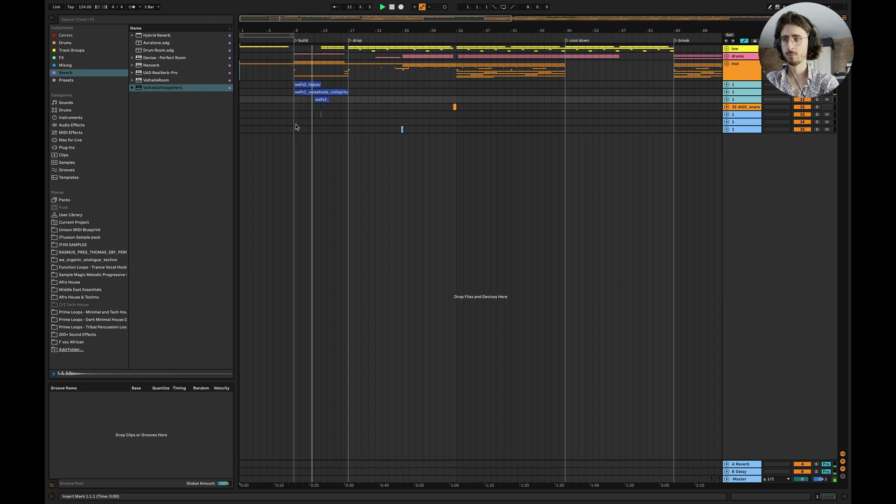
{"action": "scroll", "coordinate": [308, 92], "scroll_direction": "up", "scroll_amount": 5}
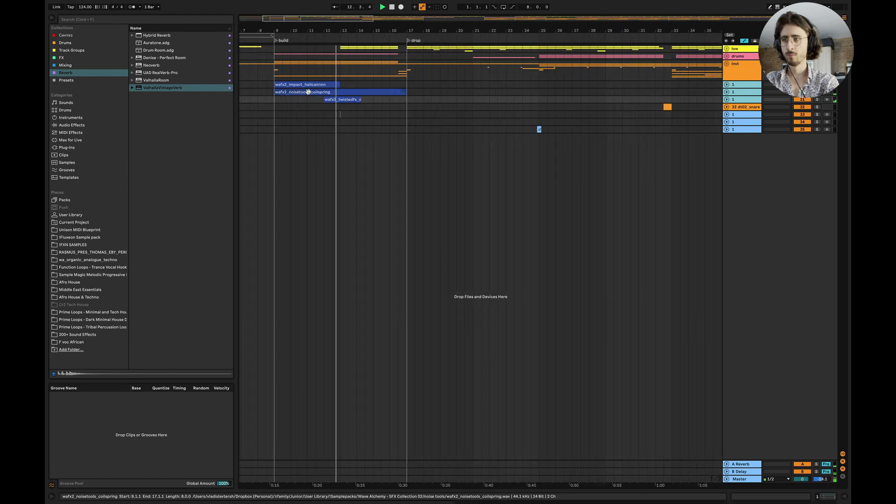
{"action": "left_click", "coordinate": [727, 100]}
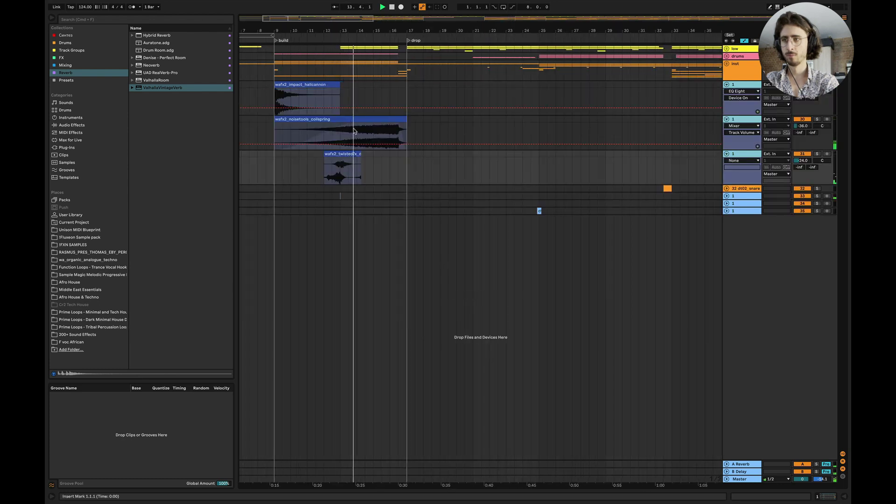
Play from bar 12 and raise the wafx2_twistedfx track's volume to -17.9 dB.
{"action": "left_click", "coordinate": [323, 173]}
{"action": "key", "text": "space"}
{"action": "key", "text": "space"}
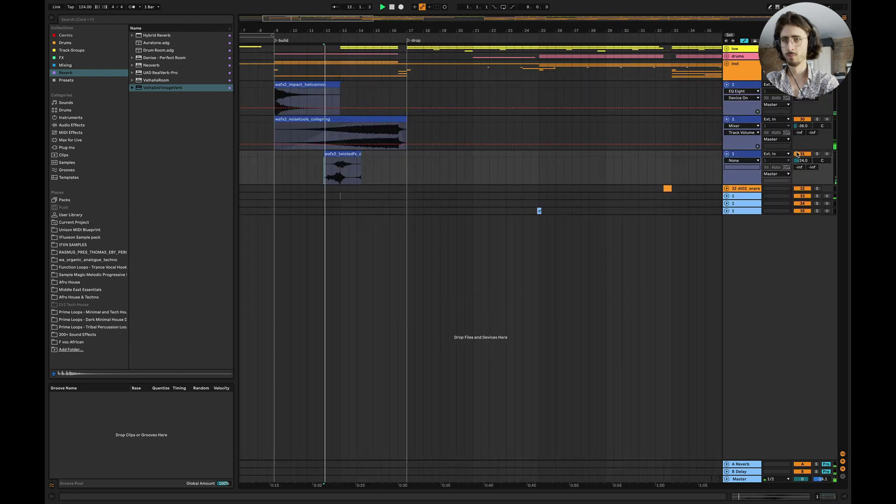
{"action": "left_click_drag", "start_coordinate": [802, 161], "coordinate": [802, 152]}
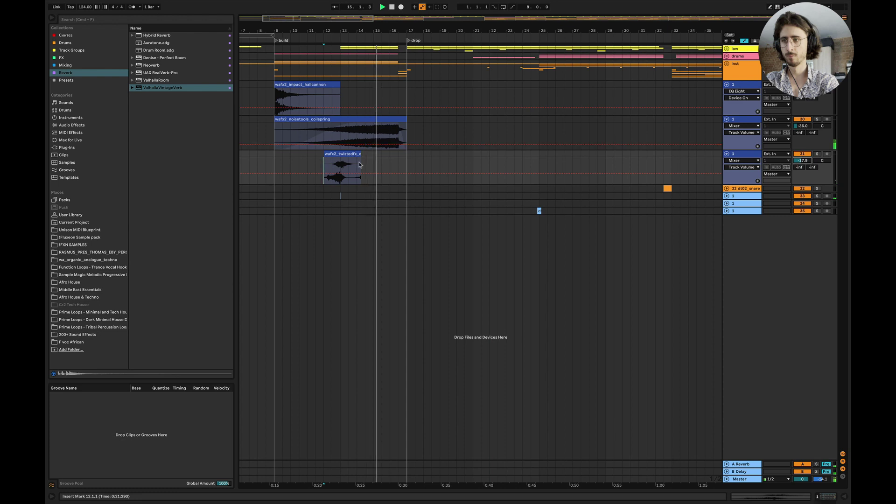
{"action": "scroll", "coordinate": [366, 148], "scroll_direction": "up", "scroll_amount": 5}
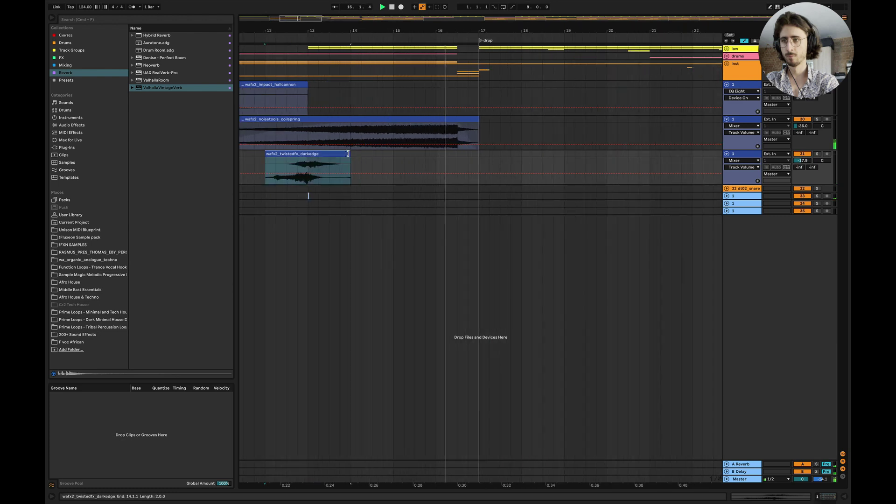
Fold the wafx2_impact track, then unfold the drums and inst groups and the dt02_snare track.
{"action": "left_click", "coordinate": [727, 85]}
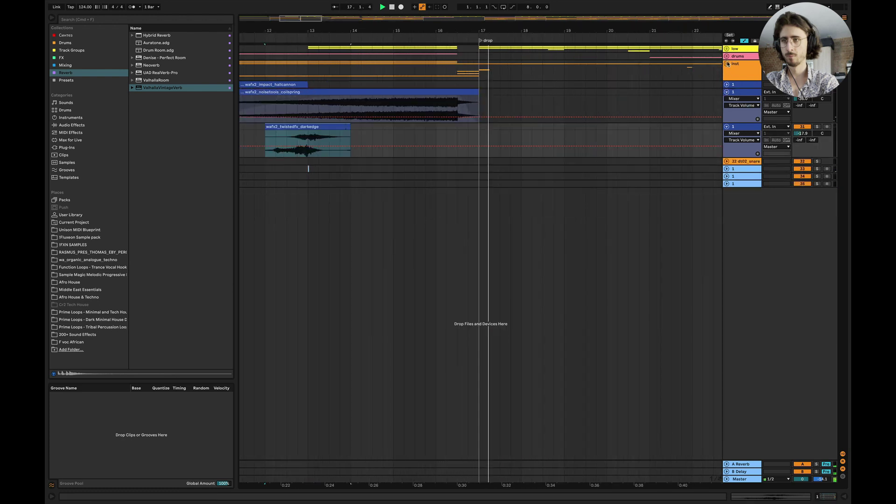
{"action": "left_click", "coordinate": [727, 64]}
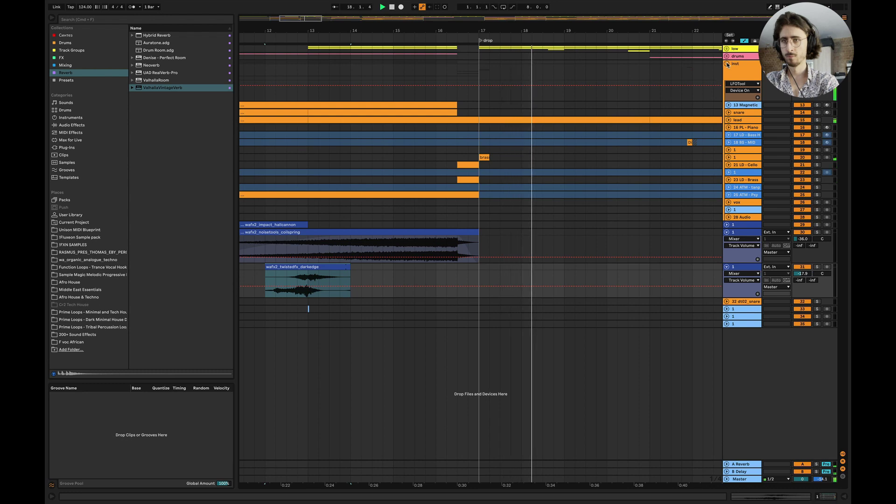
{"action": "left_click", "coordinate": [726, 64]}
{"action": "left_click", "coordinate": [727, 56]}
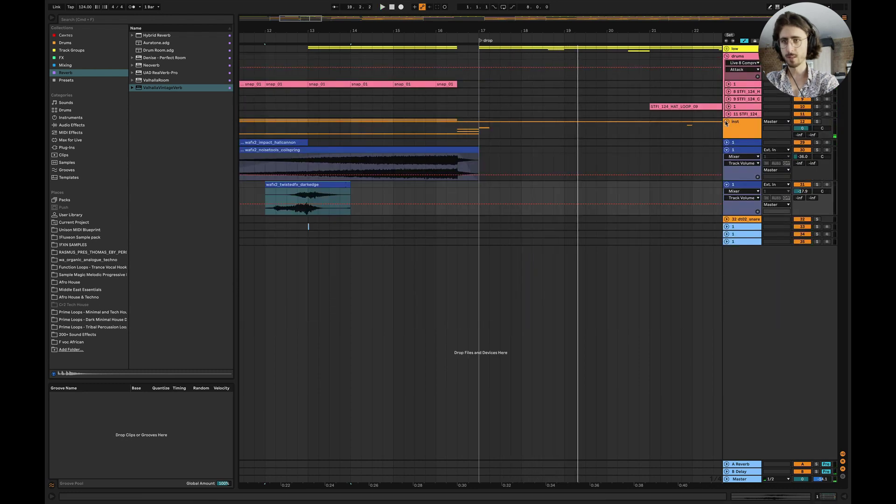
{"action": "left_click", "coordinate": [727, 122]}
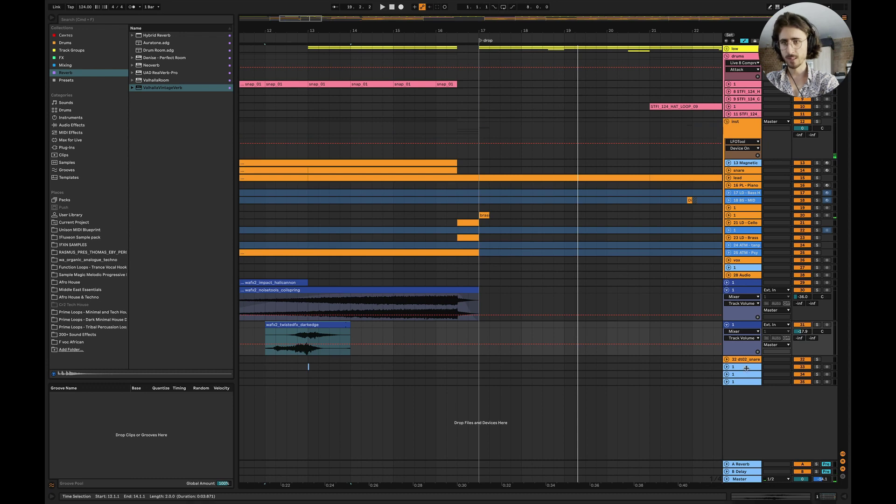
{"action": "left_click", "coordinate": [727, 360]}
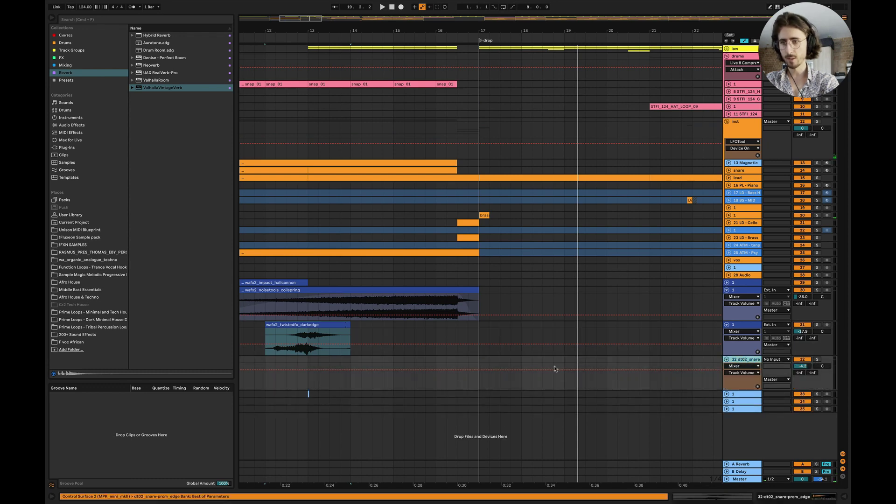
Play the arrangement from 15.3.1 to hear the end of the build going into the drop.
{"action": "scroll", "coordinate": [554, 368], "scroll_direction": "down", "scroll_amount": 5}
{"action": "scroll", "coordinate": [471, 329], "scroll_direction": "up", "scroll_amount": 2}
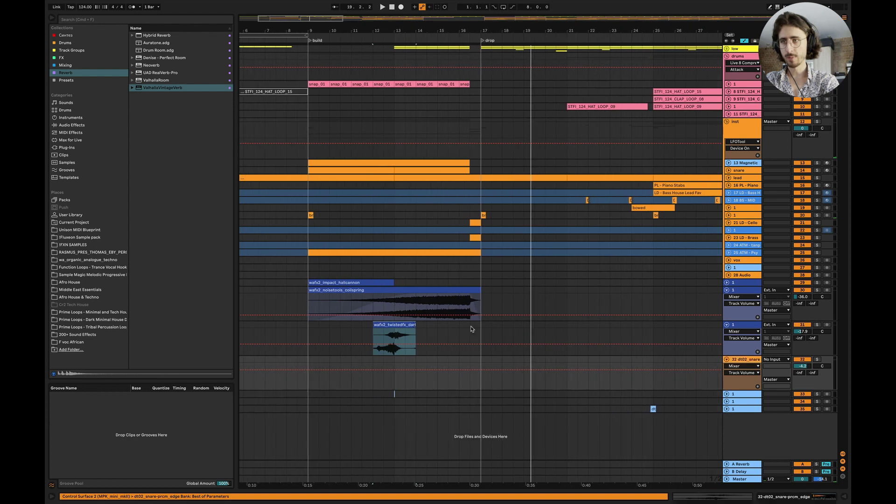
{"action": "scroll", "coordinate": [471, 329], "scroll_direction": "left", "scroll_amount": 2}
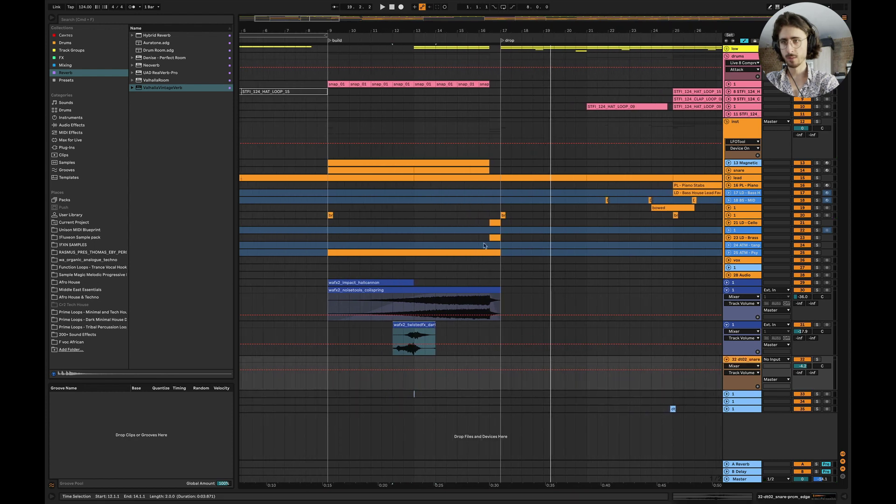
{"action": "left_click", "coordinate": [468, 201]}
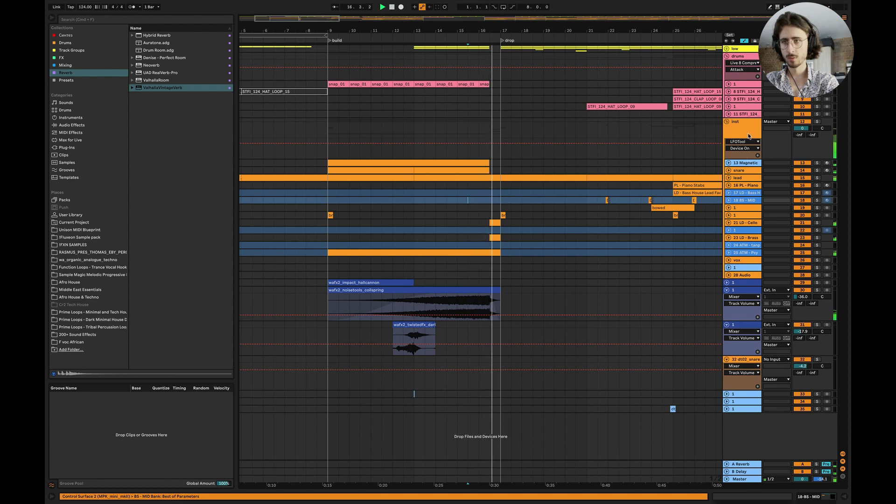
{"action": "scroll", "coordinate": [616, 296], "scroll_direction": "right", "scroll_amount": 5}
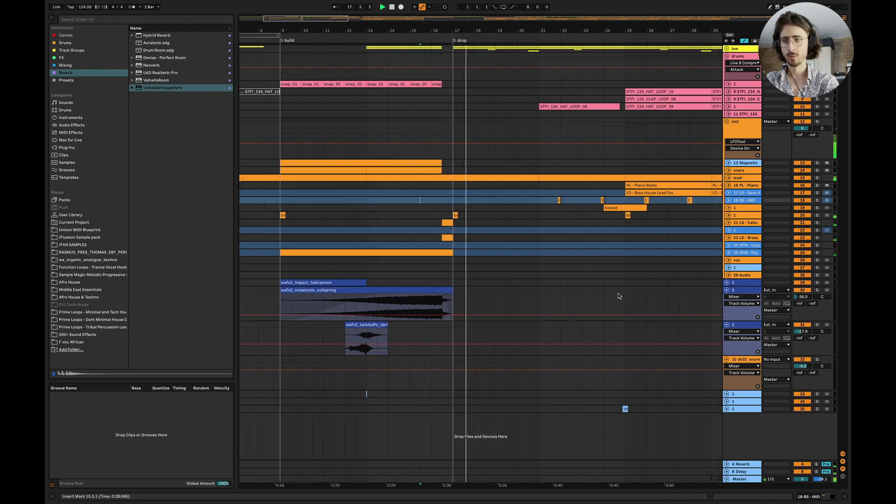
Fold the wafx2_noisetools, wafx2_twistedfx and dt02_snare tracks.
{"action": "left_click", "coordinate": [726, 290]}
{"action": "left_click", "coordinate": [726, 297]}
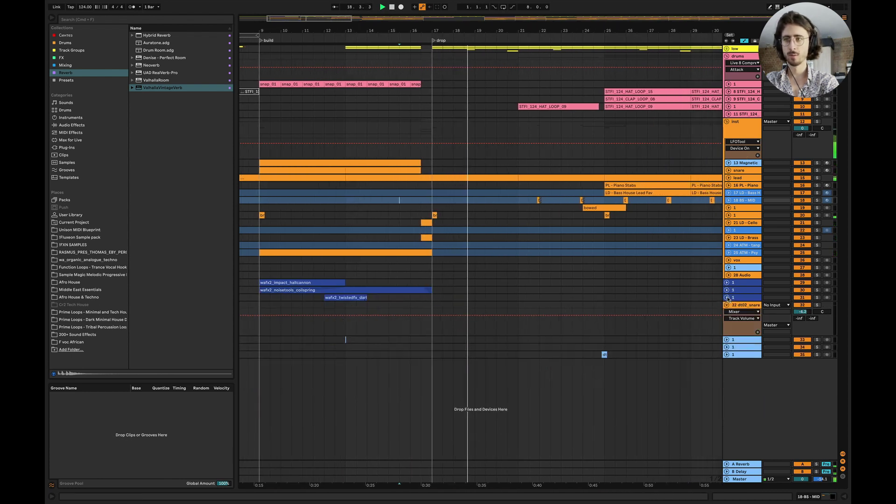
{"action": "left_click", "coordinate": [727, 304]}
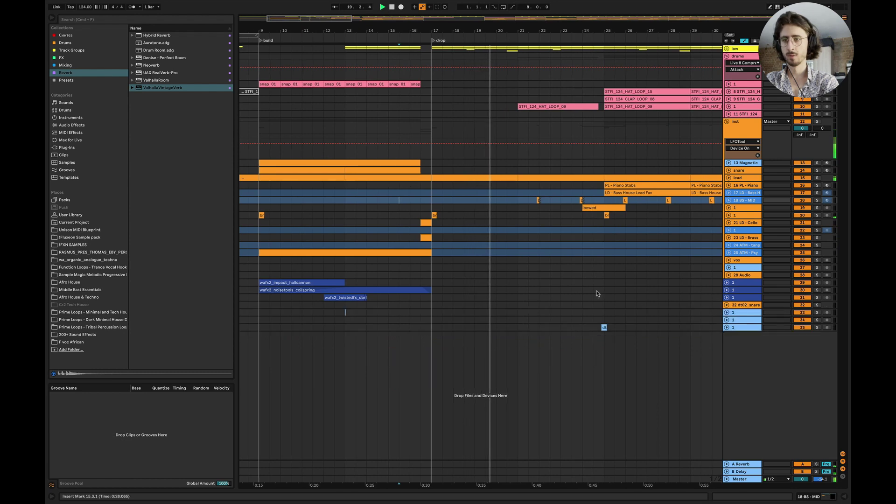
Listen through the first sixteen bars of the drop and collapse the inst and drums groups.
{"action": "scroll", "coordinate": [598, 294], "scroll_direction": "right", "scroll_amount": 10}
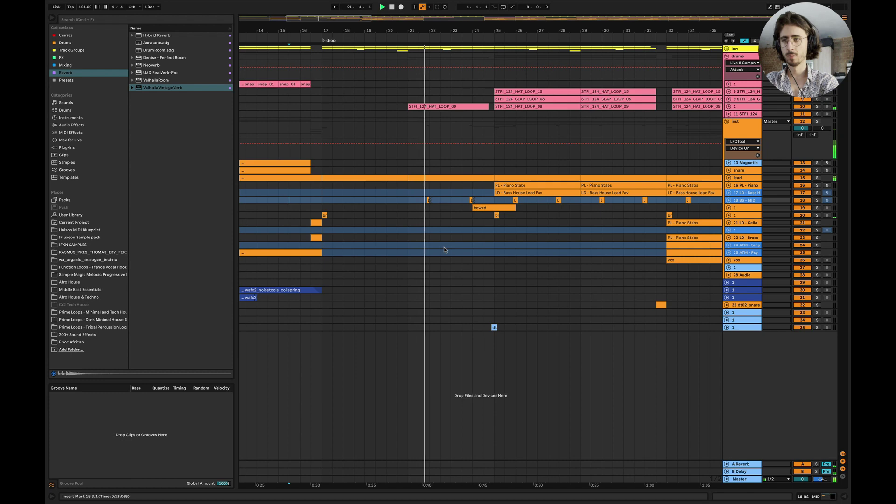
{"action": "left_click", "coordinate": [503, 208]}
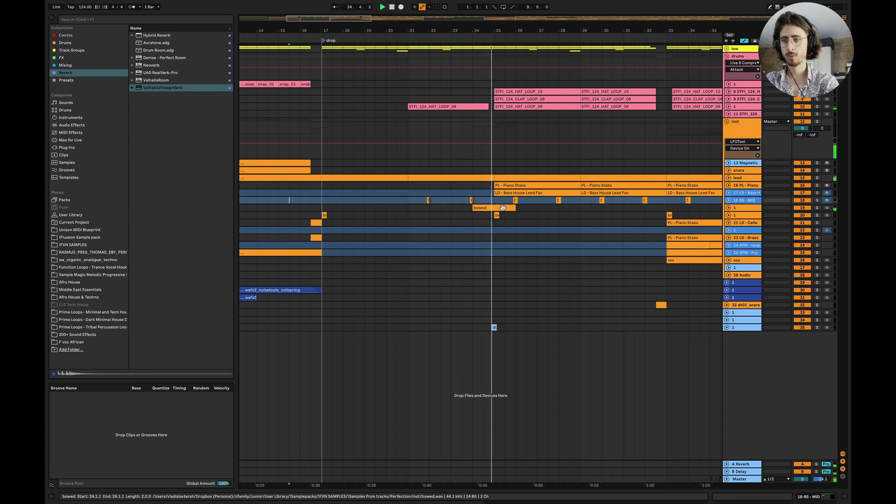
{"action": "scroll", "coordinate": [503, 208], "scroll_direction": "right", "scroll_amount": 5}
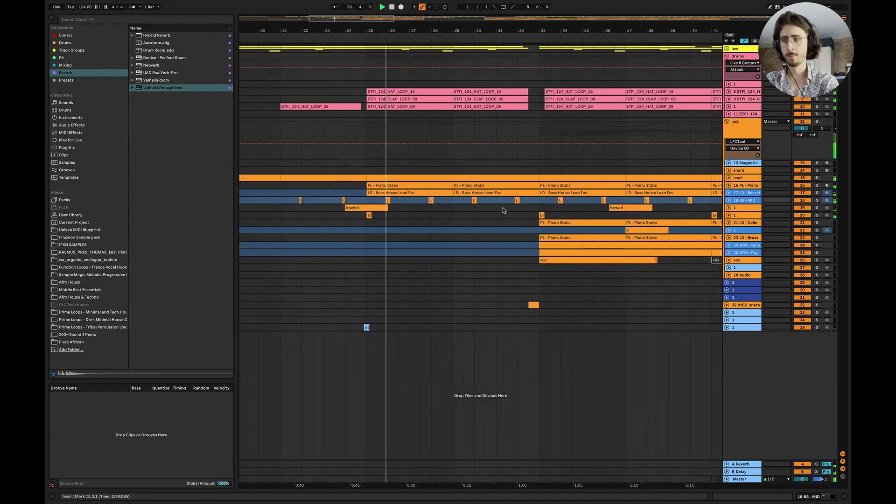
{"action": "left_click", "coordinate": [727, 123]}
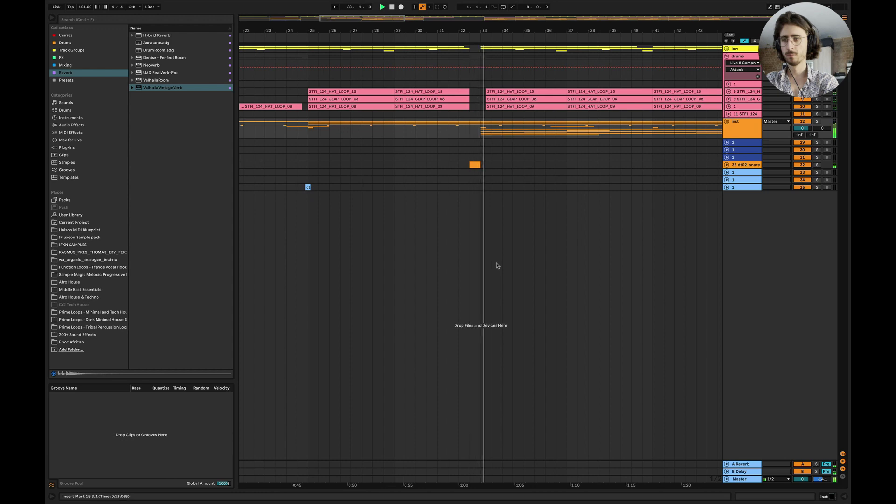
{"action": "left_click", "coordinate": [726, 55]}
Listen to the rest of the drop from bar 33 up to the cool down marker.
{"action": "scroll", "coordinate": [539, 163], "scroll_direction": "down", "scroll_amount": 3}
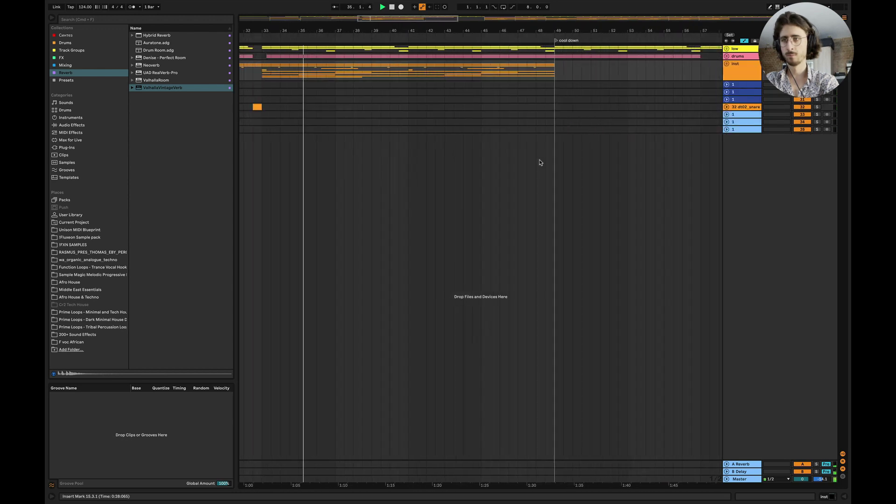
{"action": "scroll", "coordinate": [540, 162], "scroll_direction": "down", "scroll_amount": 1}
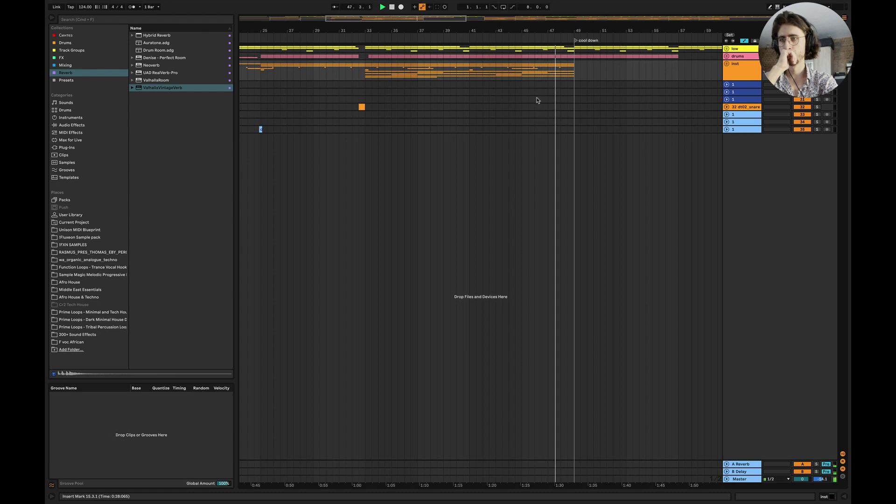
{"action": "scroll", "coordinate": [572, 101], "scroll_direction": "right", "scroll_amount": 4}
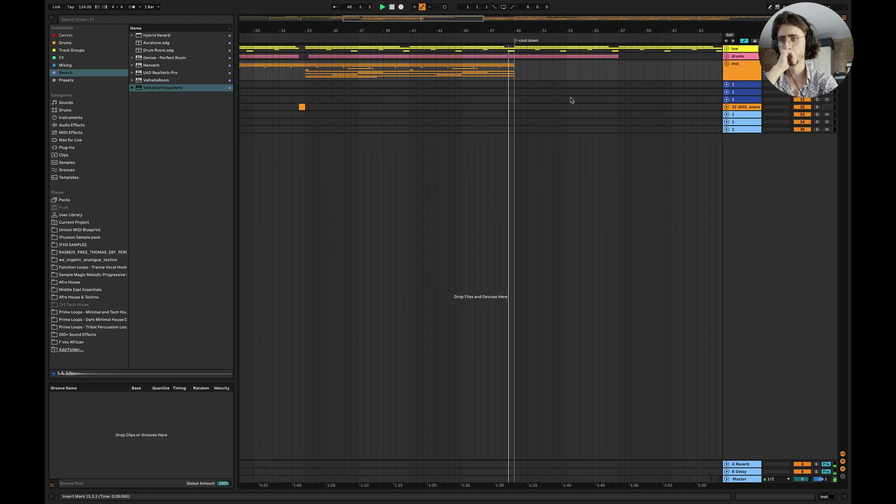